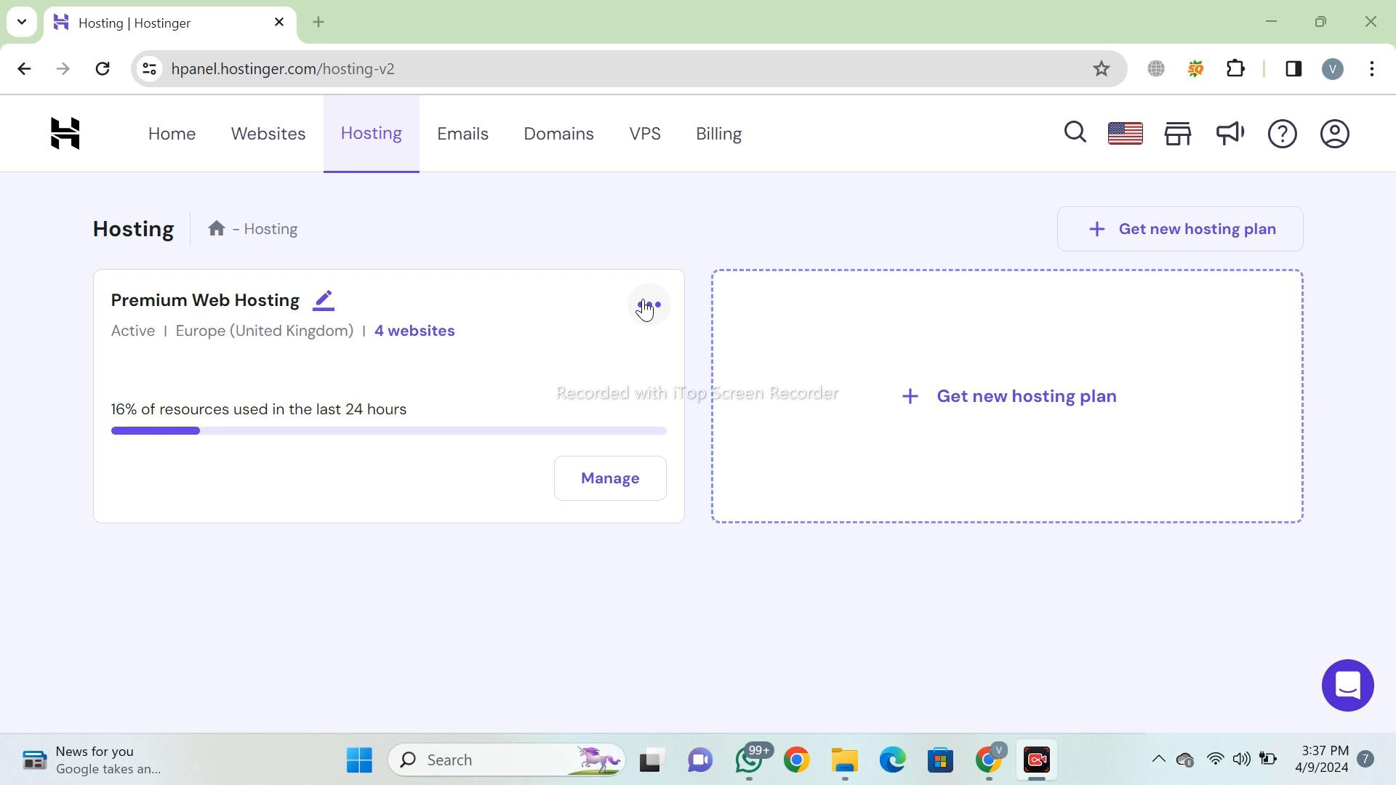
Start adding a website to the Premium Web Hosting plan, choosing to create it with WordPress.
left_click(656, 314)
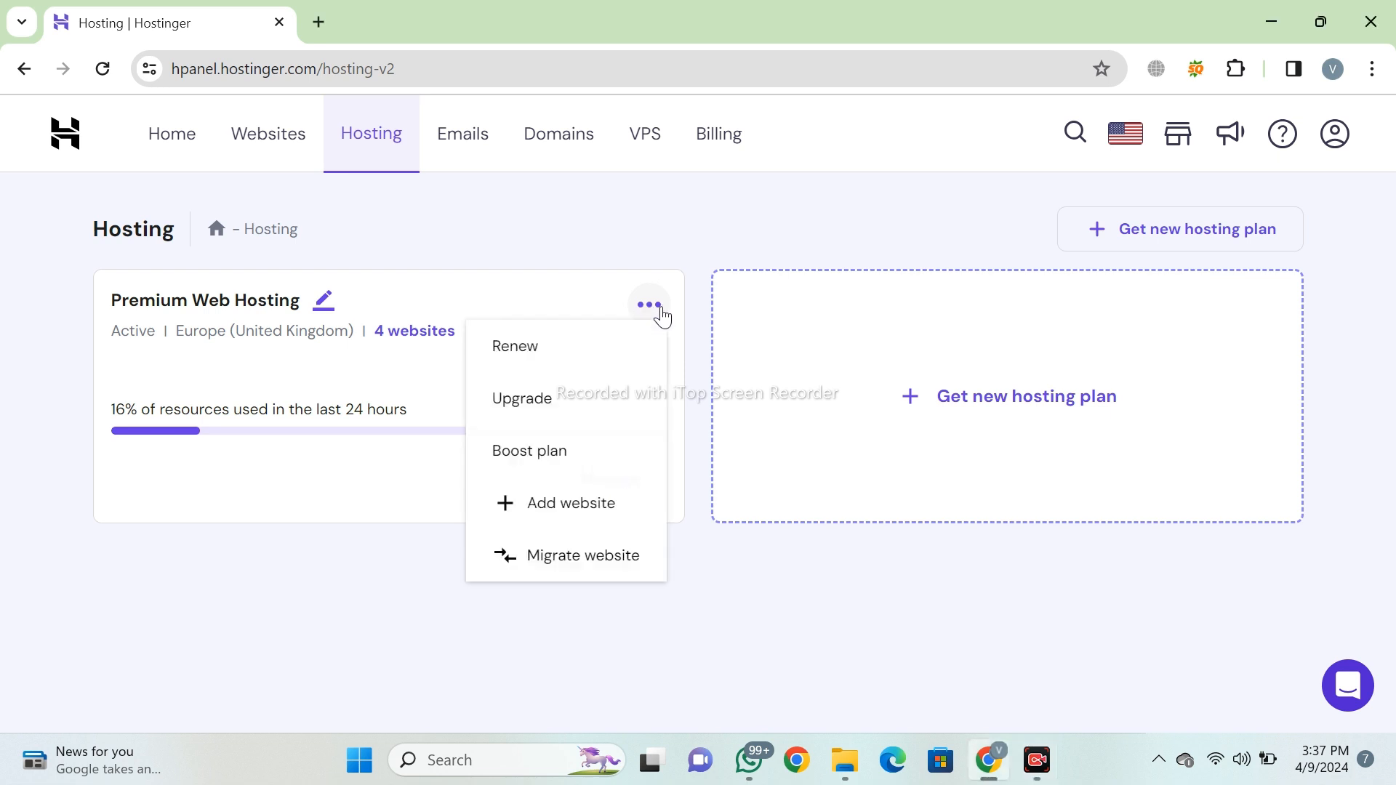
left_click(580, 516)
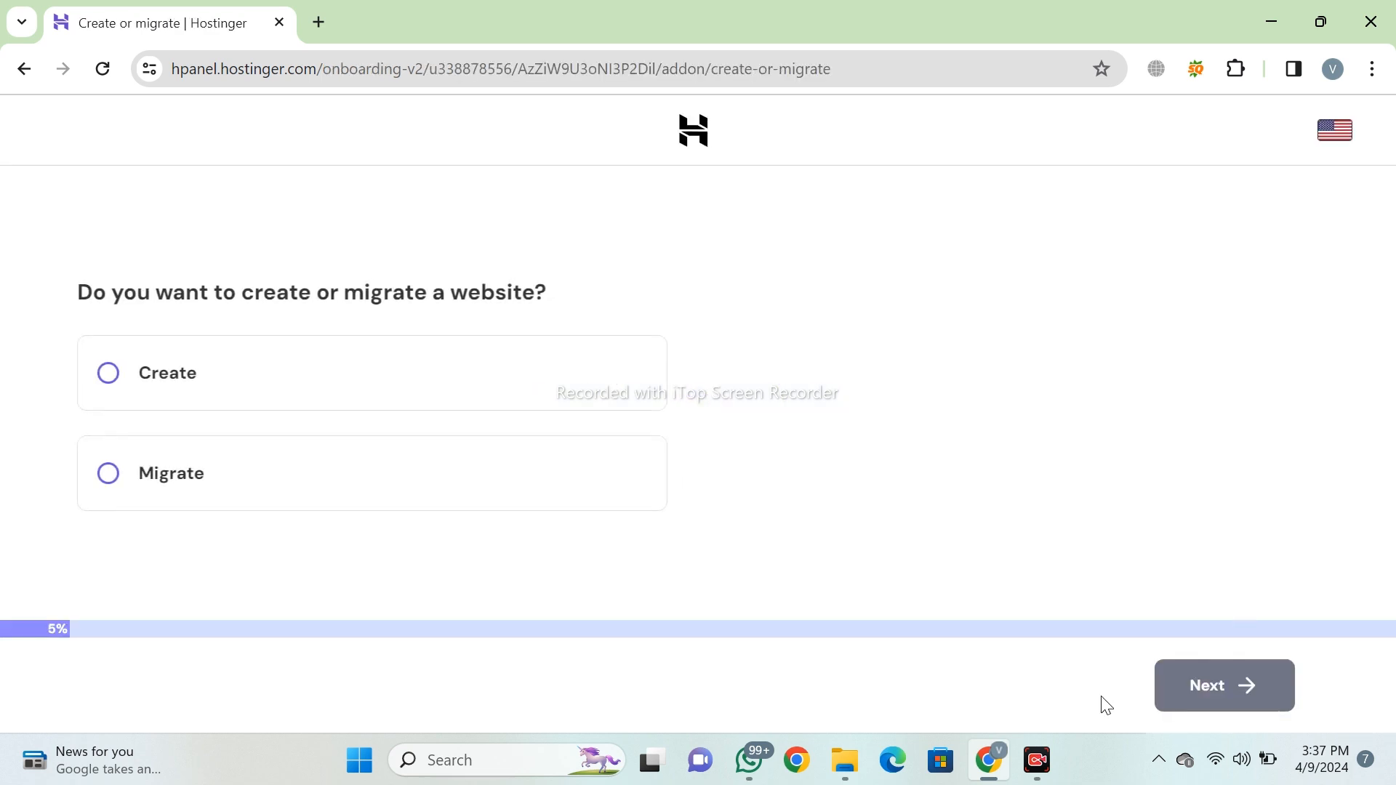
left_click(237, 388)
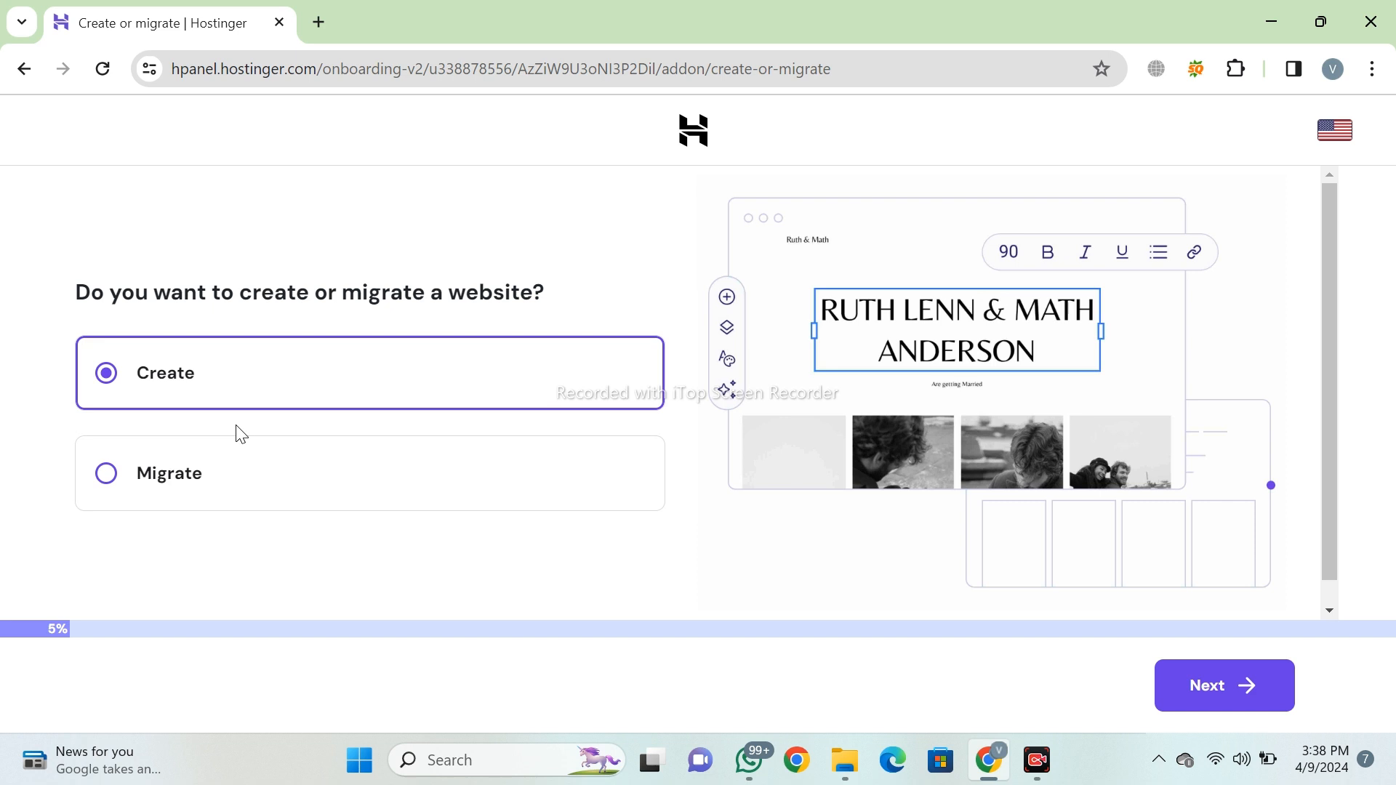
scroll(1074, 561, "down", 1)
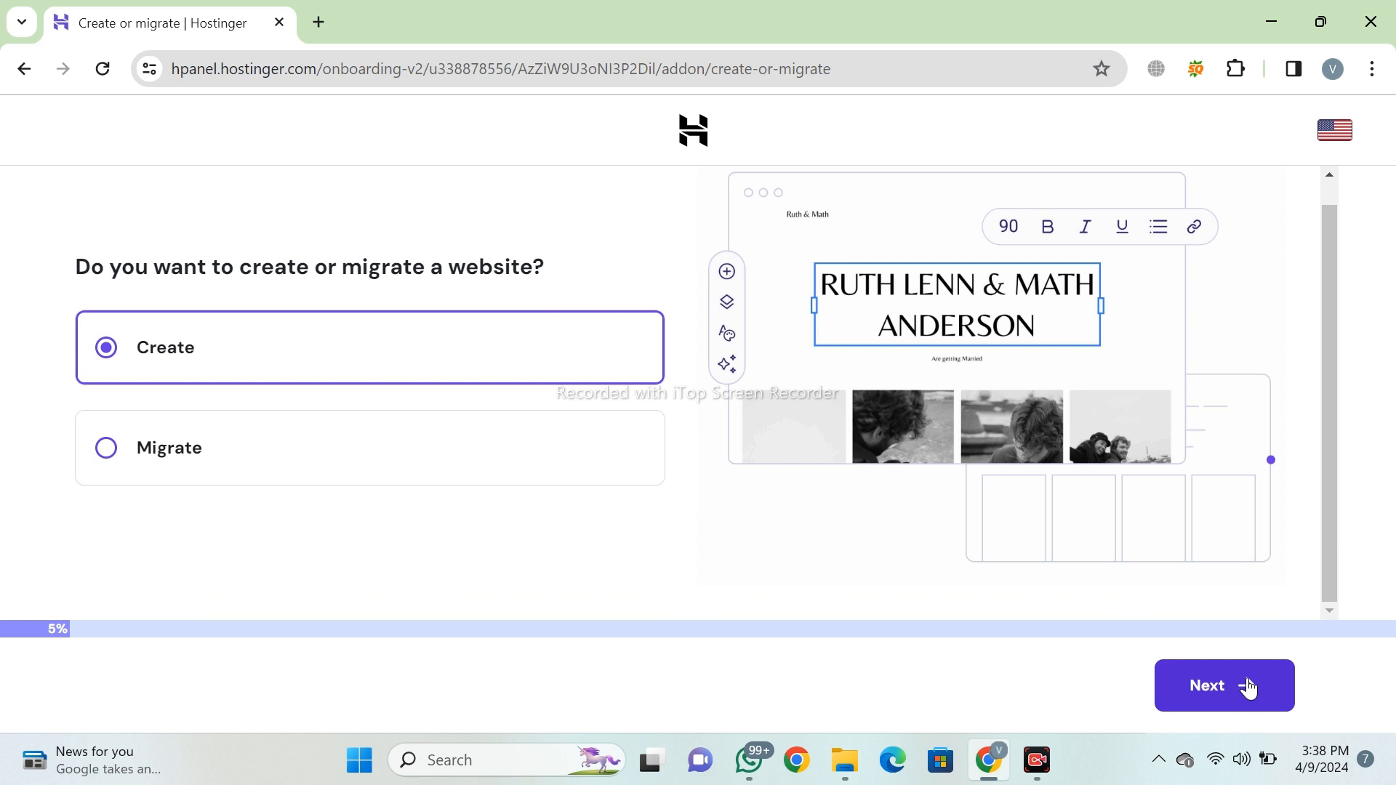
left_click(1248, 687)
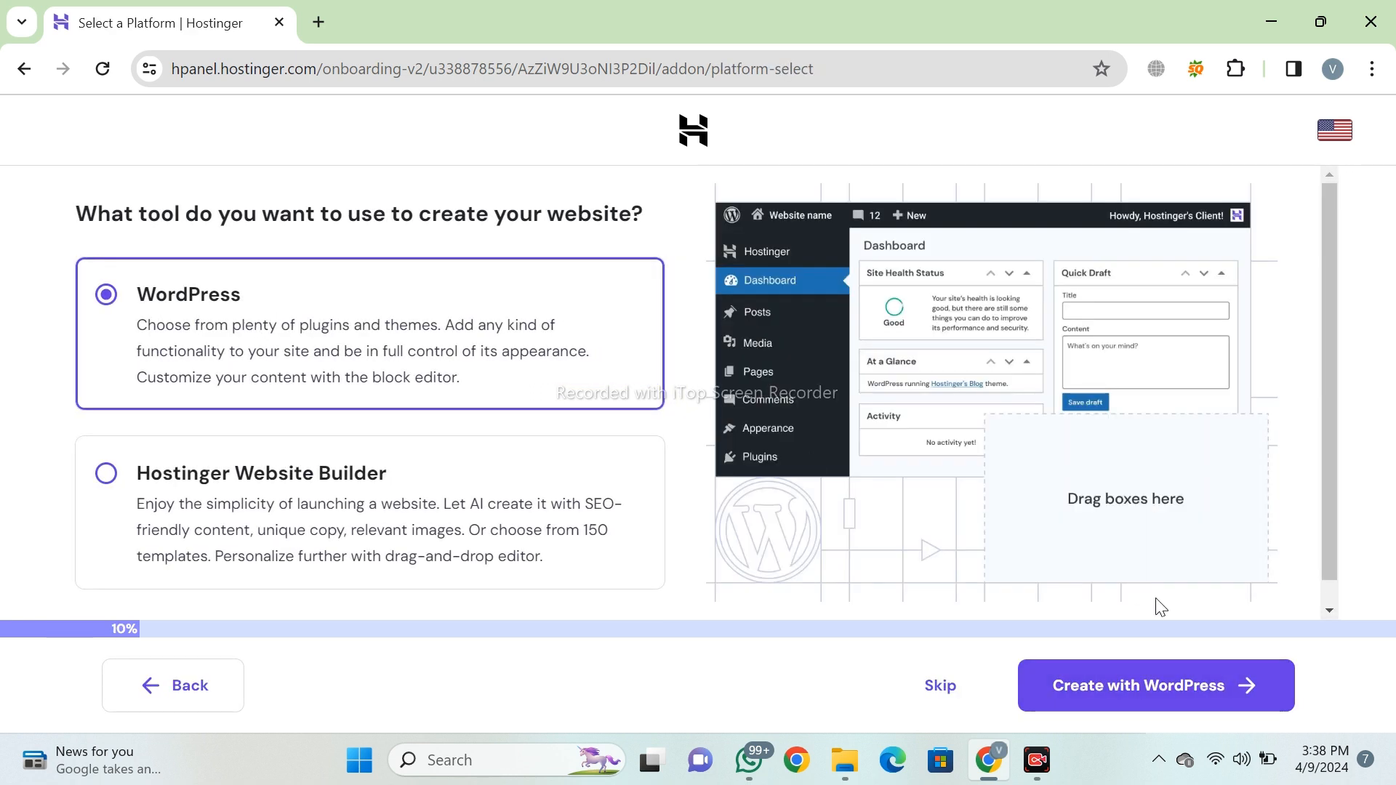
left_click(1149, 684)
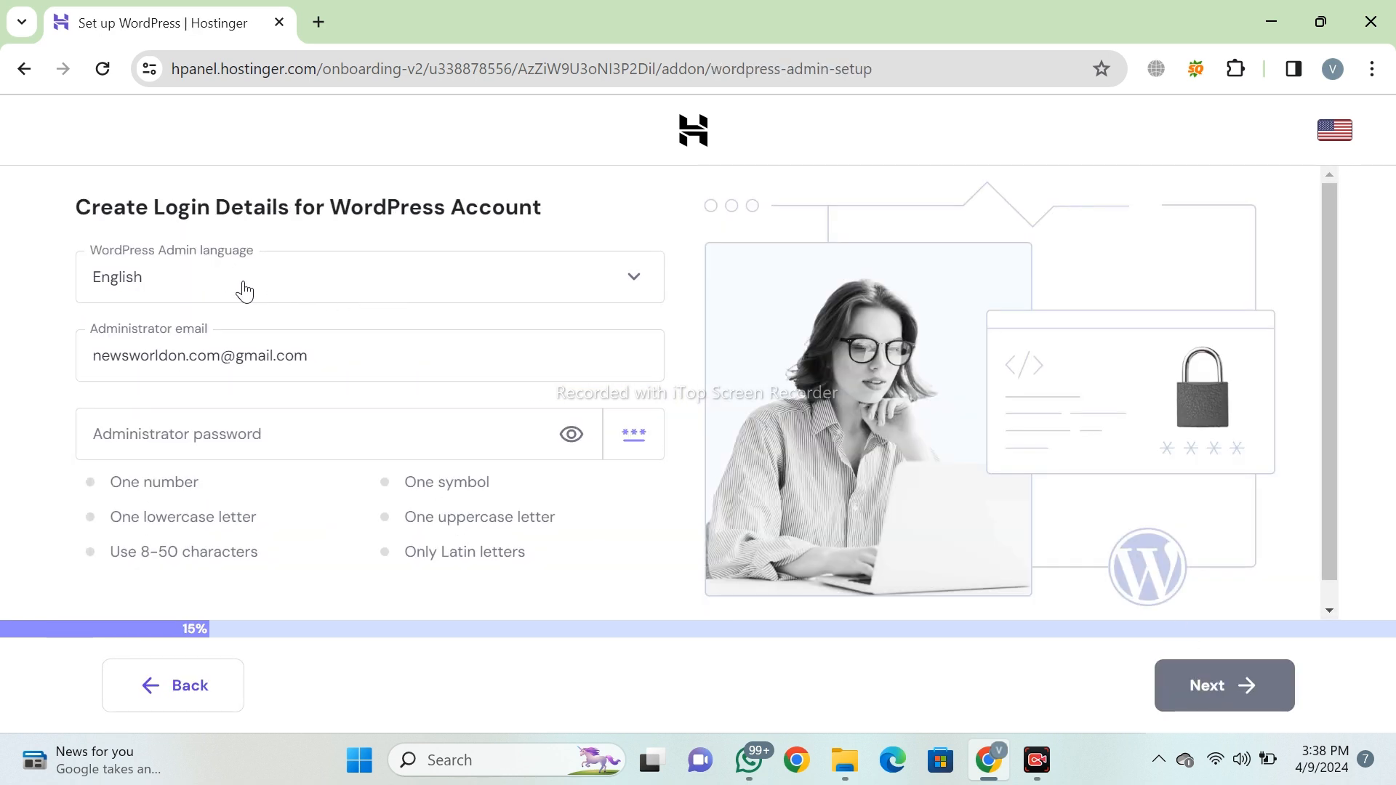
Fill in the WordPress administrator password with the saved login and continue to the domain choice.
left_click(205, 422)
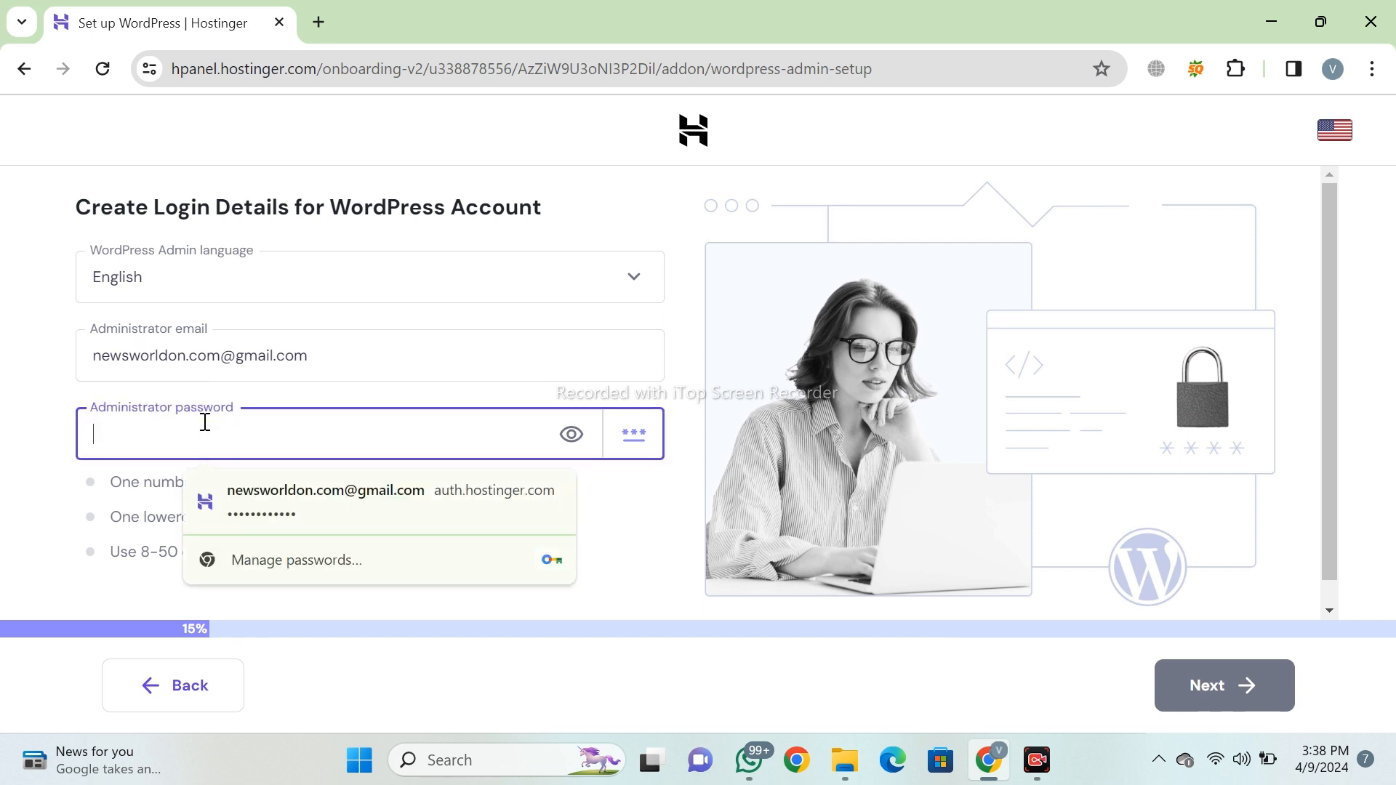
left_click(262, 513)
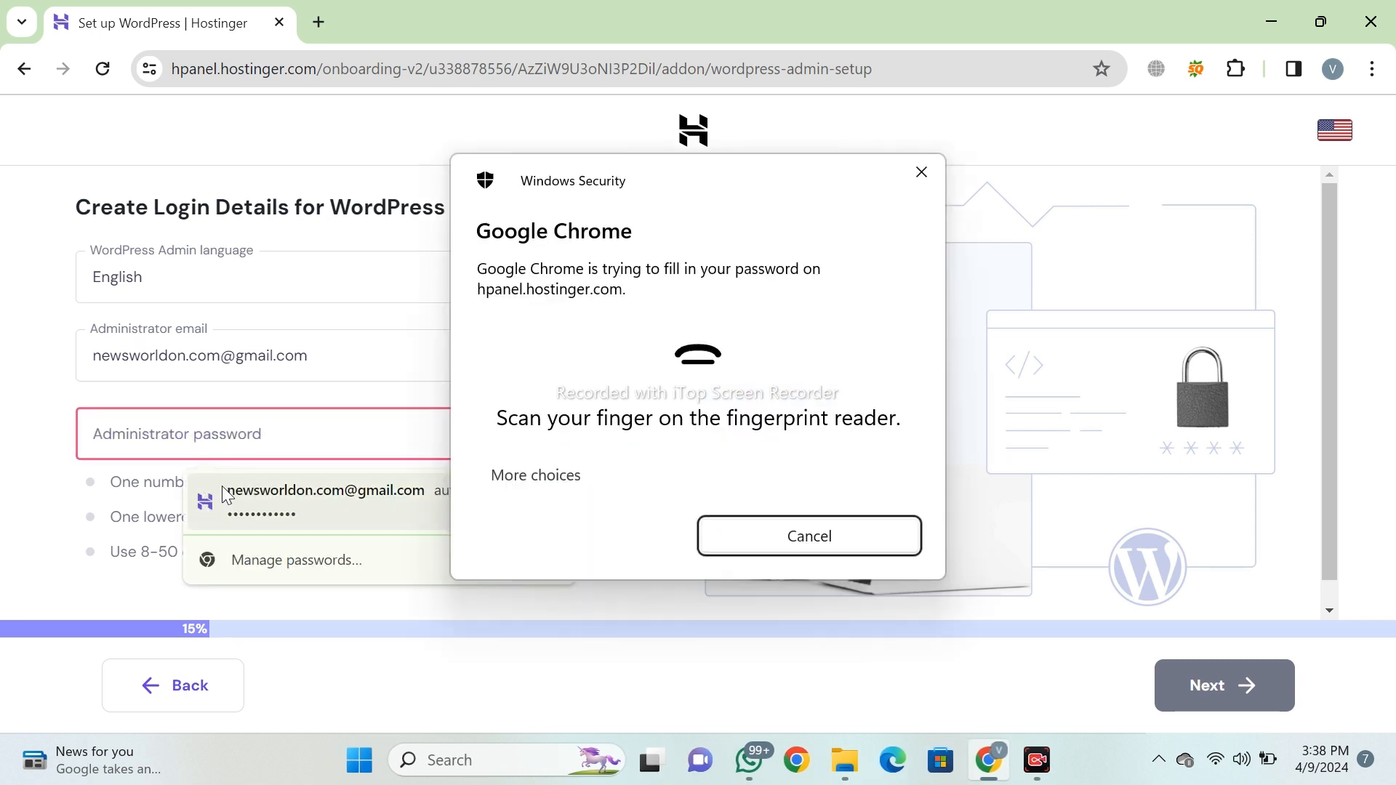
scroll(374, 530, "down", 1)
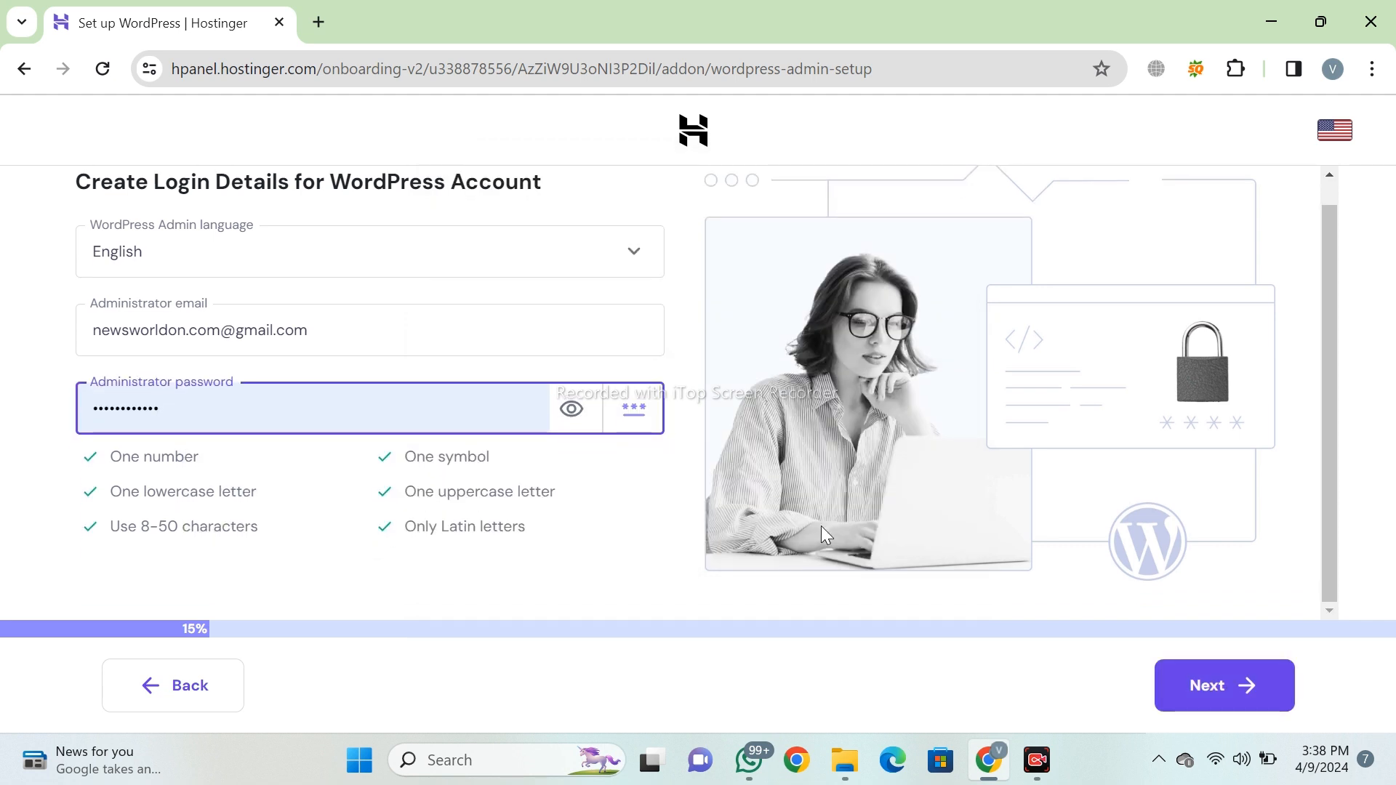
left_click(1263, 686)
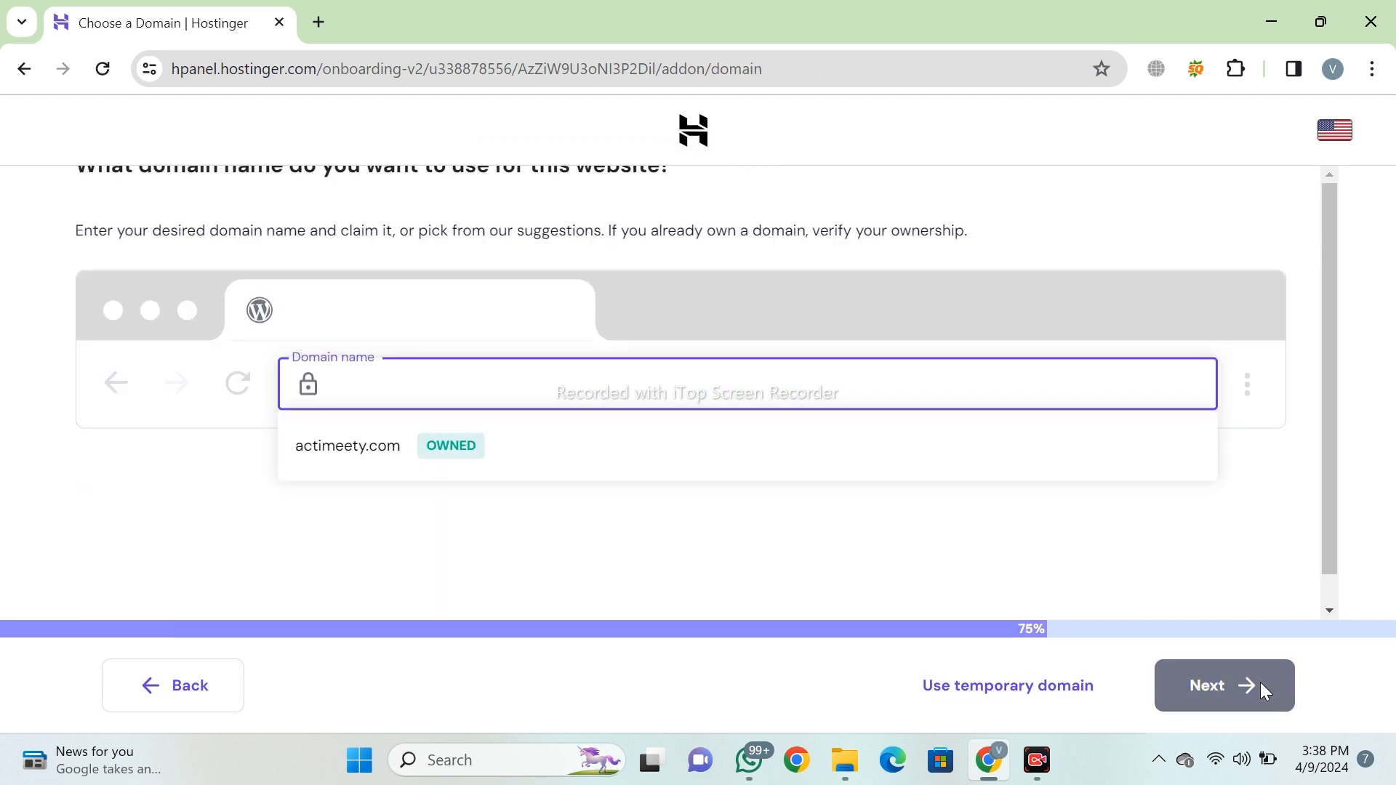
Use the owned domain actimeety.com to finish the website setup and dismiss the experience survey.
scroll(685, 511, "down", 1)
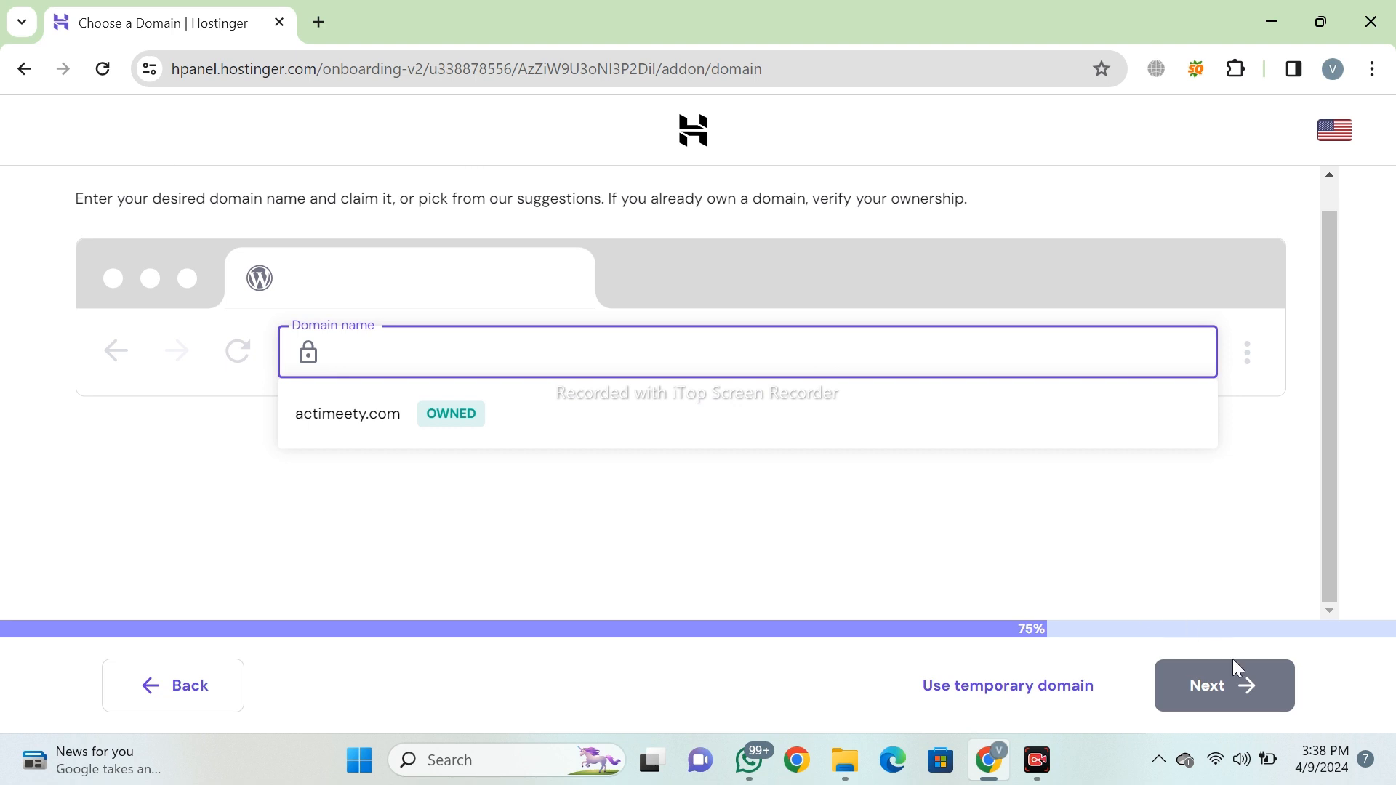
left_click(347, 429)
left_click(1224, 687)
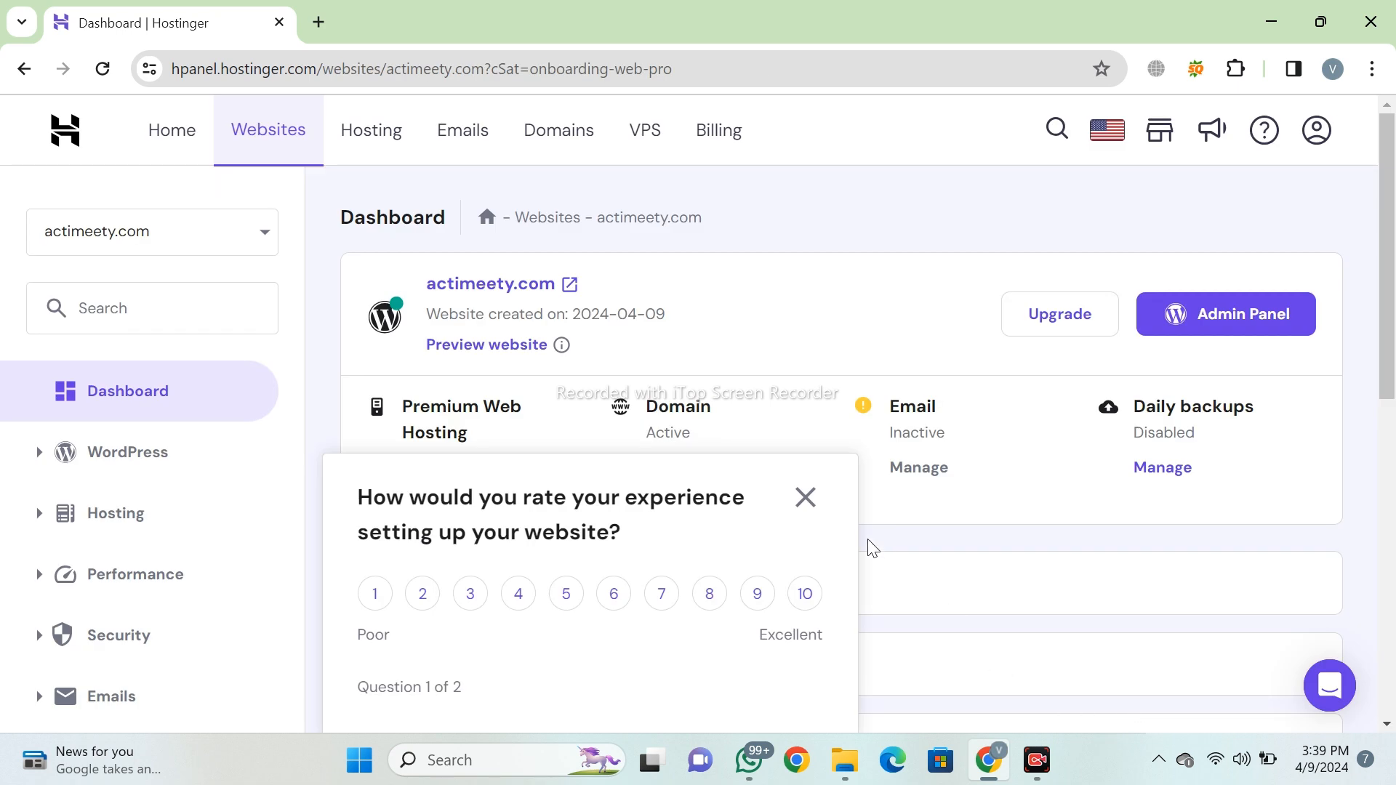
left_click(805, 499)
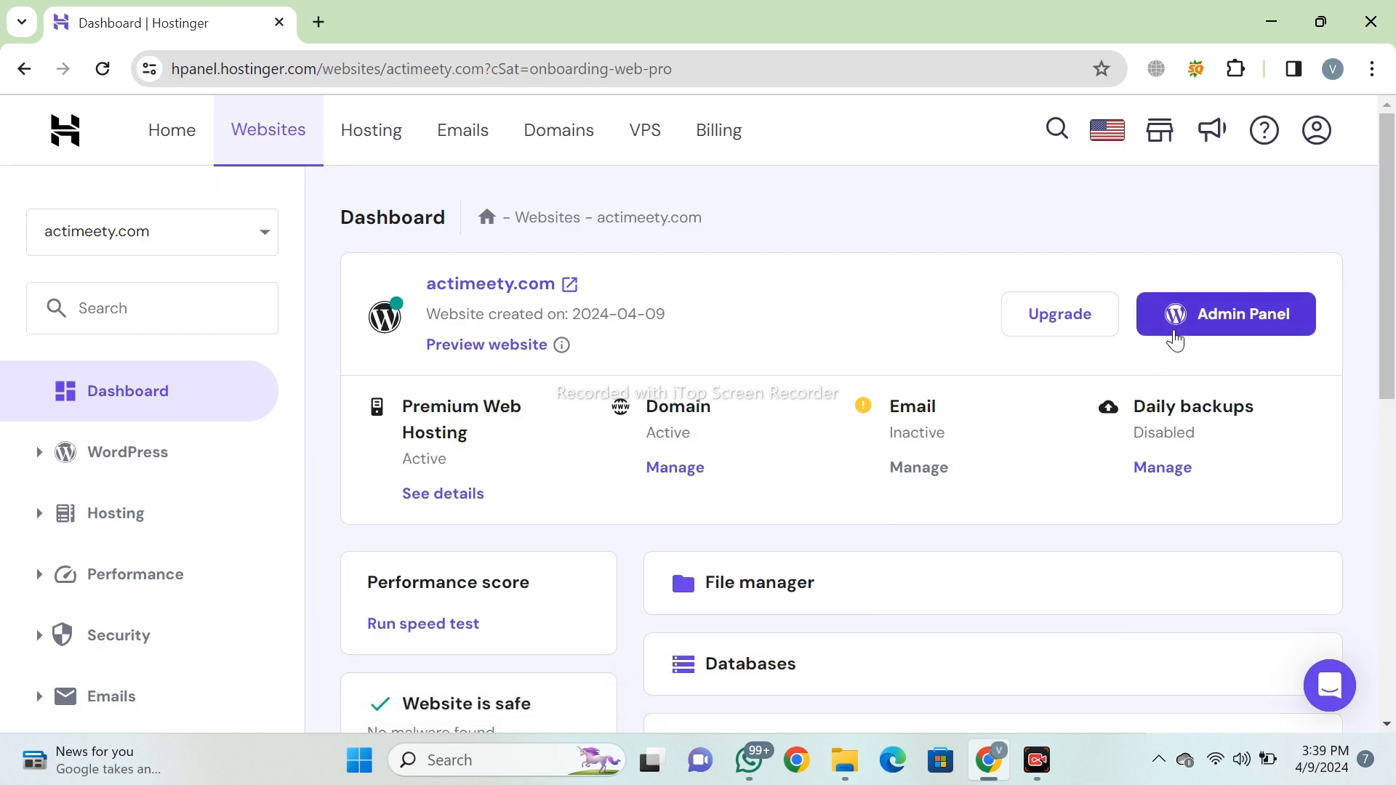
Open the WordPress admin panel of actimeety.com and close the browser extension's SEO bar.
left_click(1176, 327)
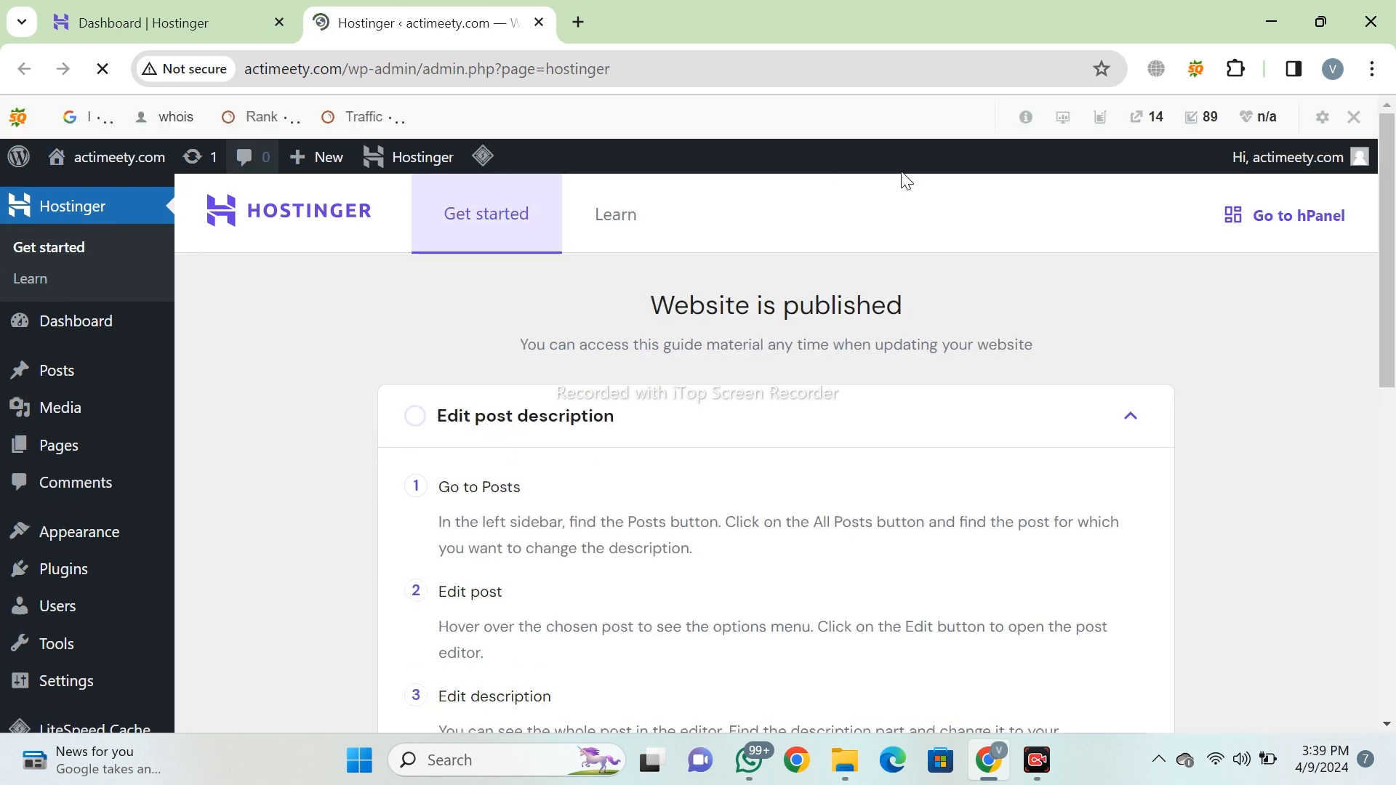
left_click(1353, 117)
left_click(1002, 204)
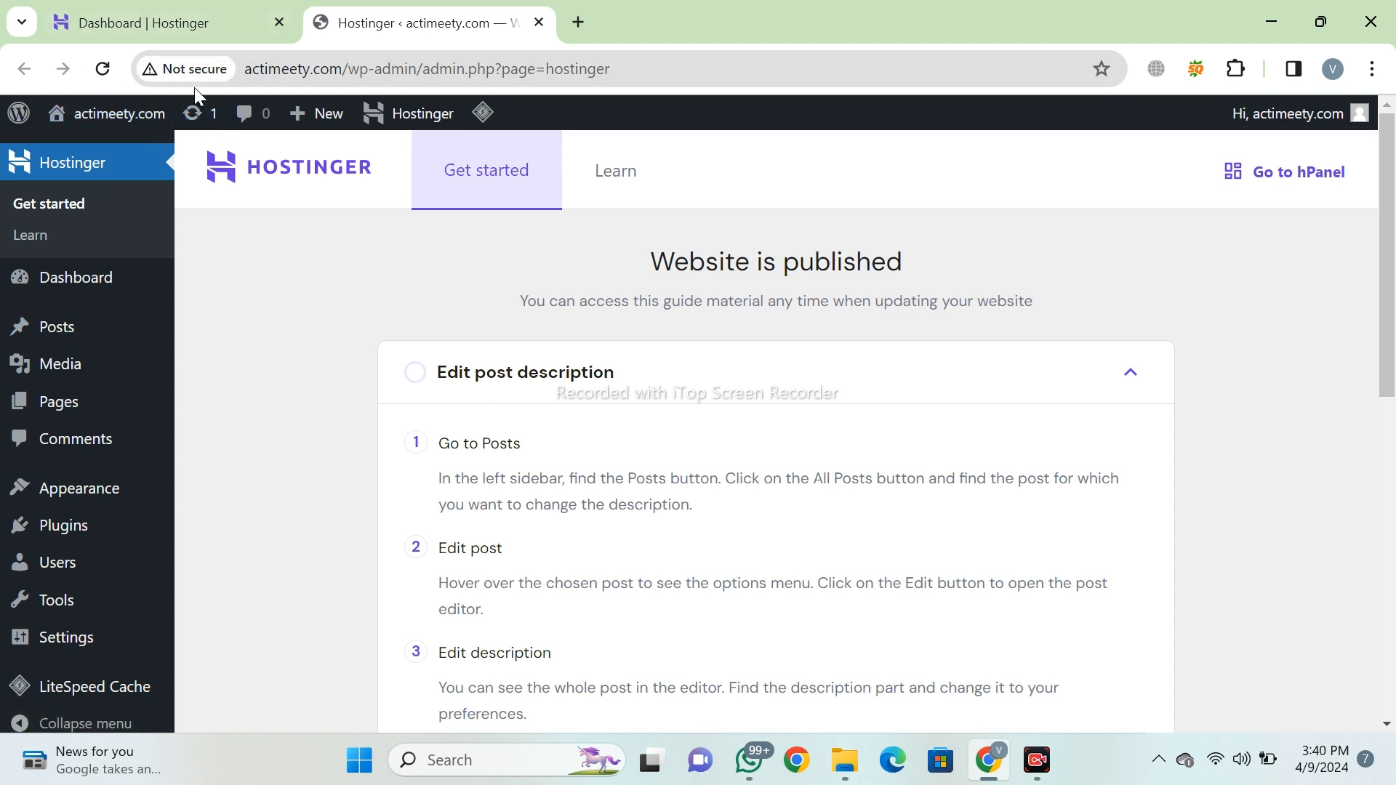
Open the list of installed themes in the WordPress admin of actimeety.com.
left_click(143, 10)
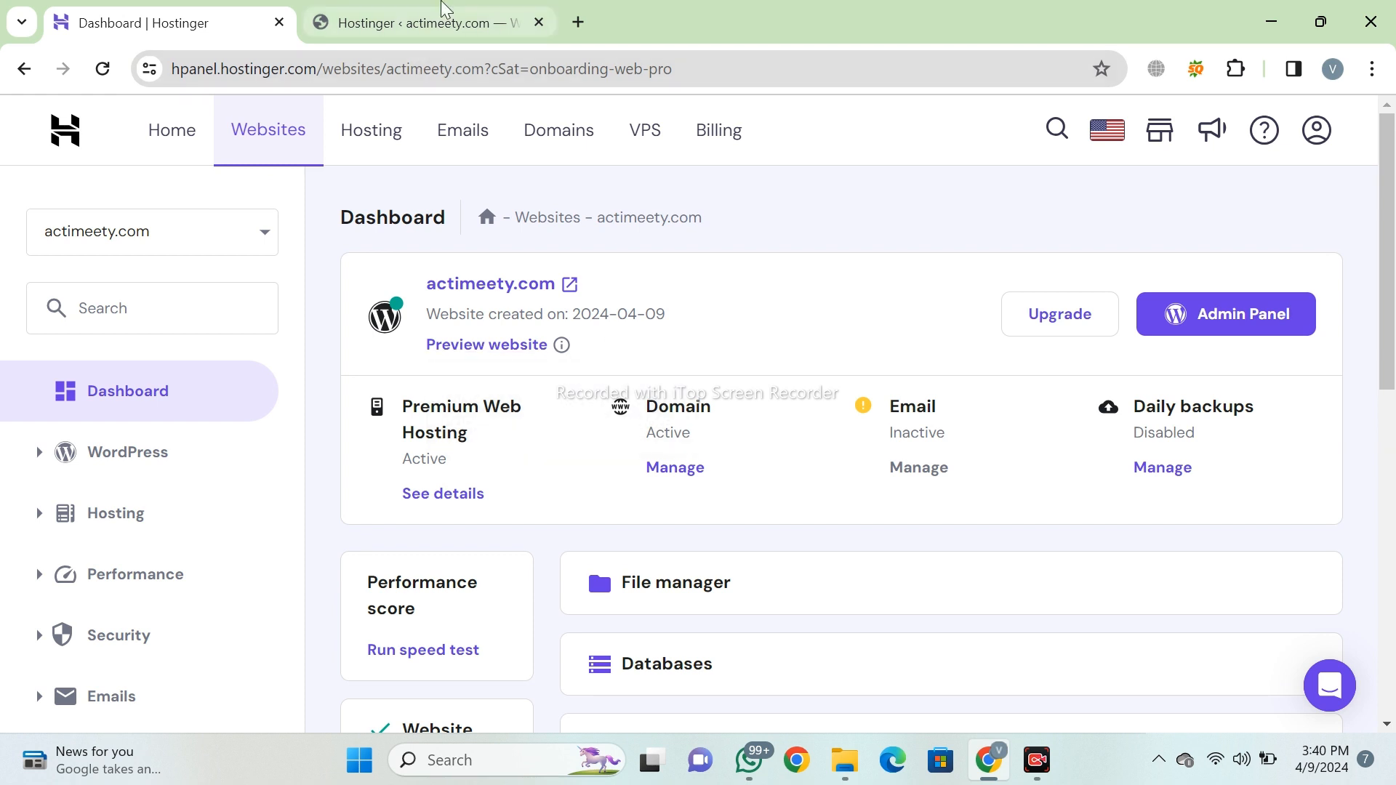
left_click(445, 14)
mouse_move(16, 349)
scroll(102, 324, "down", 3)
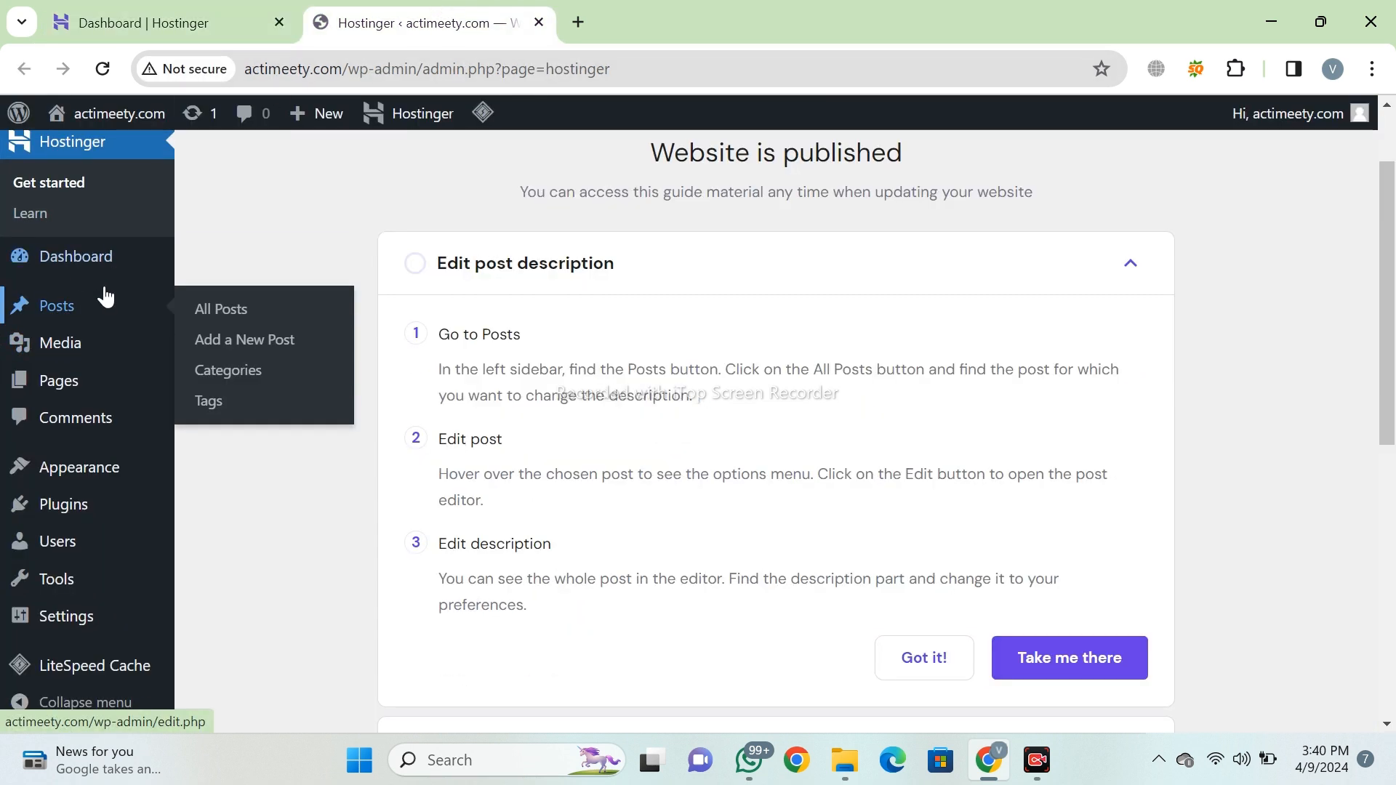
mouse_move(97, 479)
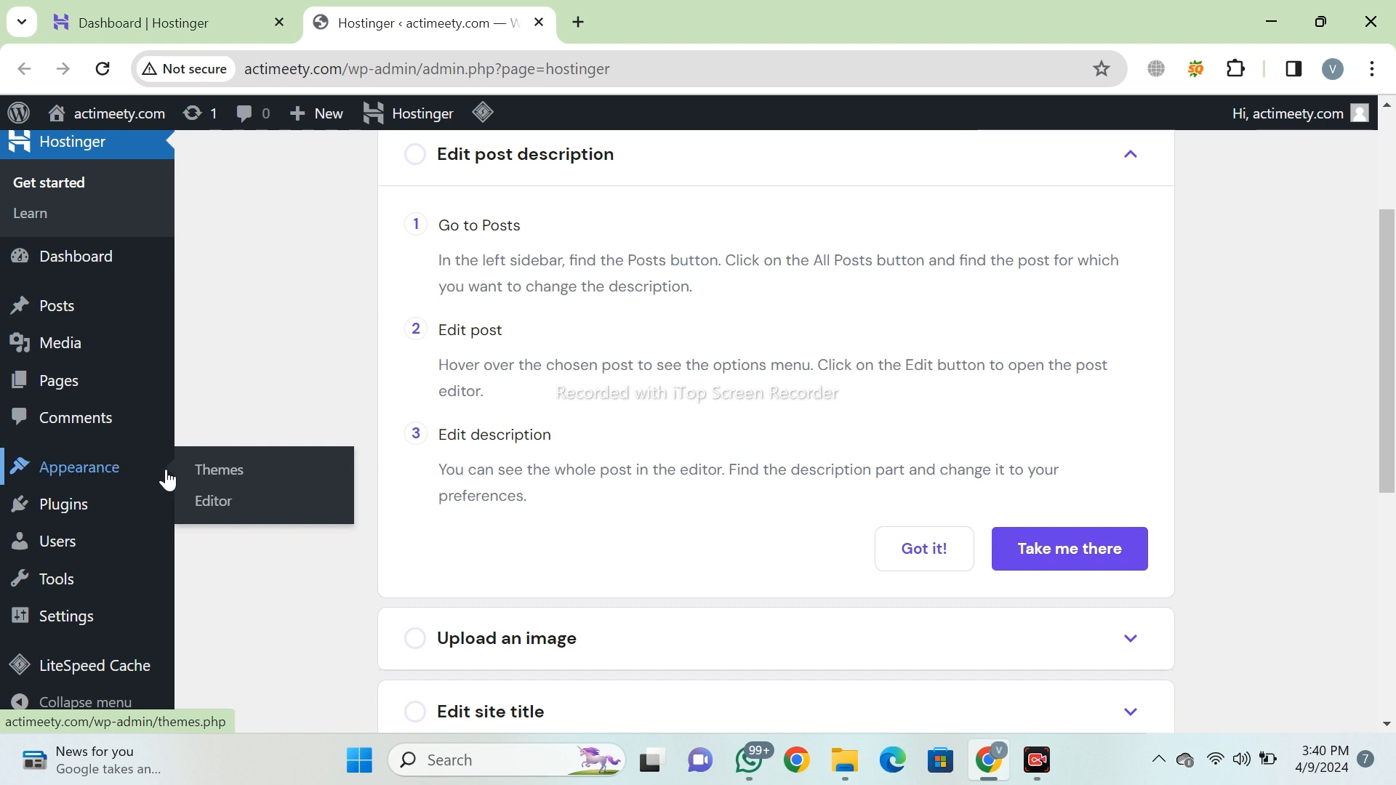
left_click(252, 474)
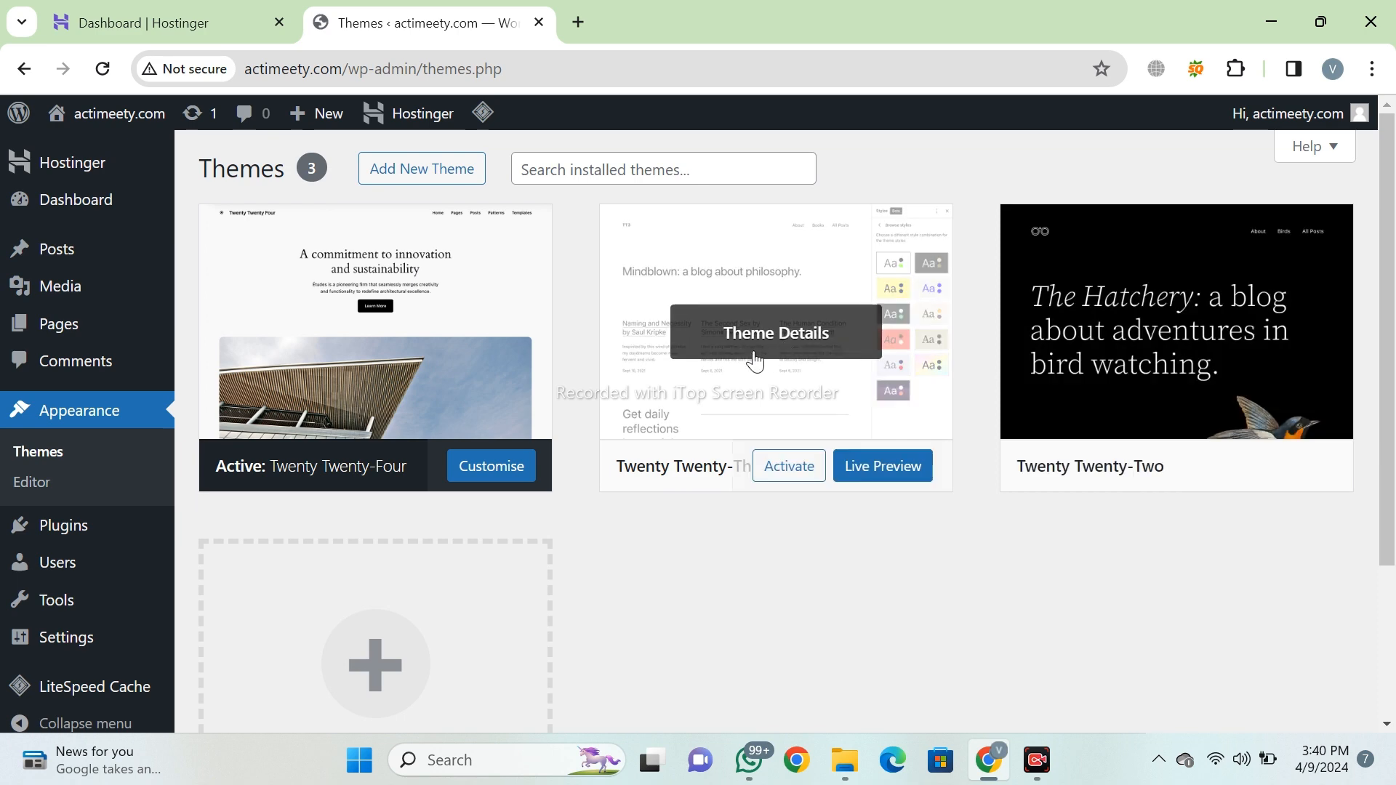
Try to delete the Twenty Twenty-Three theme from its details, then close the details.
left_click(748, 360)
scroll(778, 508, "down", 5)
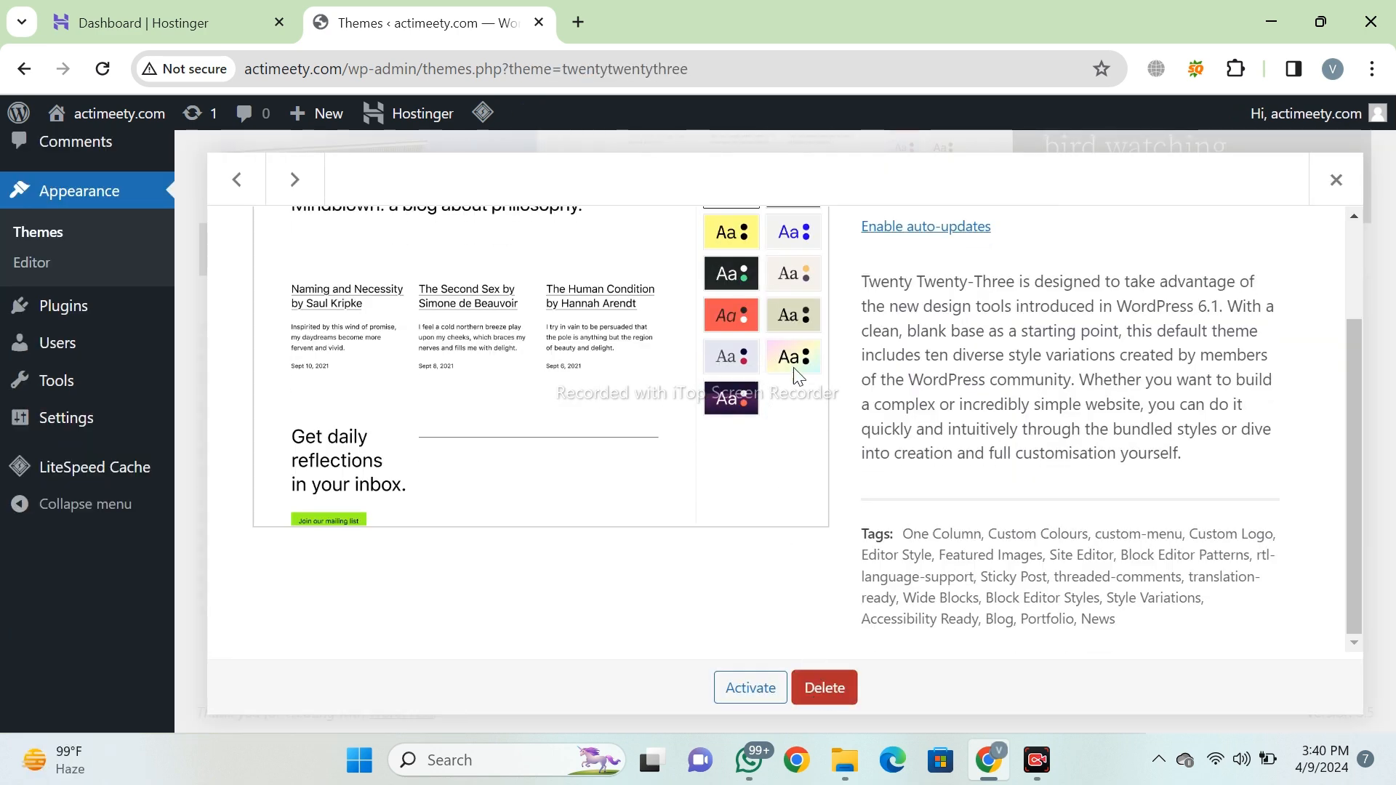
left_click(843, 703)
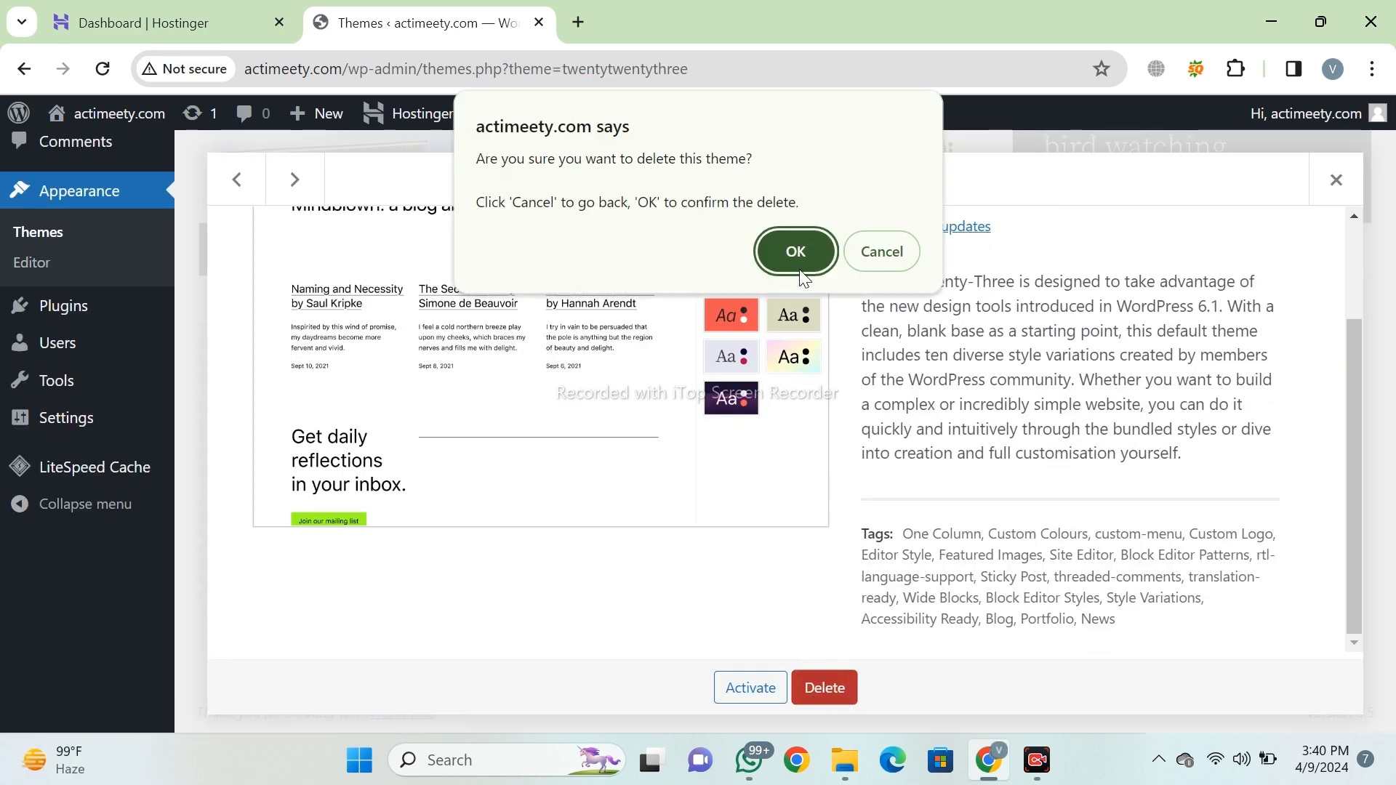
left_click(796, 250)
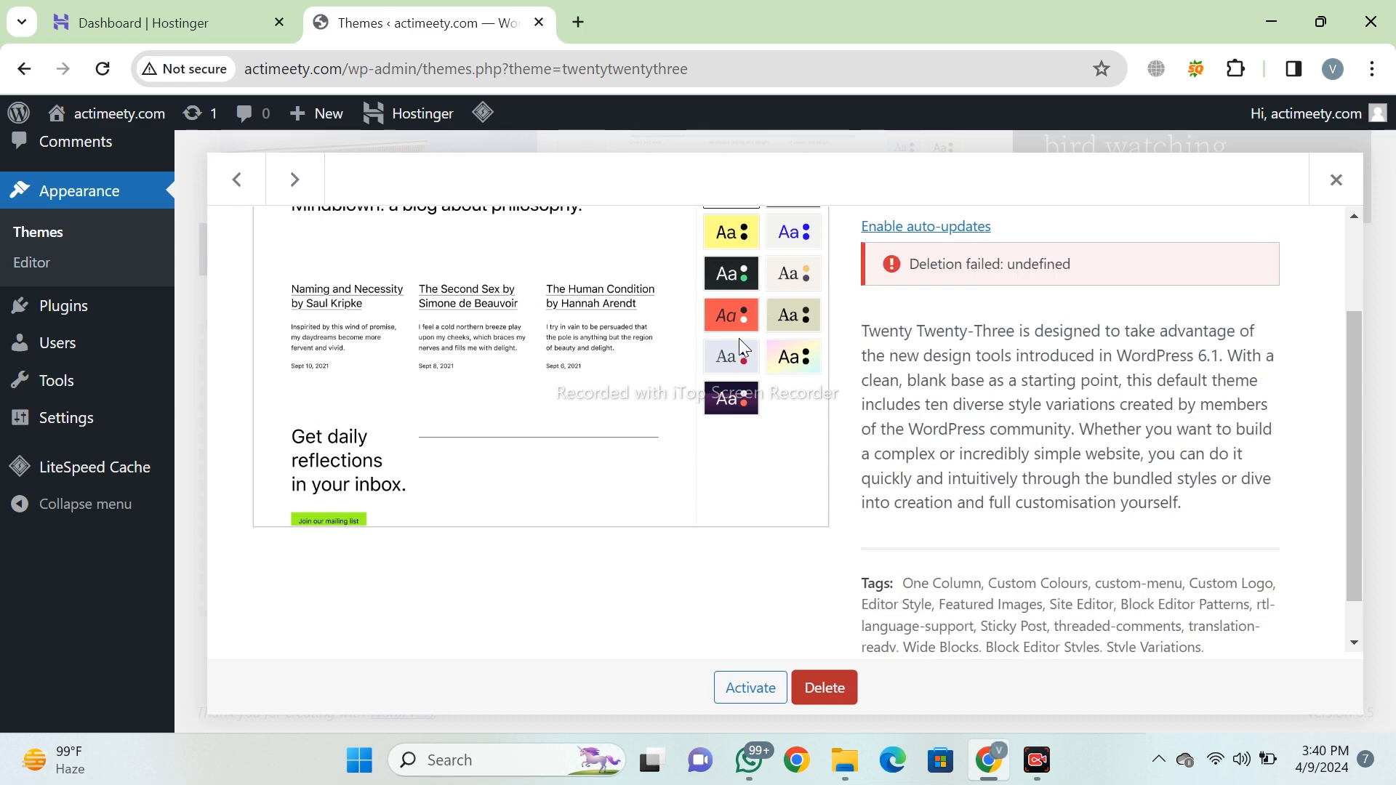
left_click(1336, 181)
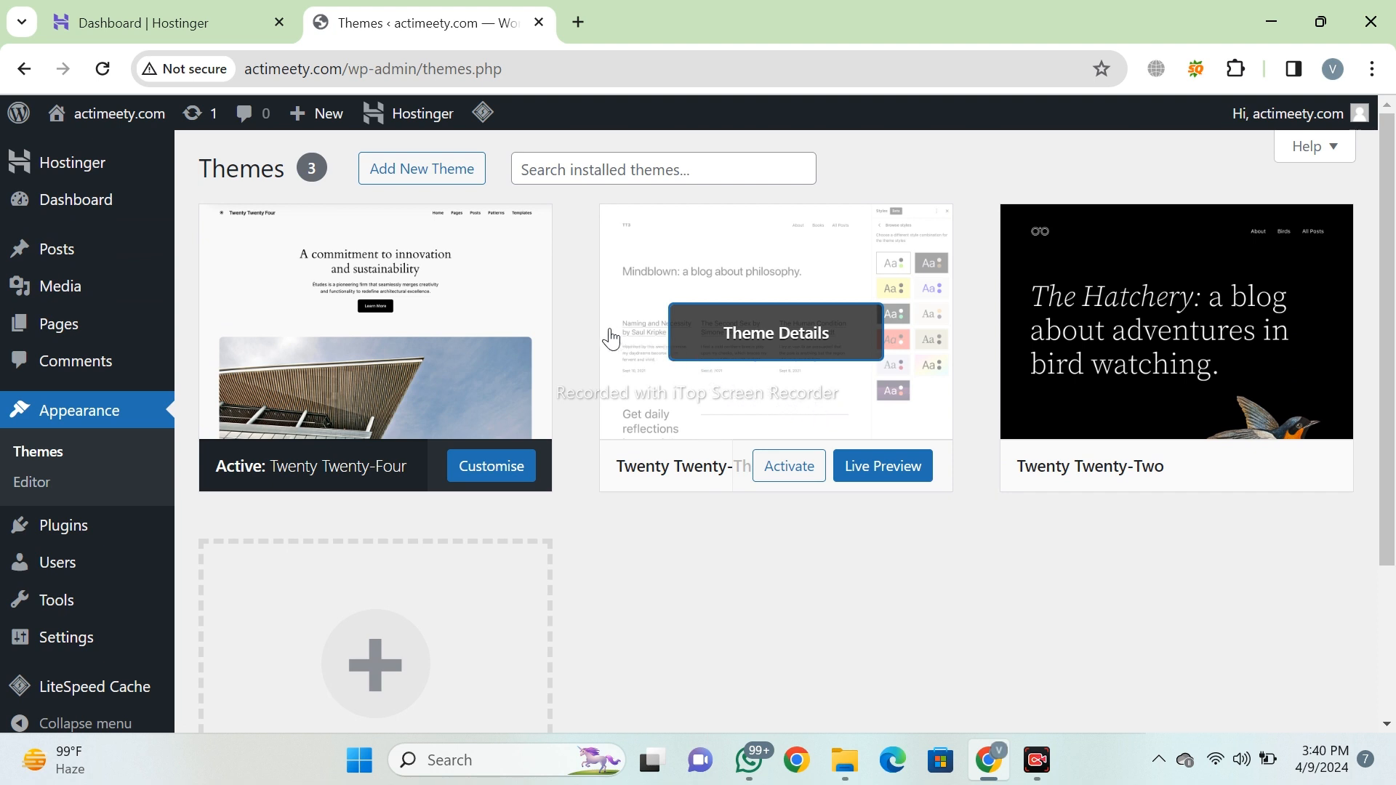
Start adding a new theme and open the form for uploading a theme zip file.
left_click(441, 182)
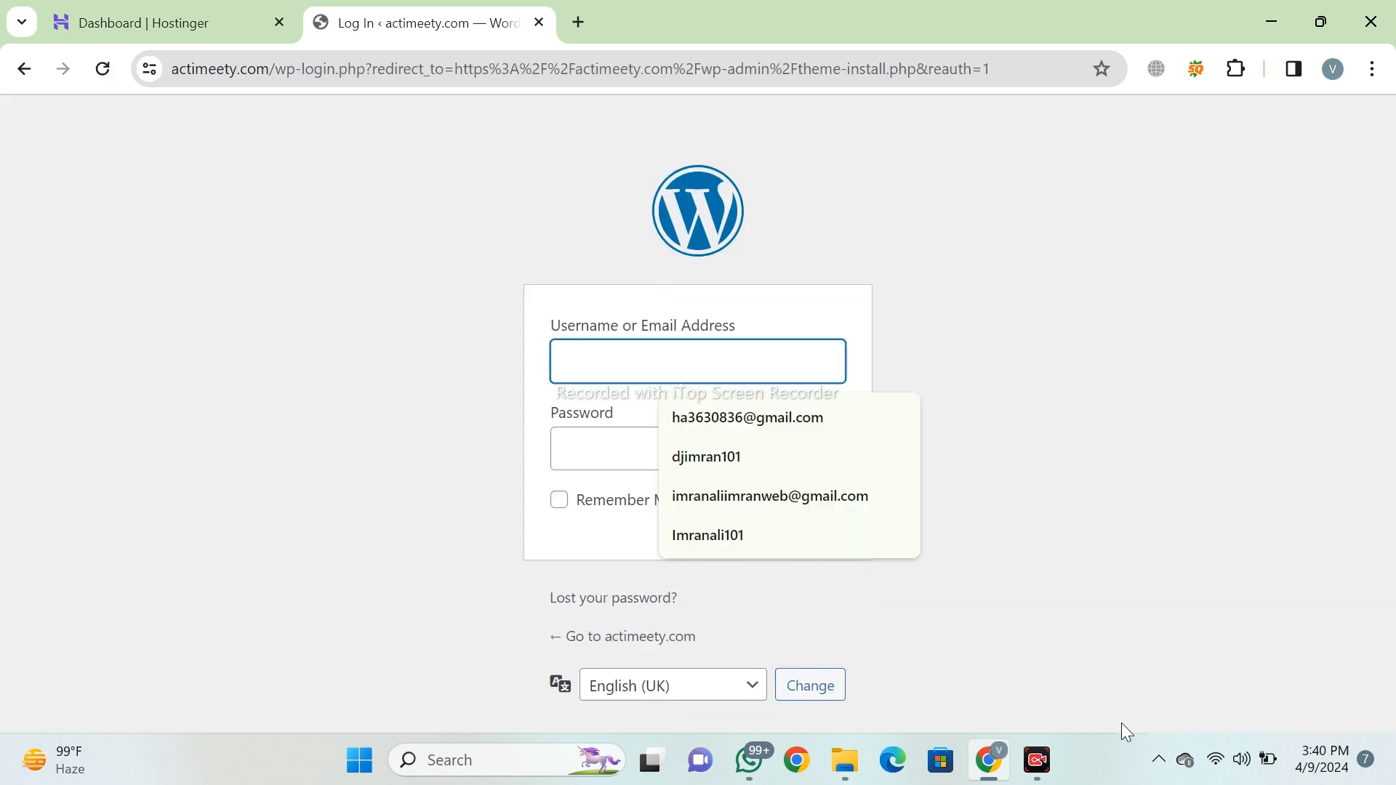
key("alt+Left")
left_click(464, 181)
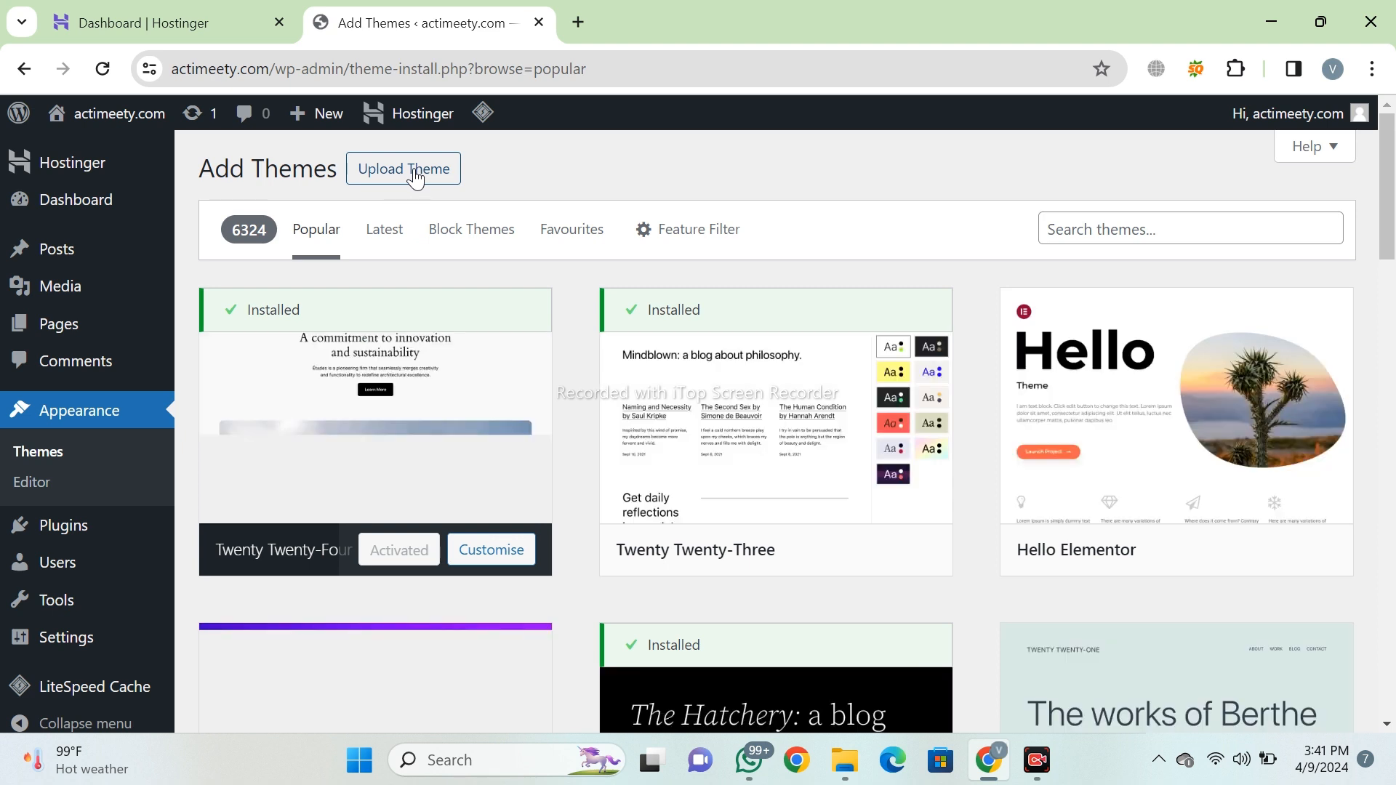
left_click(415, 178)
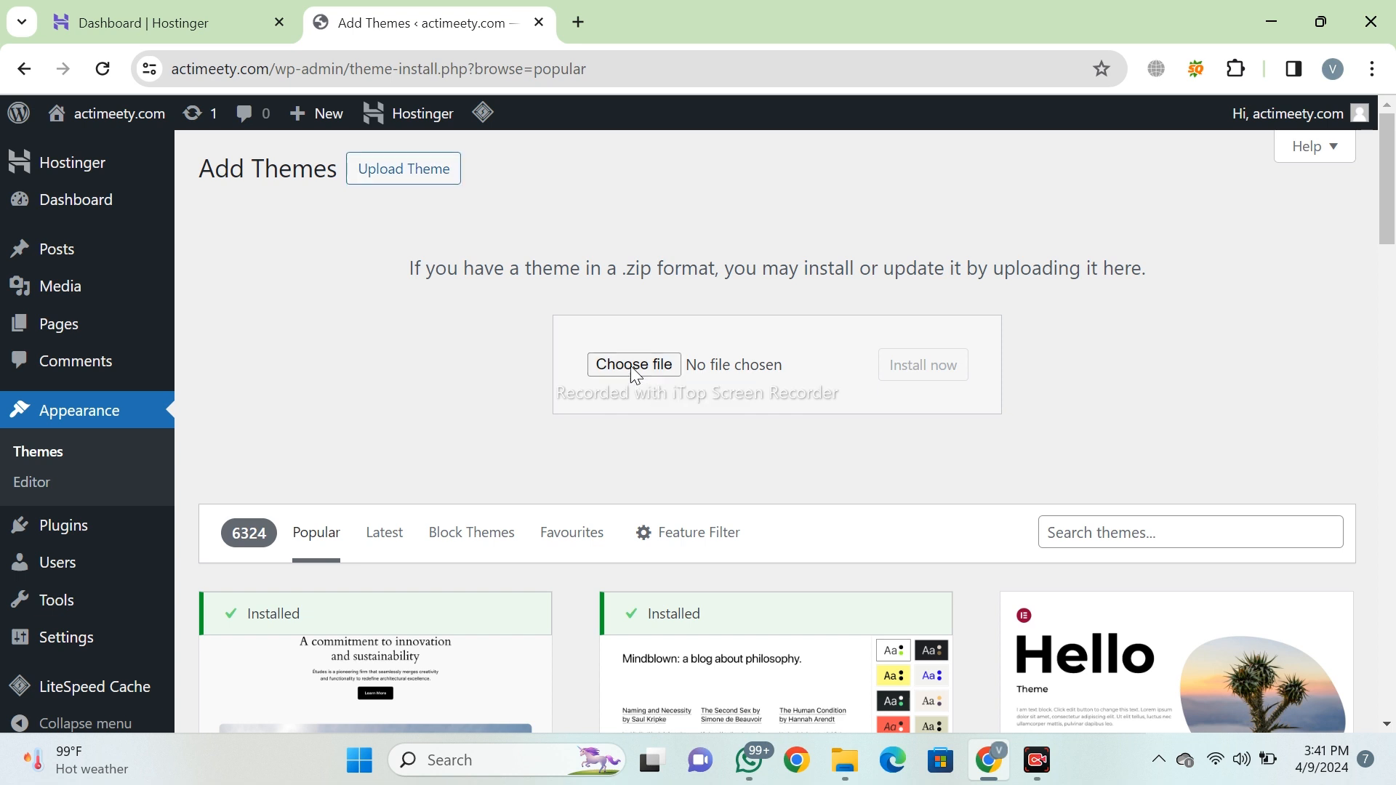
Install the theme from sahifa.zip in the Sahifa-Theme folder and activate it.
left_click(630, 365)
scroll(136, 312, "down", 2)
scroll(81, 285, "up", 1)
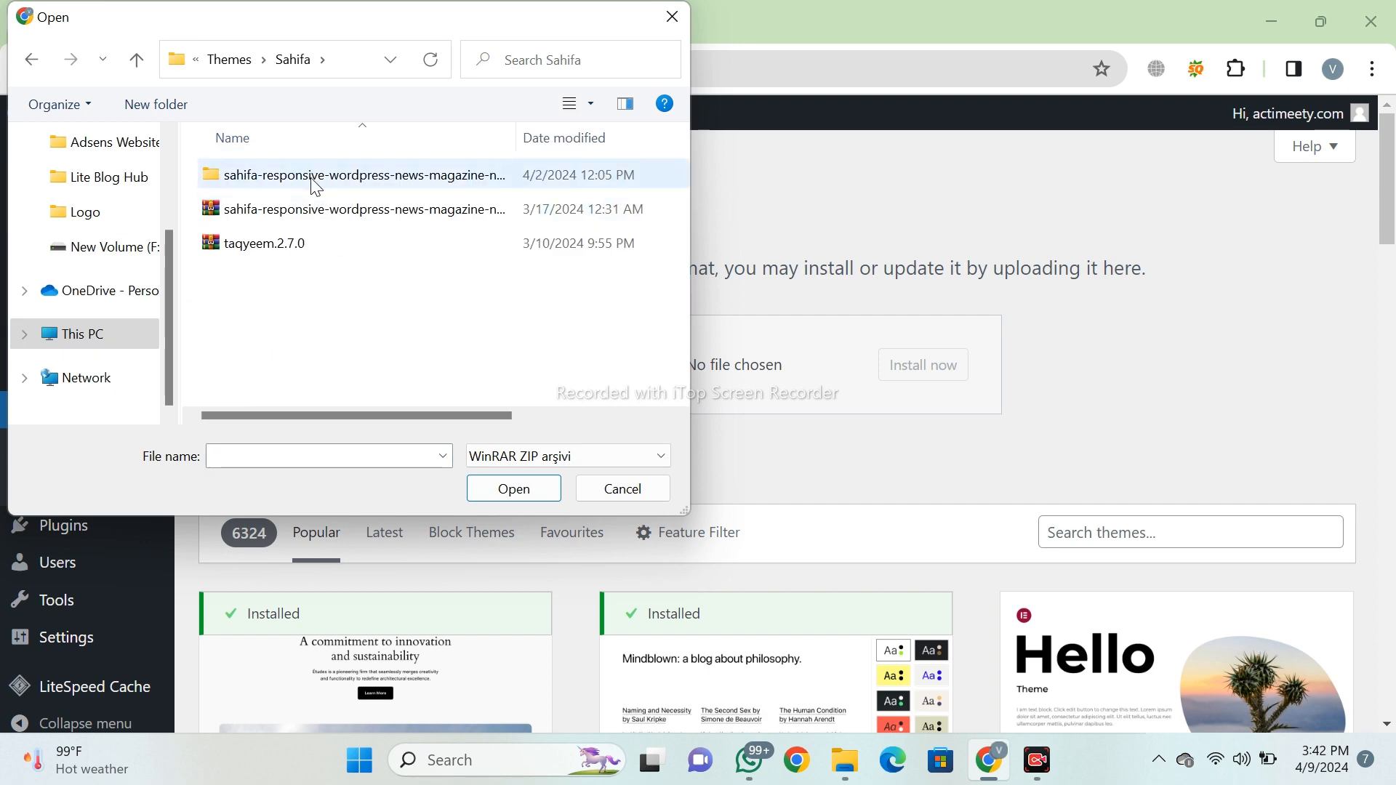
double_click(312, 178)
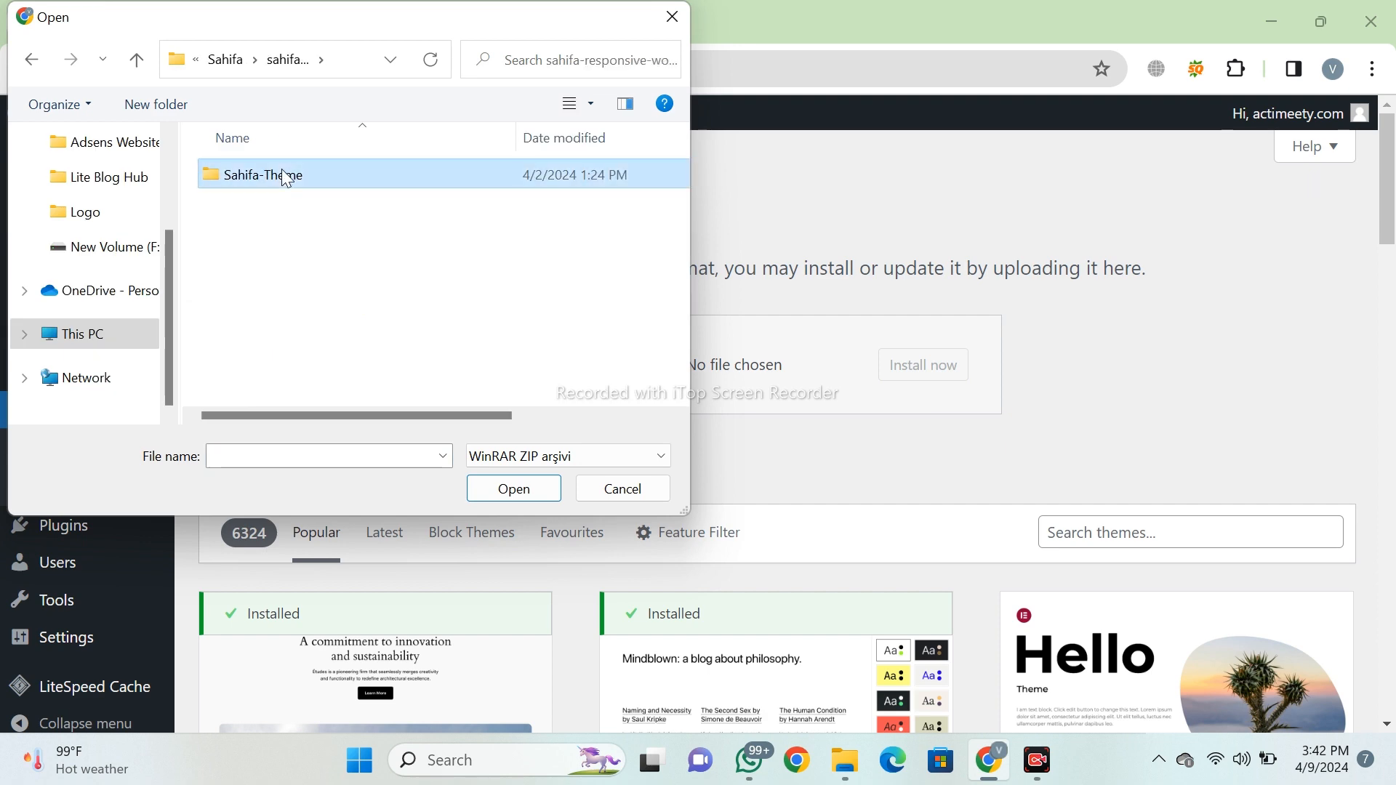
double_click(284, 174)
left_click(264, 309)
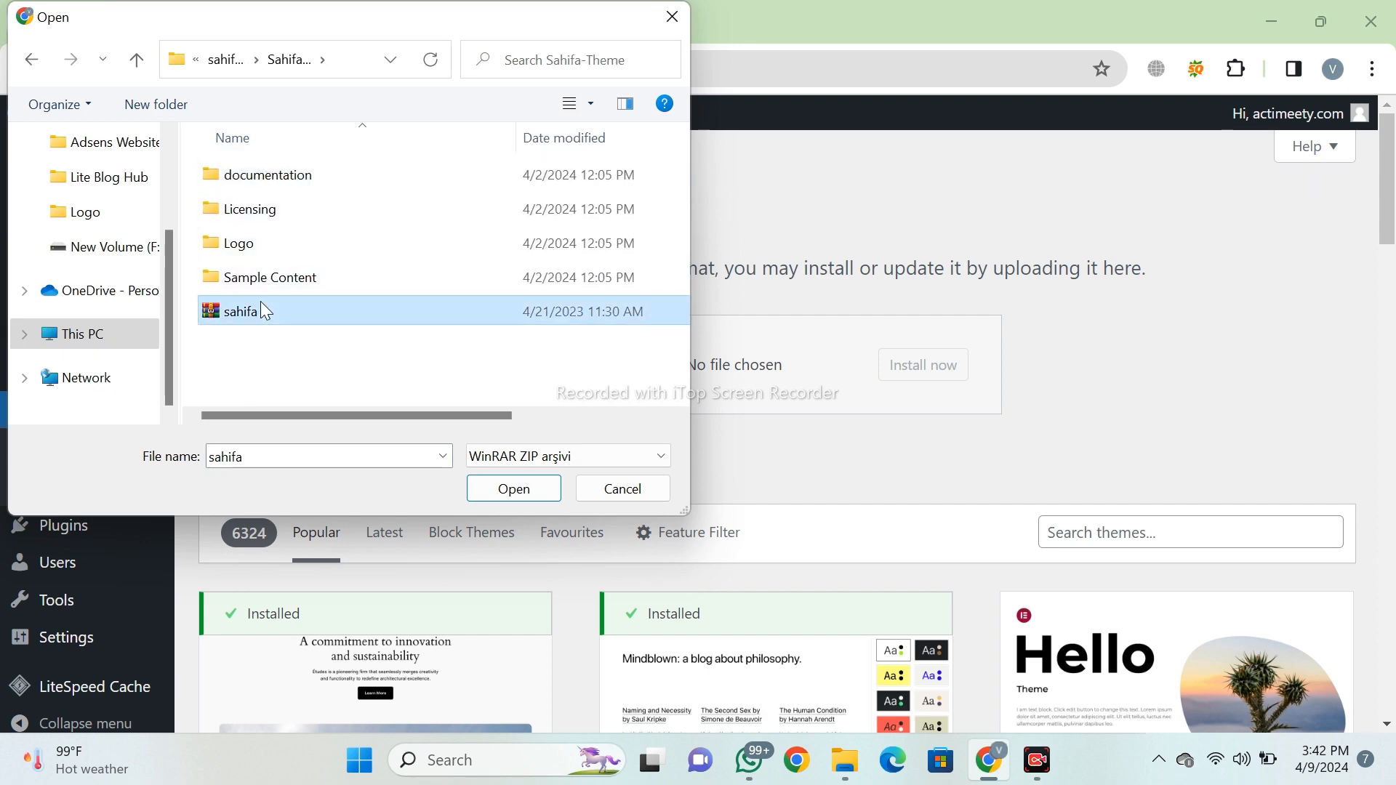
left_click(516, 488)
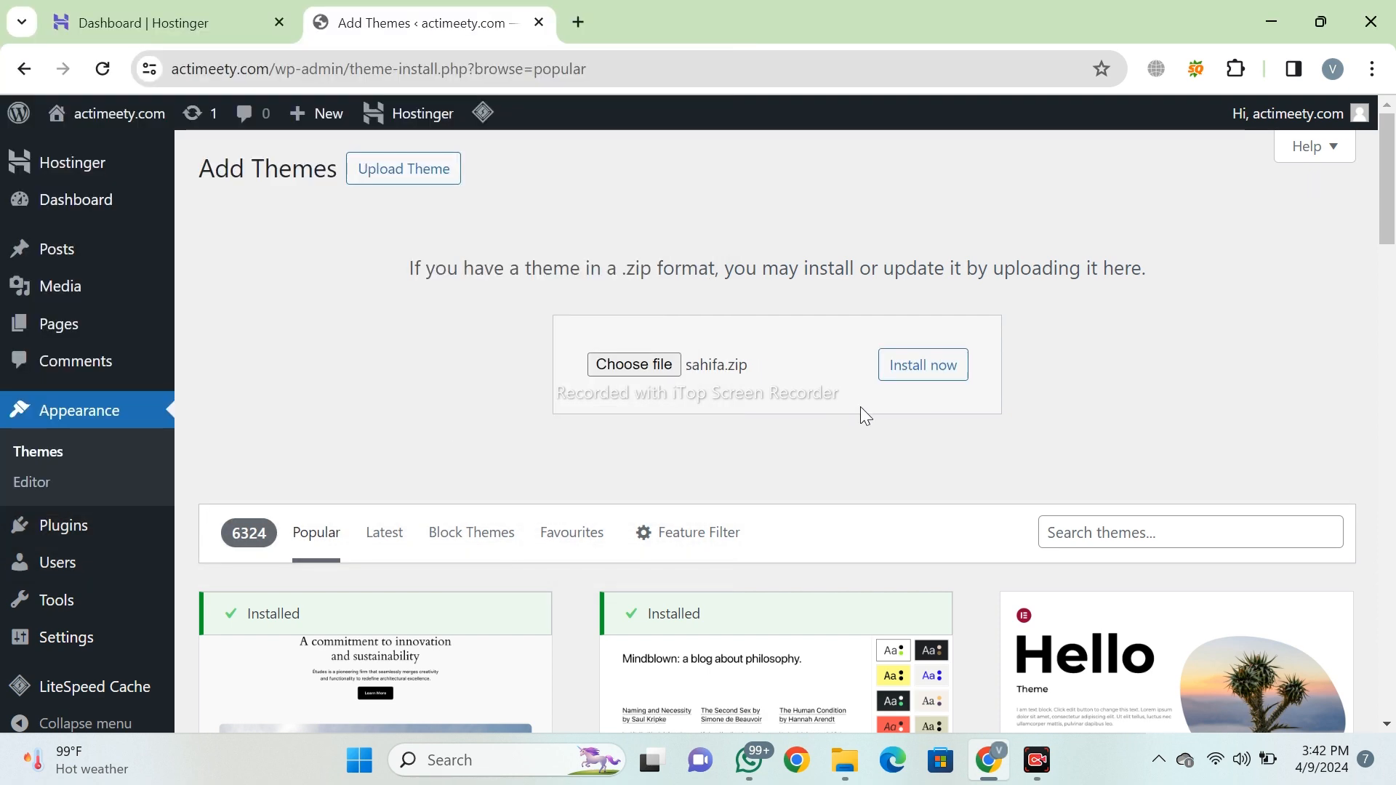
left_click(923, 376)
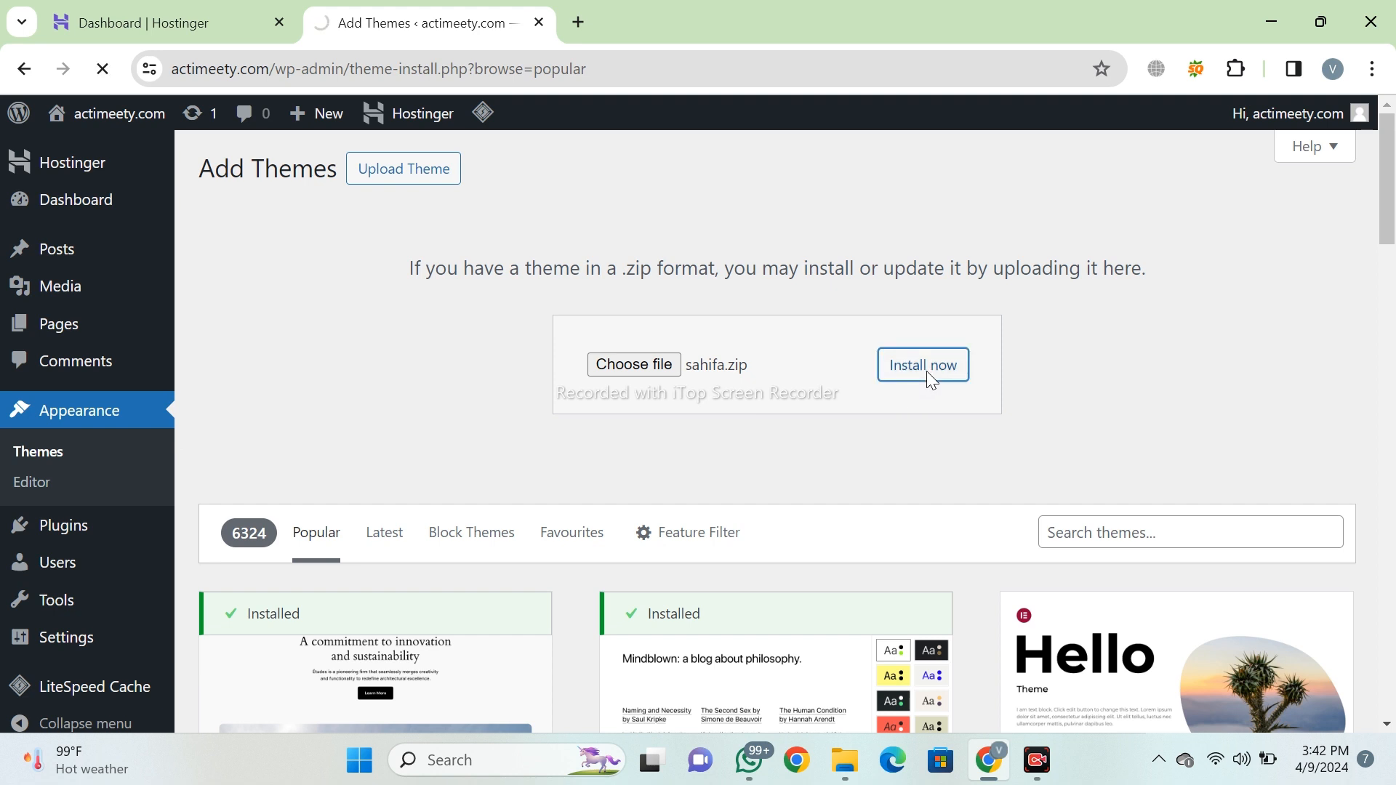
left_click(311, 317)
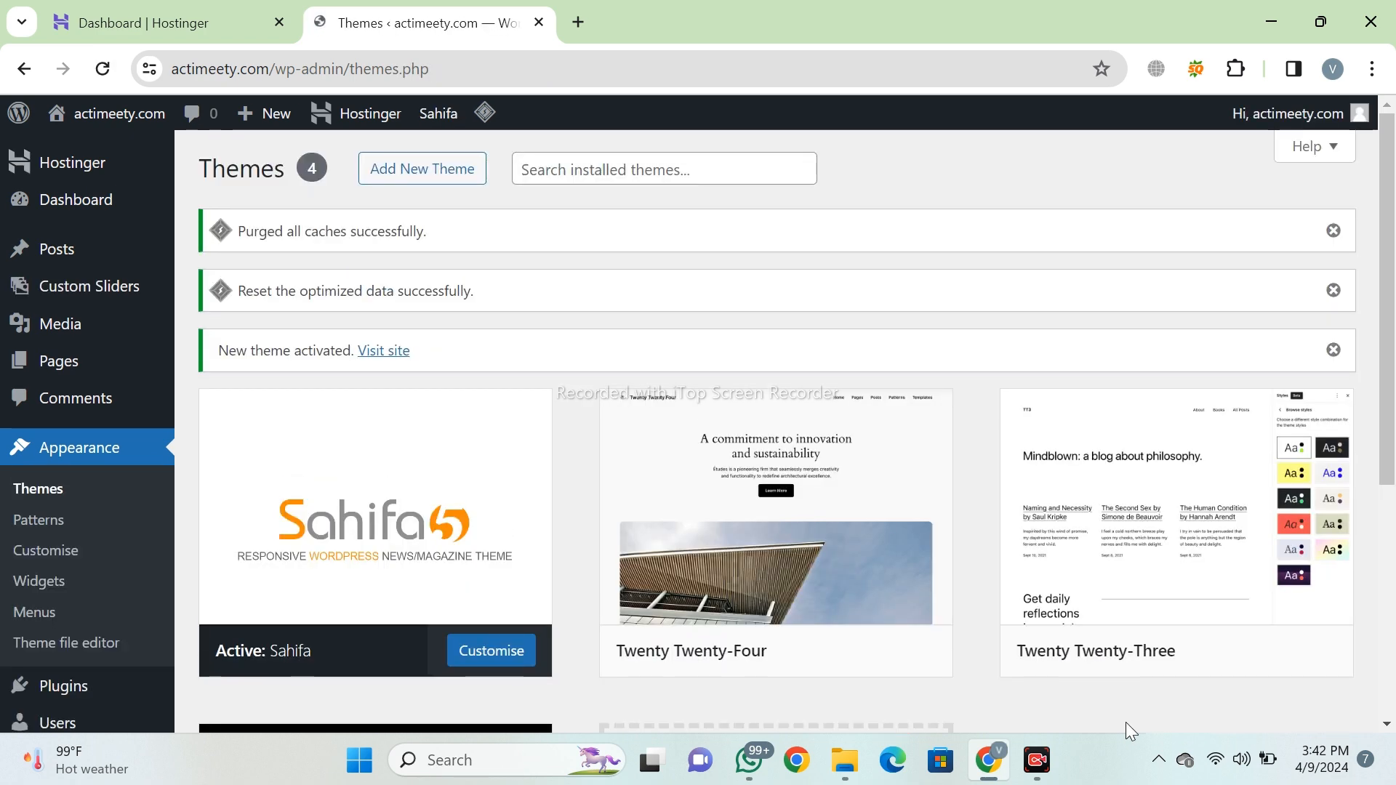
Delete the Twenty Twenty-Four theme and confirm the deletion.
scroll(381, 382, "down", 3)
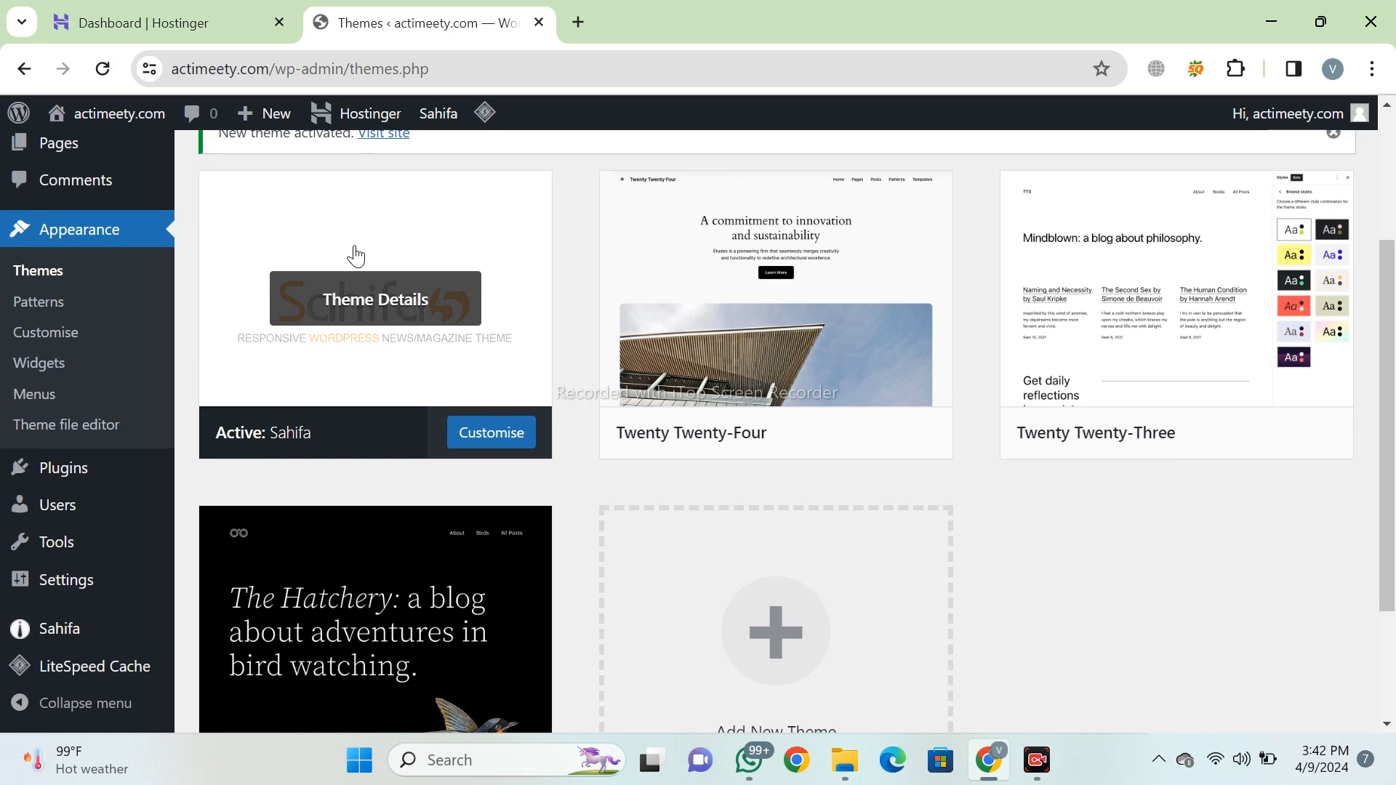
left_click(831, 338)
scroll(836, 472, "down", 3)
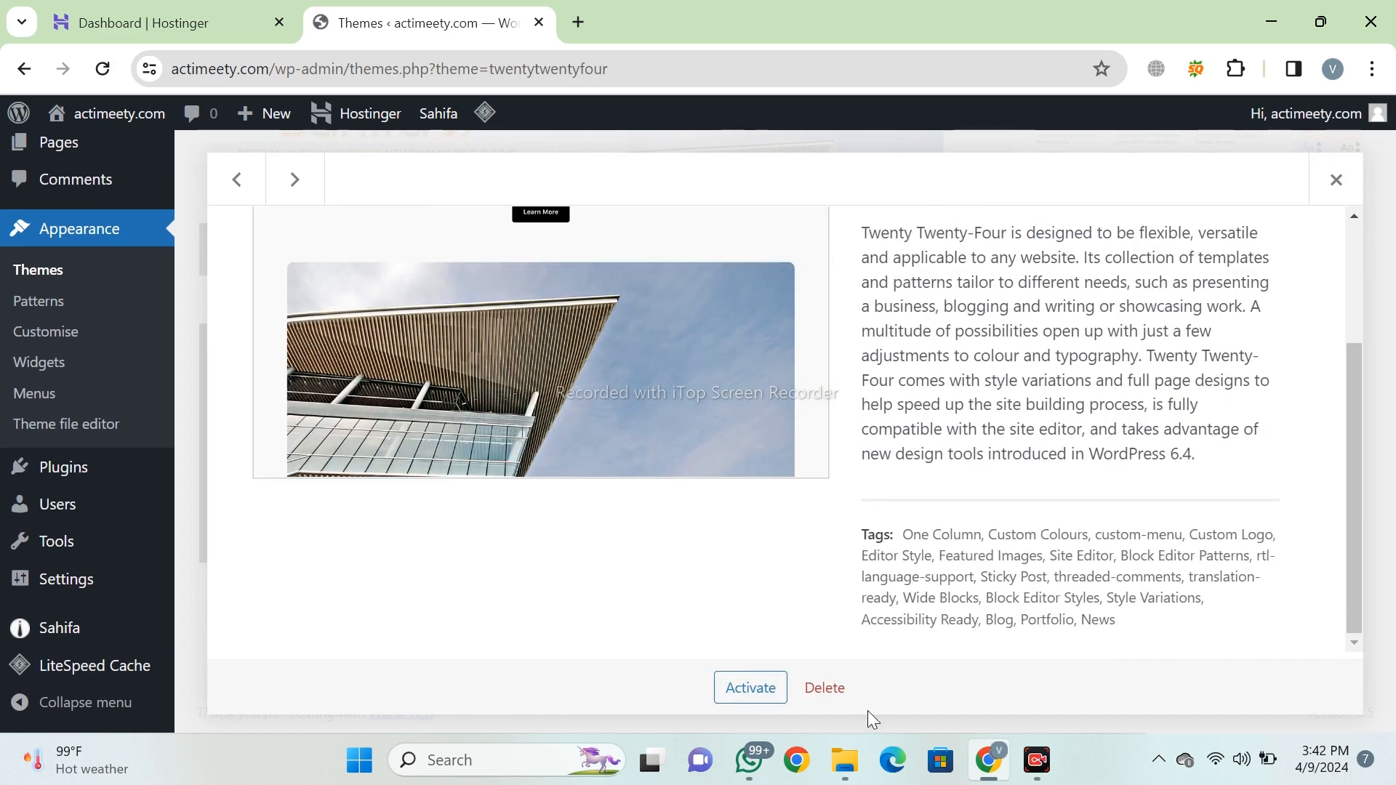
left_click(824, 688)
left_click(782, 252)
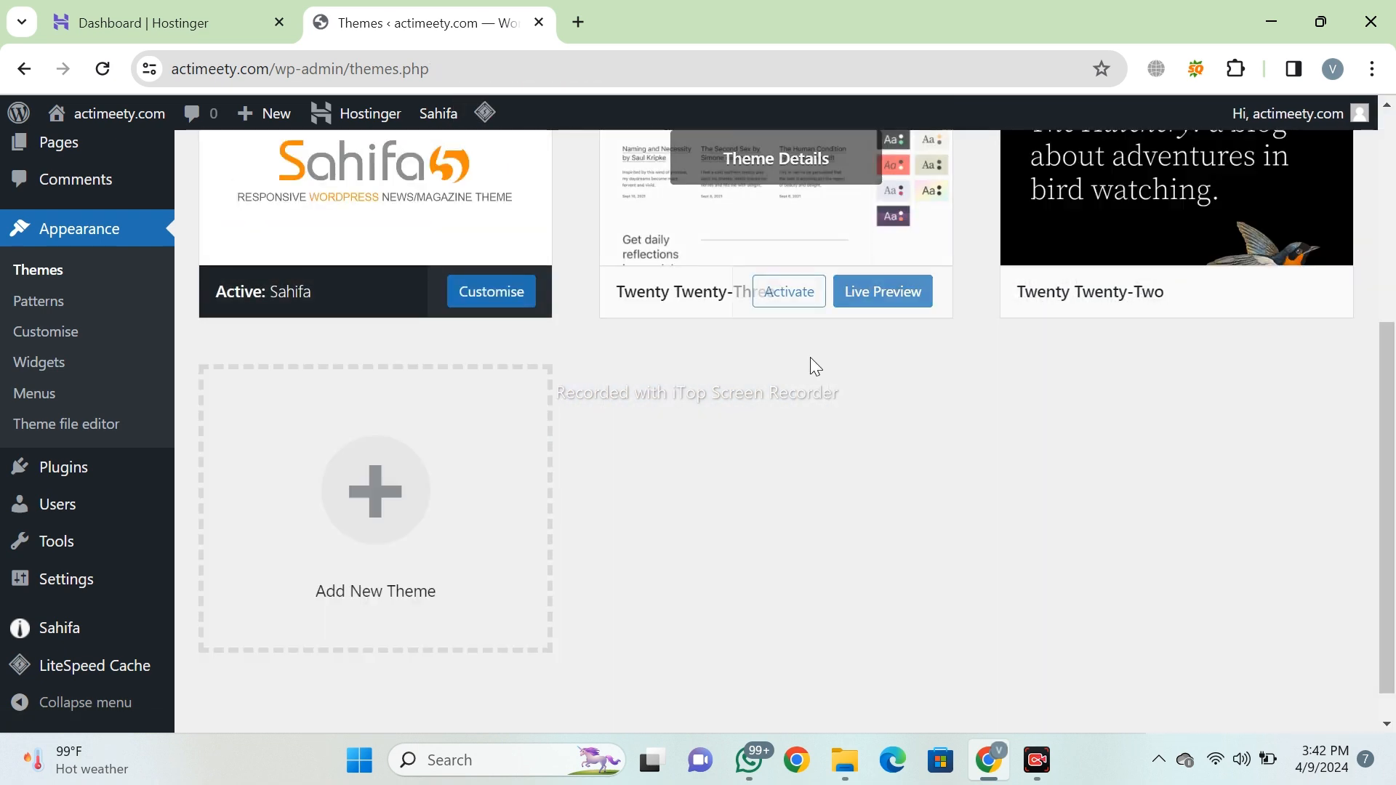
Delete the Twenty Twenty-Three and Twenty Twenty-Two themes, confirming the deletion, so that Sahifa is the only installed theme.
left_click(773, 197)
scroll(800, 472, "down", 5)
left_click(824, 686)
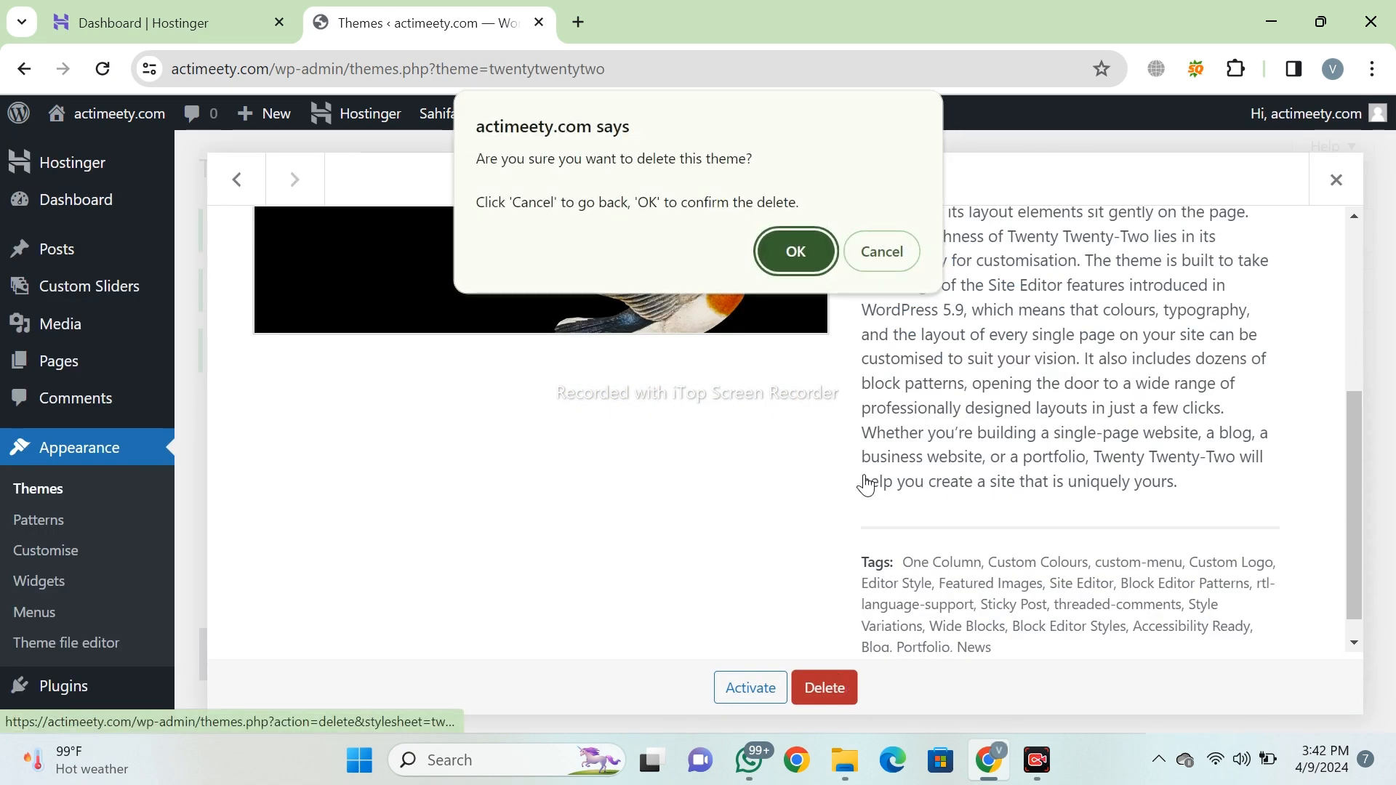
left_click(804, 254)
scroll(810, 420, "down", 3)
scroll(743, 368, "up", 3)
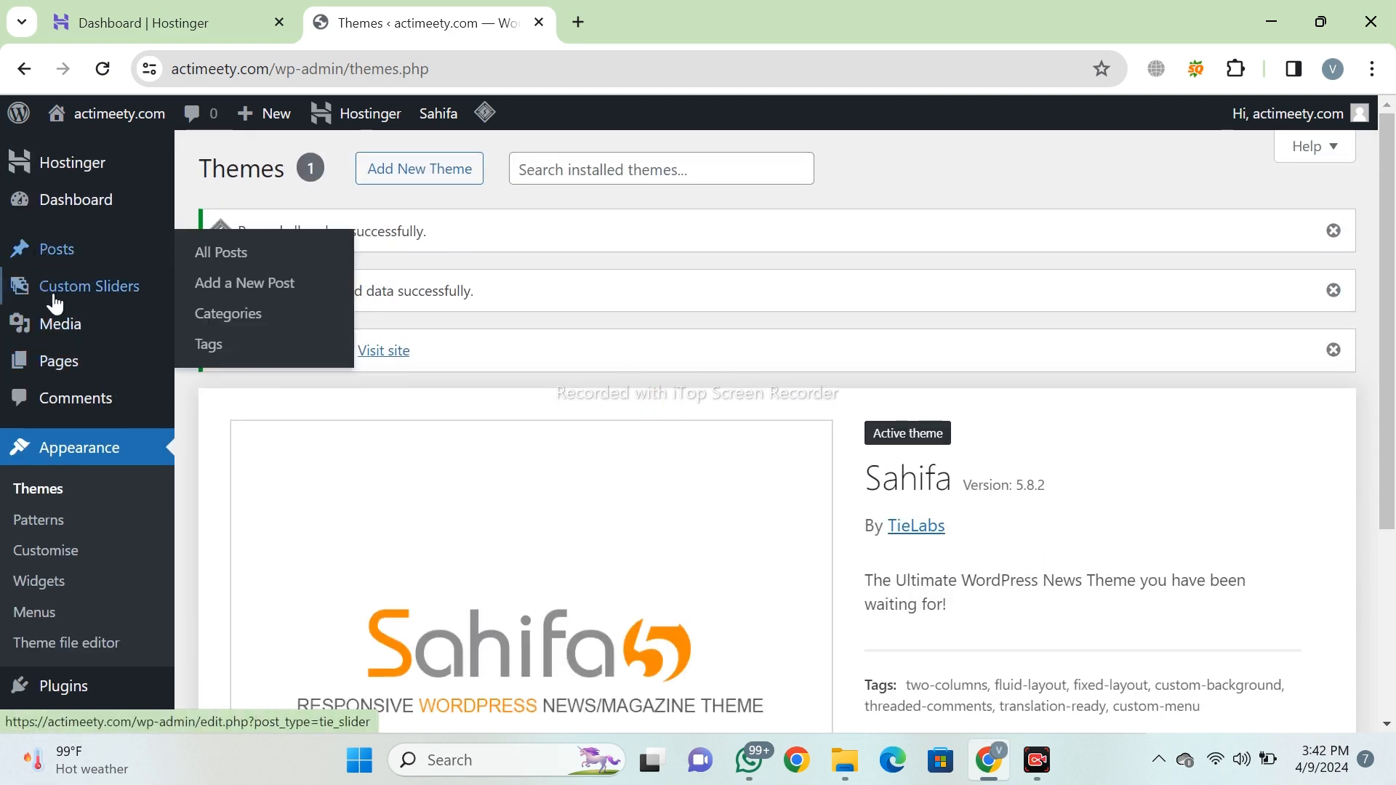
Open the Sahifa theme settings and look through the general options.
mouse_move(165, 356)
scroll(131, 385, "down", 4)
mouse_move(73, 633)
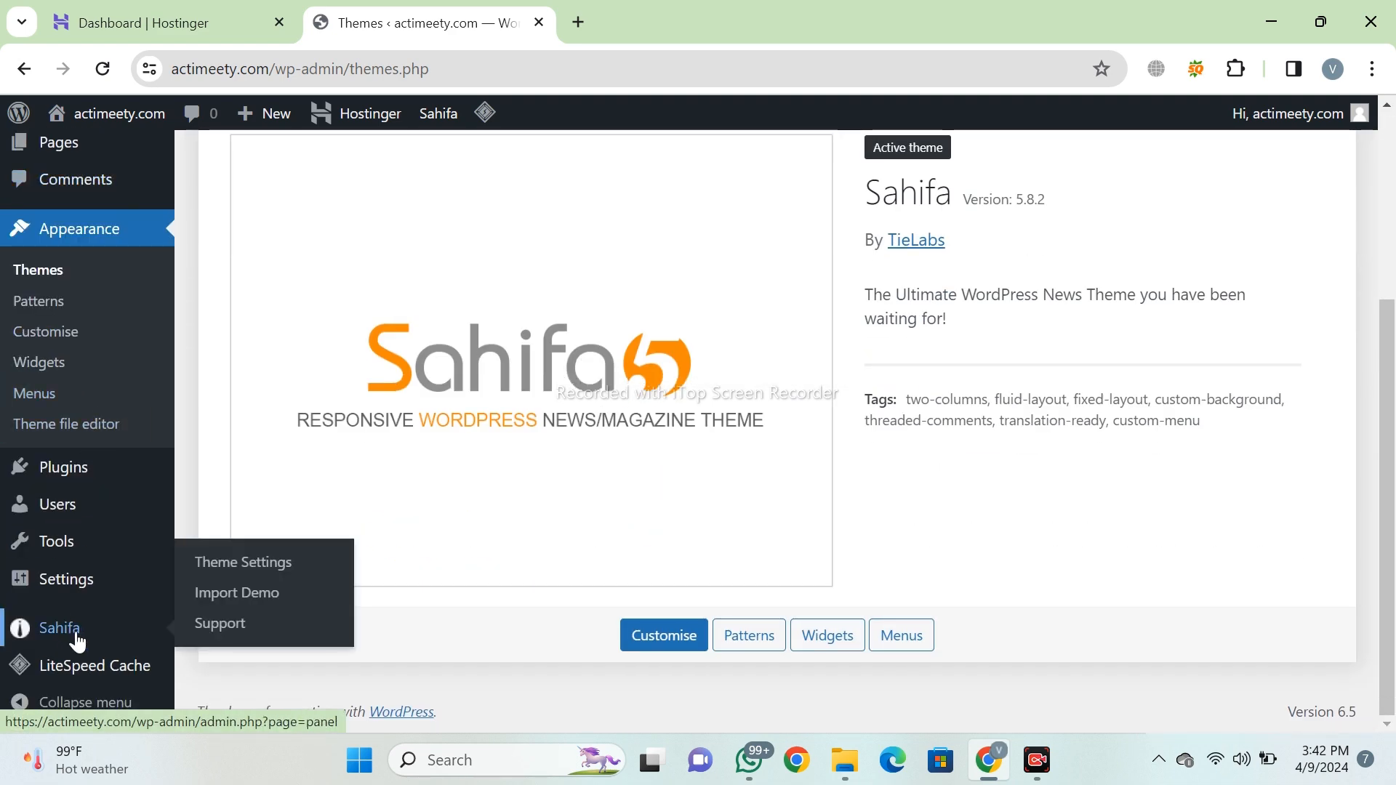
left_click(245, 571)
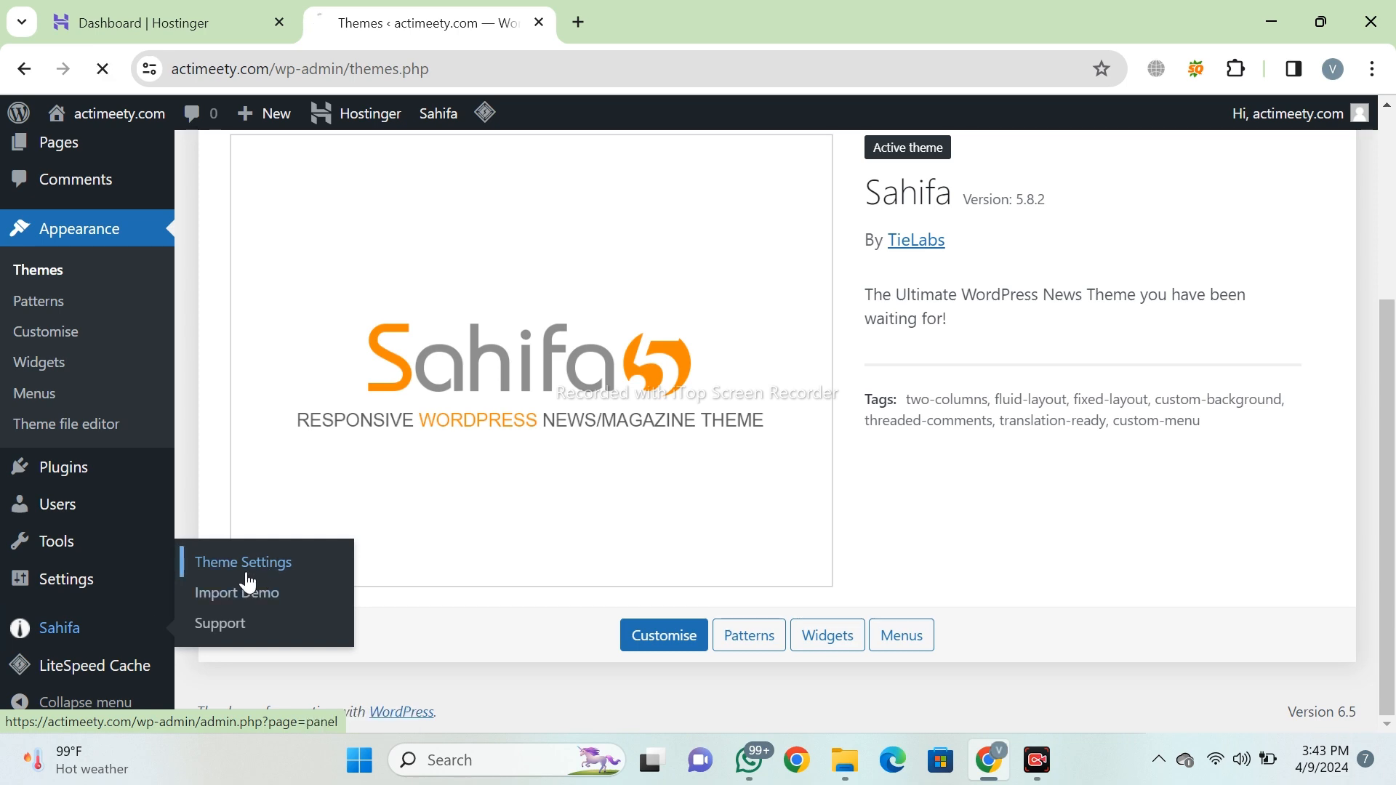
scroll(555, 436, "down", 14)
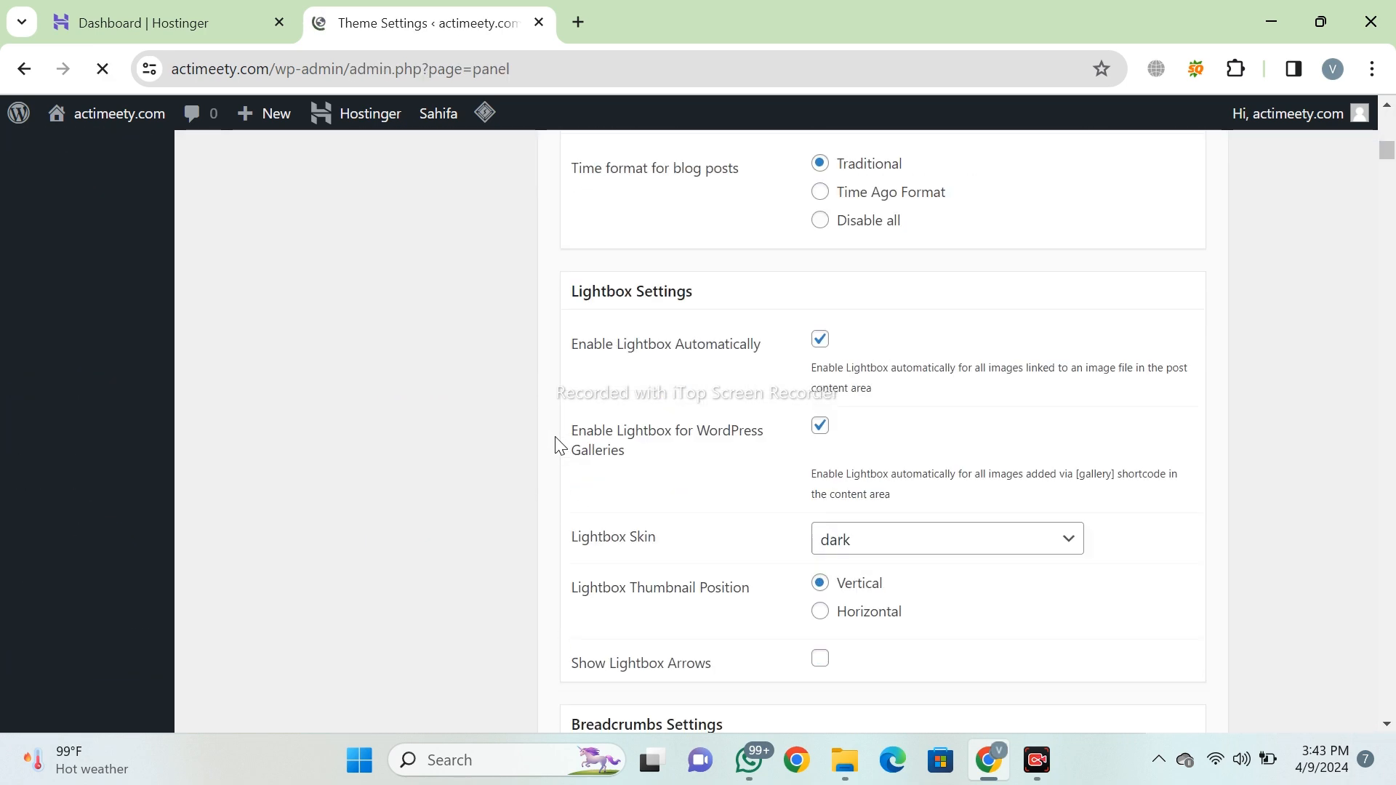
scroll(555, 436, "up", 10)
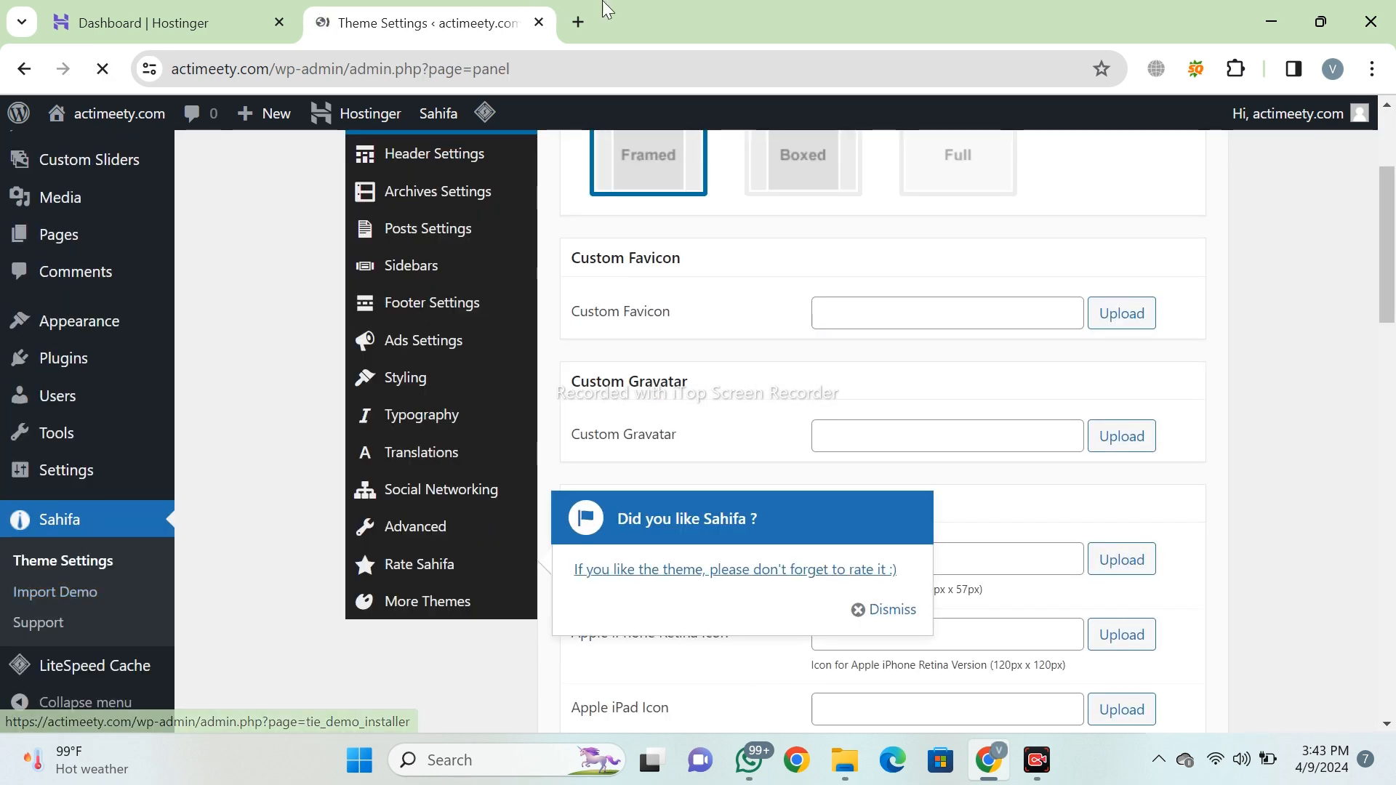
Open actimeety.com in a new browser tab and check how the home page looks with the Sahifa theme.
left_click(579, 19)
type("acti")
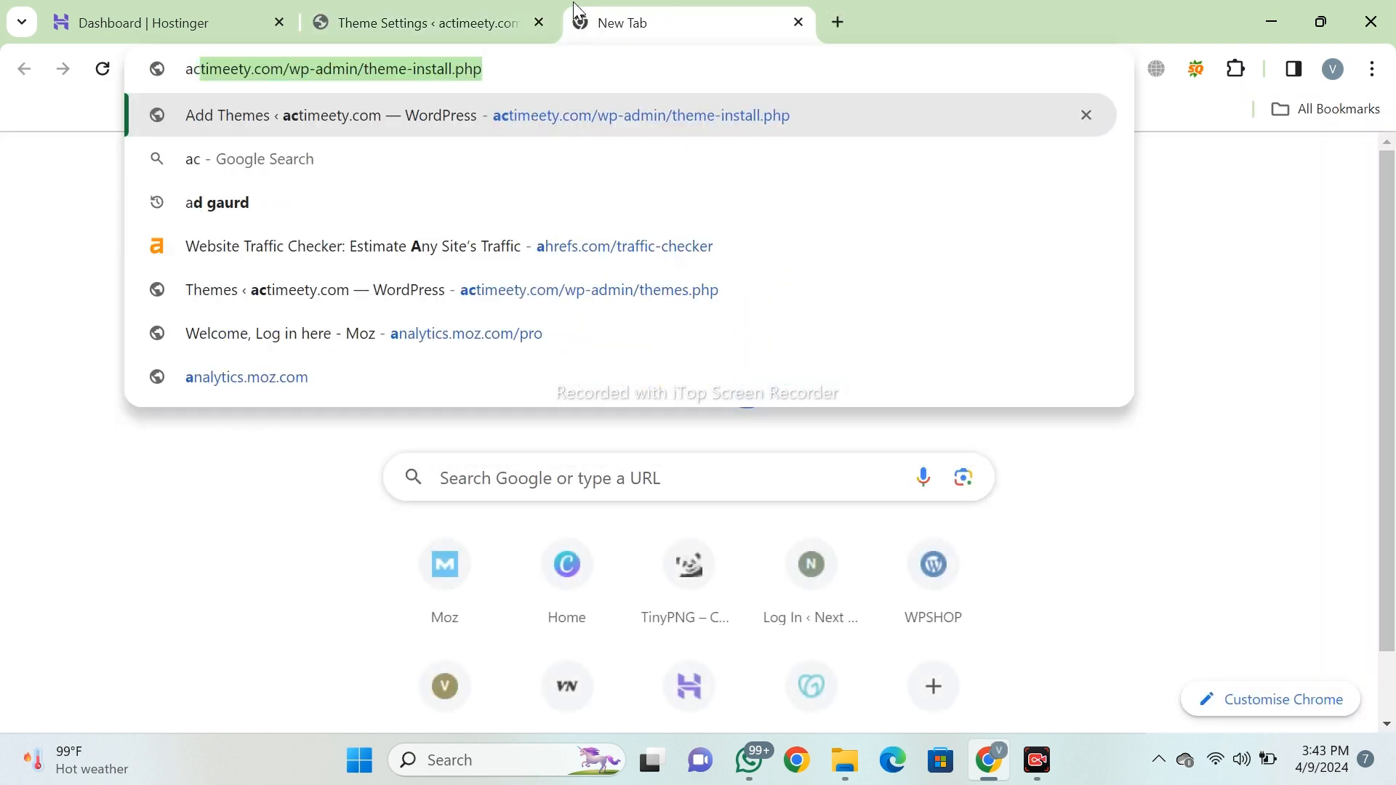
type("me")
left_click(234, 377)
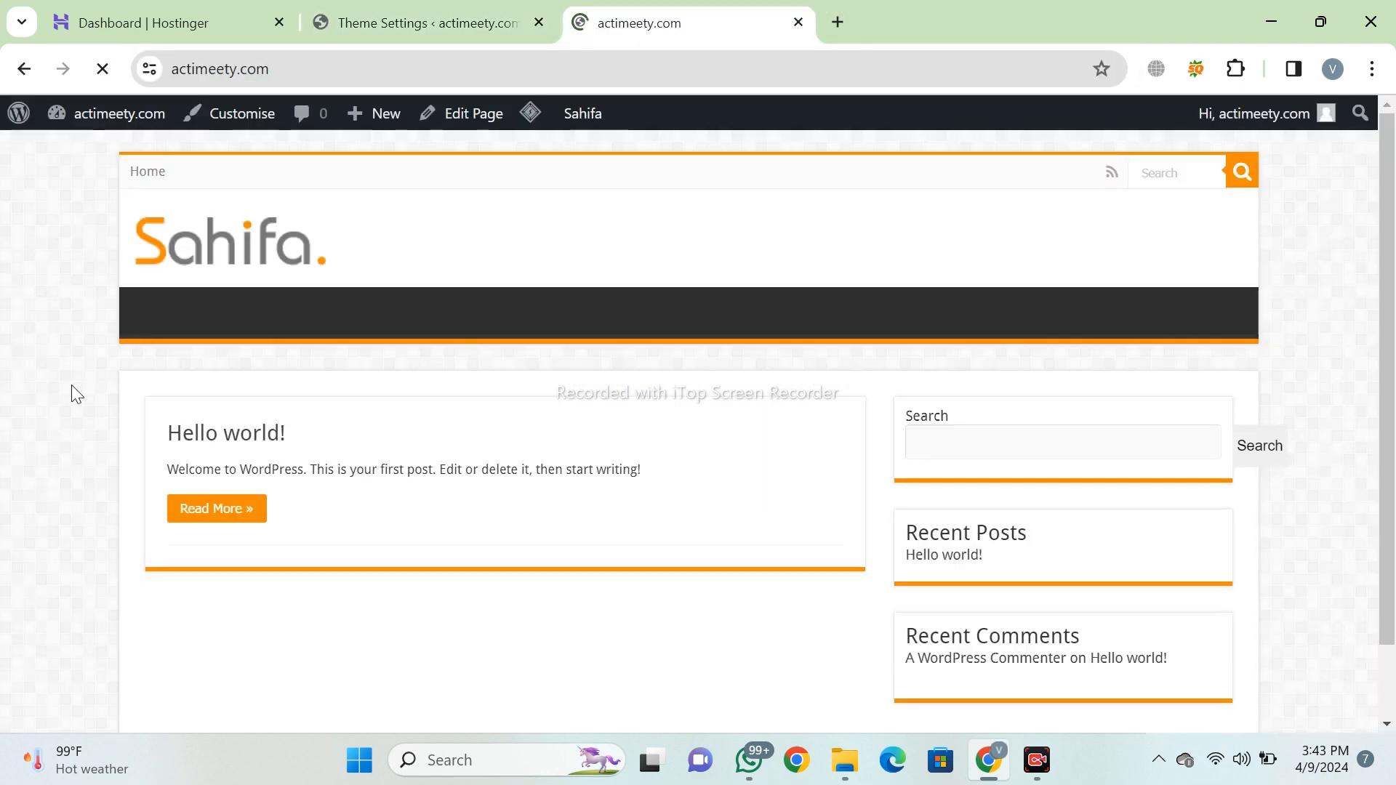
scroll(553, 404, "down", 2)
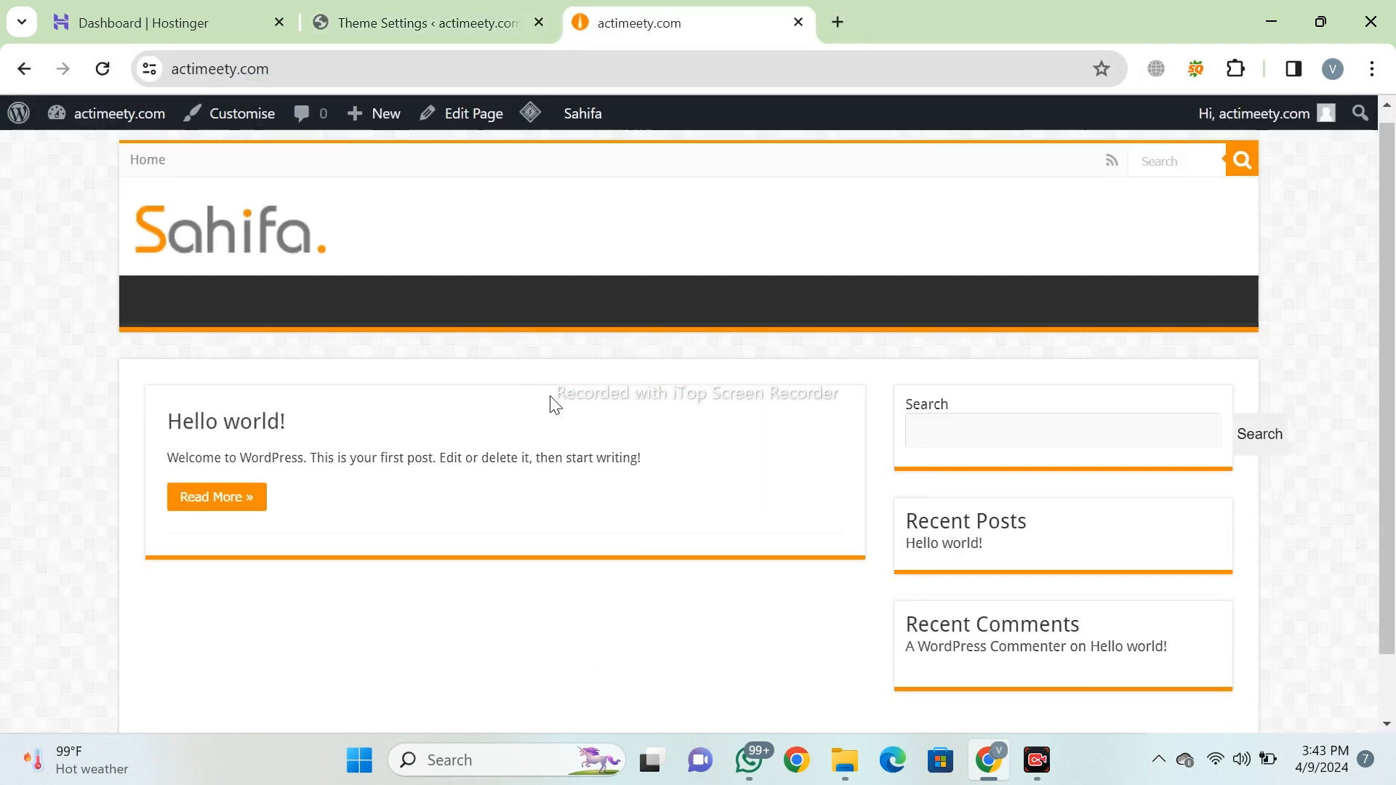
scroll(558, 424, "up", 1)
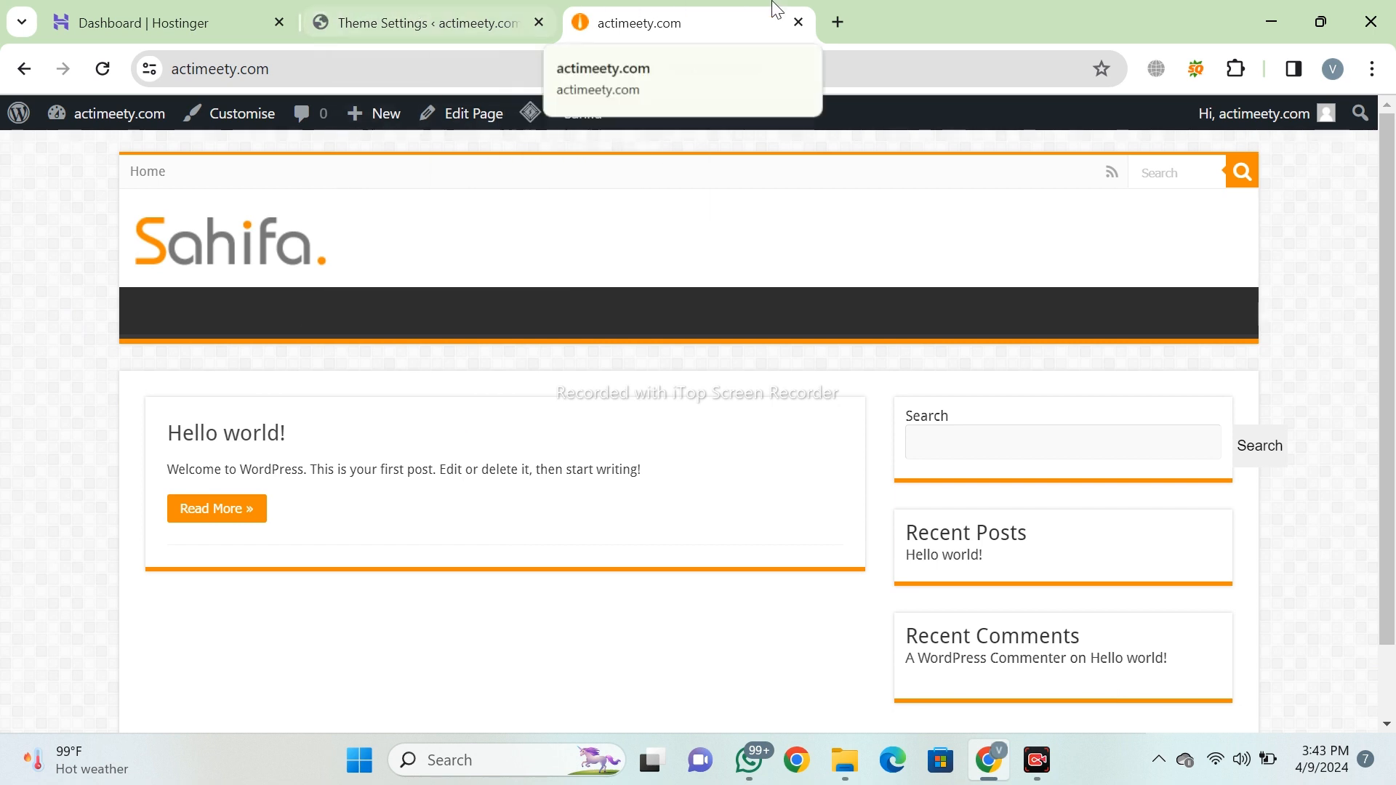
Return to the WordPress admin, import the Sahifa demo data, and review the import log.
left_click(429, 23)
scroll(505, 408, "down", 2)
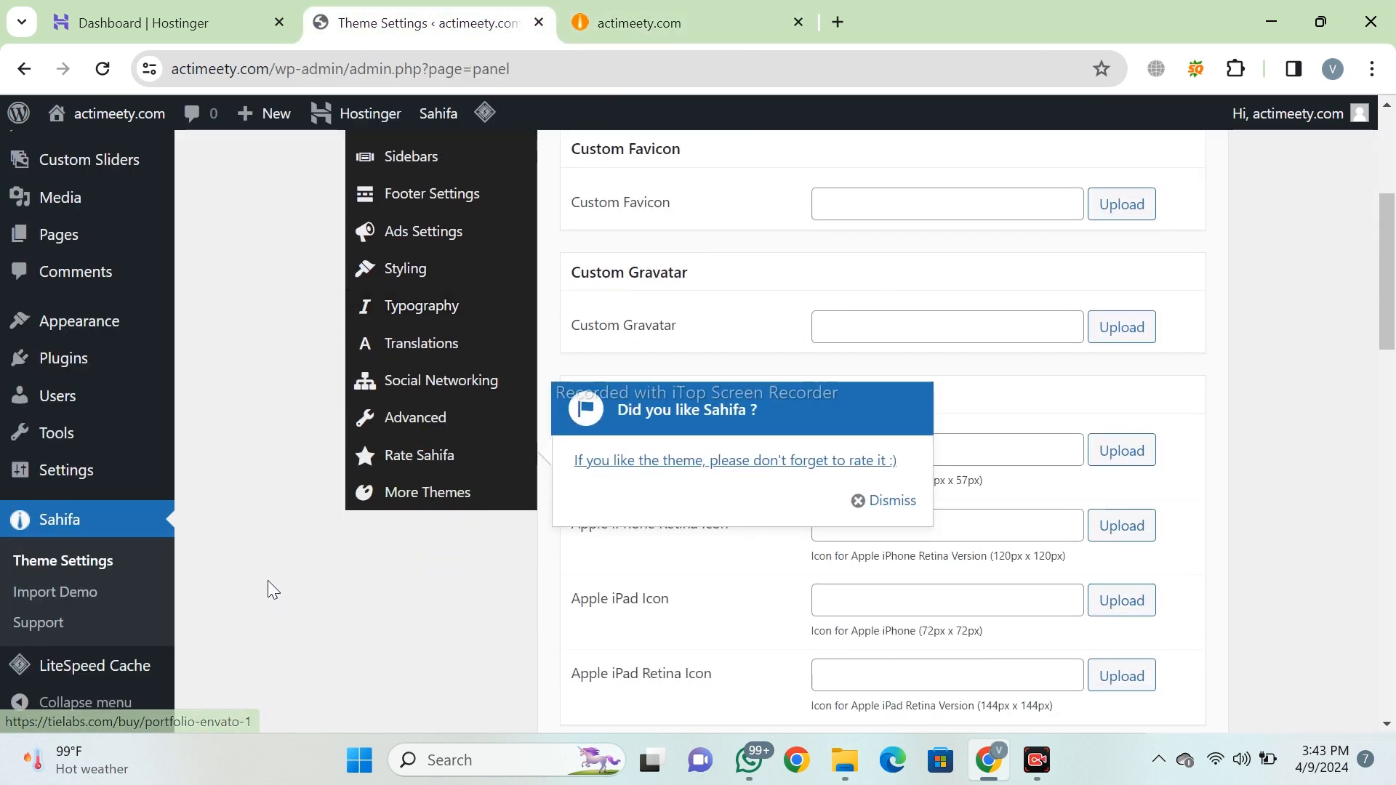
left_click(64, 592)
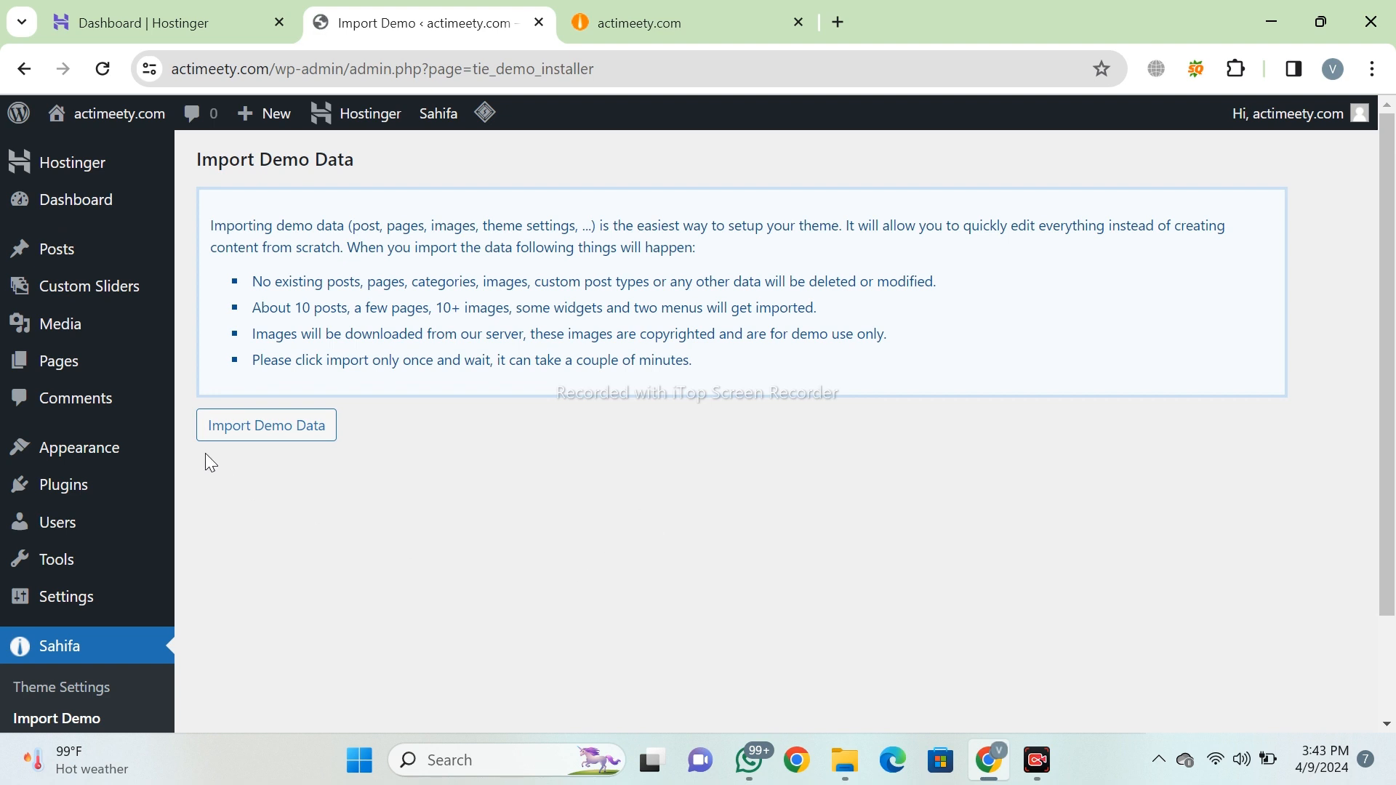
left_click(240, 434)
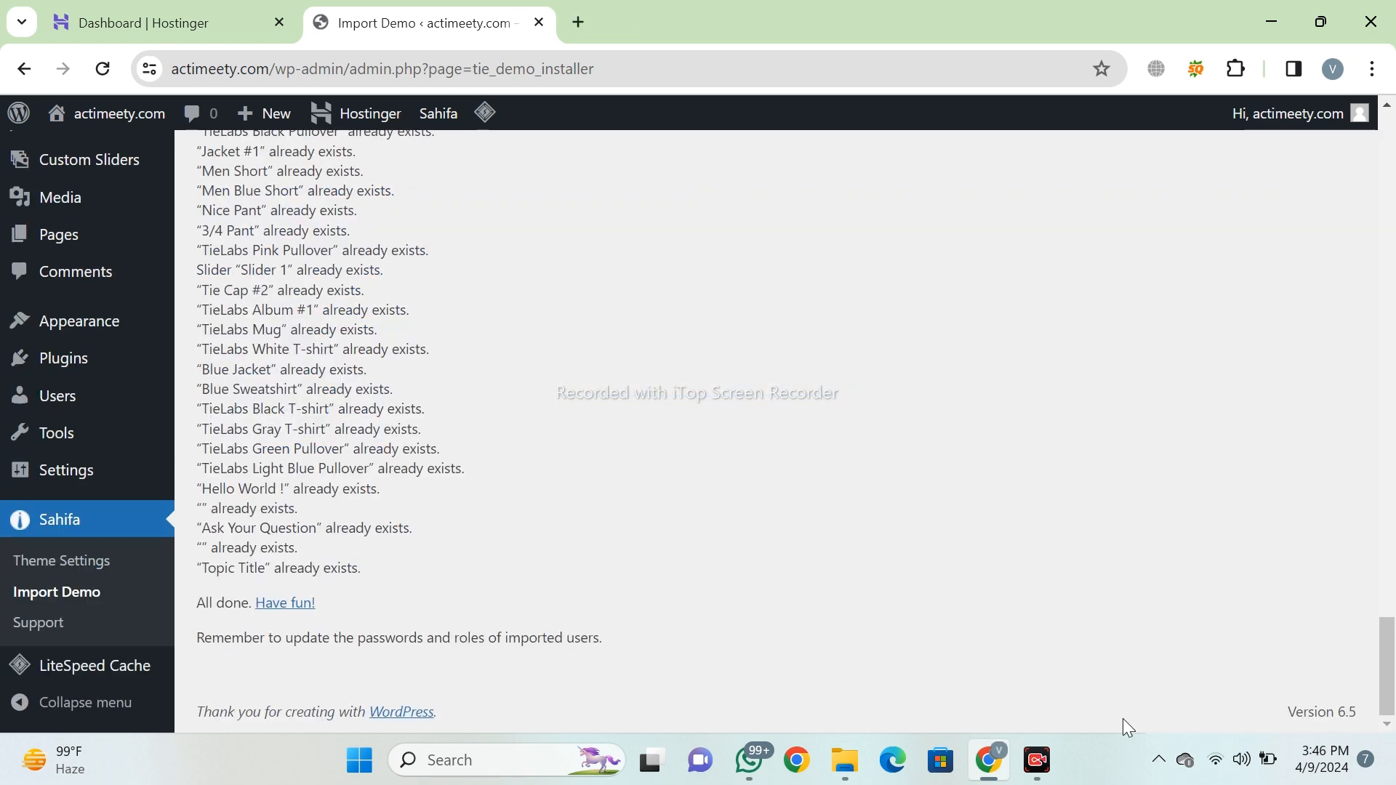
scroll(734, 465, "up", 4)
scroll(722, 453, "up", 13)
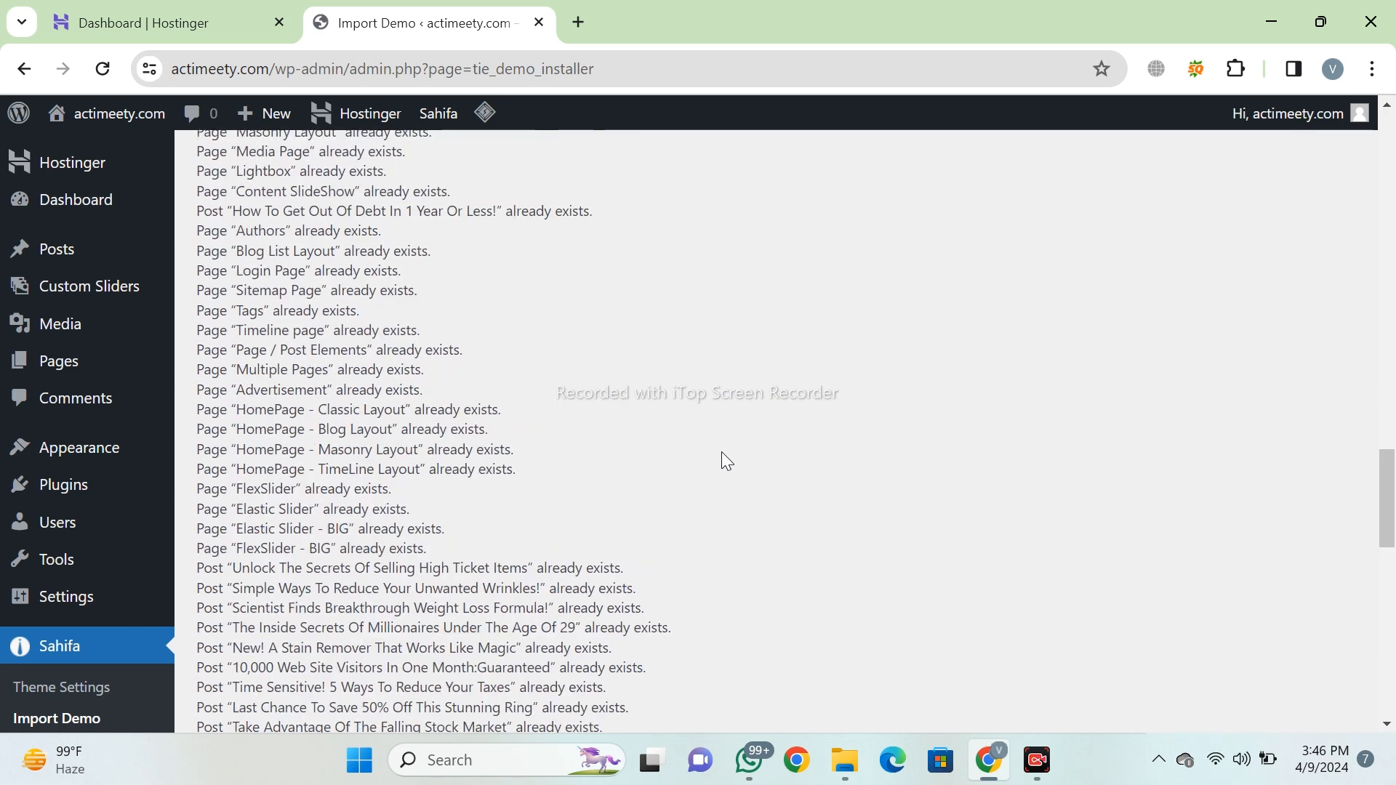
scroll(116, 166, "down", 10)
Visit the site in a new tab and check the imported header and the Layouts menu.
mouse_move(109, 116)
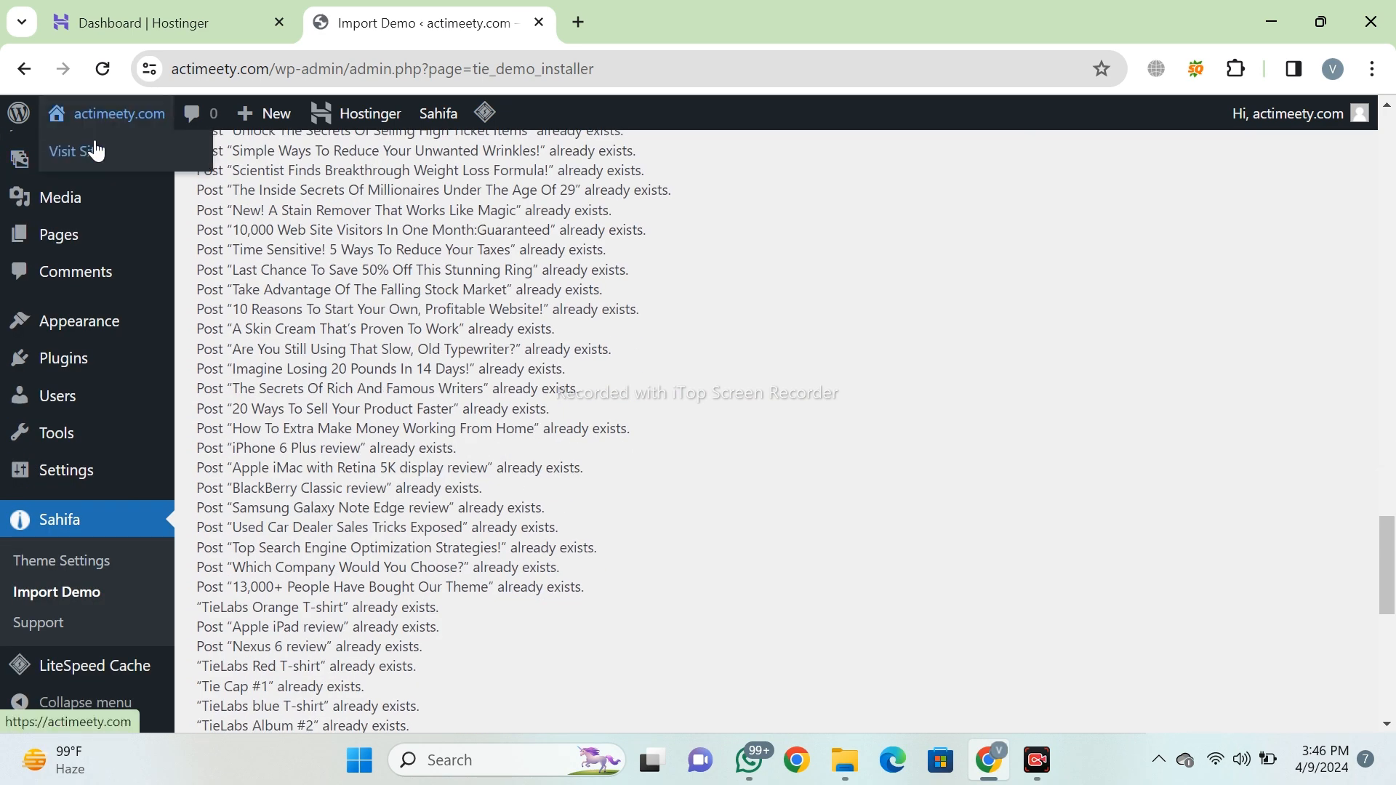
middle_click(95, 151)
left_click(607, 29)
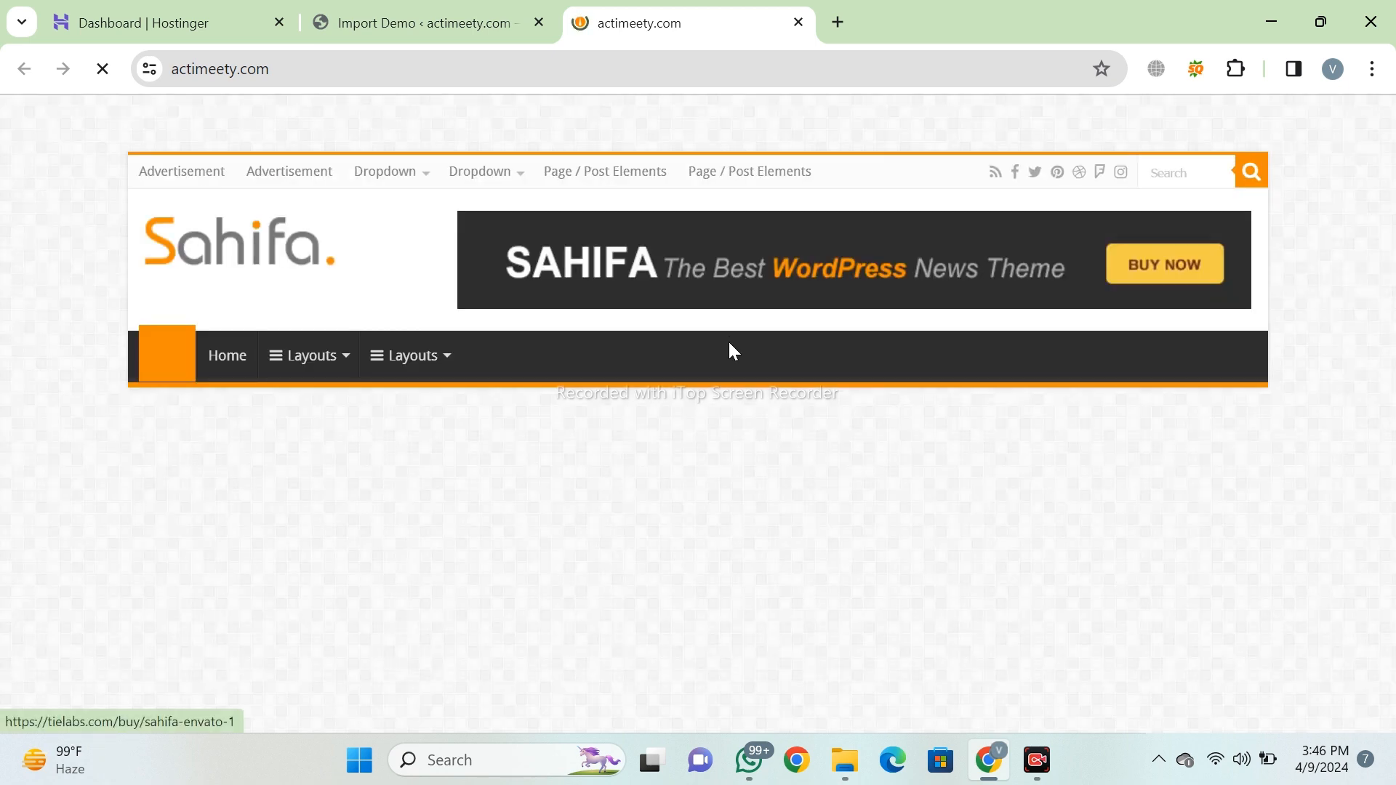
scroll(203, 433, "down", 4)
scroll(203, 433, "up", 4)
mouse_move(291, 362)
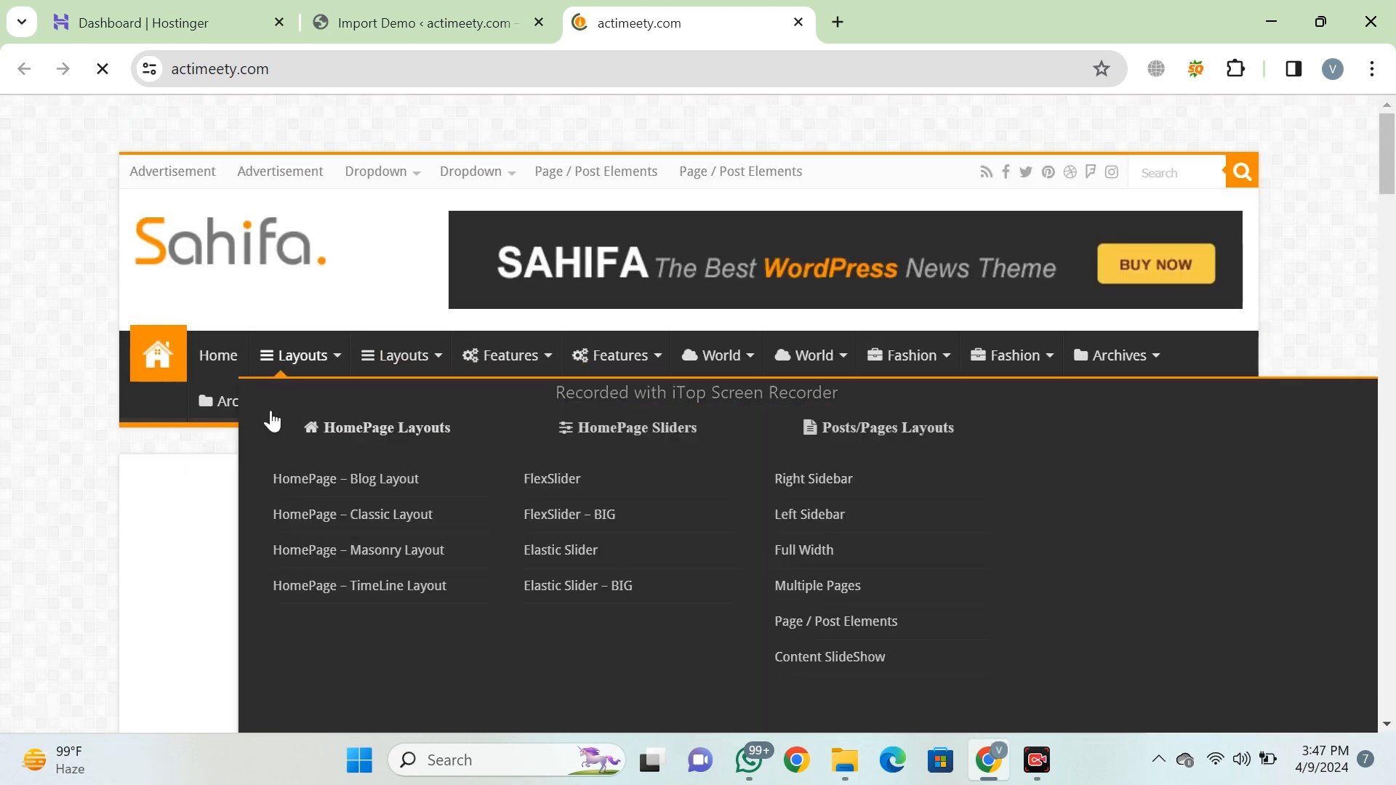
Examine the imported home page sections from the World block down to the Recent Posts pagination.
scroll(272, 420, "down", 3)
scroll(651, 358, "down", 3)
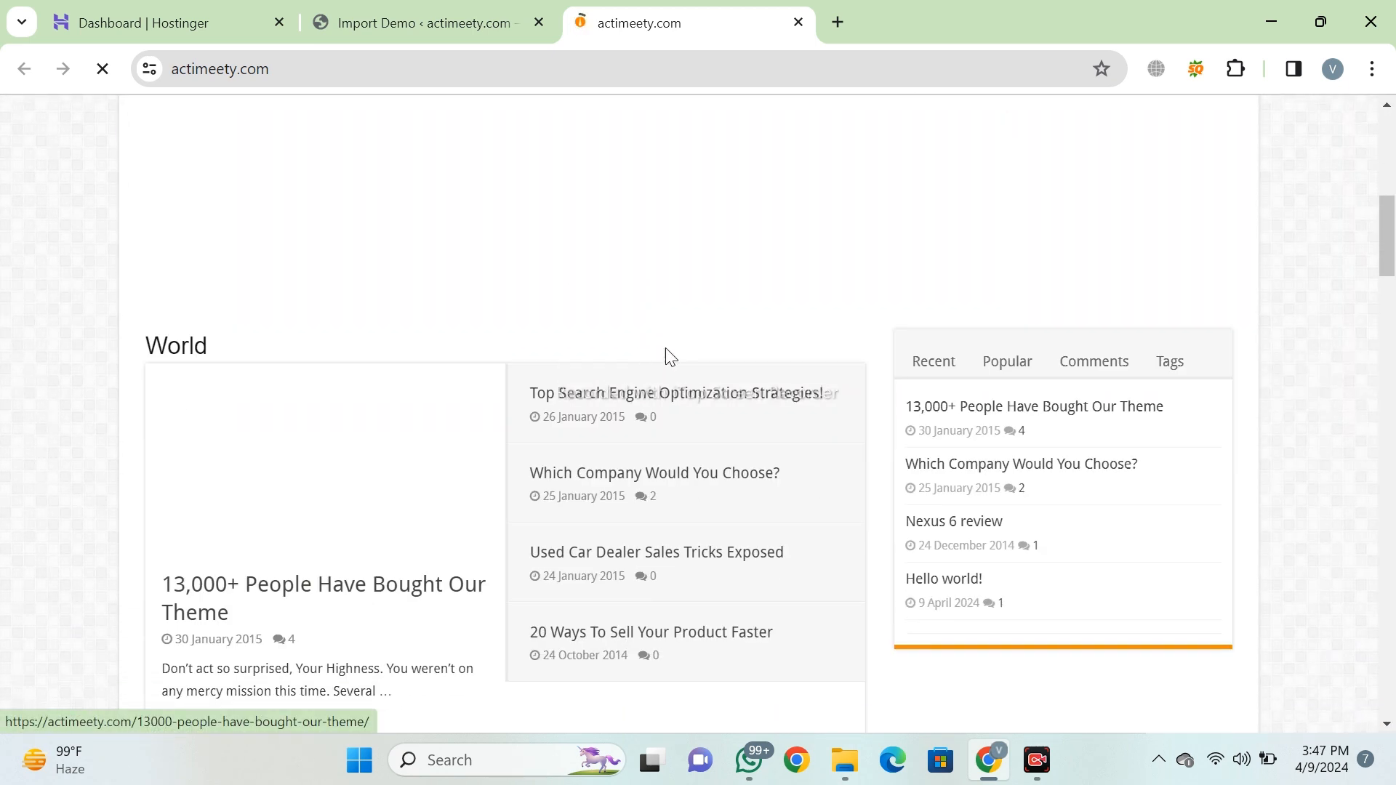
scroll(916, 352, "down", 10)
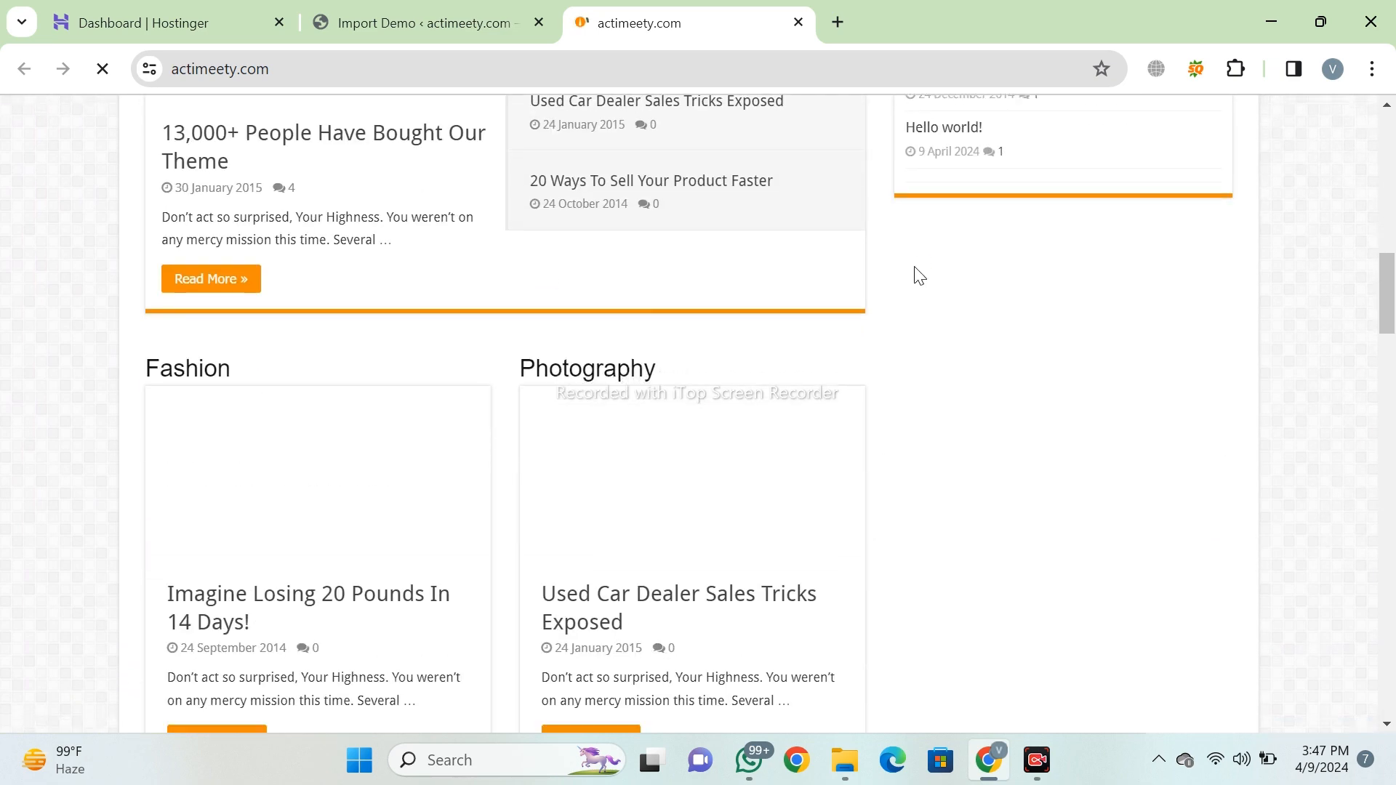
scroll(918, 275, "down", 5)
scroll(658, 396, "down", 8)
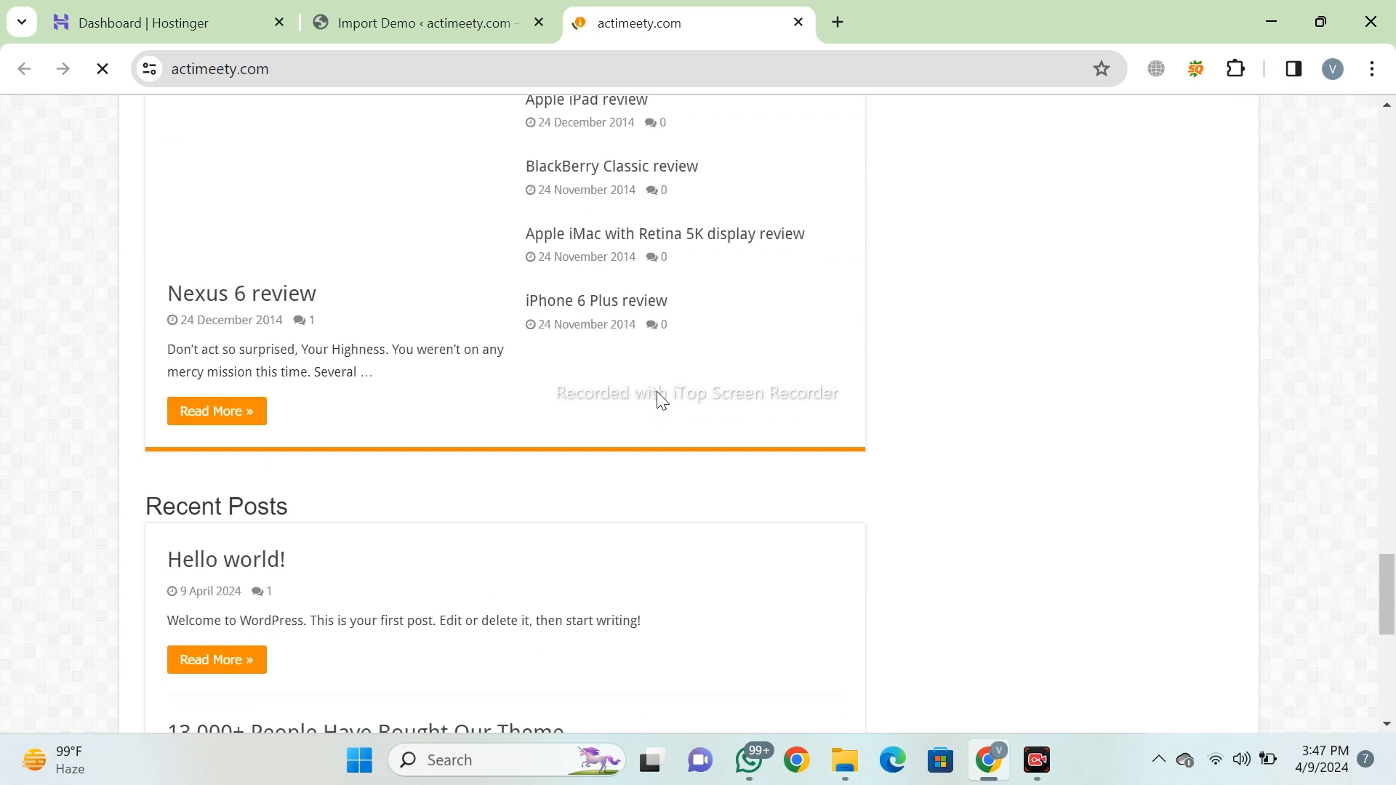
scroll(657, 391, "down", 3)
scroll(657, 391, "down", 6)
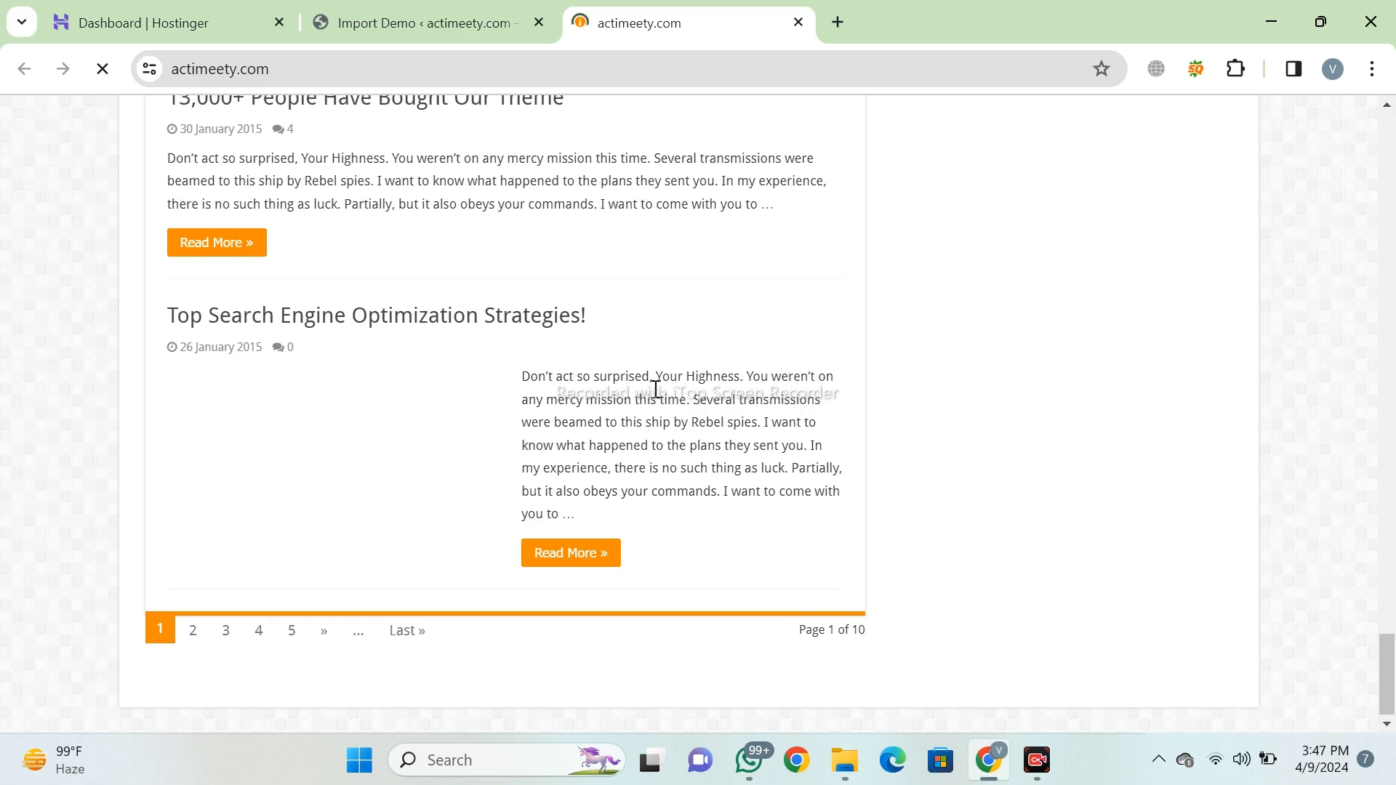
scroll(657, 391, "up", 15)
scroll(1138, 637, "up", 10)
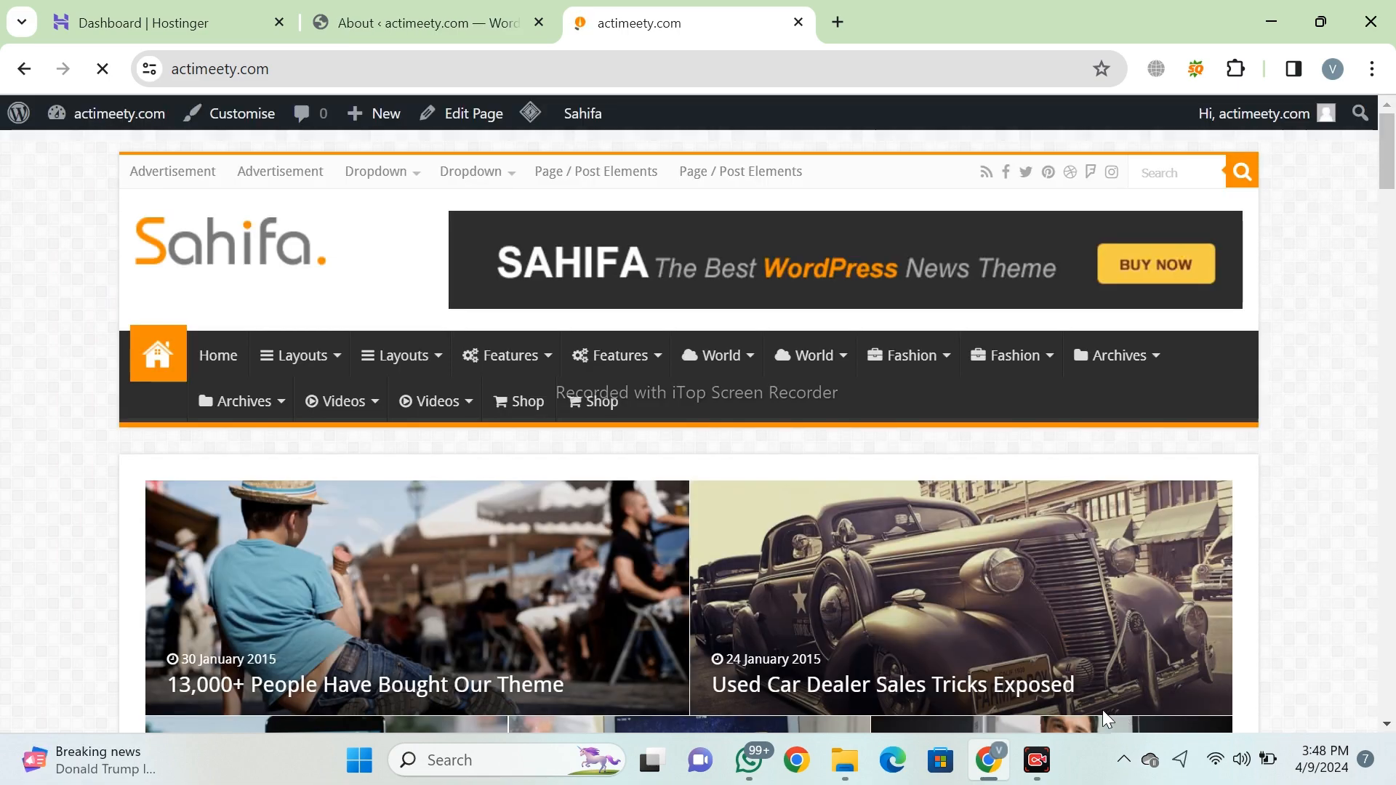
Examine the home page's featured images, category blocks, sidebar widgets and bottom banner with the demo content loaded.
scroll(923, 509, "down", 3)
scroll(1110, 462, "down", 10)
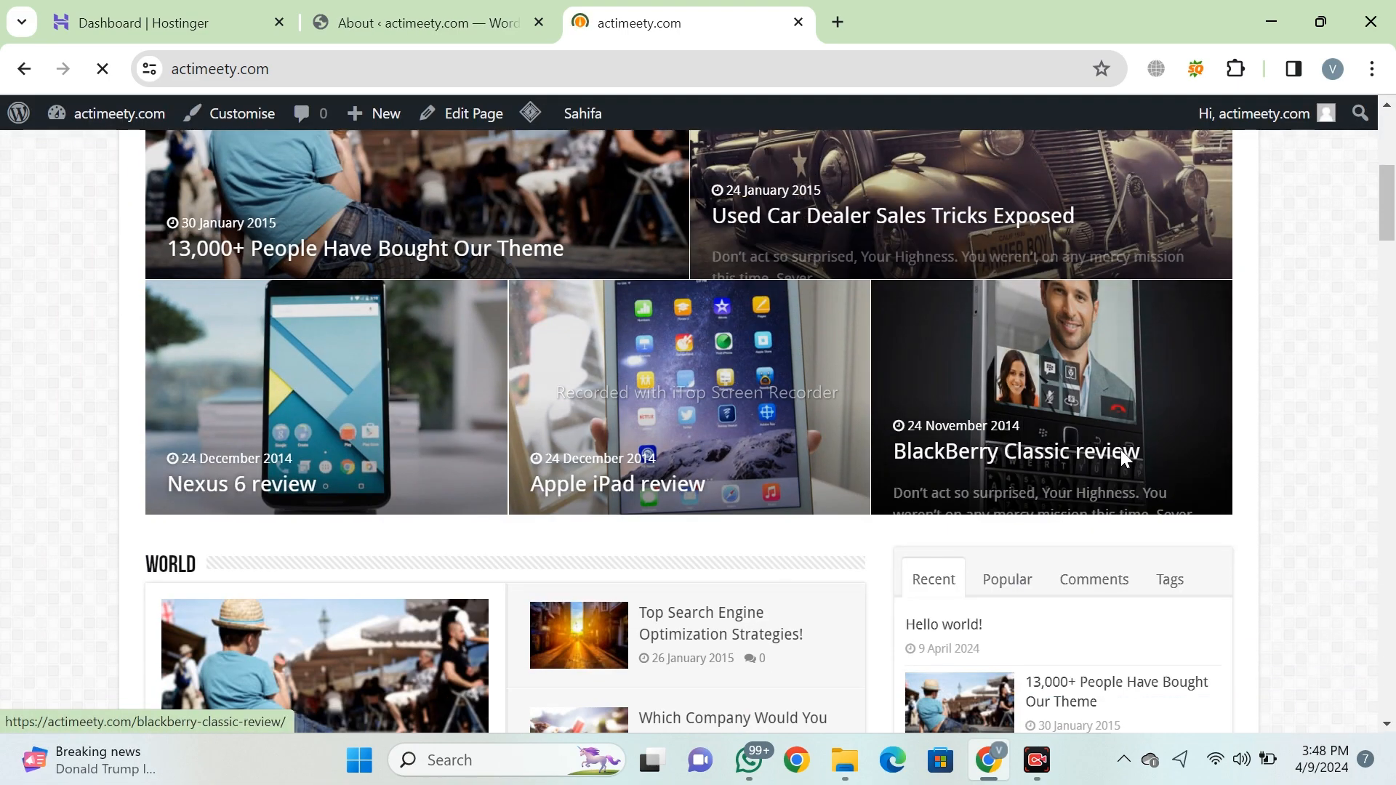
scroll(1177, 468, "down", 8)
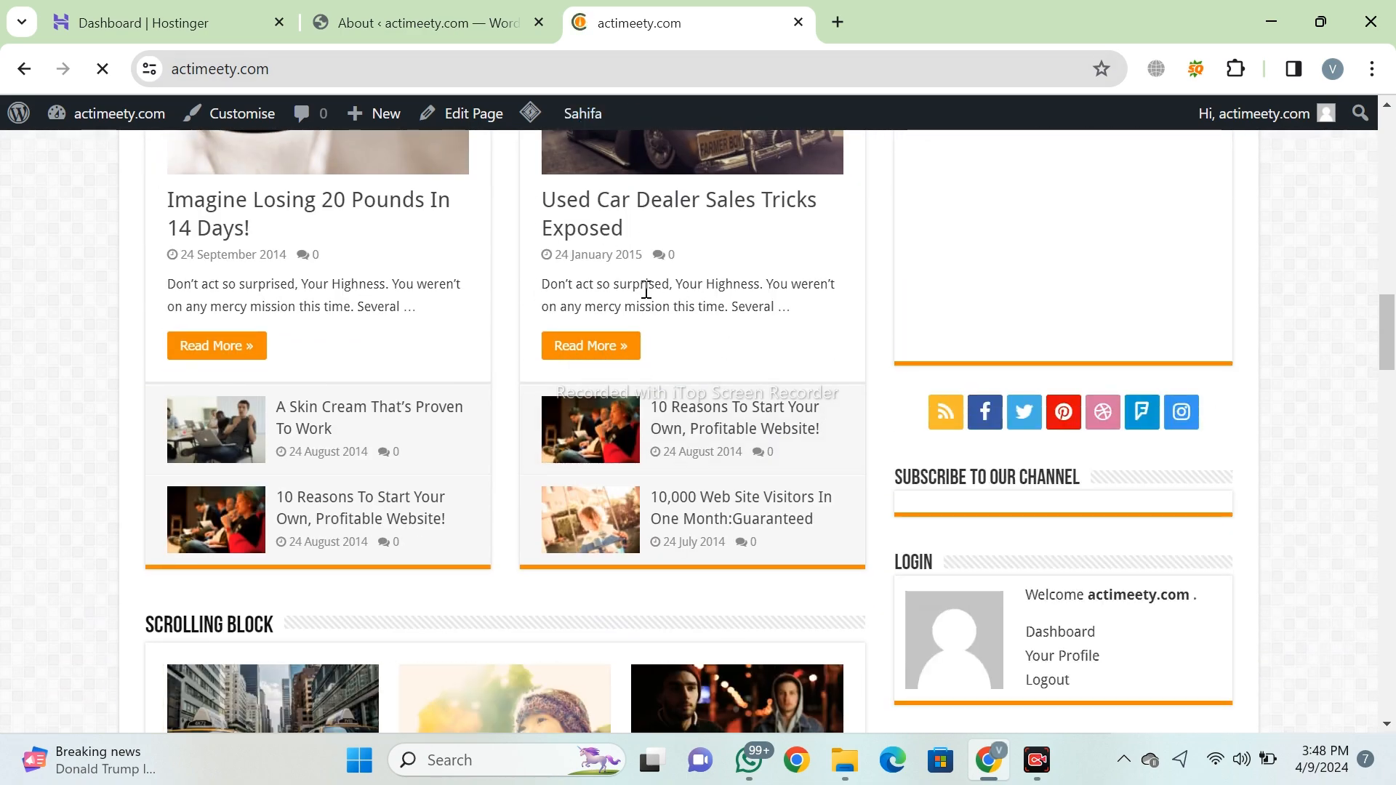
scroll(810, 377, "down", 15)
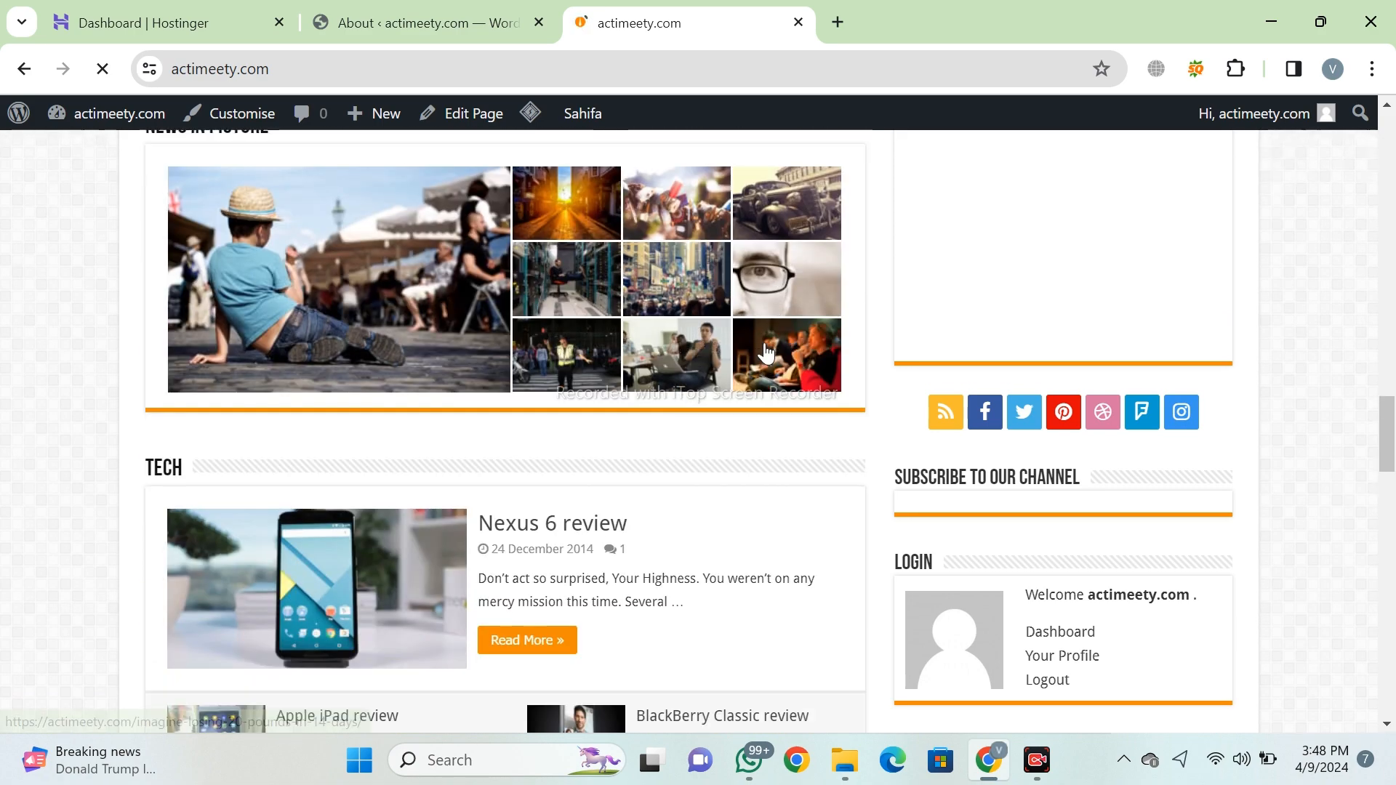
scroll(765, 344, "down", 3)
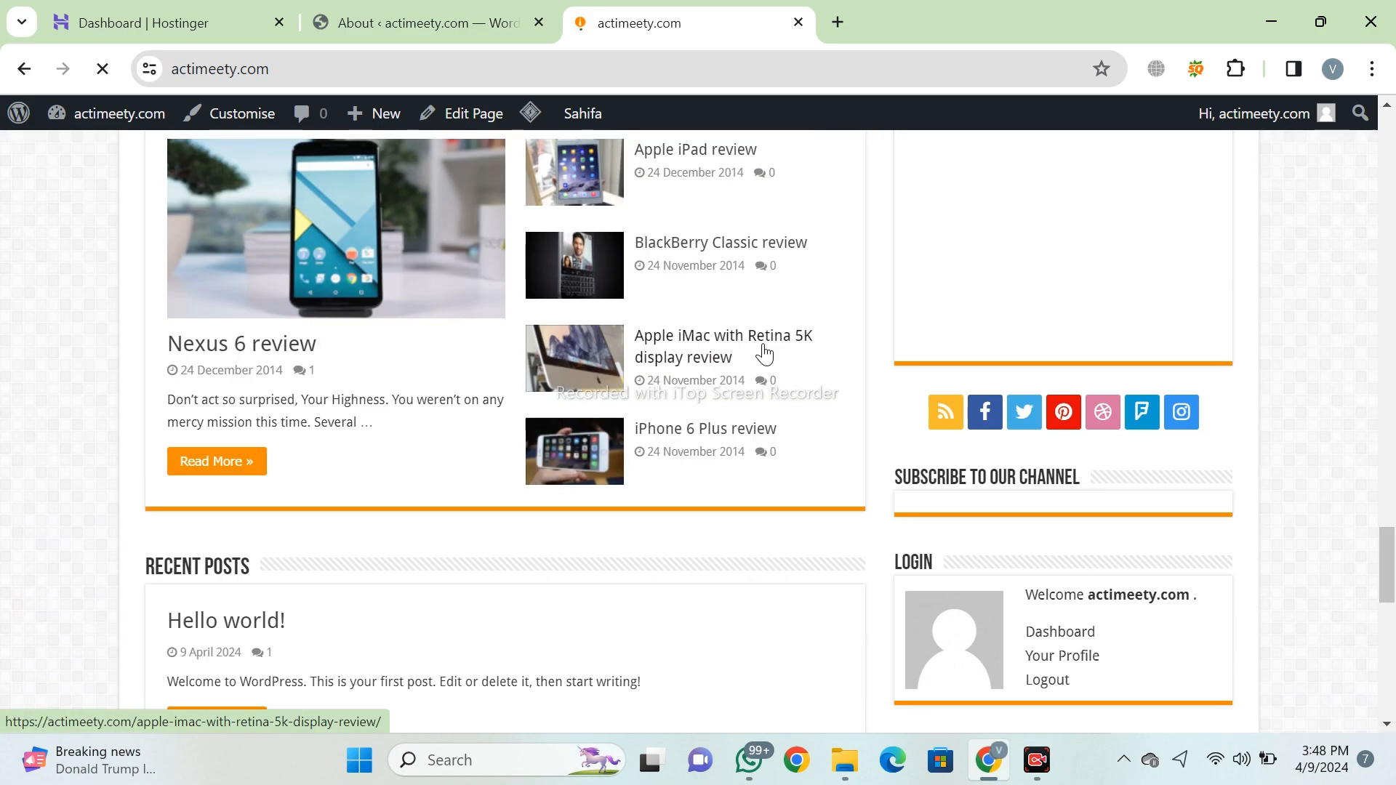
scroll(767, 351, "down", 6)
scroll(769, 354, "down", 3)
scroll(720, 433, "up", 8)
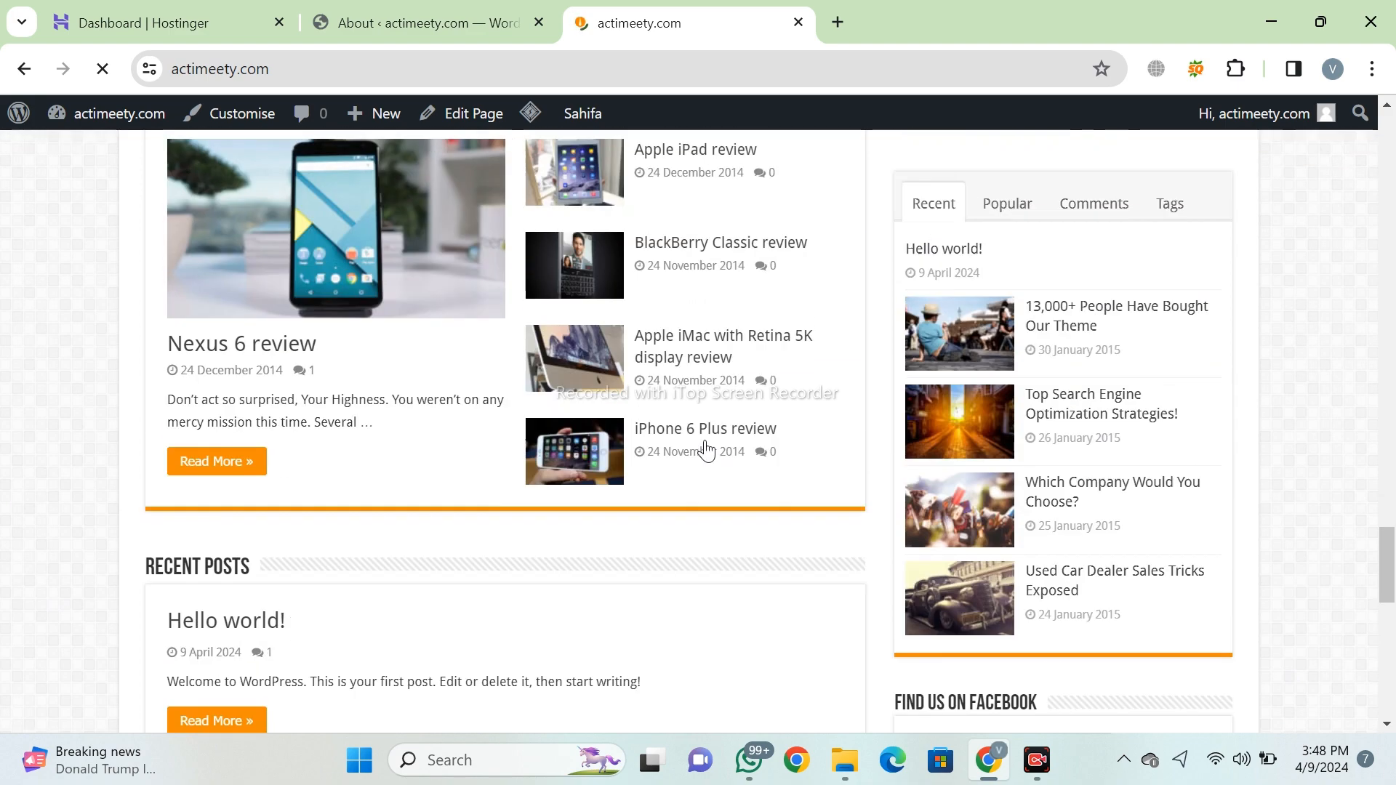
scroll(712, 463, "up", 15)
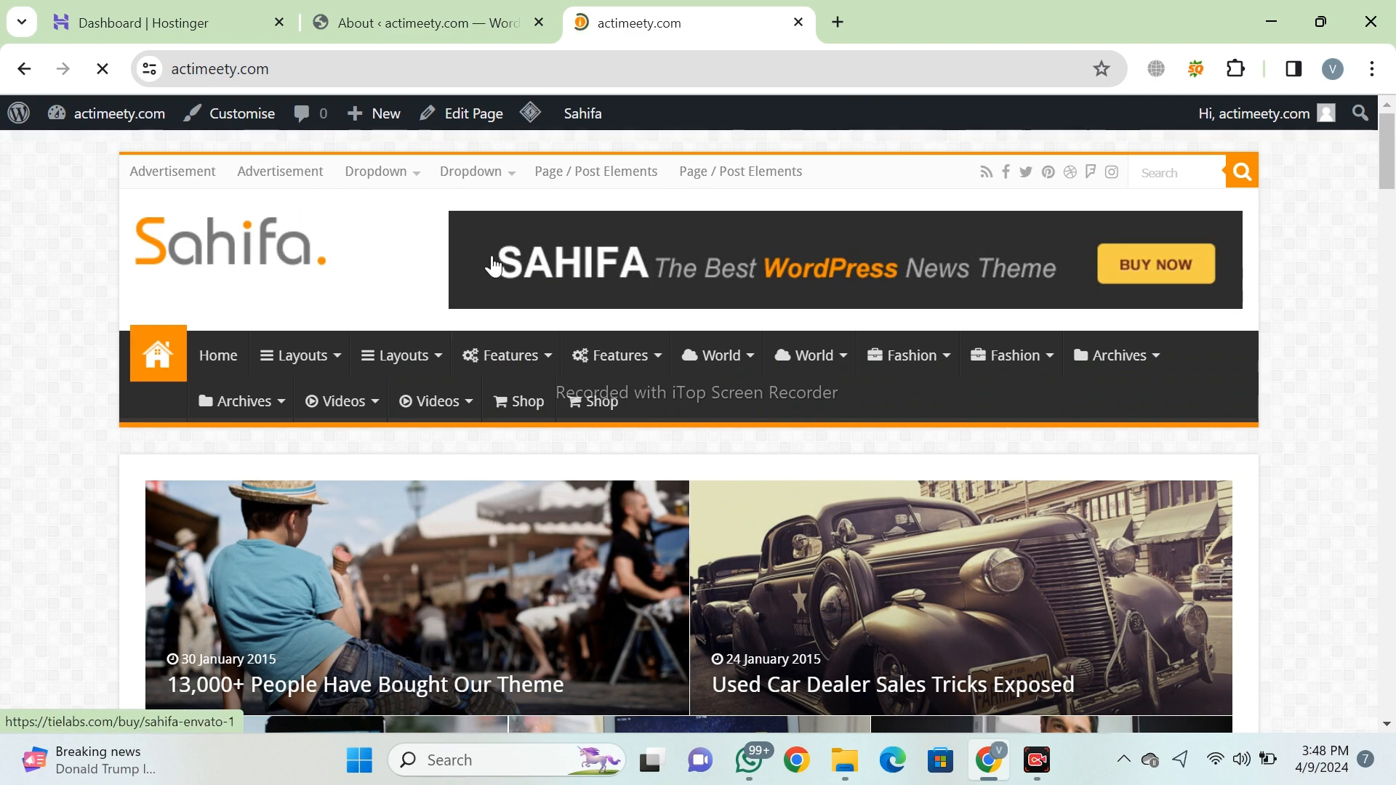
scroll(834, 341, "down", 15)
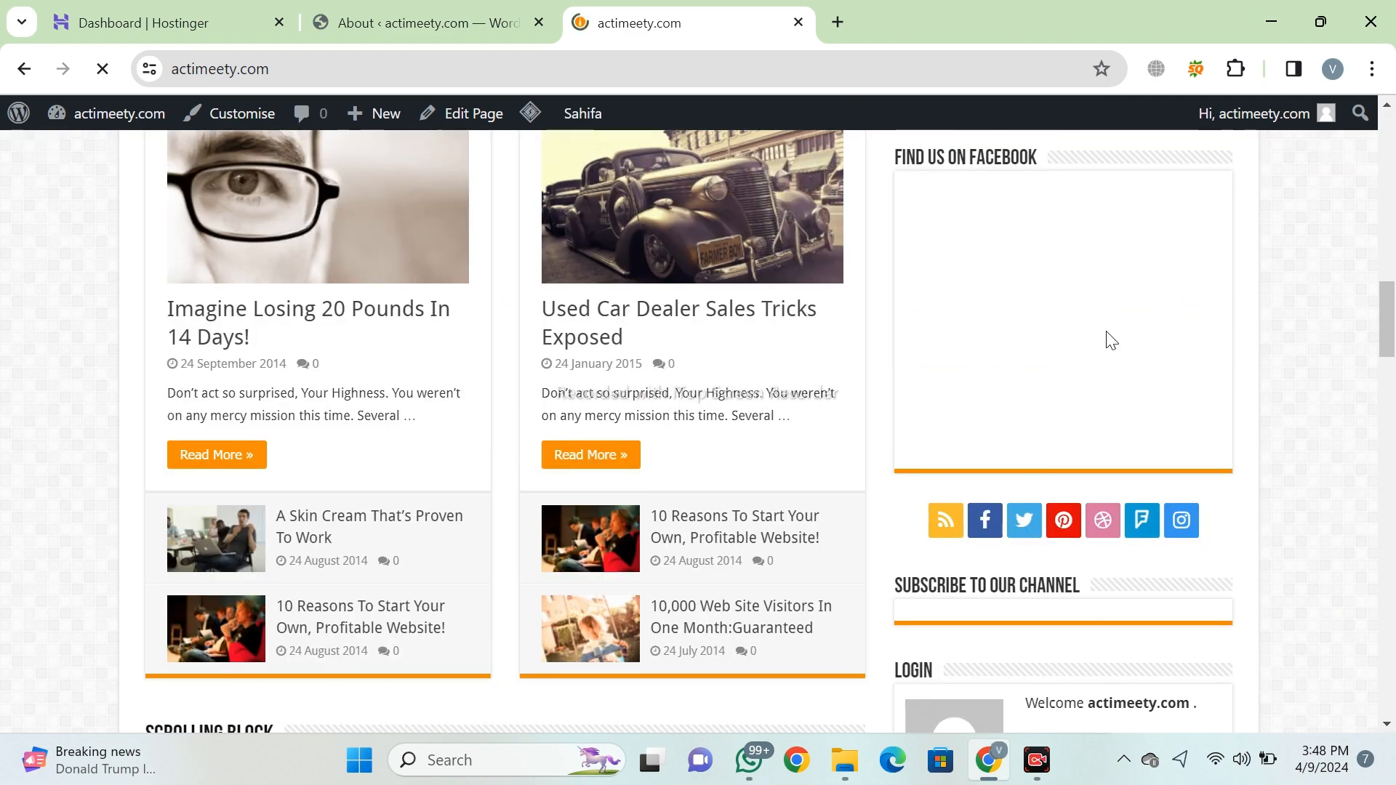
scroll(1046, 315, "down", 4)
scroll(1018, 291, "down", 20)
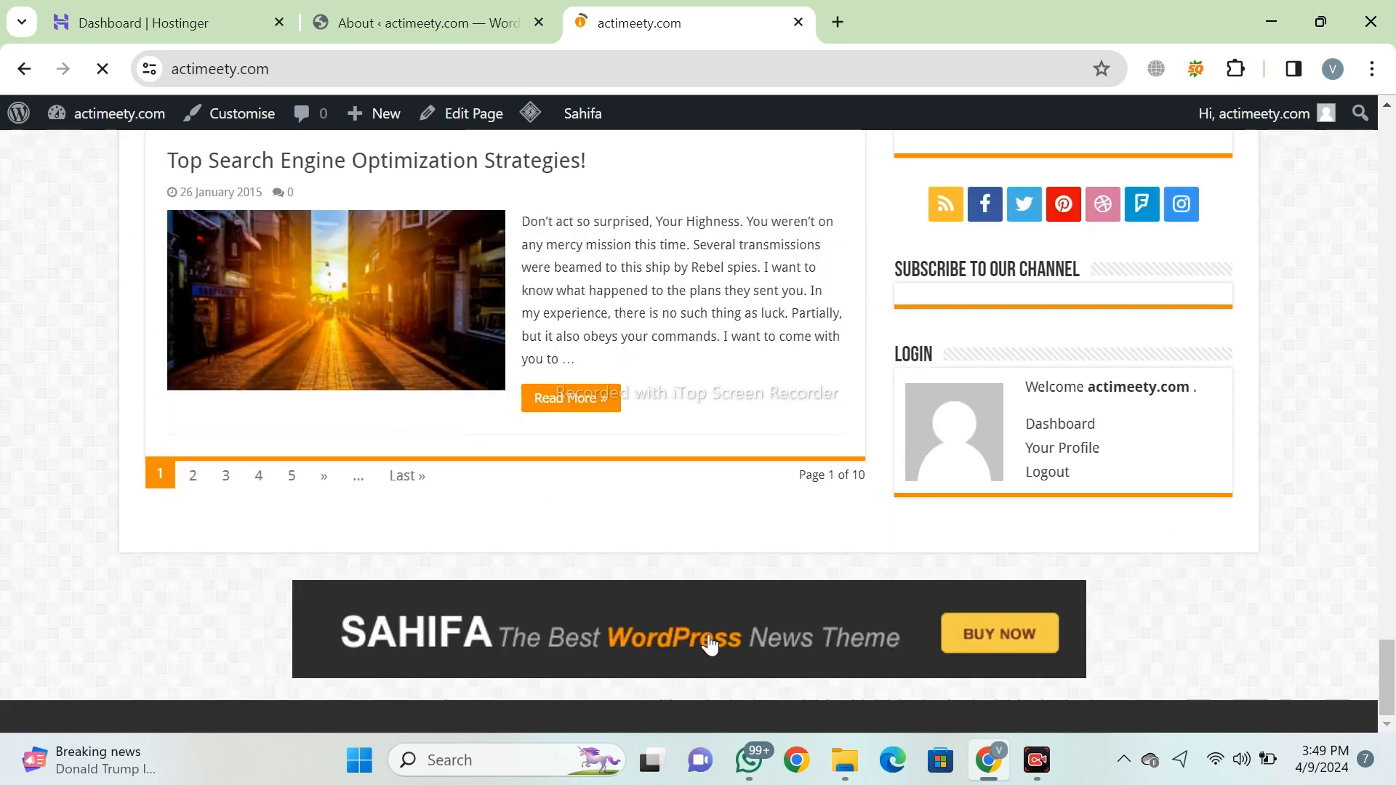
scroll(683, 640, "up", 20)
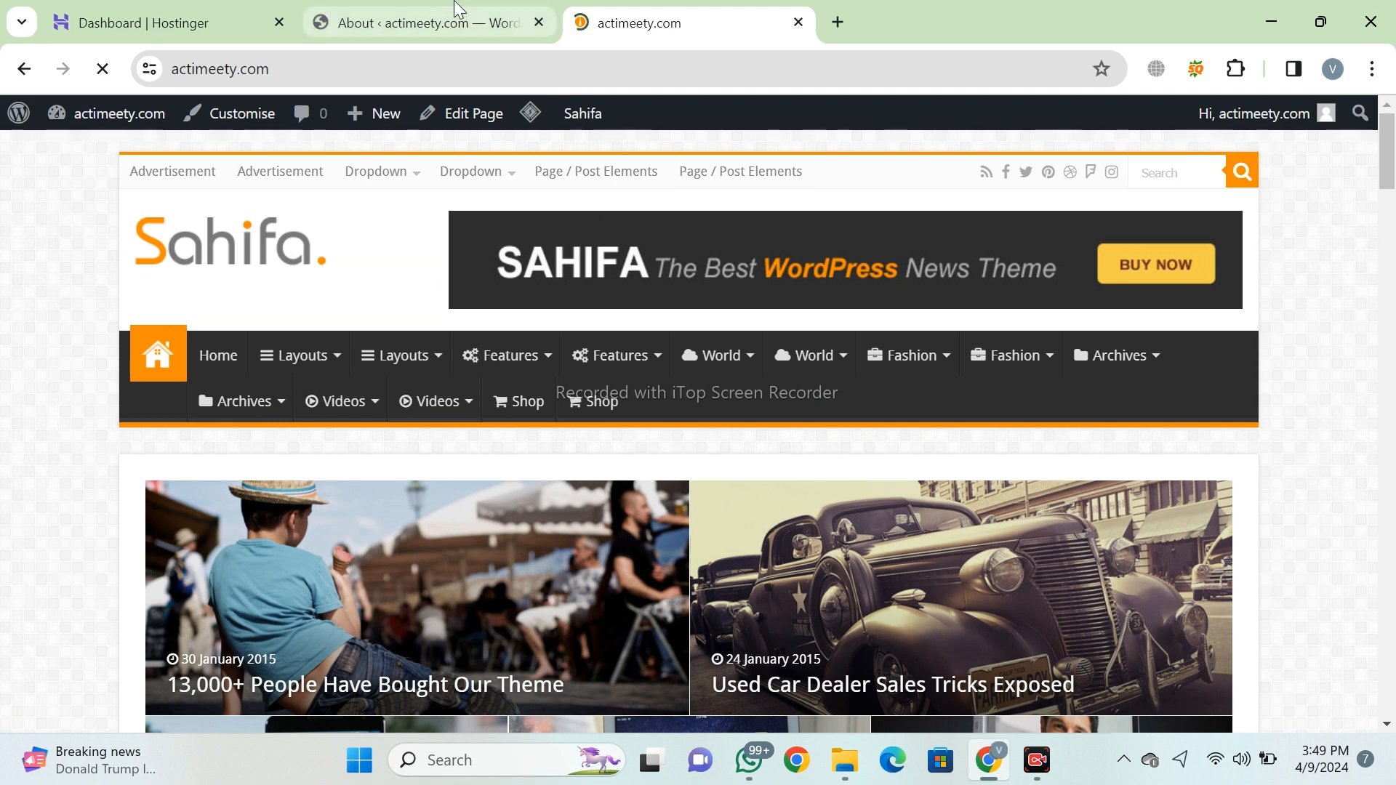
Switch back to the WordPress admin and open the Sahifa theme settings.
left_click(458, 9)
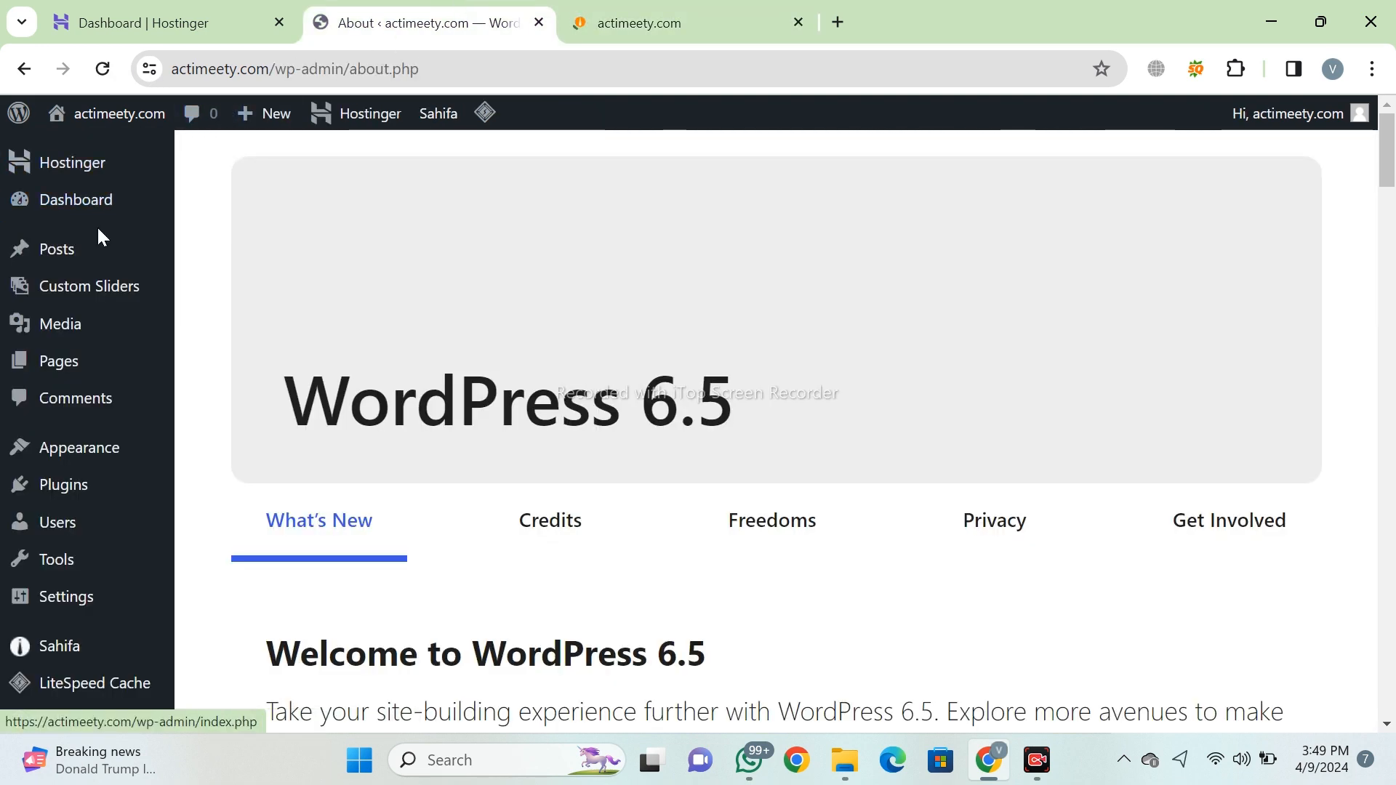
mouse_move(79, 201)
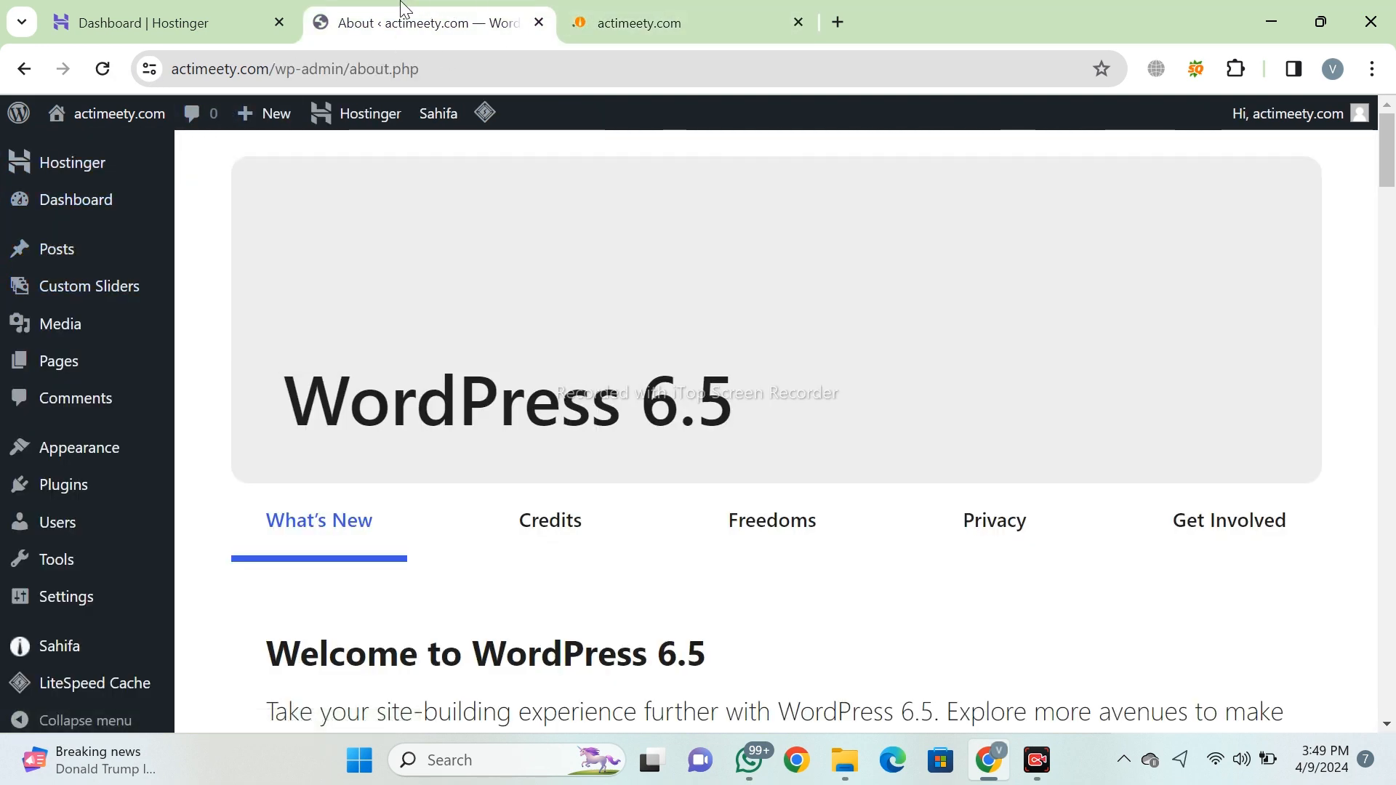
scroll(80, 618, "down", 4)
mouse_move(80, 629)
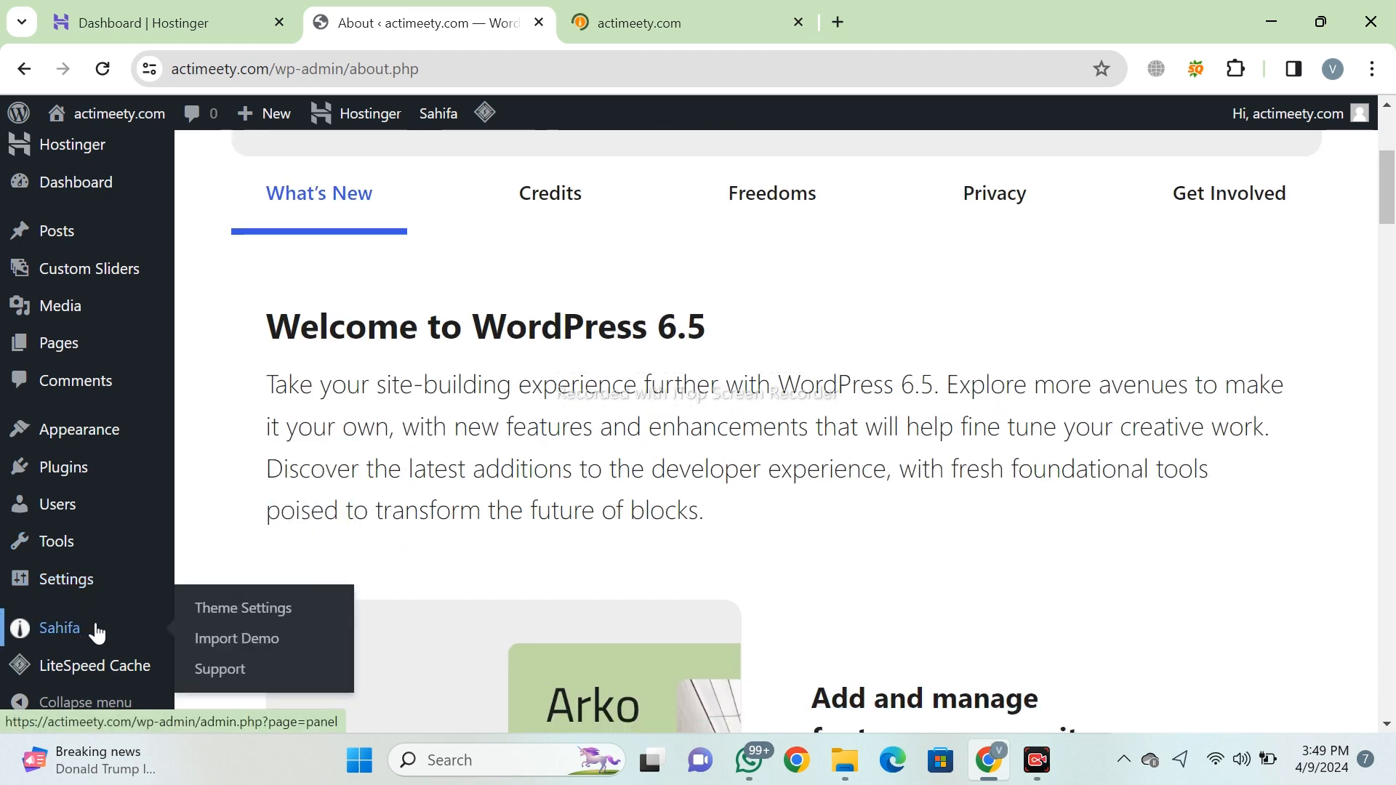
left_click(256, 616)
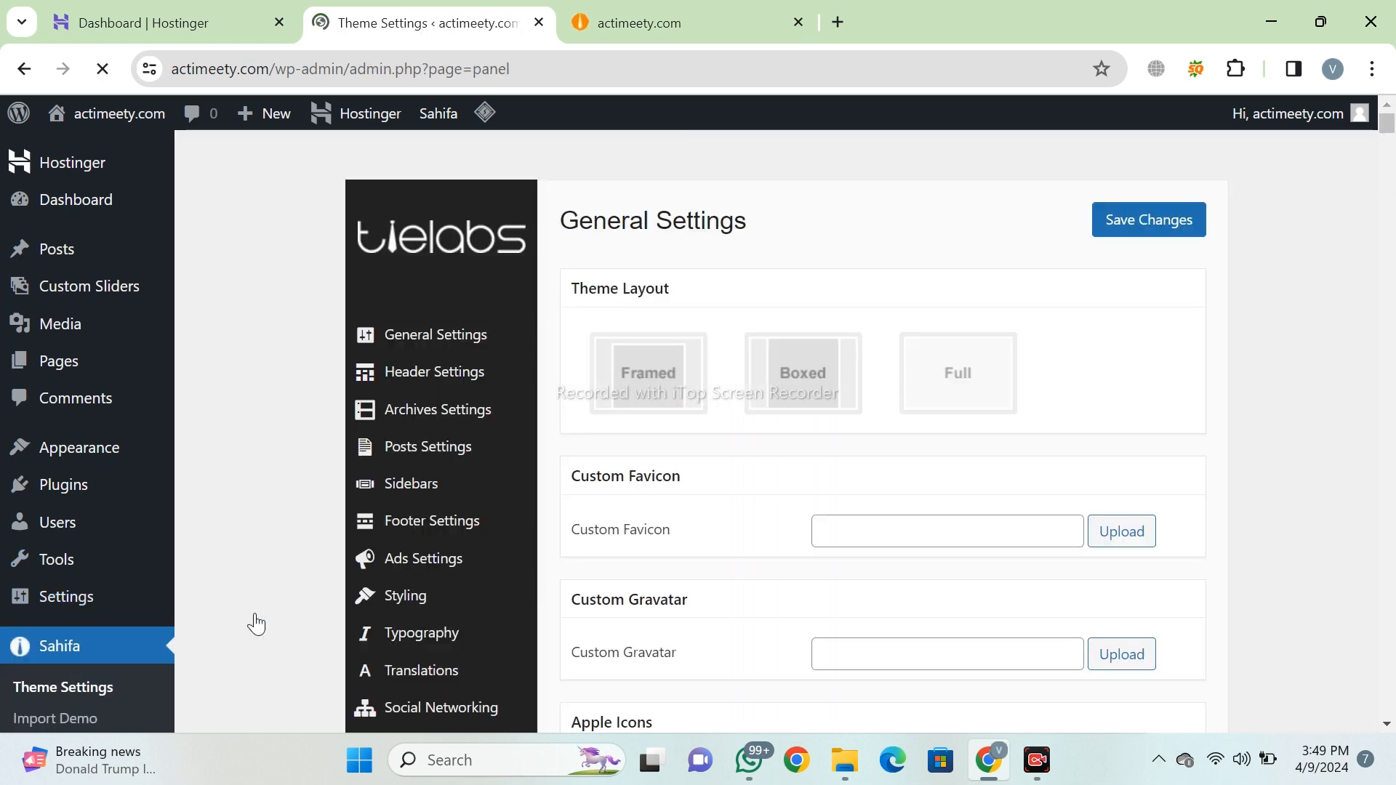
Search Google for "A logo" in a new tab and save the gold letter A on a black background as Acti logo.
scroll(920, 293, "down", 3)
left_click(951, 213)
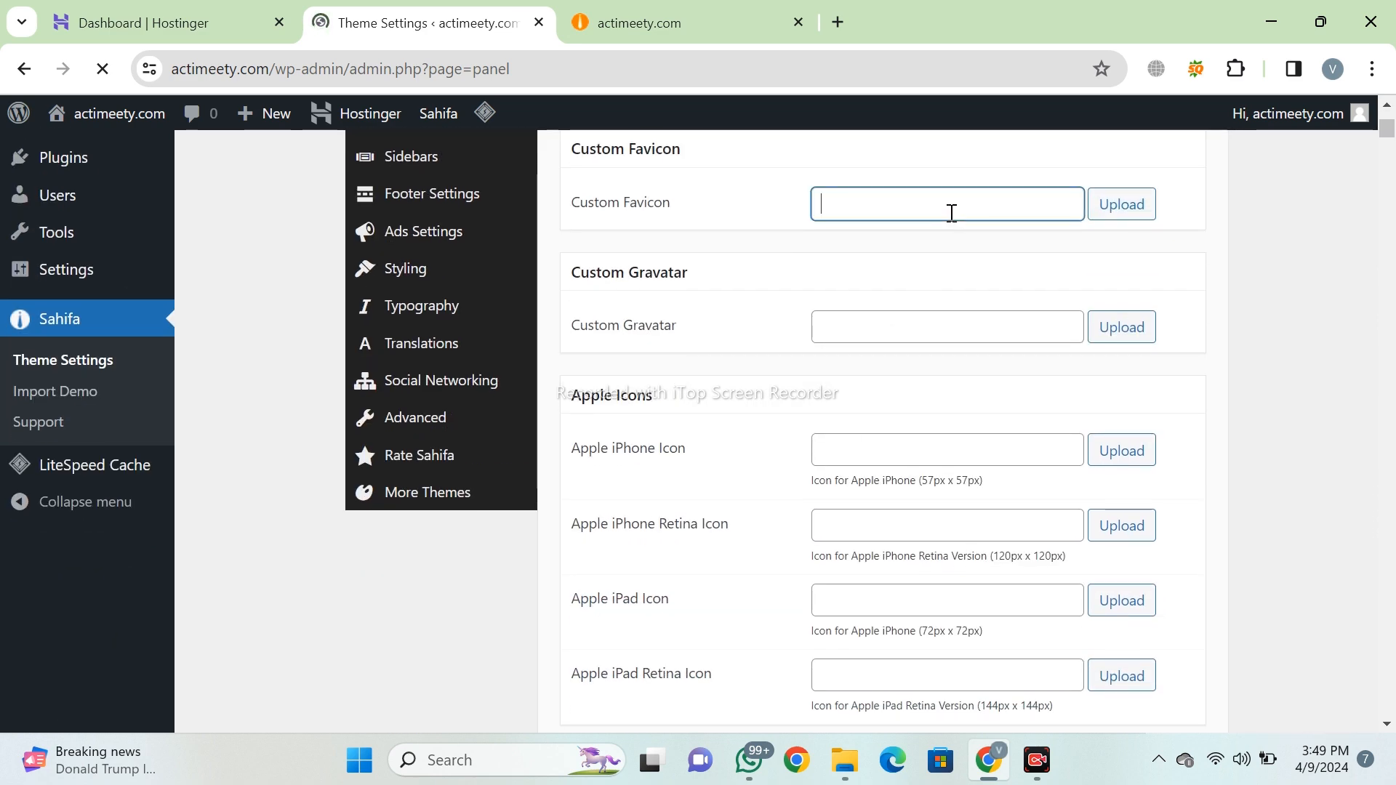
scroll(938, 291, "up", 1)
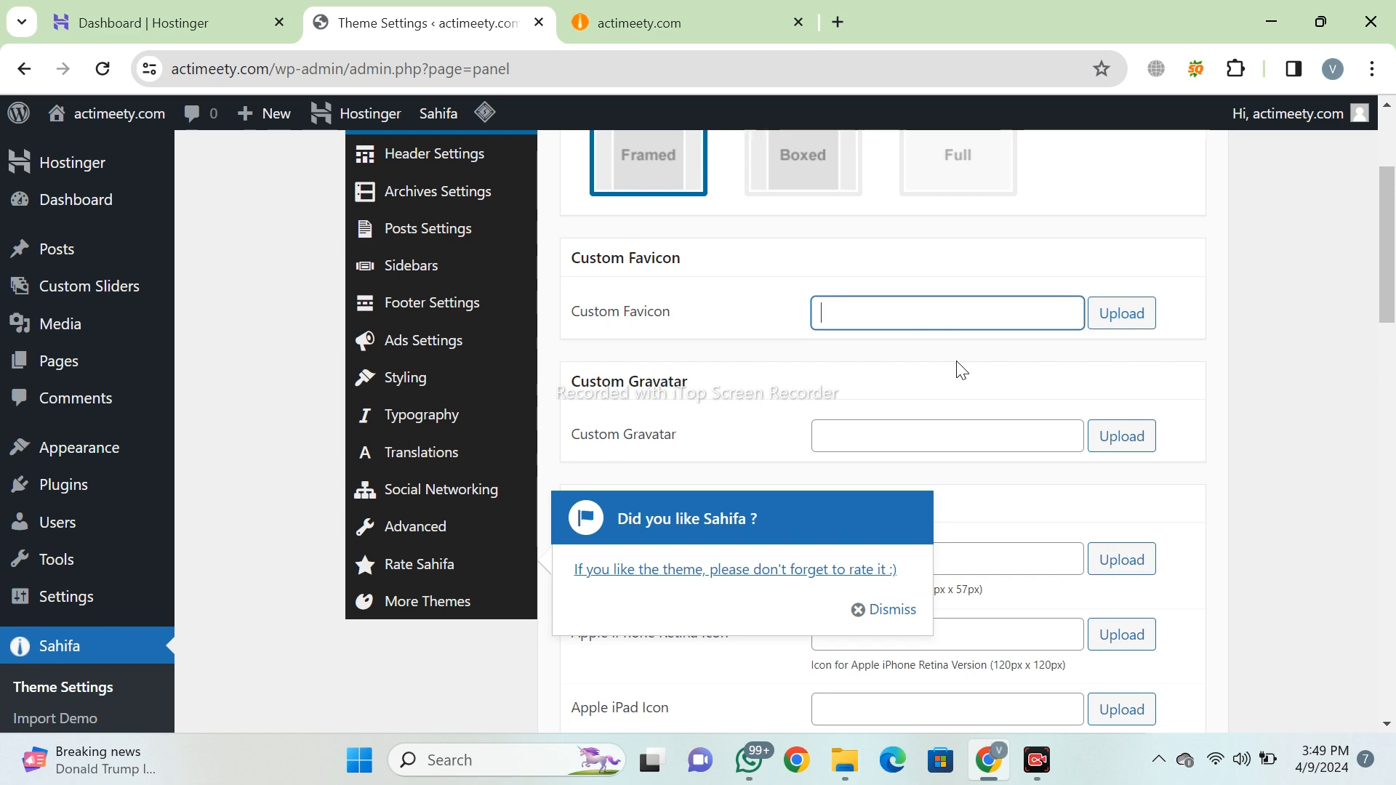
scroll(961, 370, "up", 3)
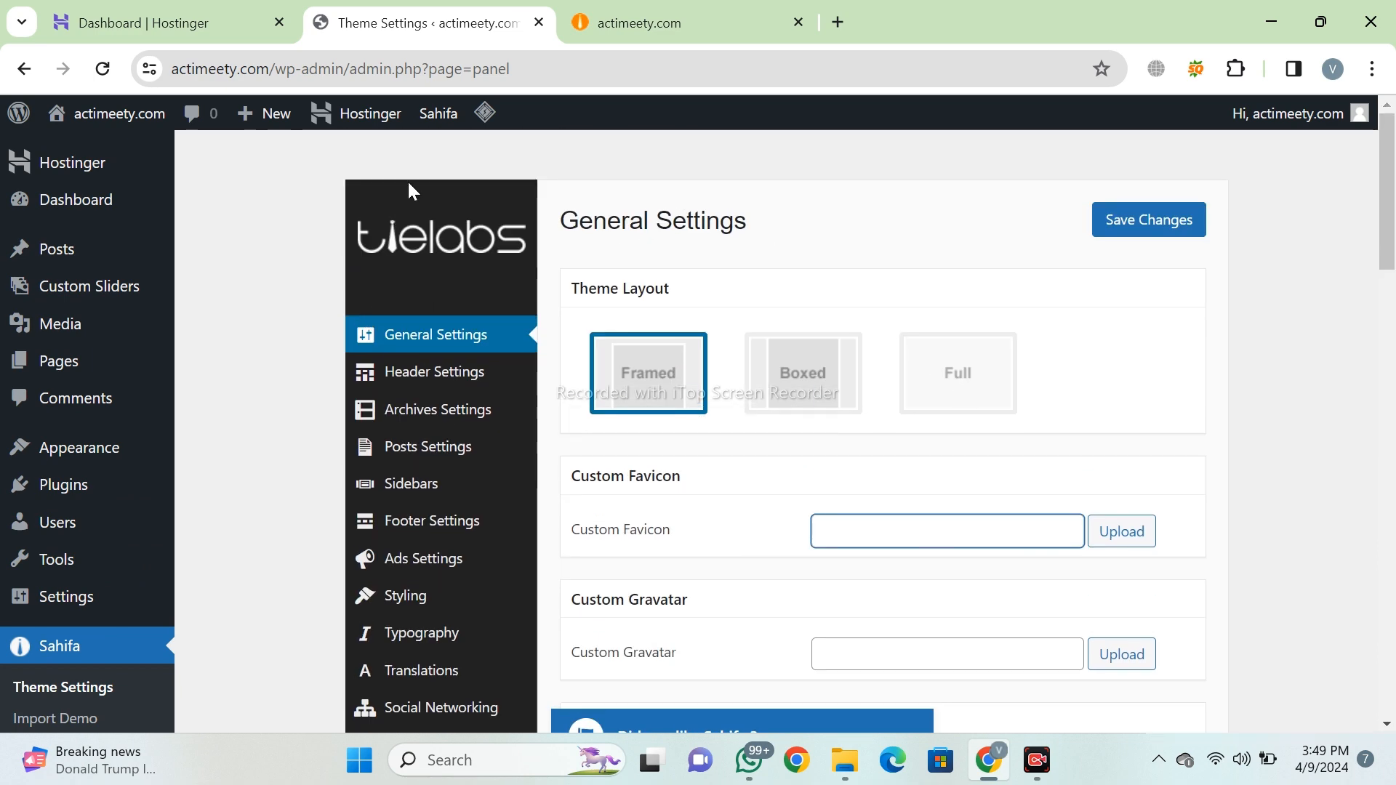
left_click(838, 21)
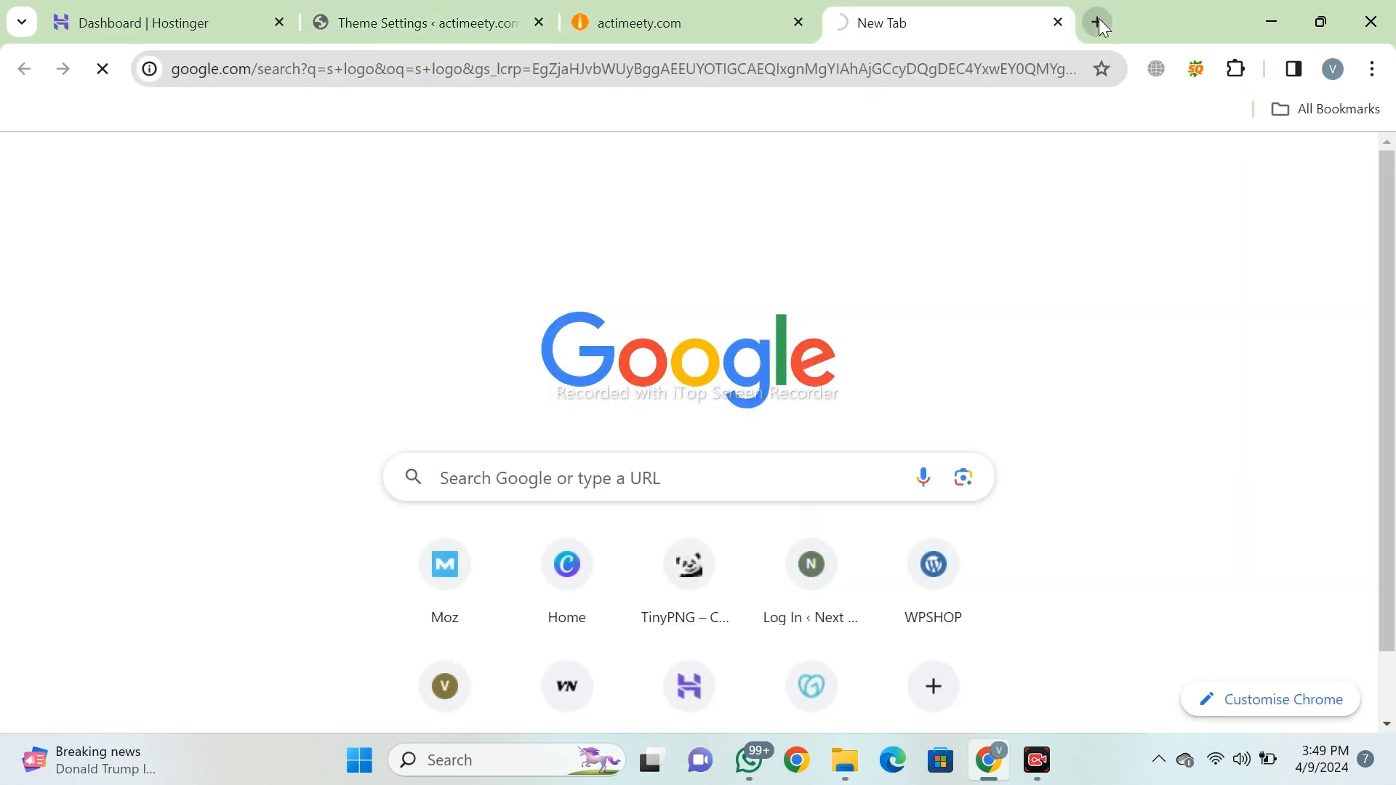
left_click(1098, 22)
left_click(1133, 22)
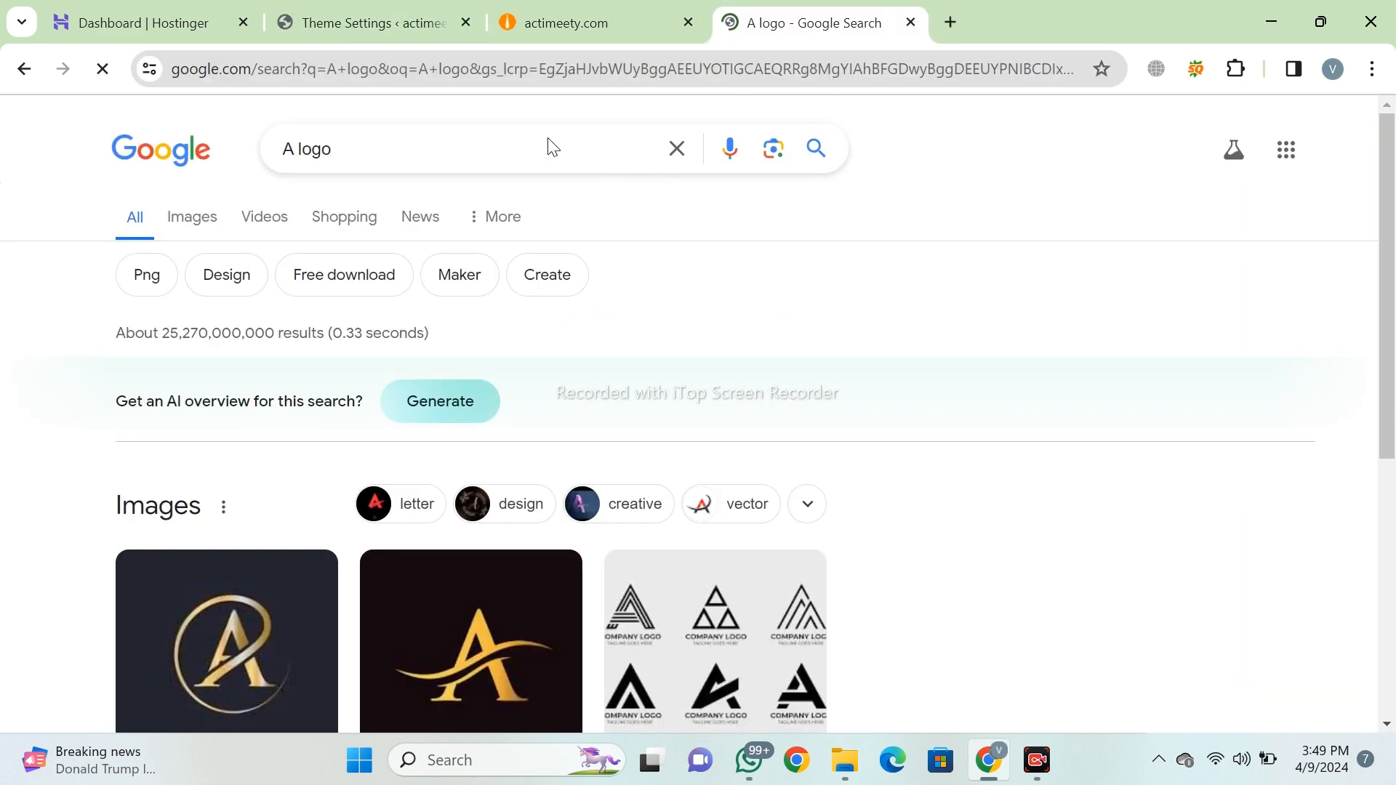
scroll(349, 487, "down", 5)
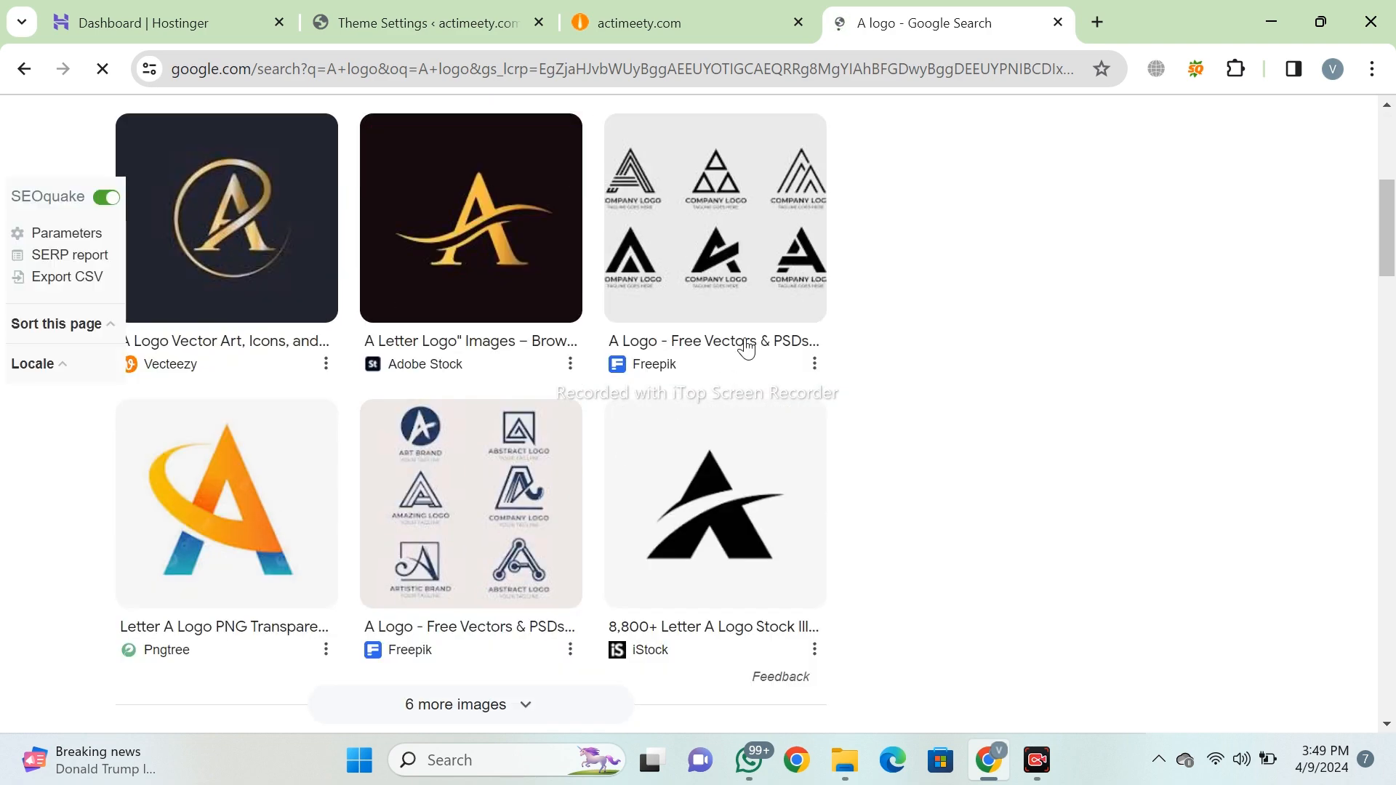
right_click(478, 236)
left_click(549, 280)
Return to the theme's General Settings and upload the Acti logo image from Downloads for the custom favicon.
left_click(657, 8)
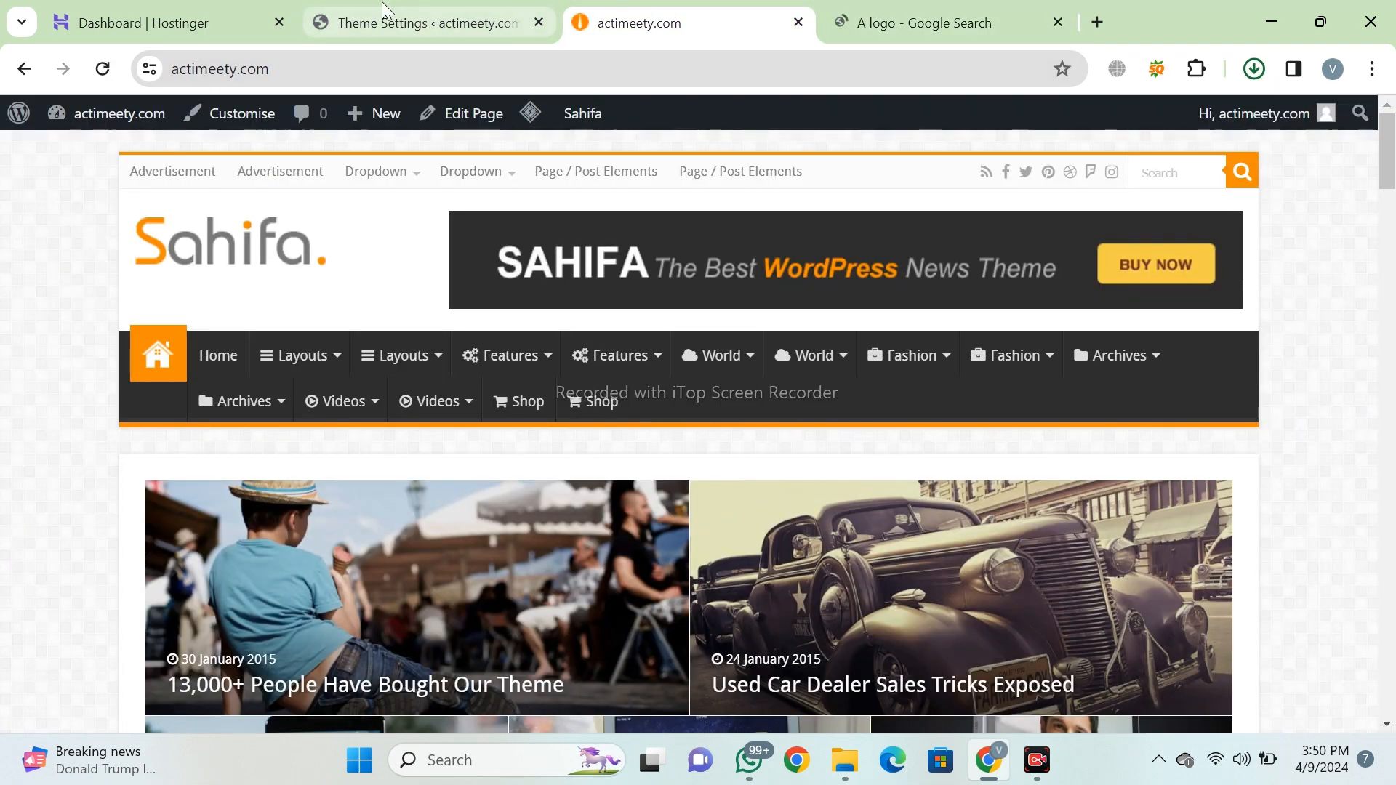
left_click(405, 19)
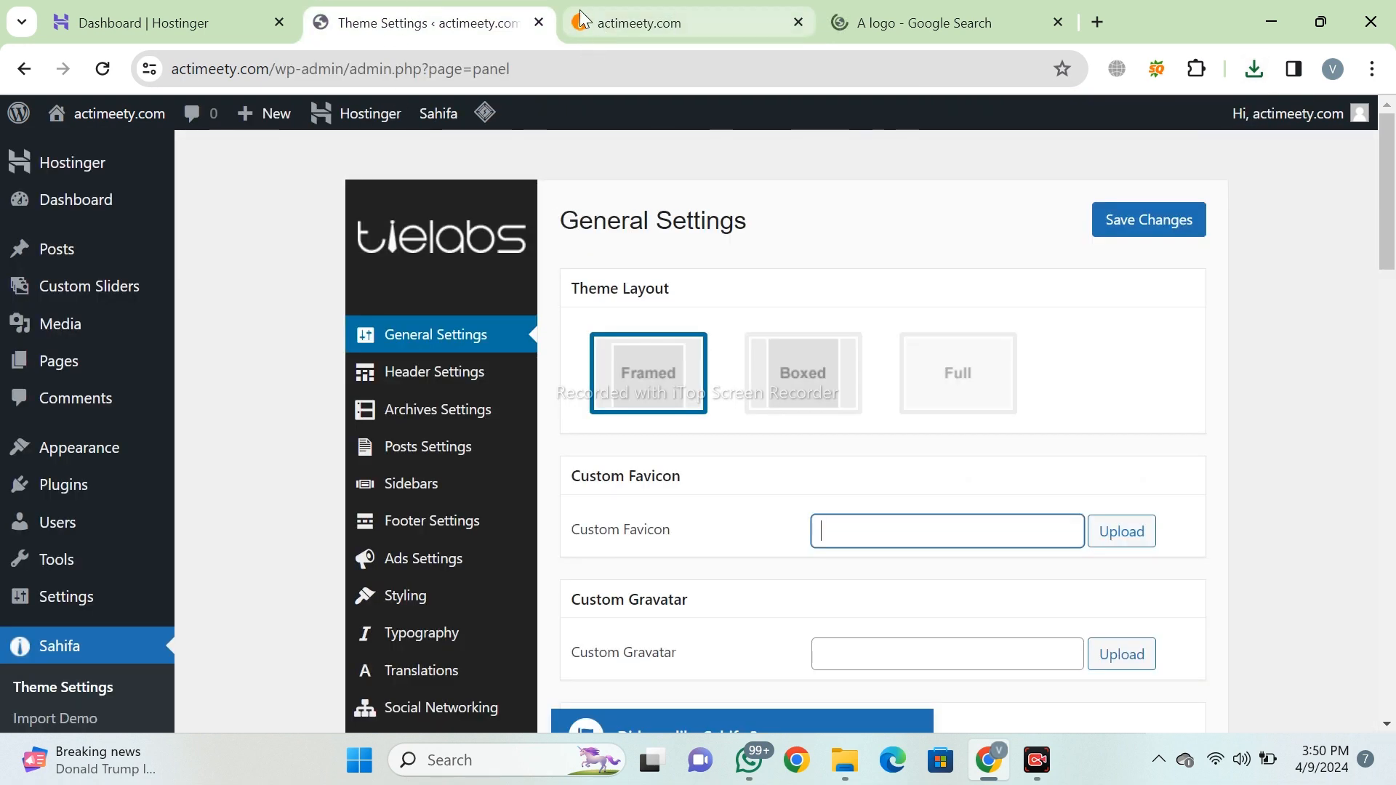
left_click(1112, 544)
left_click(698, 463)
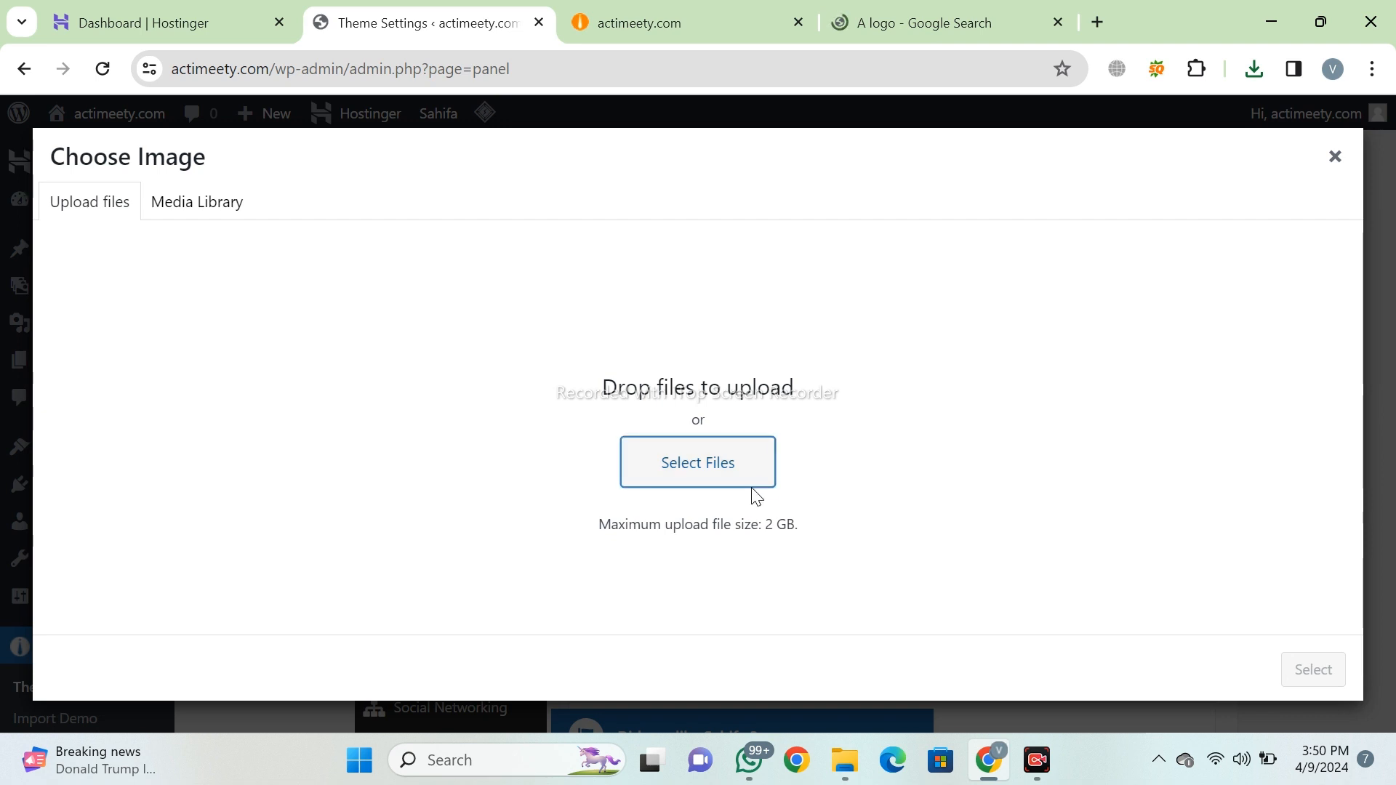
scroll(146, 219, "up", 2)
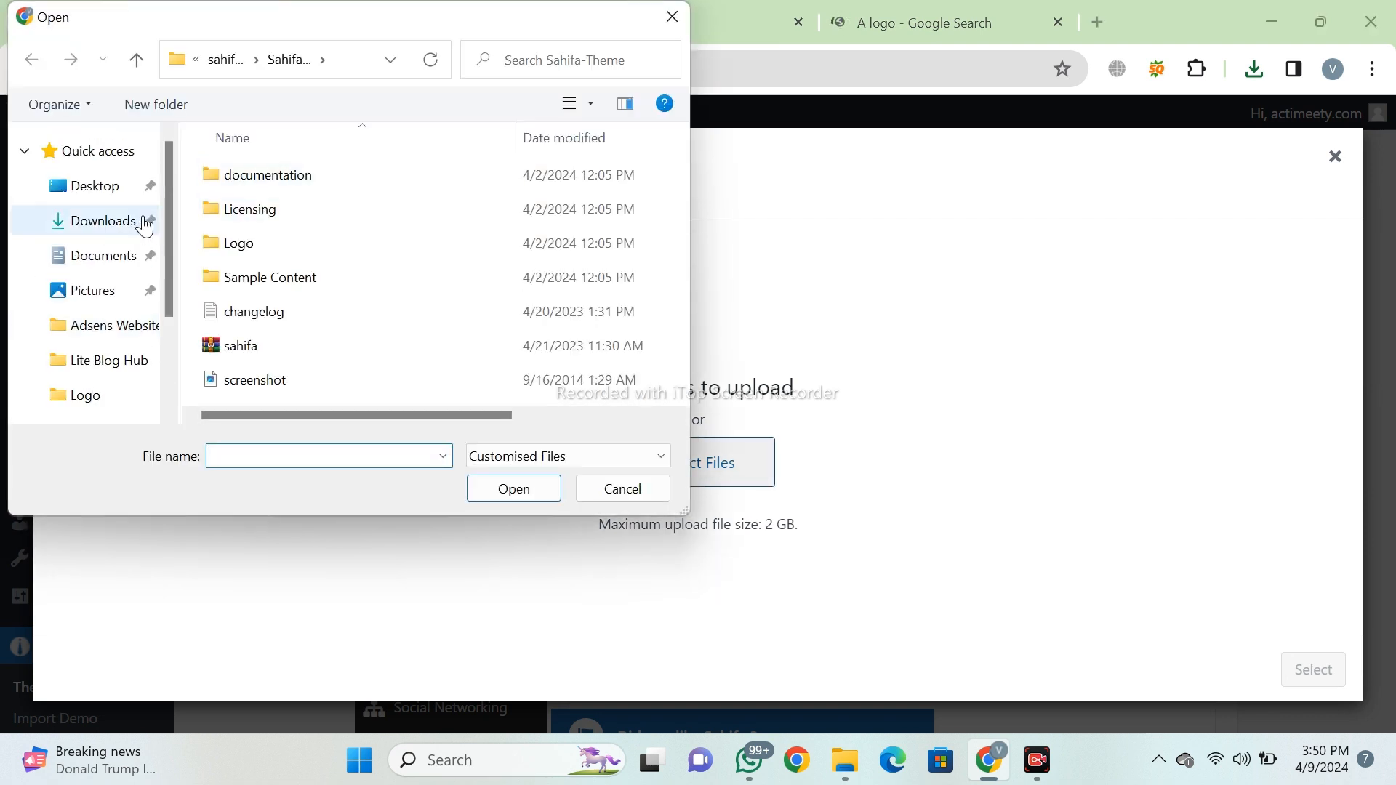
left_click(145, 221)
left_click(274, 225)
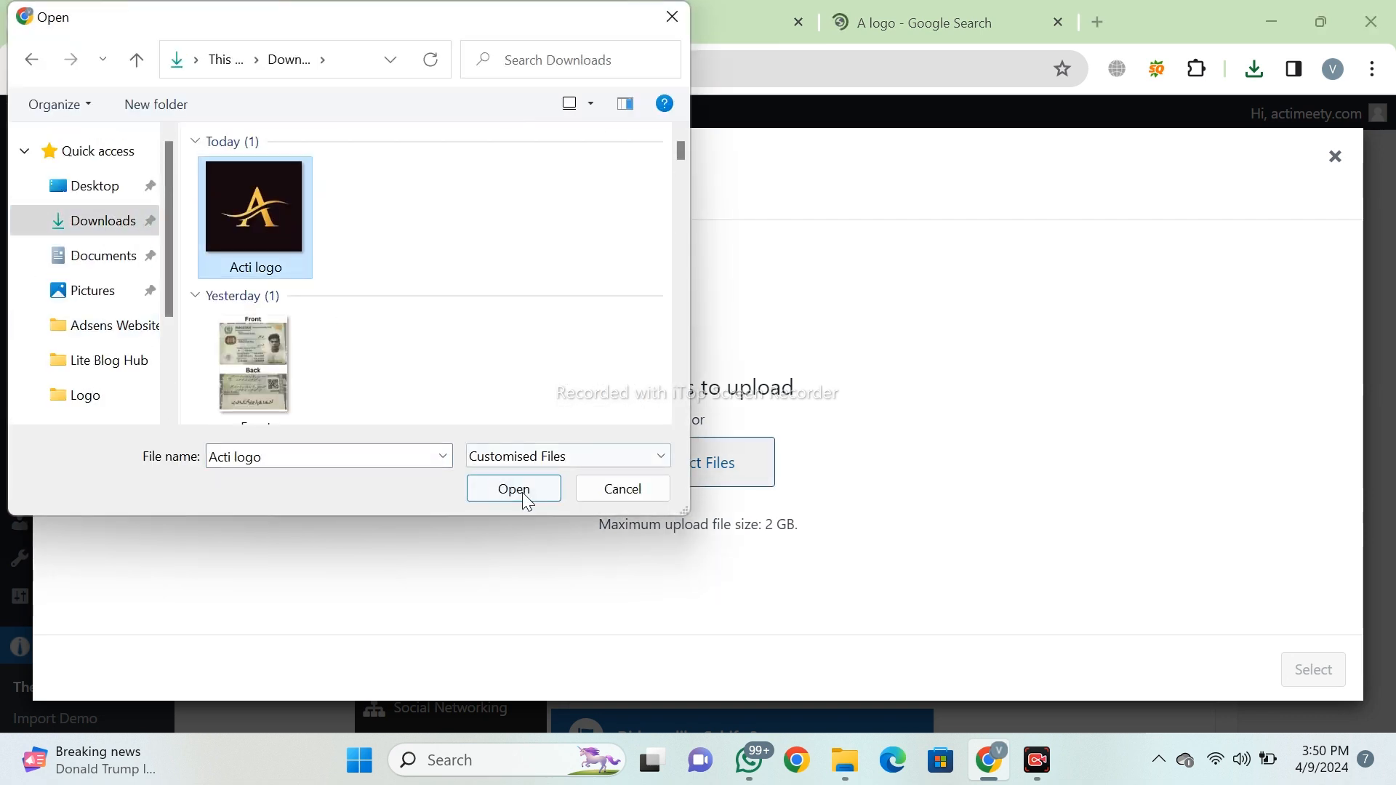
left_click(521, 489)
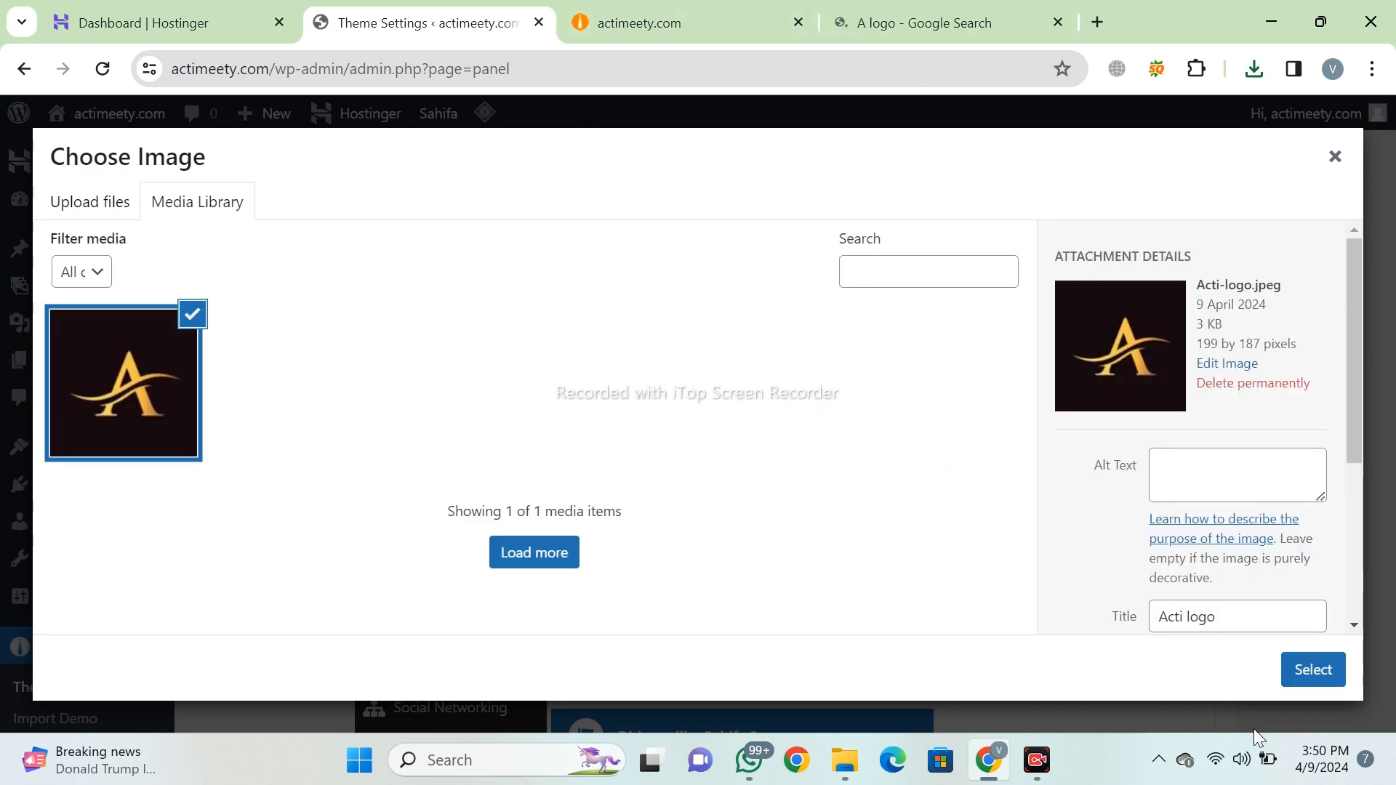
Use the uploaded Acti-logo.jpeg as the custom favicon and save the general settings.
left_click(1310, 669)
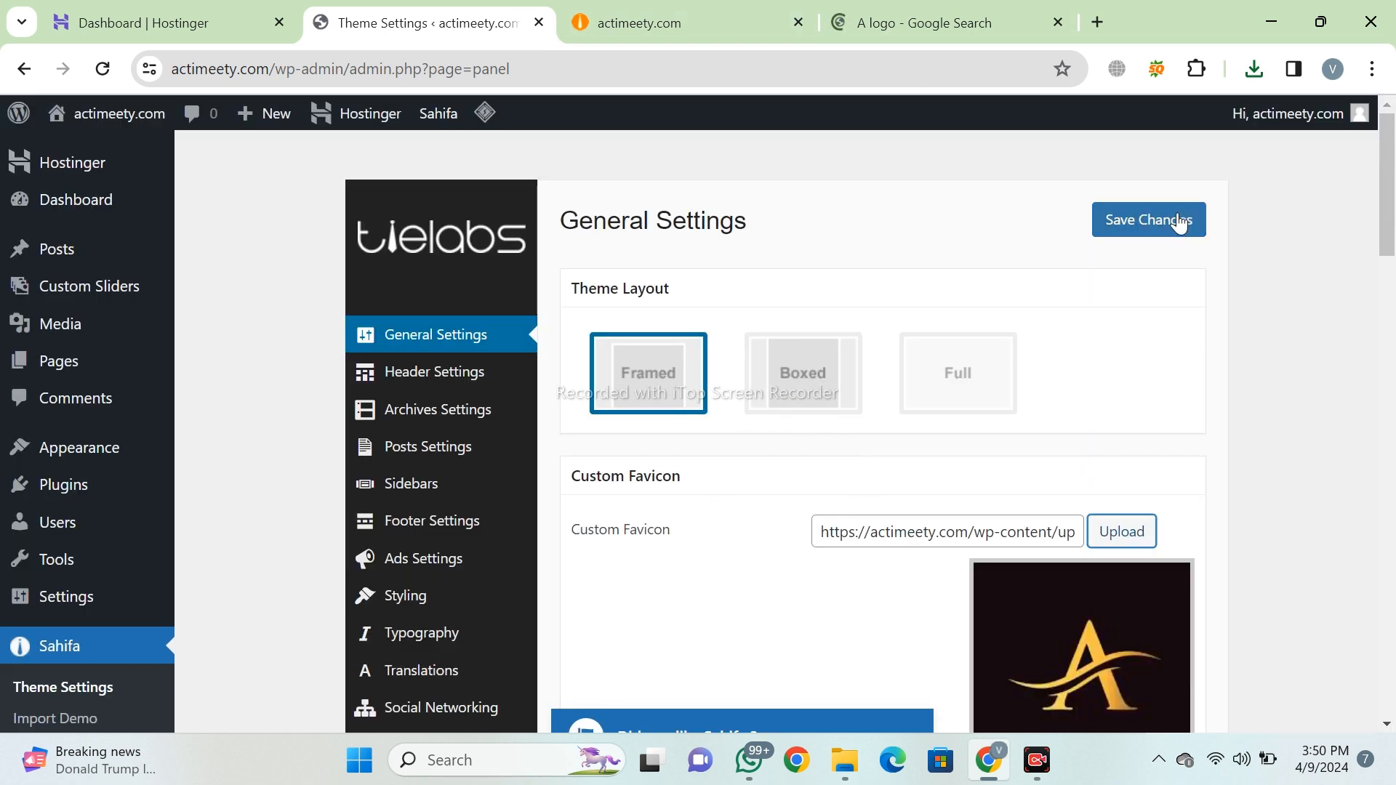
scroll(1022, 446, "down", 3)
scroll(1024, 444, "up", 3)
left_click(1162, 221)
scroll(1043, 248, "down", 4)
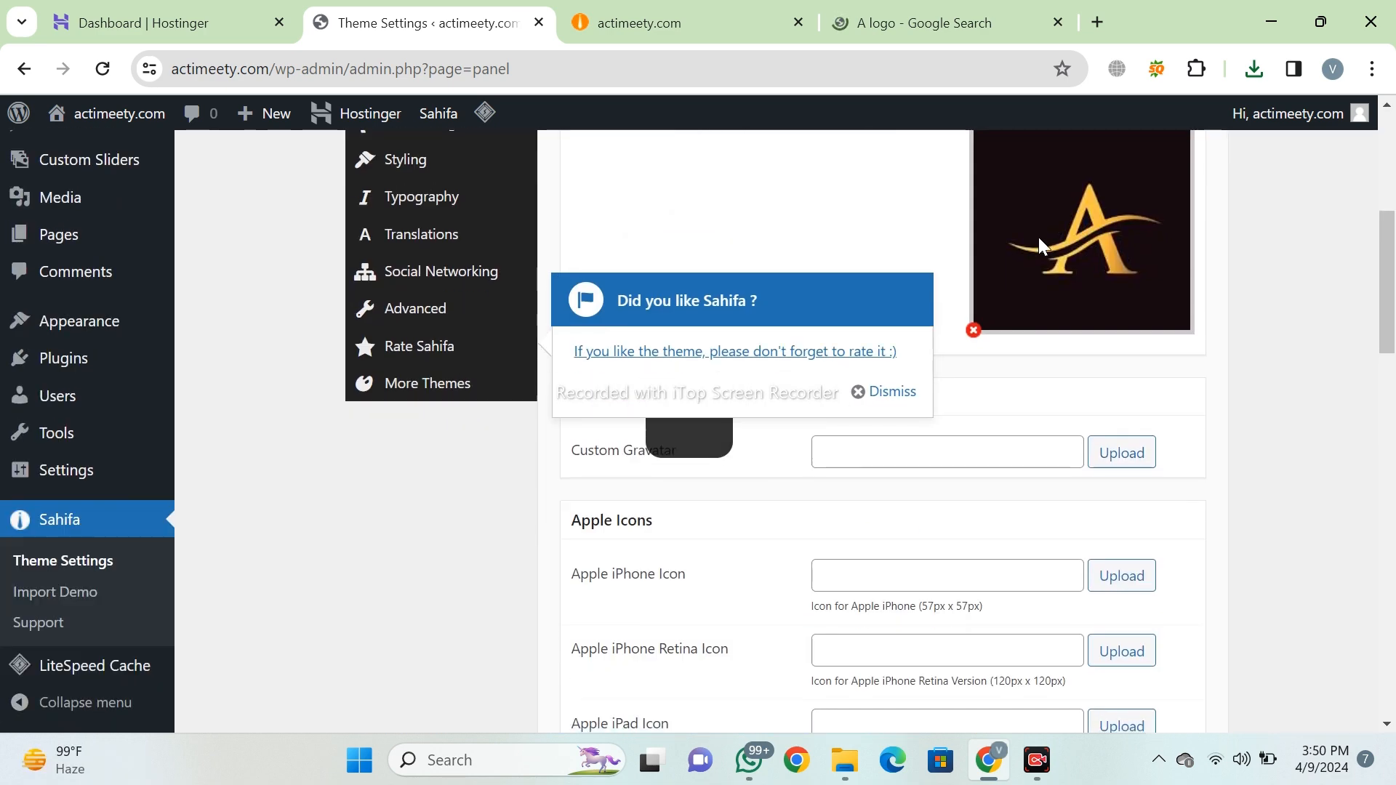
Reload the actimeety.com home page to check the favicon.
left_click(640, 23)
left_click(626, 68)
key("Return")
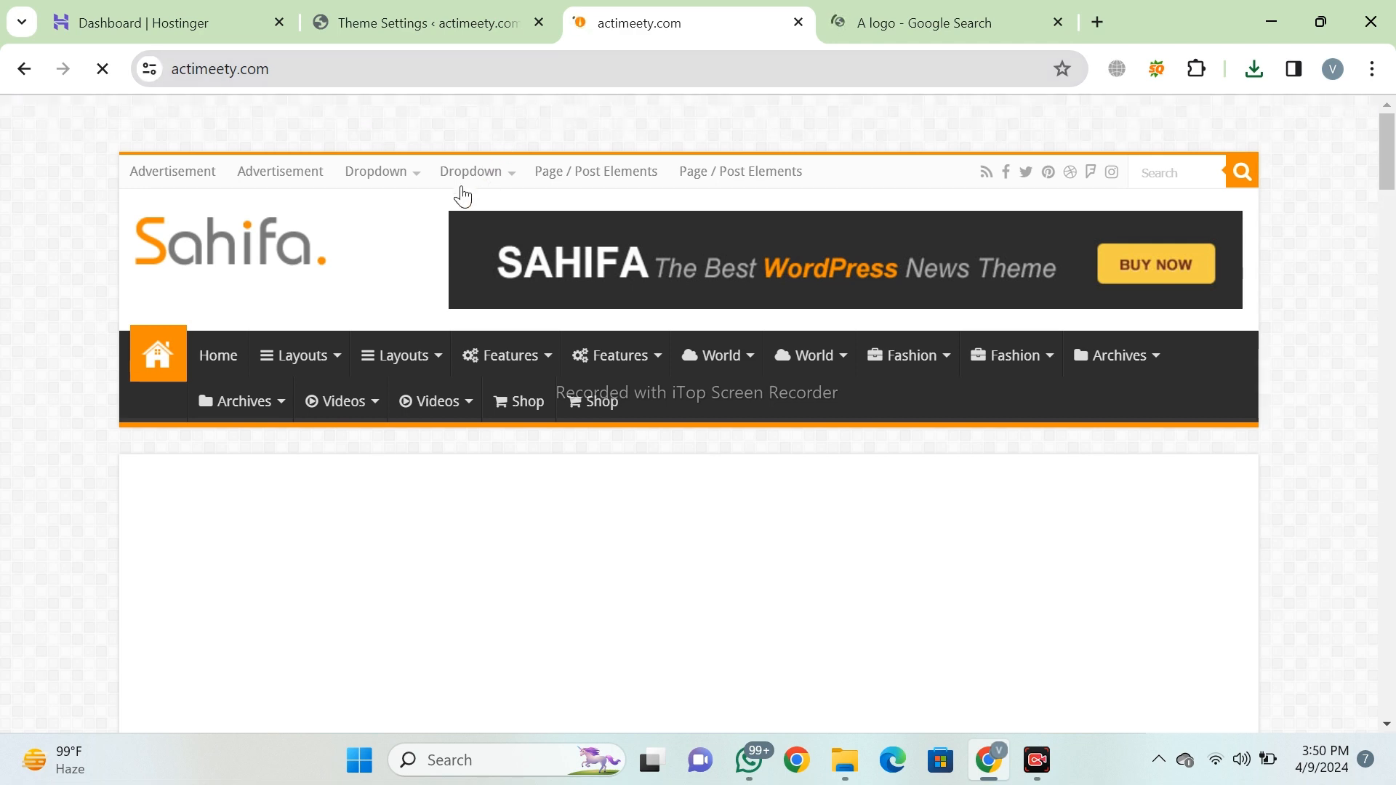
Go back to the theme settings, open Header Settings and dismiss the theme rating notice.
left_click(525, 22)
scroll(686, 490, "down", 4)
scroll(739, 445, "up", 10)
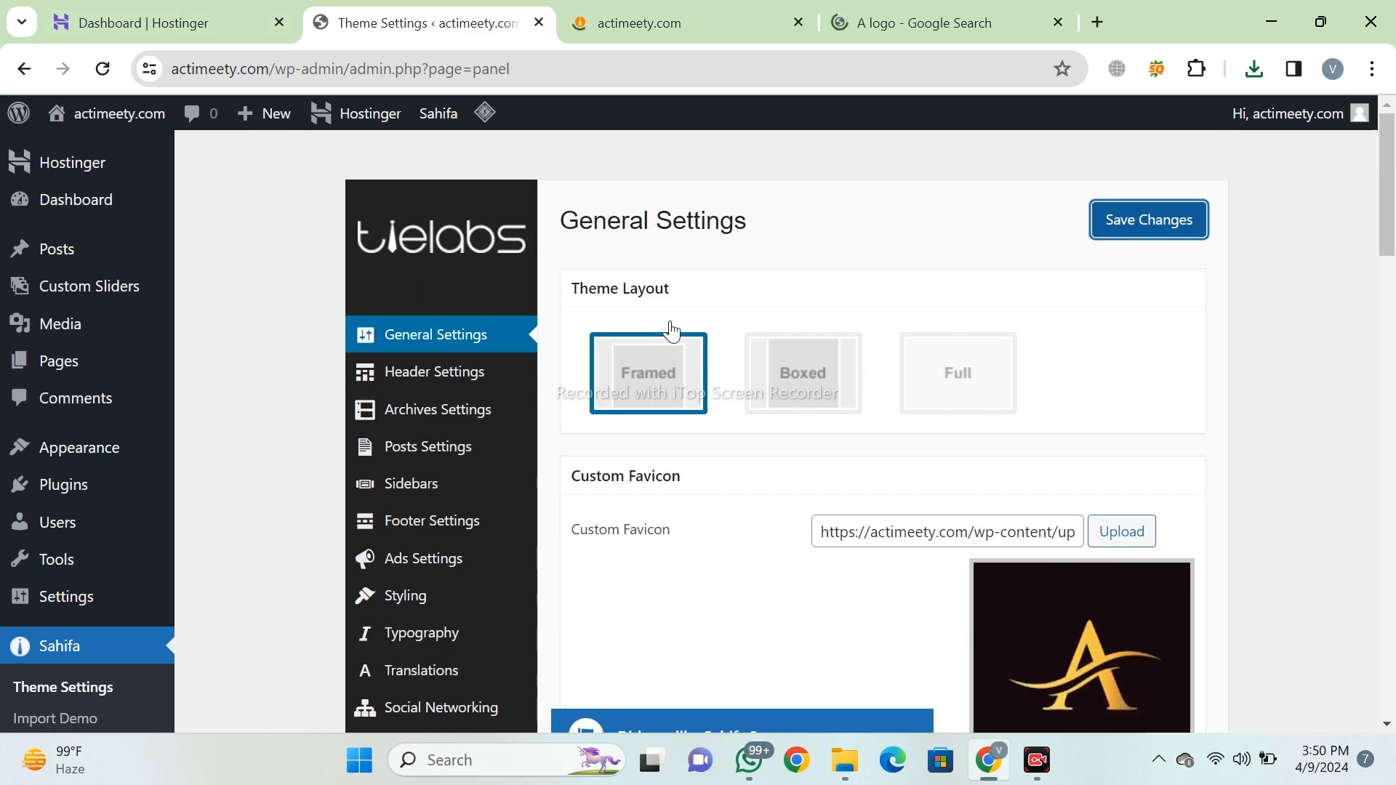
left_click(452, 372)
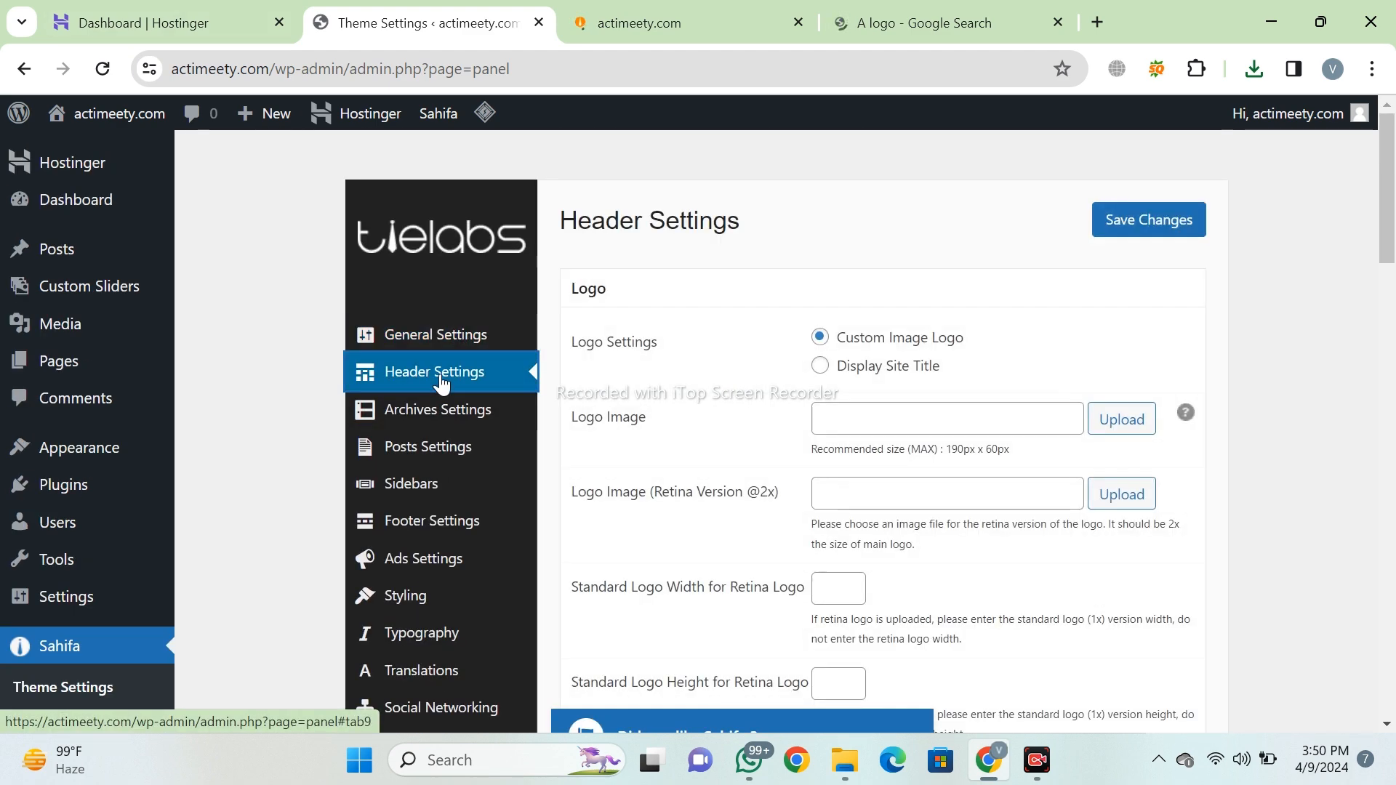
scroll(864, 412, "down", 3)
scroll(727, 397, "up", 3)
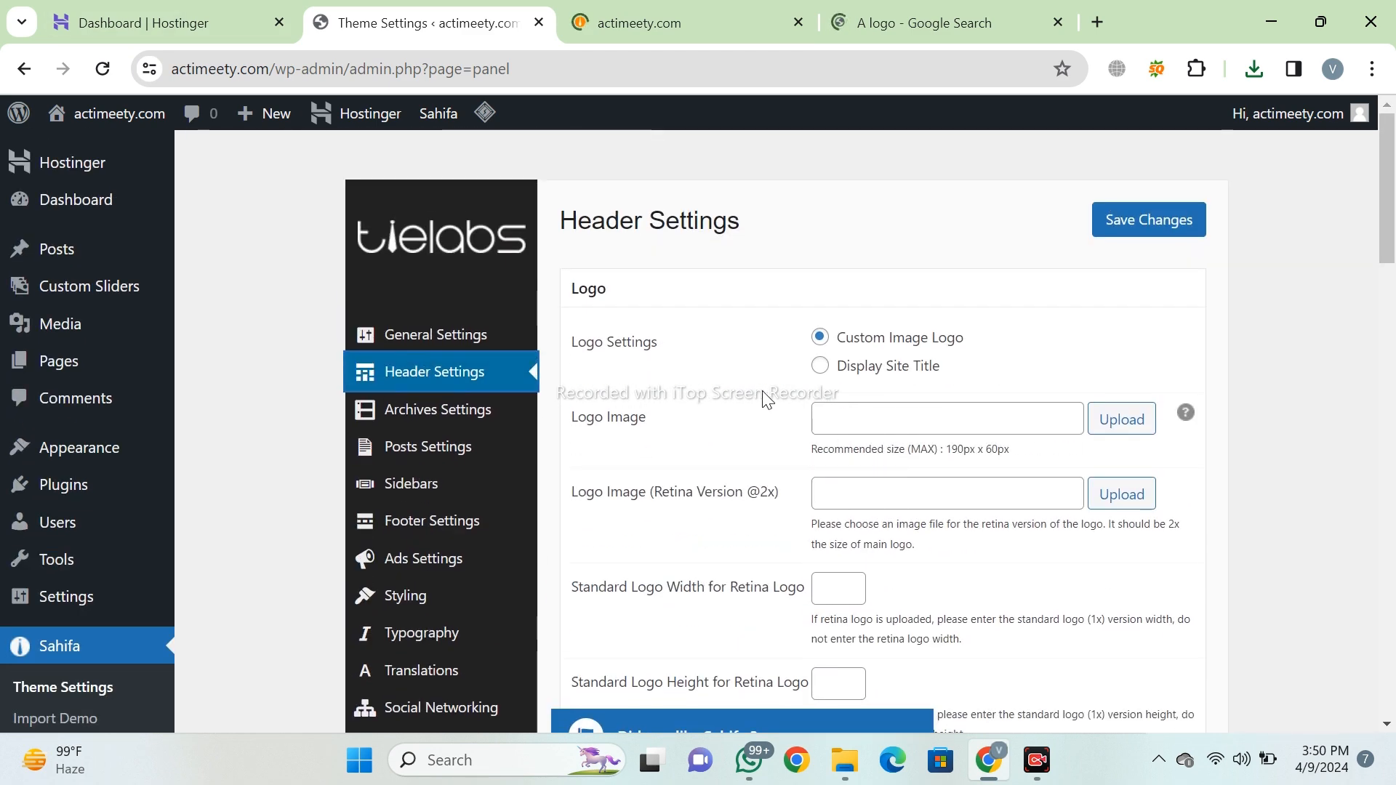
scroll(836, 422, "down", 3)
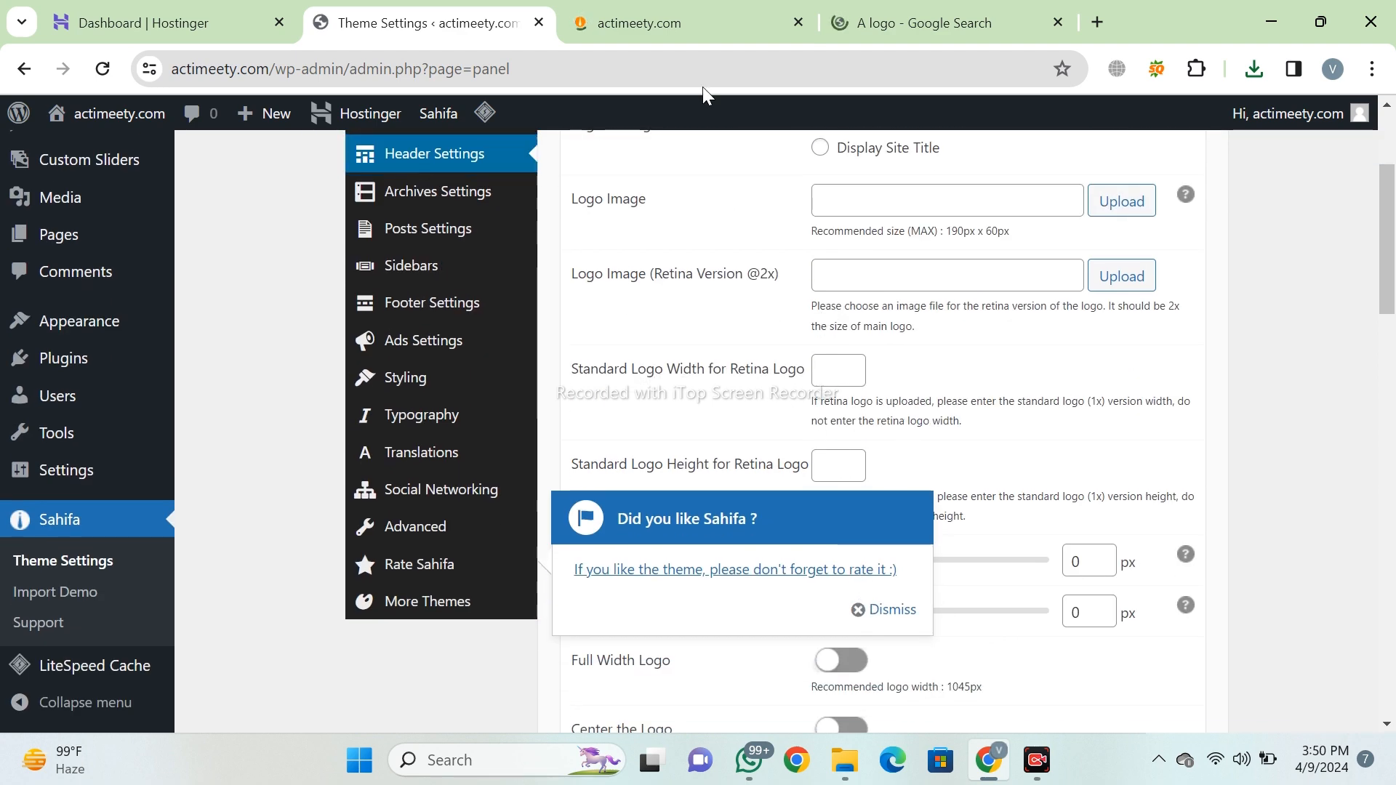
left_click(640, 23)
left_click(447, 22)
left_click(892, 610)
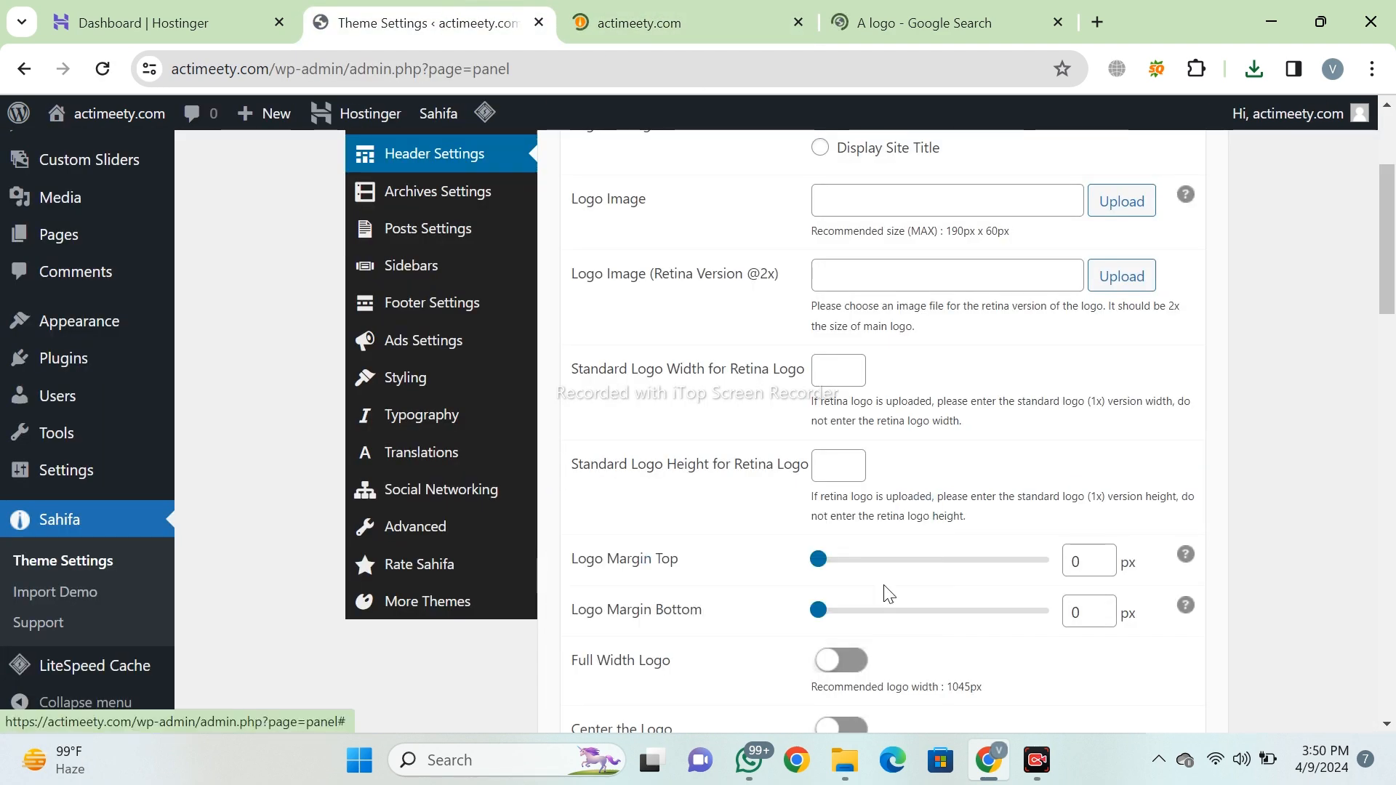
Set Acti-logo.jpeg from the media library as the header's logo image and save the header settings.
scroll(909, 539, "up", 3)
scroll(914, 539, "down", 3)
scroll(917, 395, "up", 3)
scroll(917, 394, "up", 1)
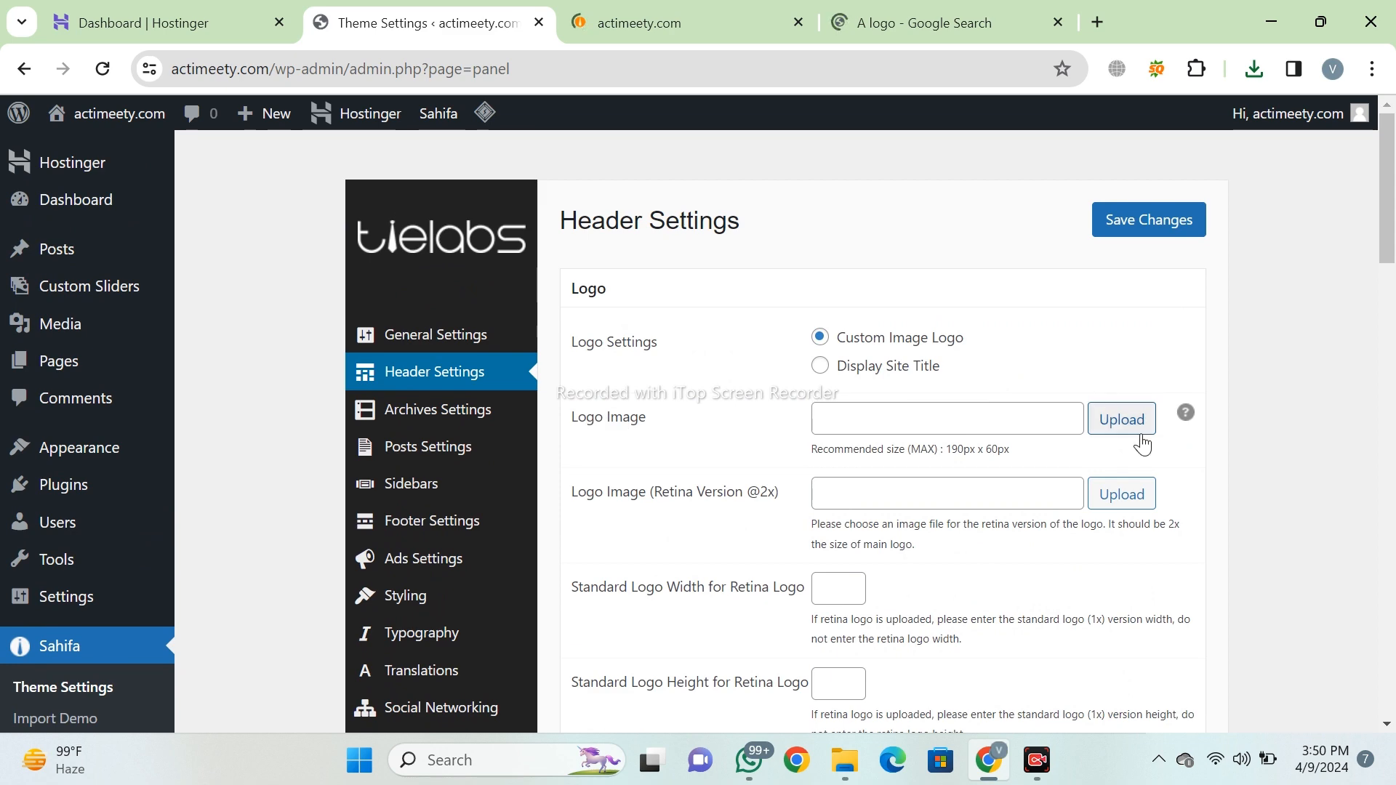
left_click(1105, 432)
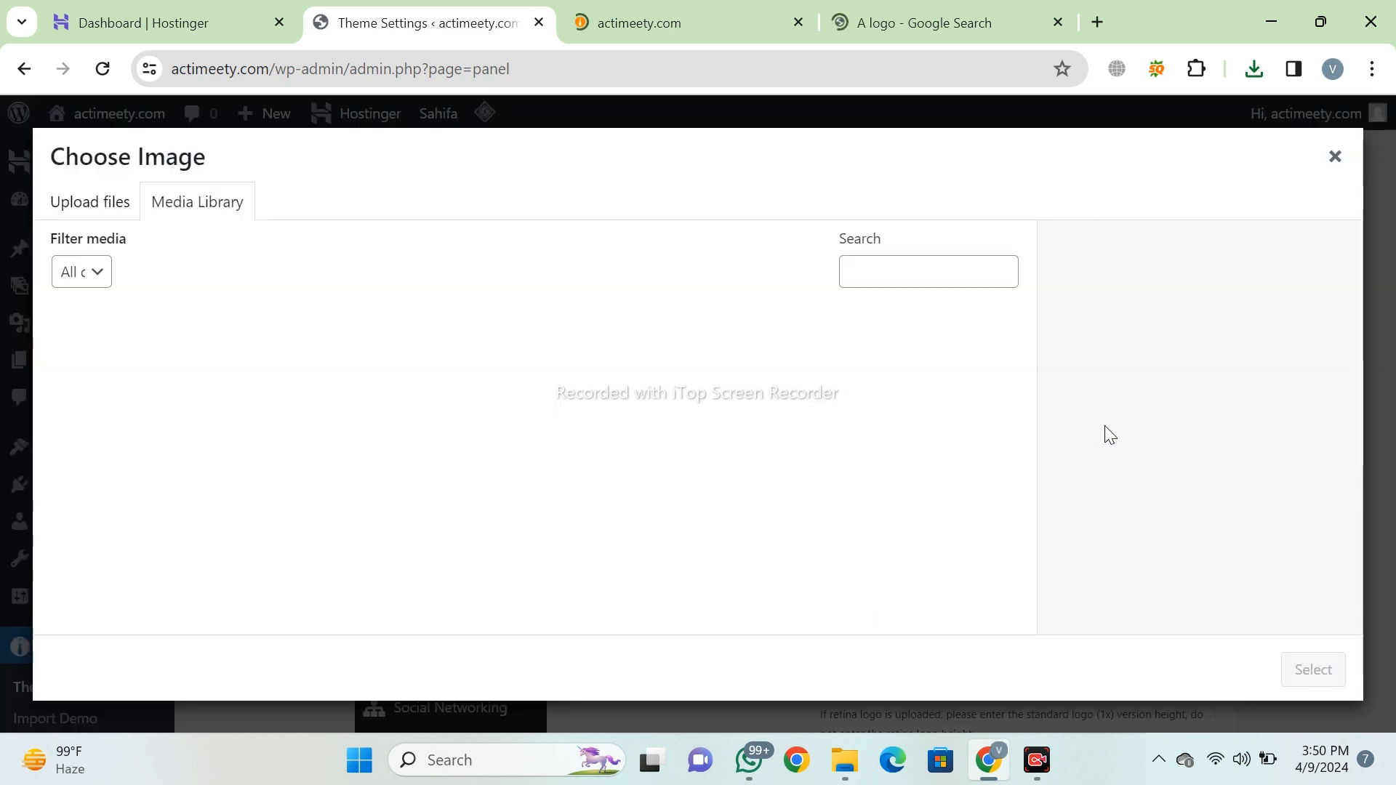
left_click(121, 380)
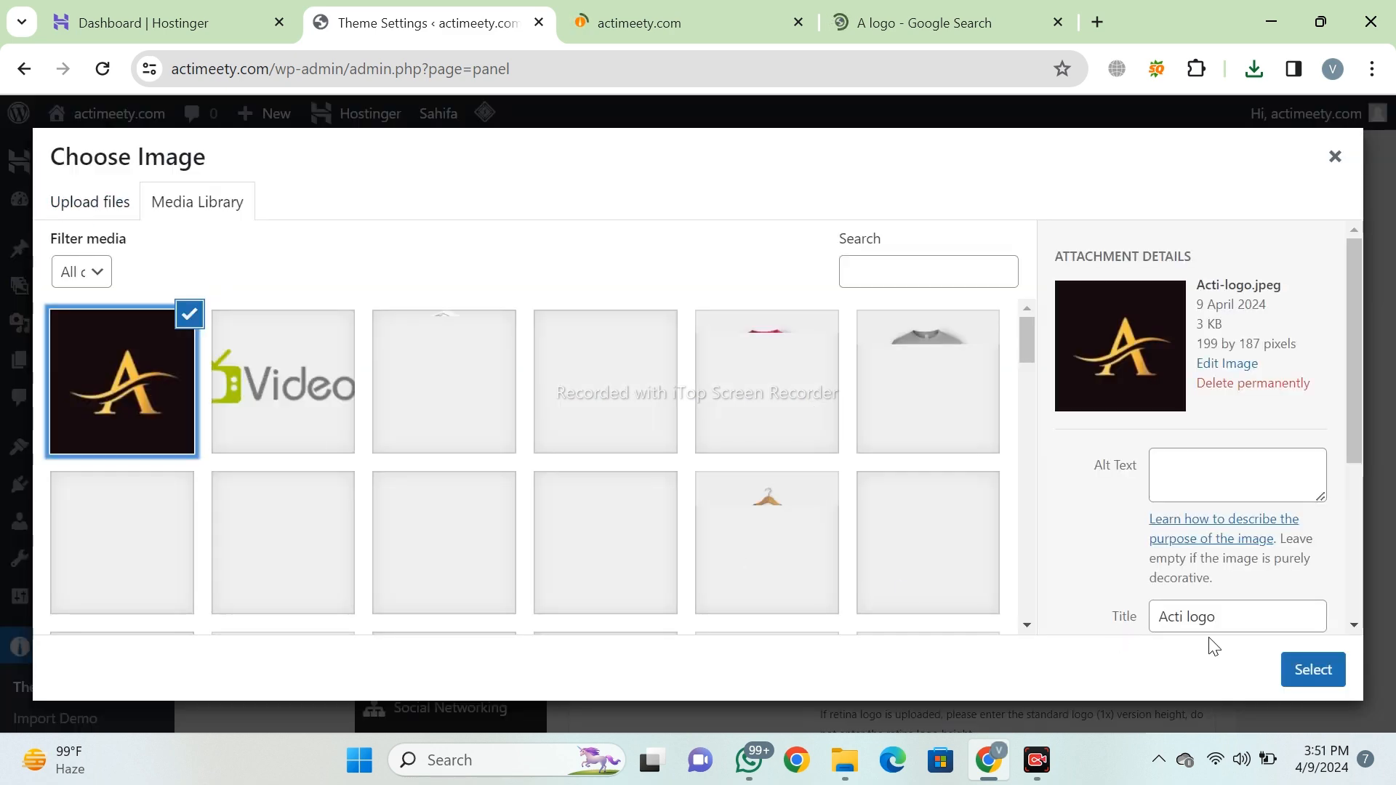
left_click(1313, 669)
left_click(1151, 228)
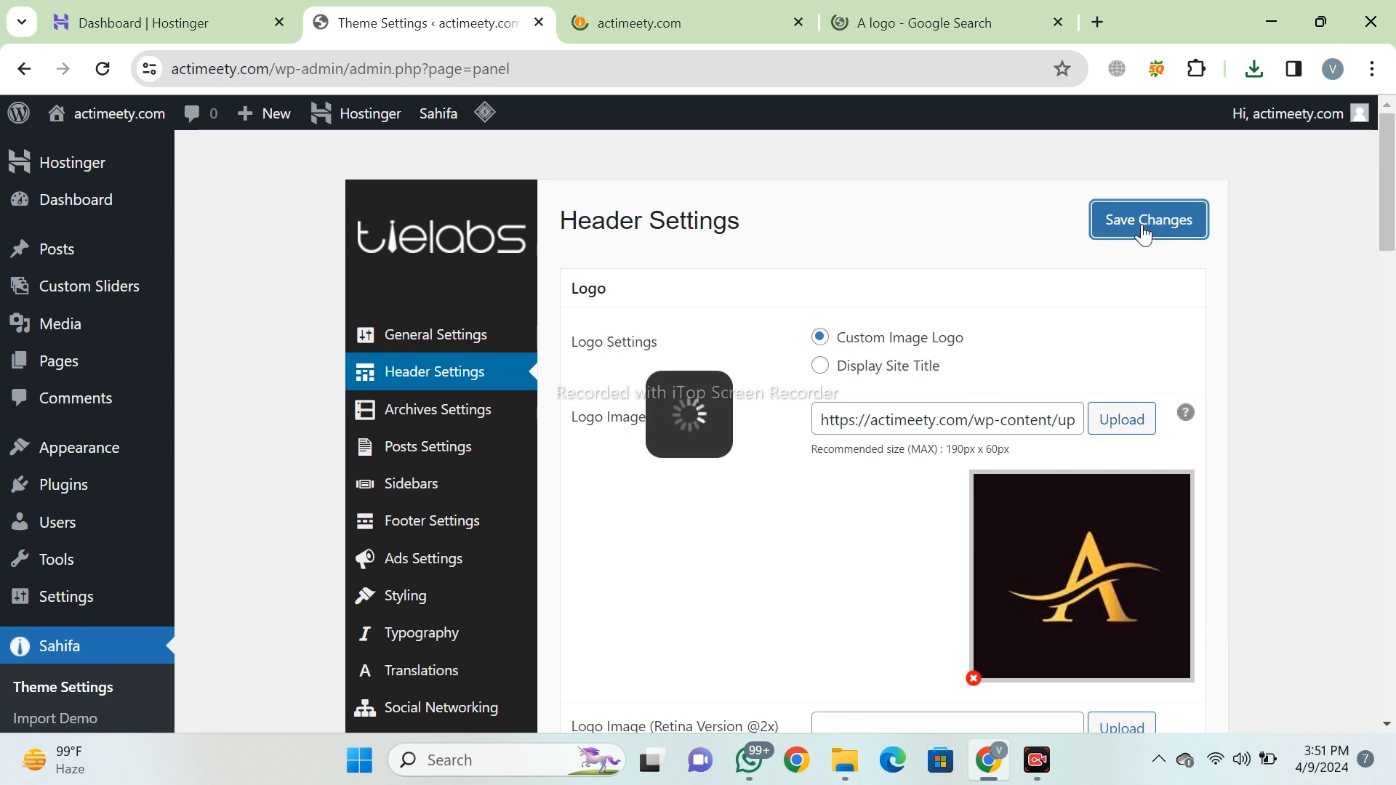
Reload the actimeety.com home page and check the logo in the header.
left_click(632, 22)
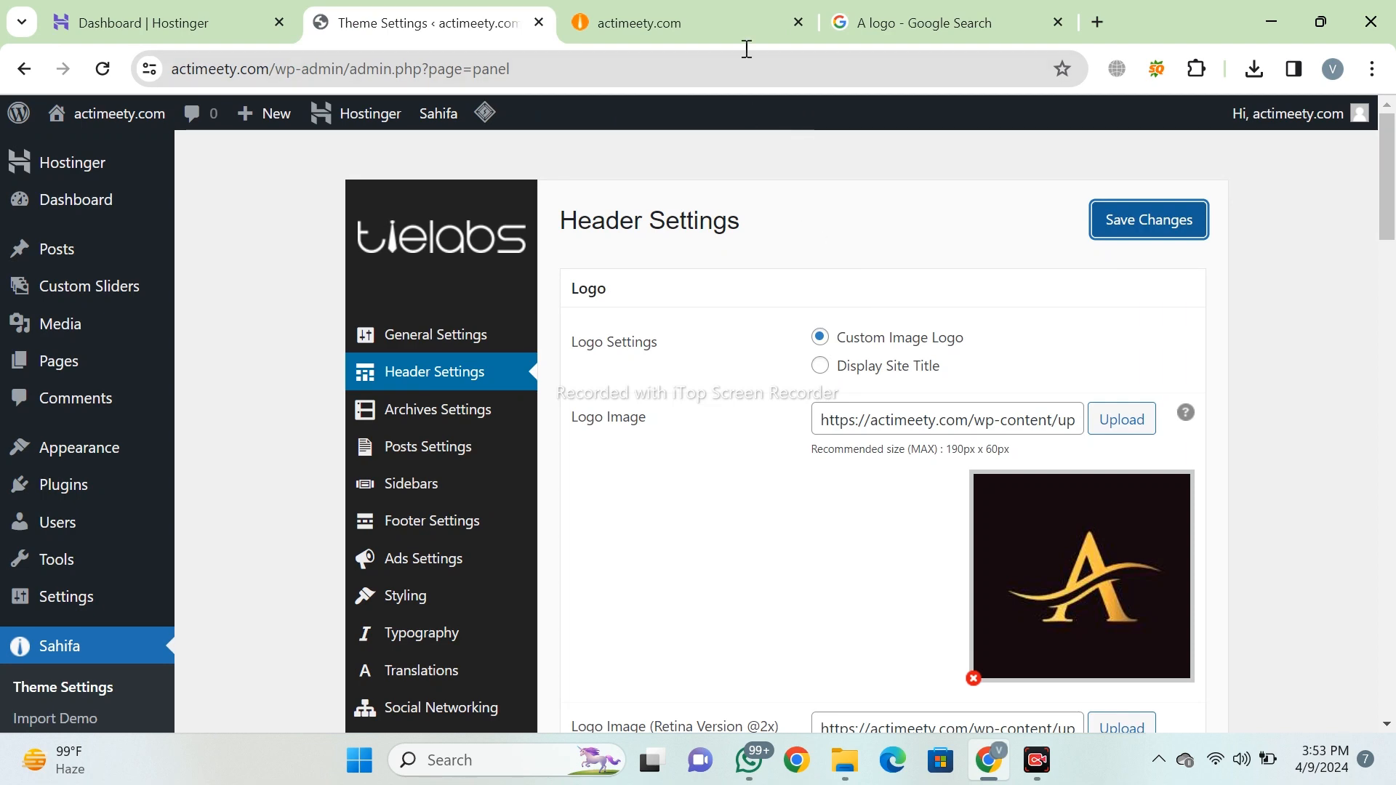
left_click(745, 33)
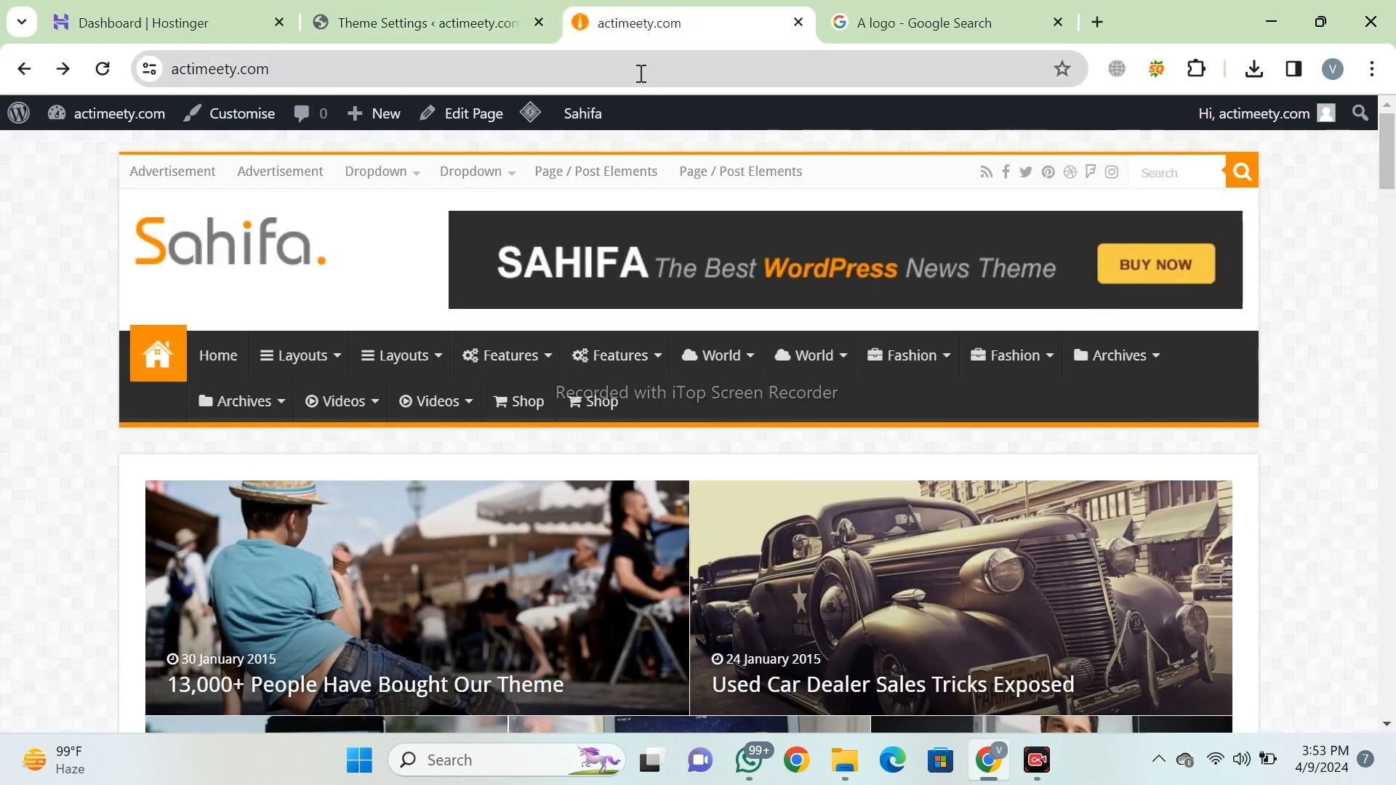
left_click(640, 73)
key("Return")
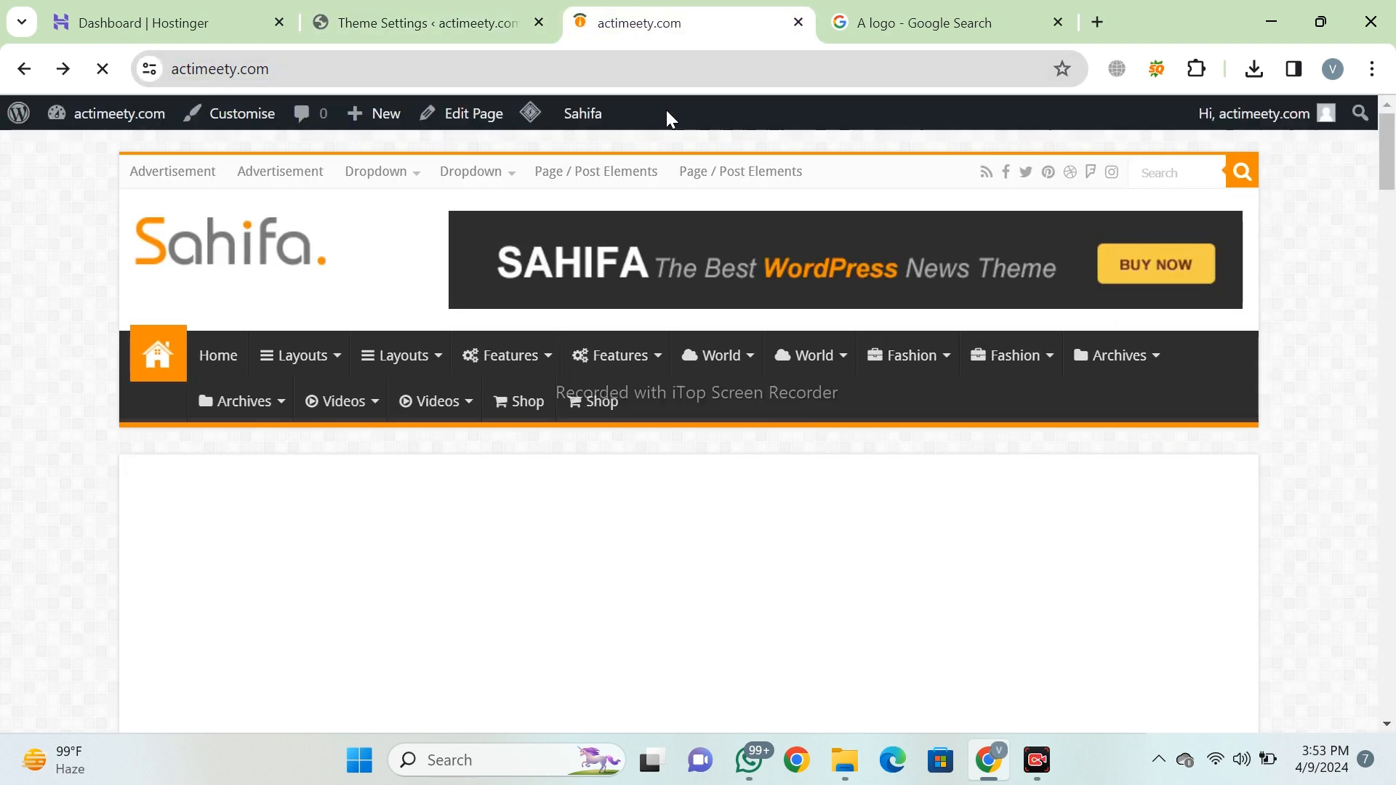
scroll(649, 244, "down", 2)
scroll(668, 269, "up", 2)
left_click(1332, 69)
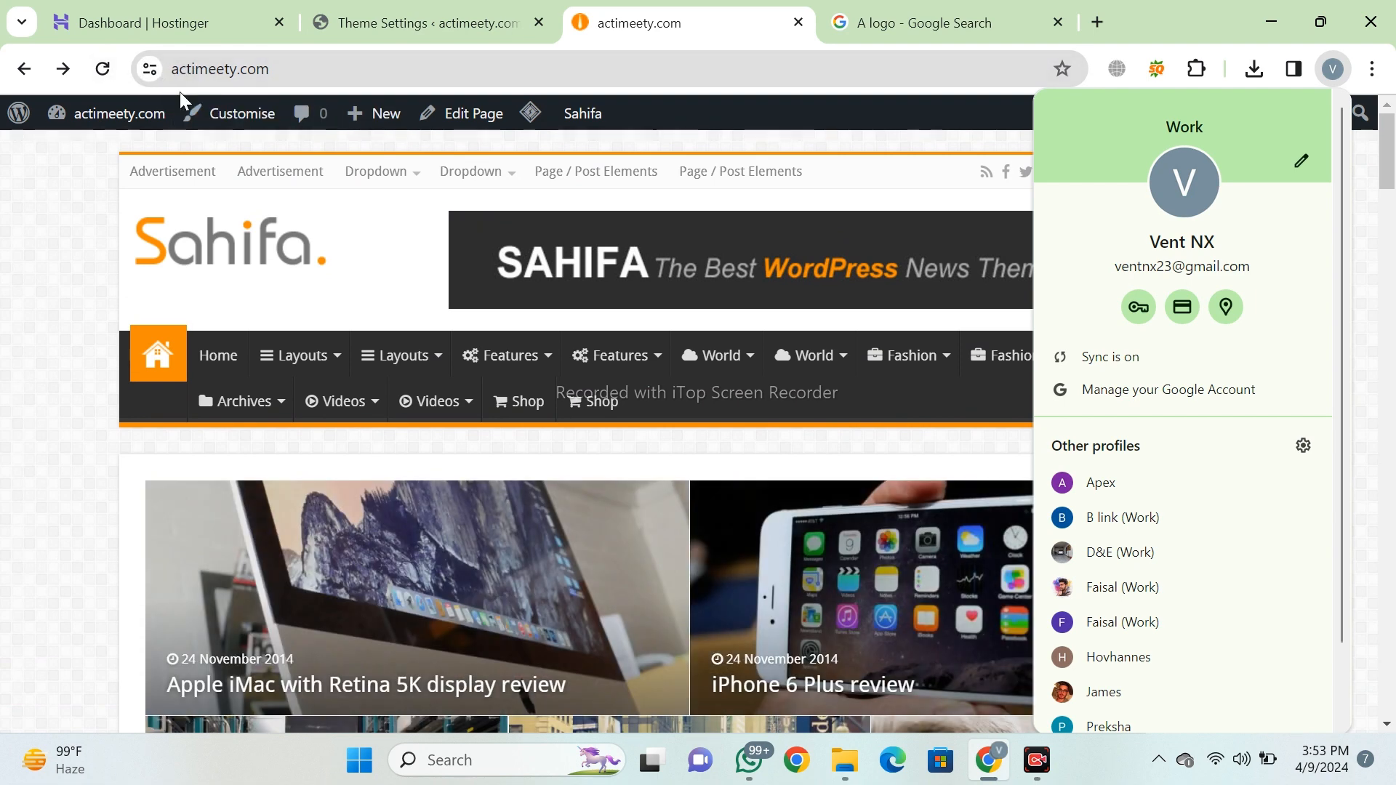
scroll(1092, 488, "down", 2)
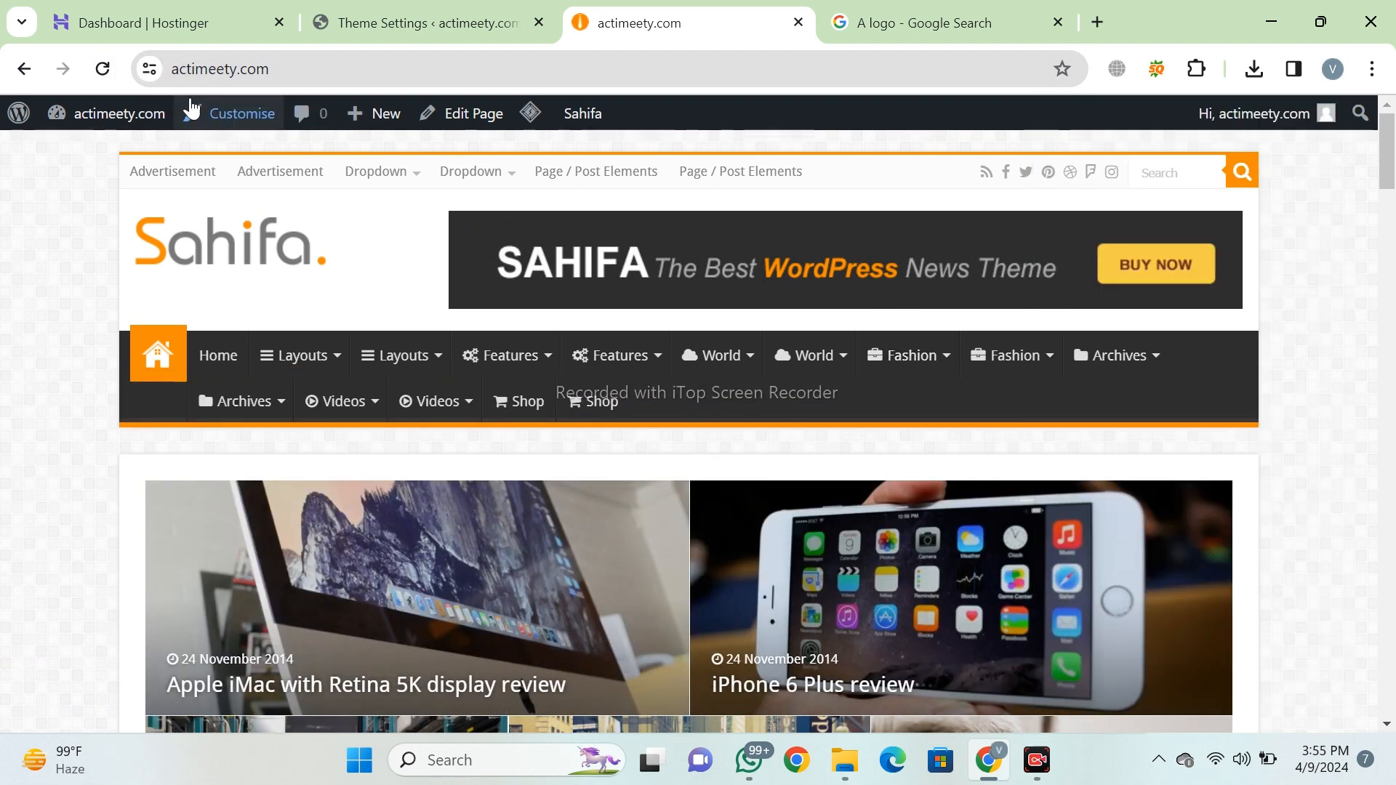
Customise the site's identity by choosing Acti-logo.jpeg from the media library as the site icon.
left_click(198, 114)
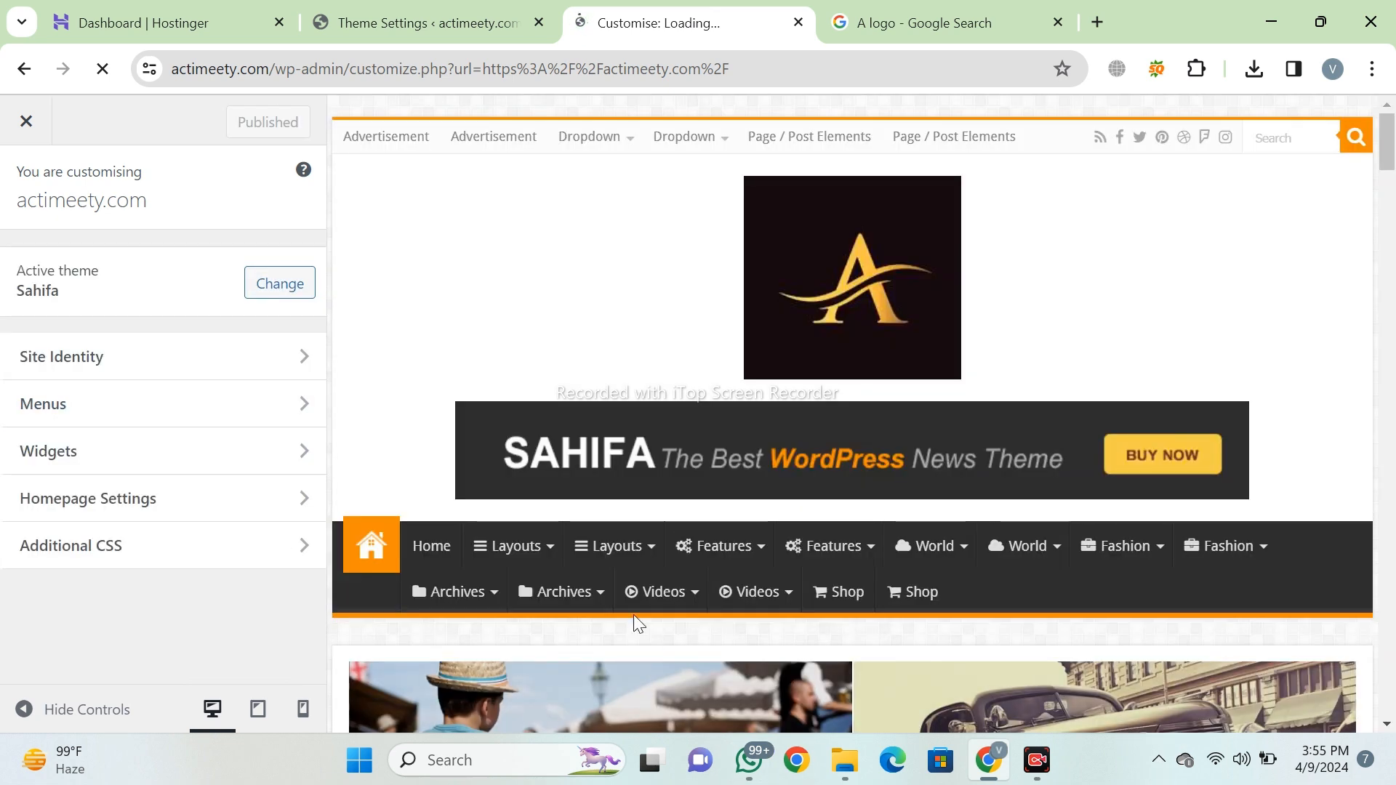
left_click(122, 356)
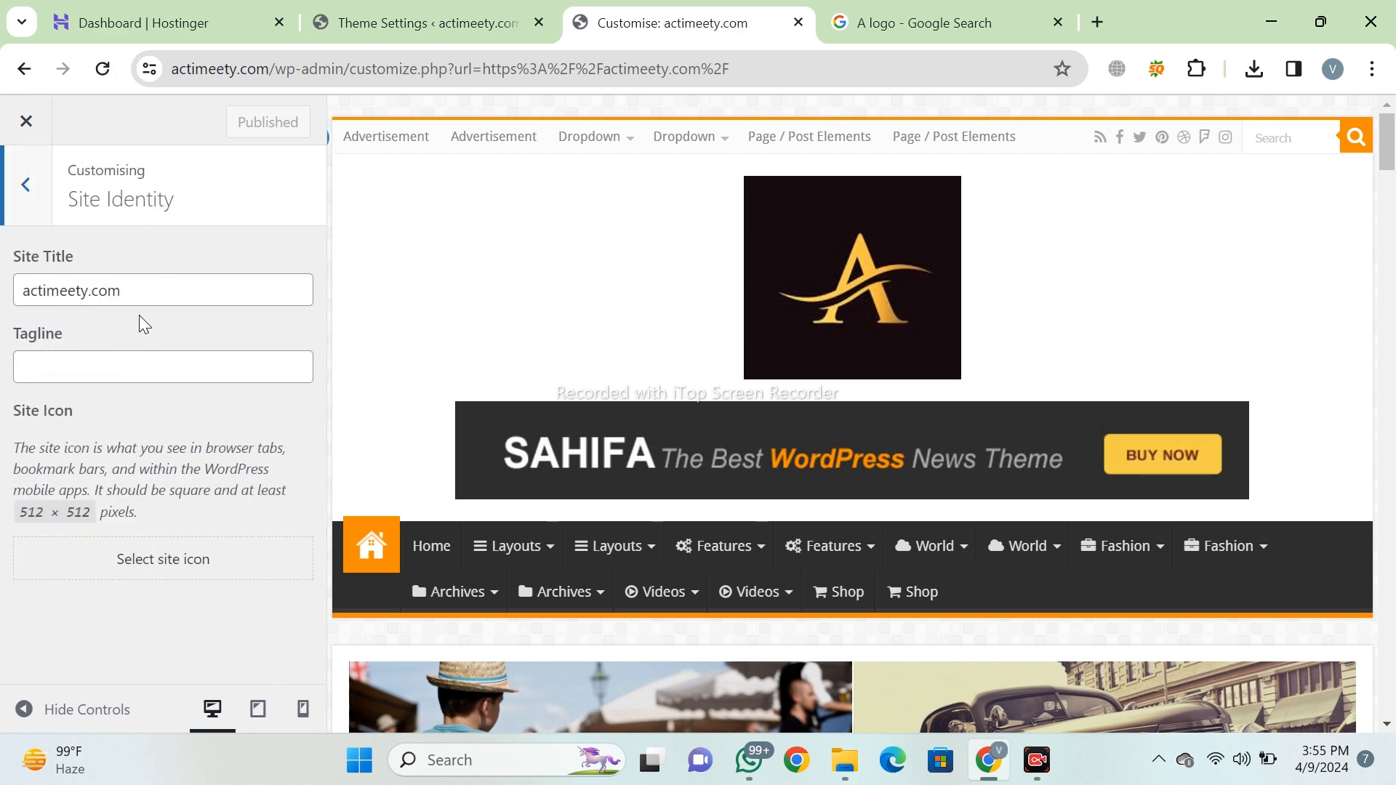
left_click(149, 563)
left_click(119, 381)
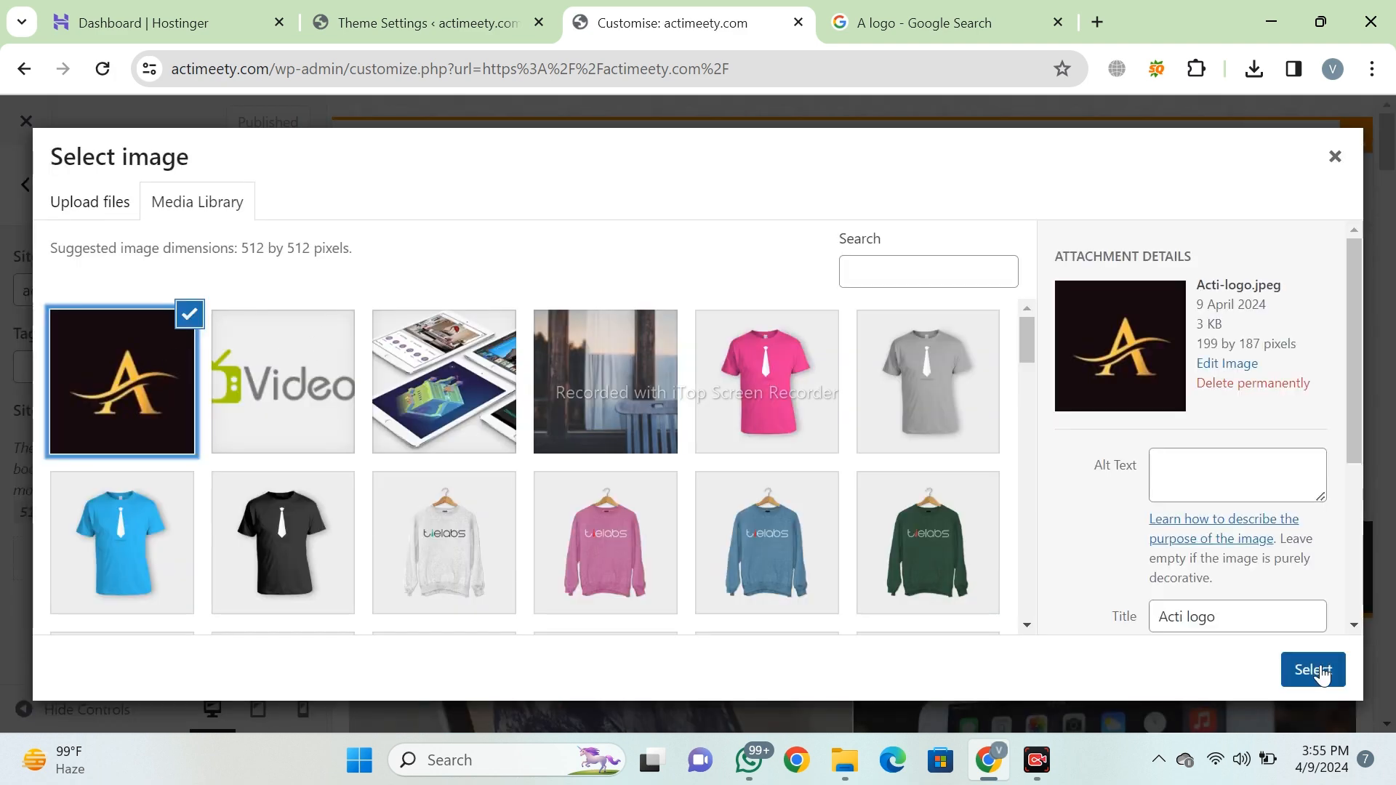
left_click(1321, 666)
left_click(1252, 668)
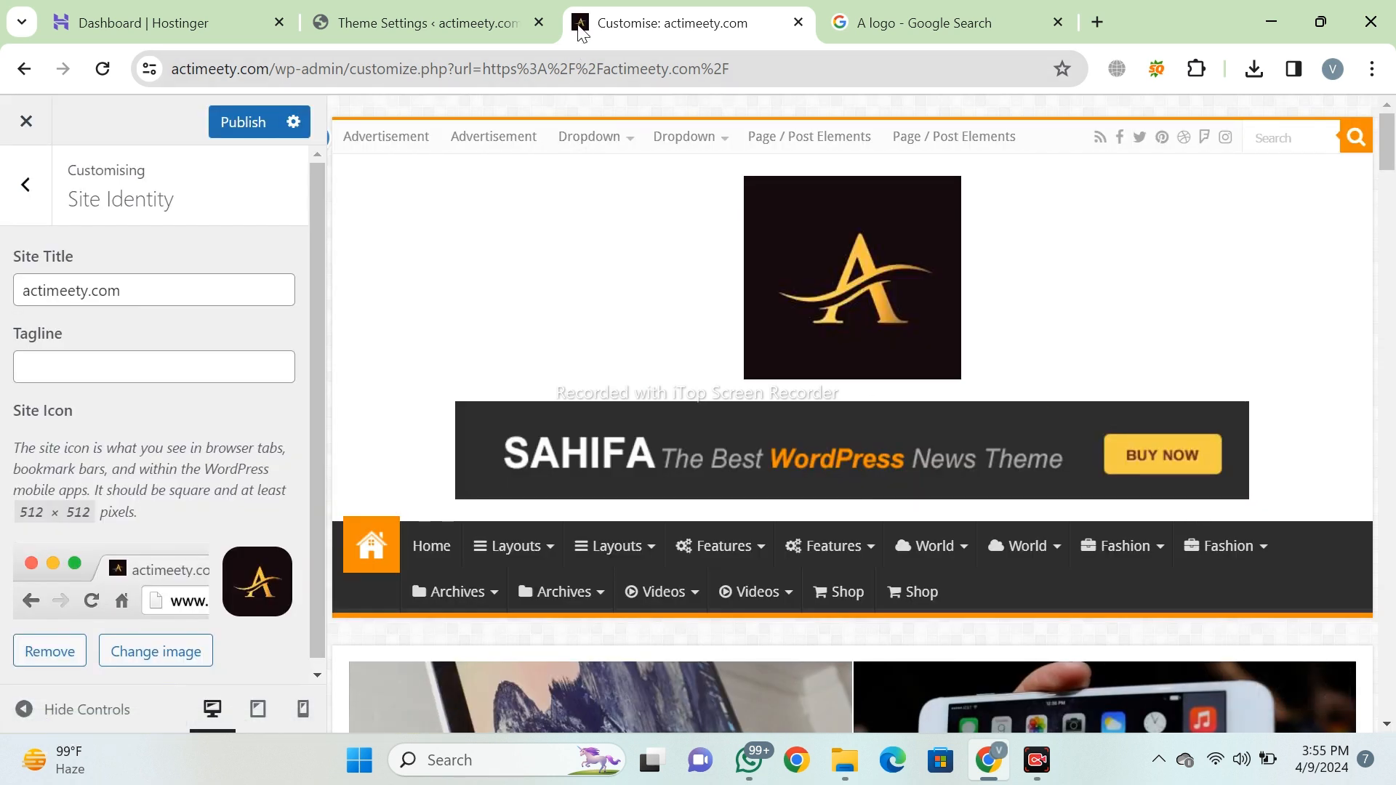
Change the site title to Acti Meety, publish the change and leave the Site Identity section.
triple_click(154, 283)
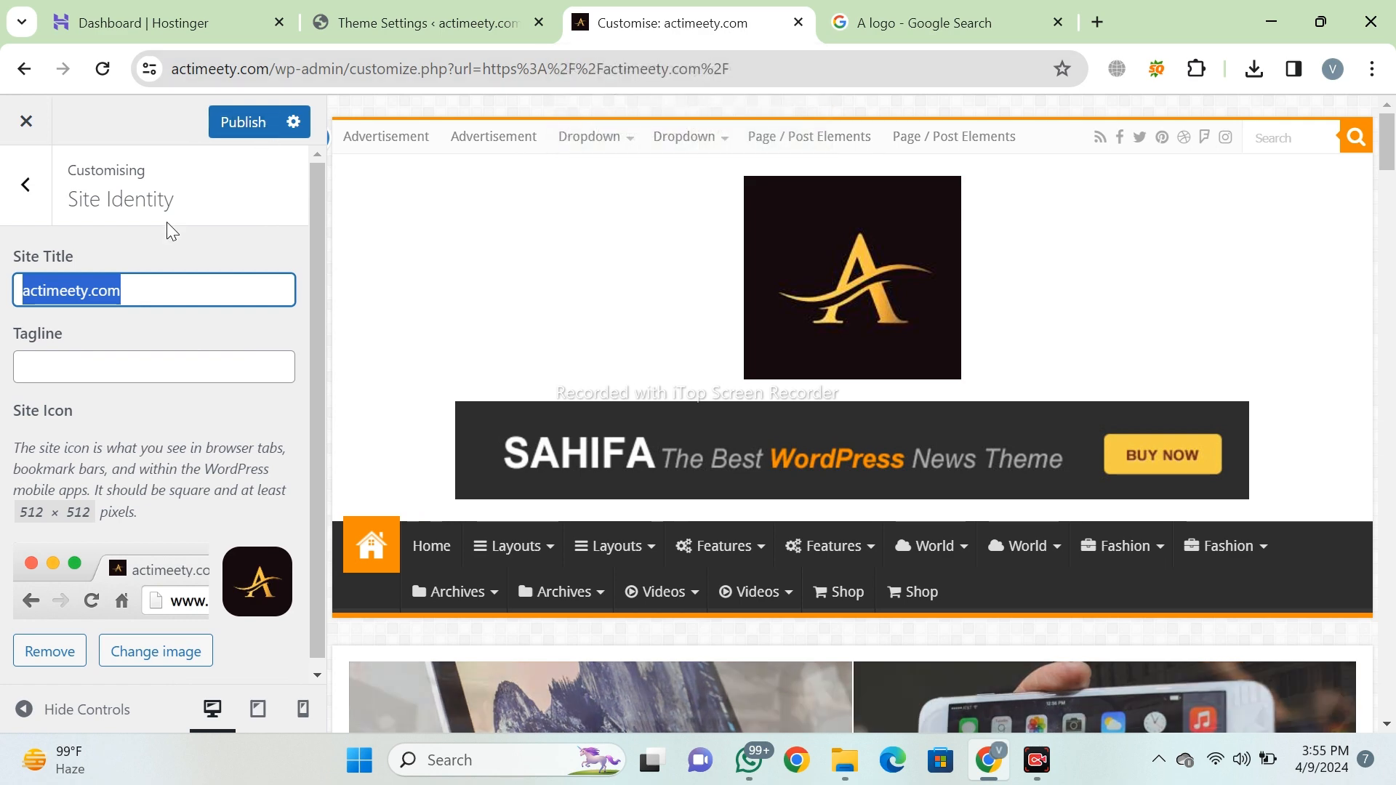
type("Acti Me")
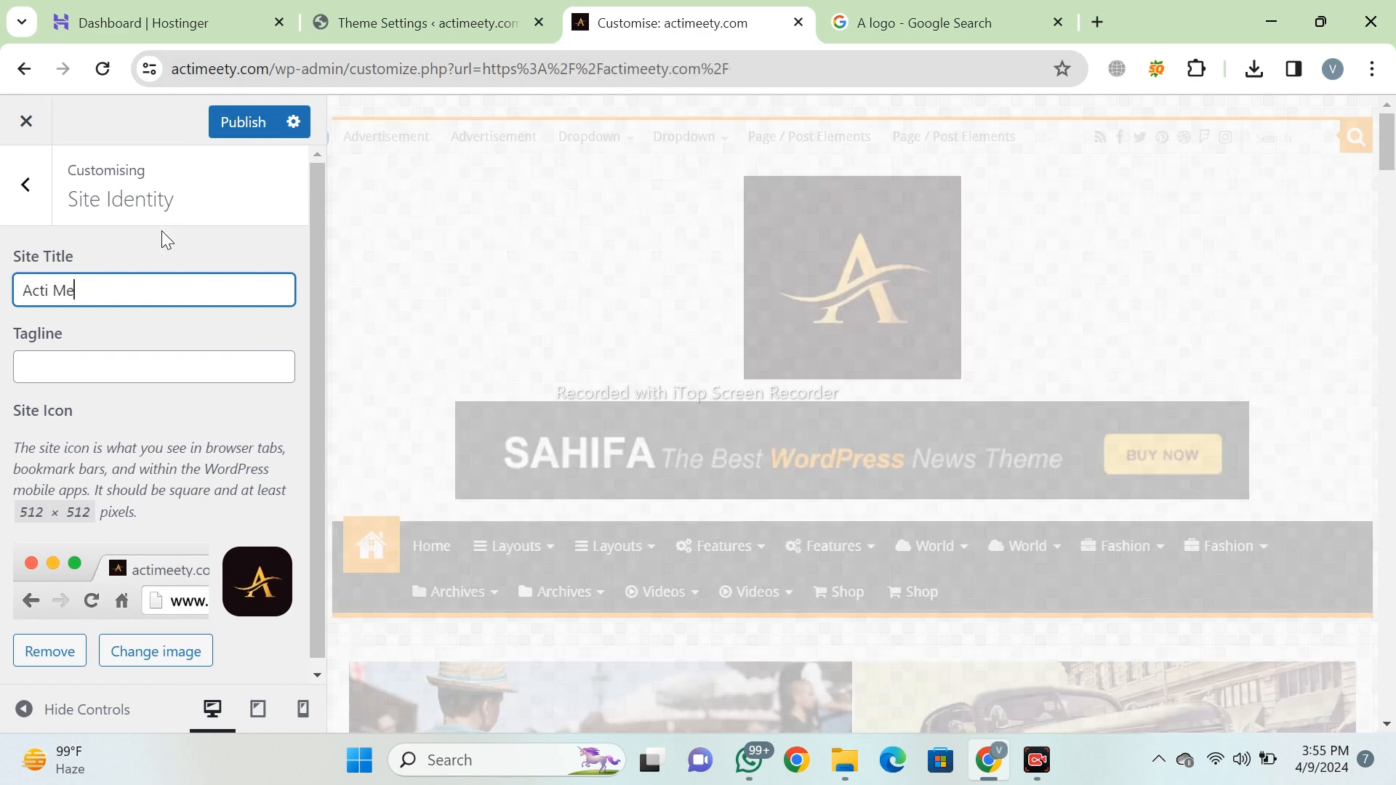
type("ety")
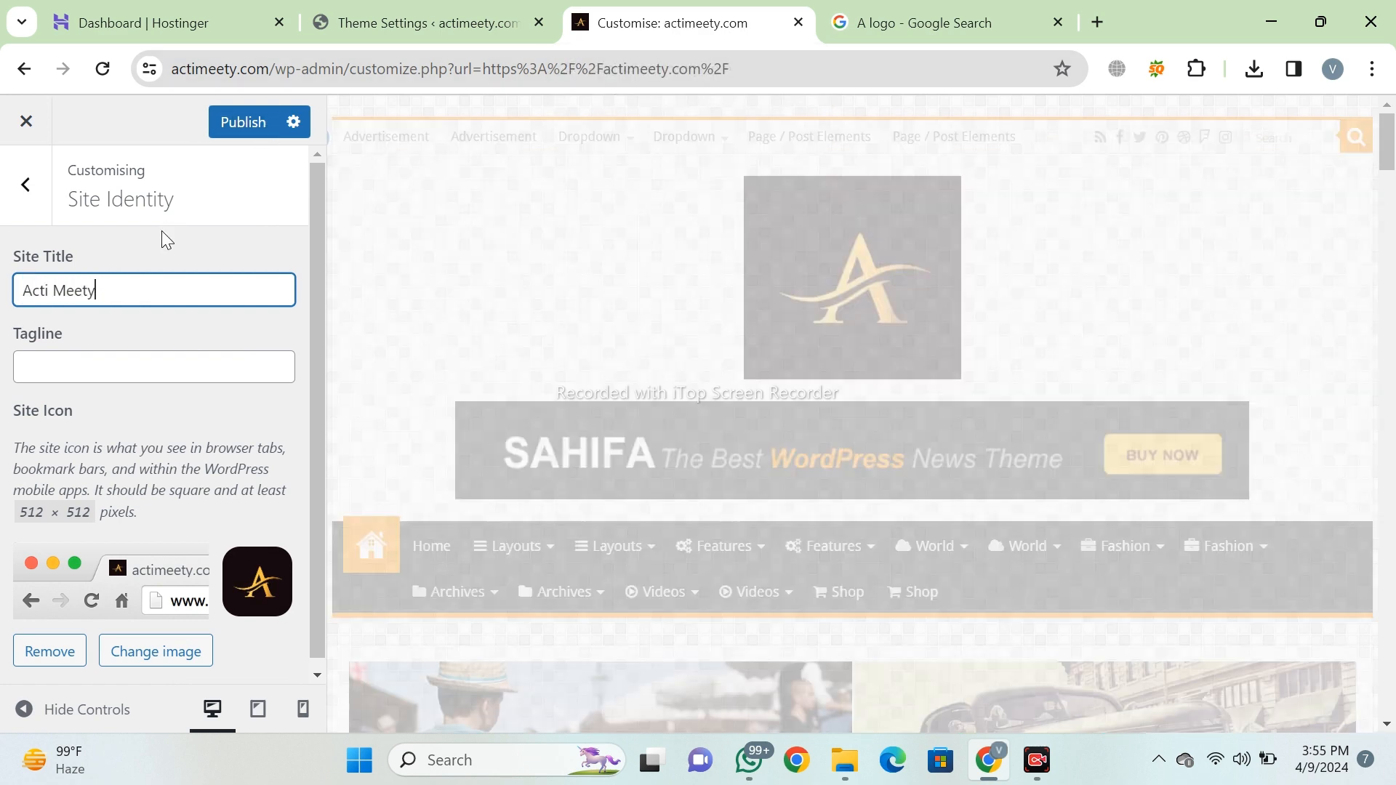
left_click(243, 120)
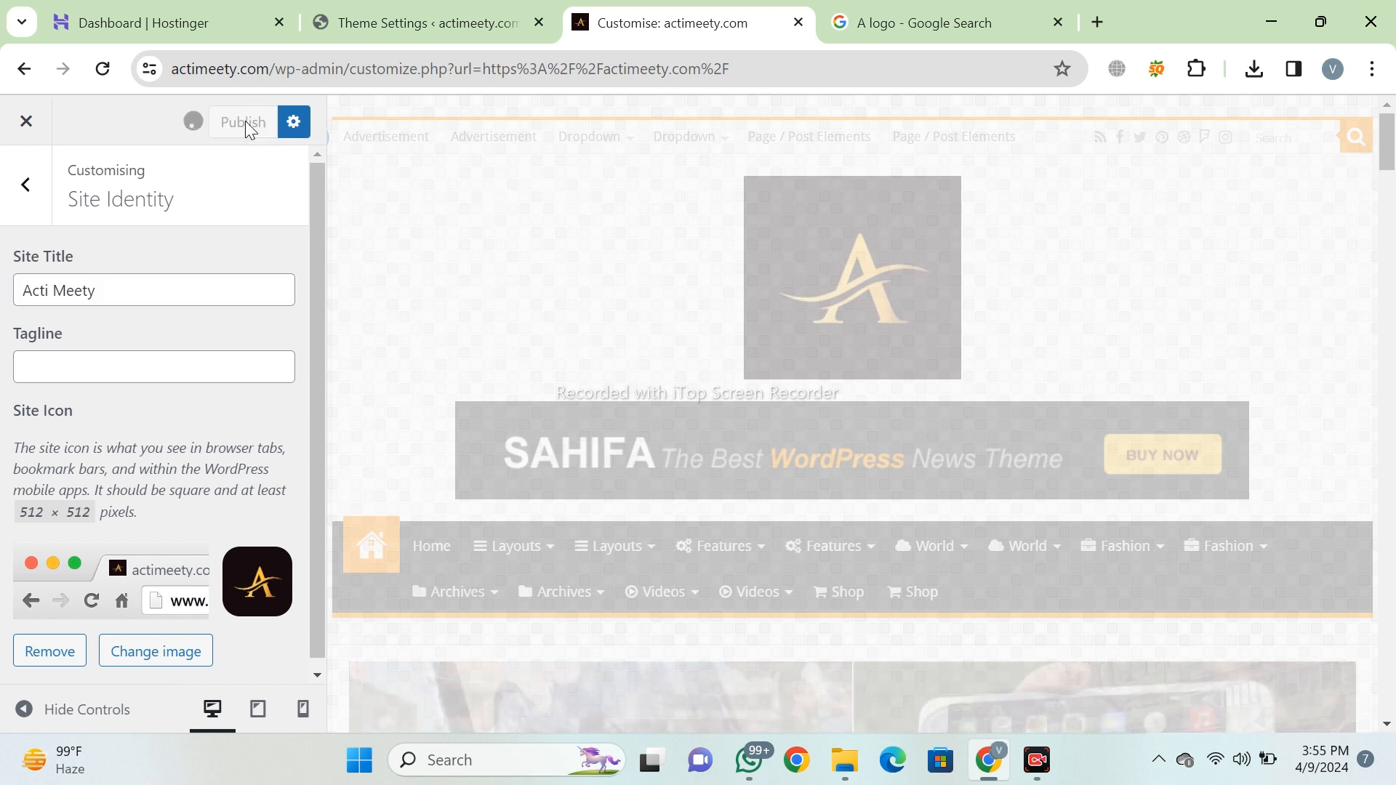
left_click(32, 194)
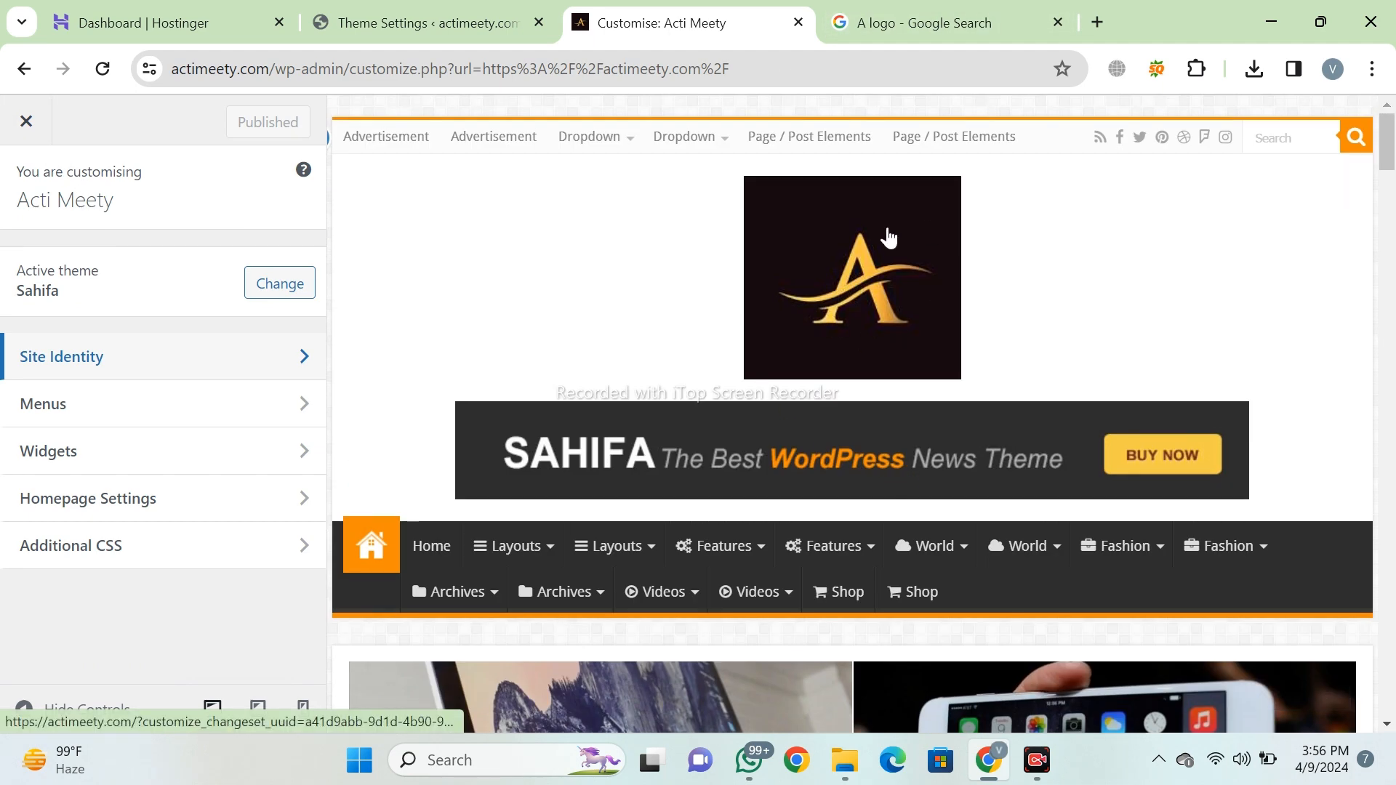
Close the customiser and look over the actimeety.com home page with its header banner.
left_click(28, 125)
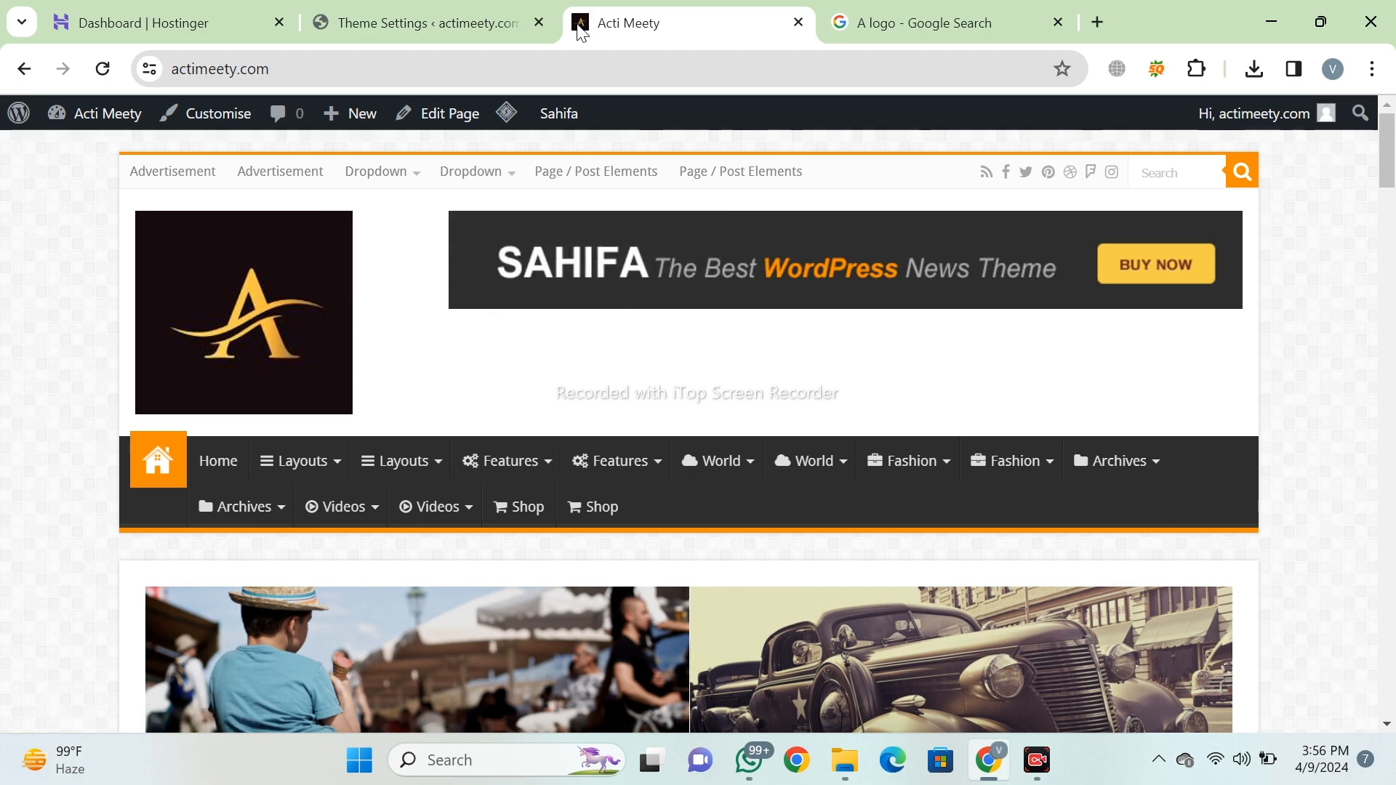
scroll(778, 414, "down", 15)
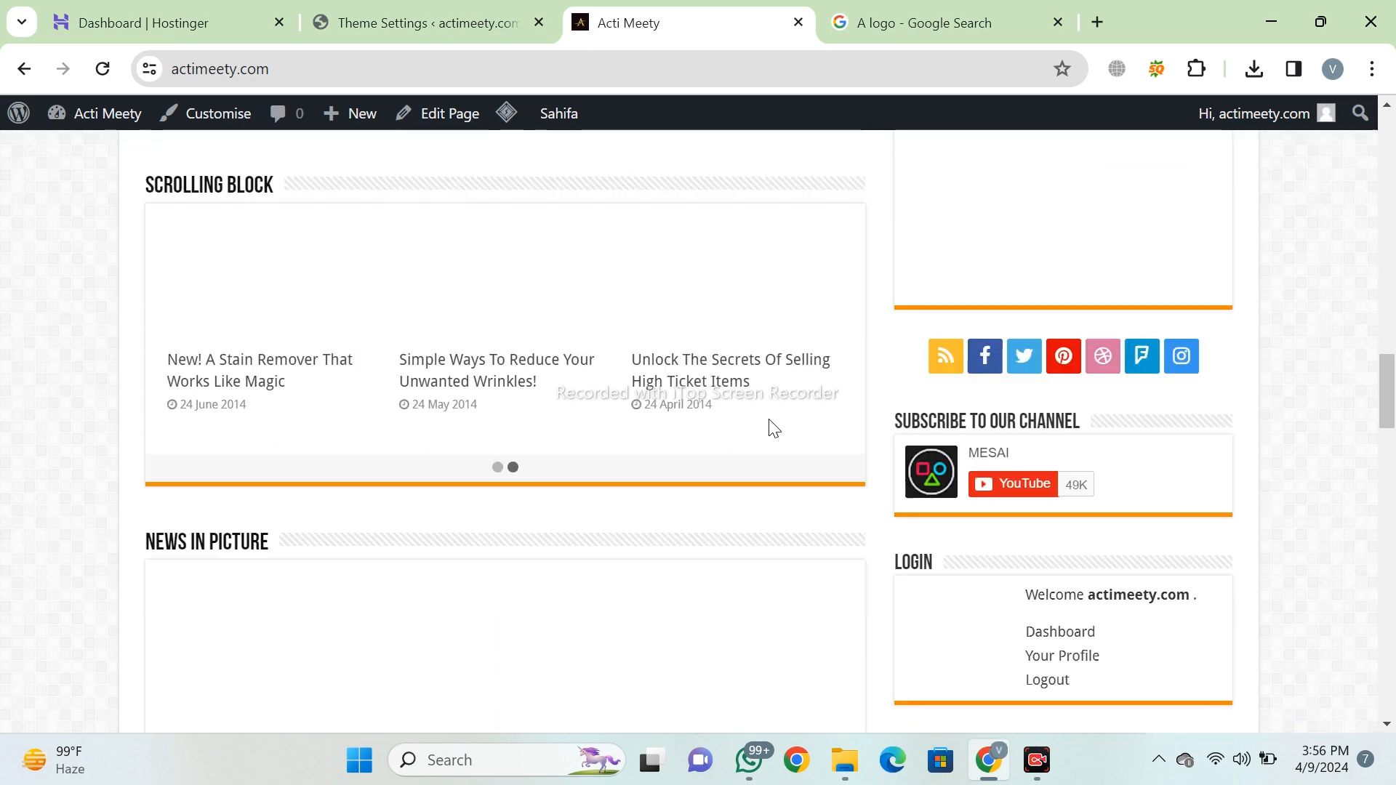
scroll(764, 431, "up", 15)
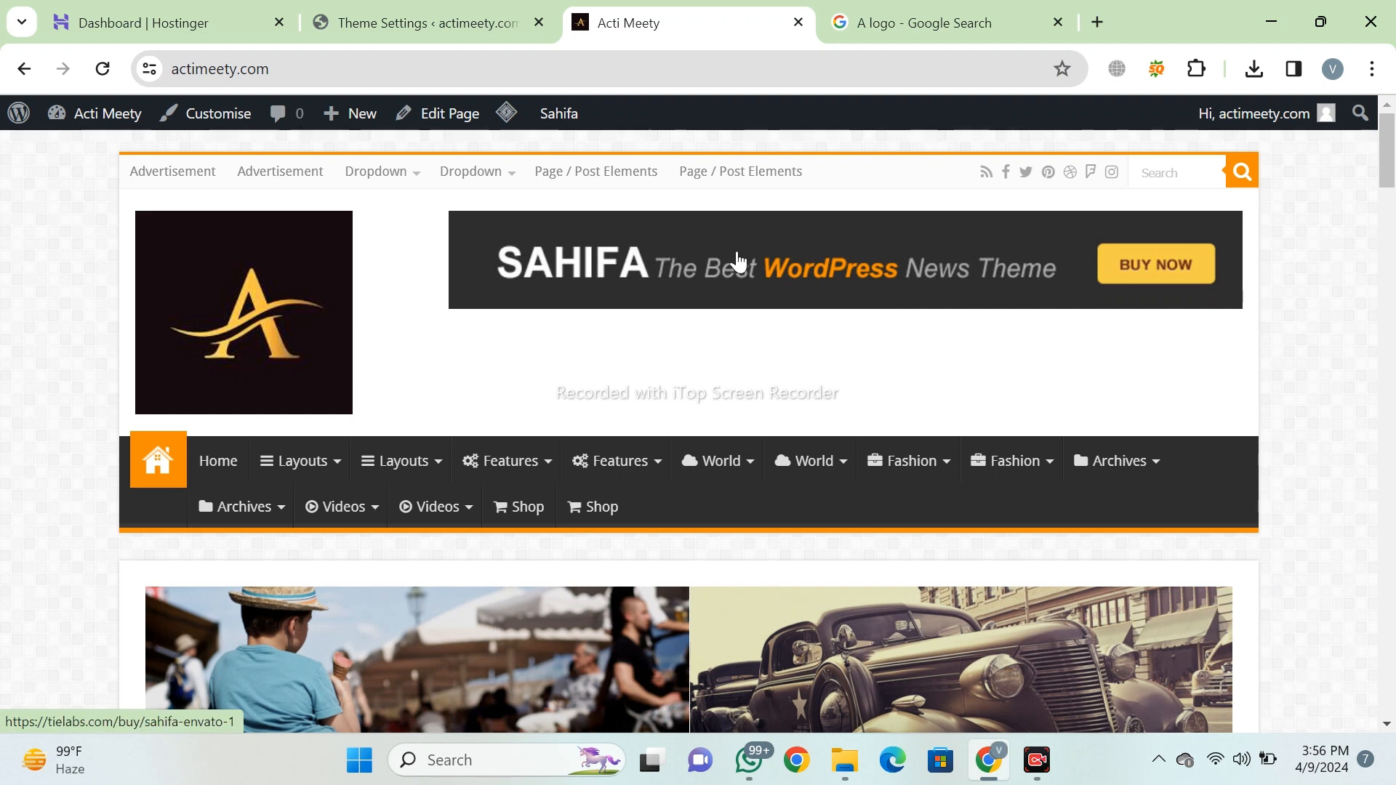
In the theme's Ads Settings, clear the image URL and link of the Top Banner image ad and save the settings.
left_click(429, 22)
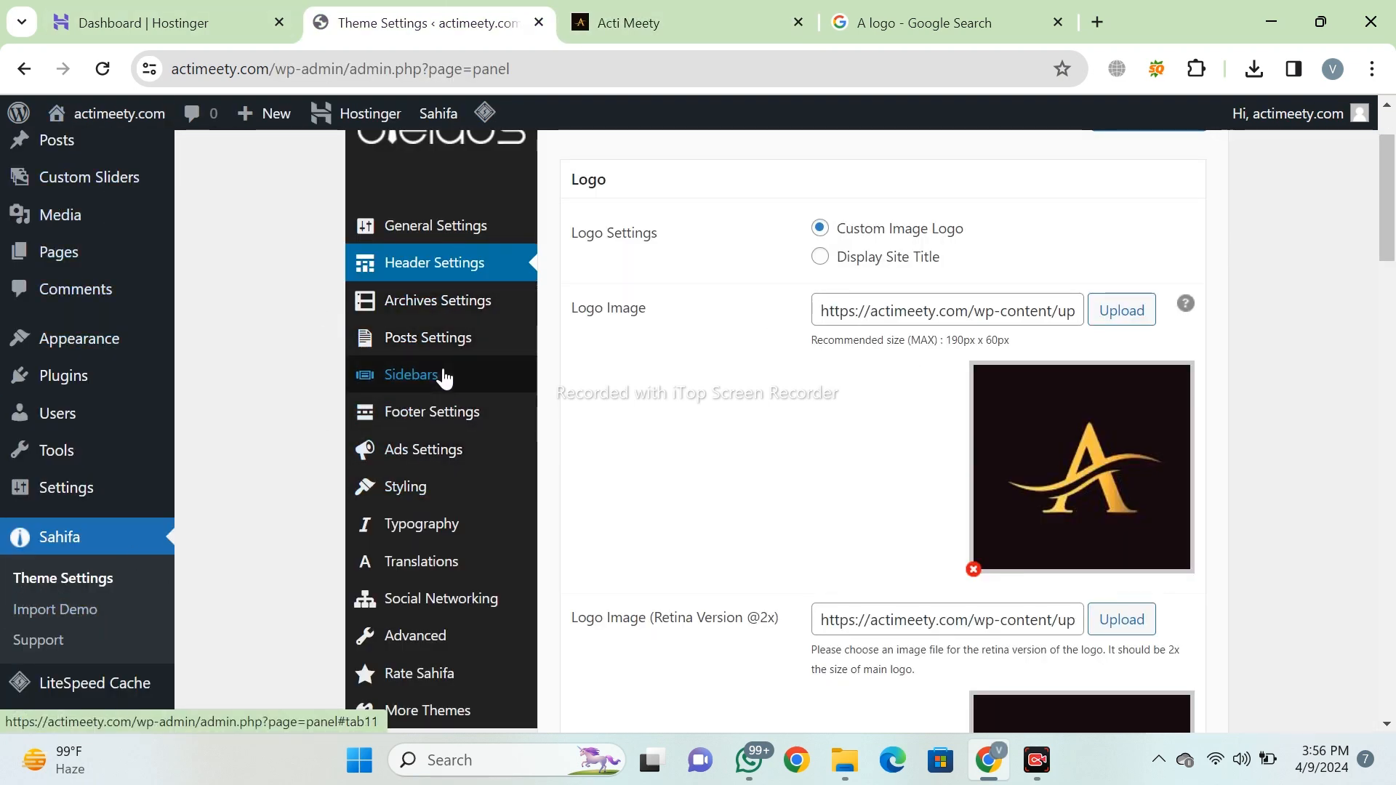
left_click(429, 454)
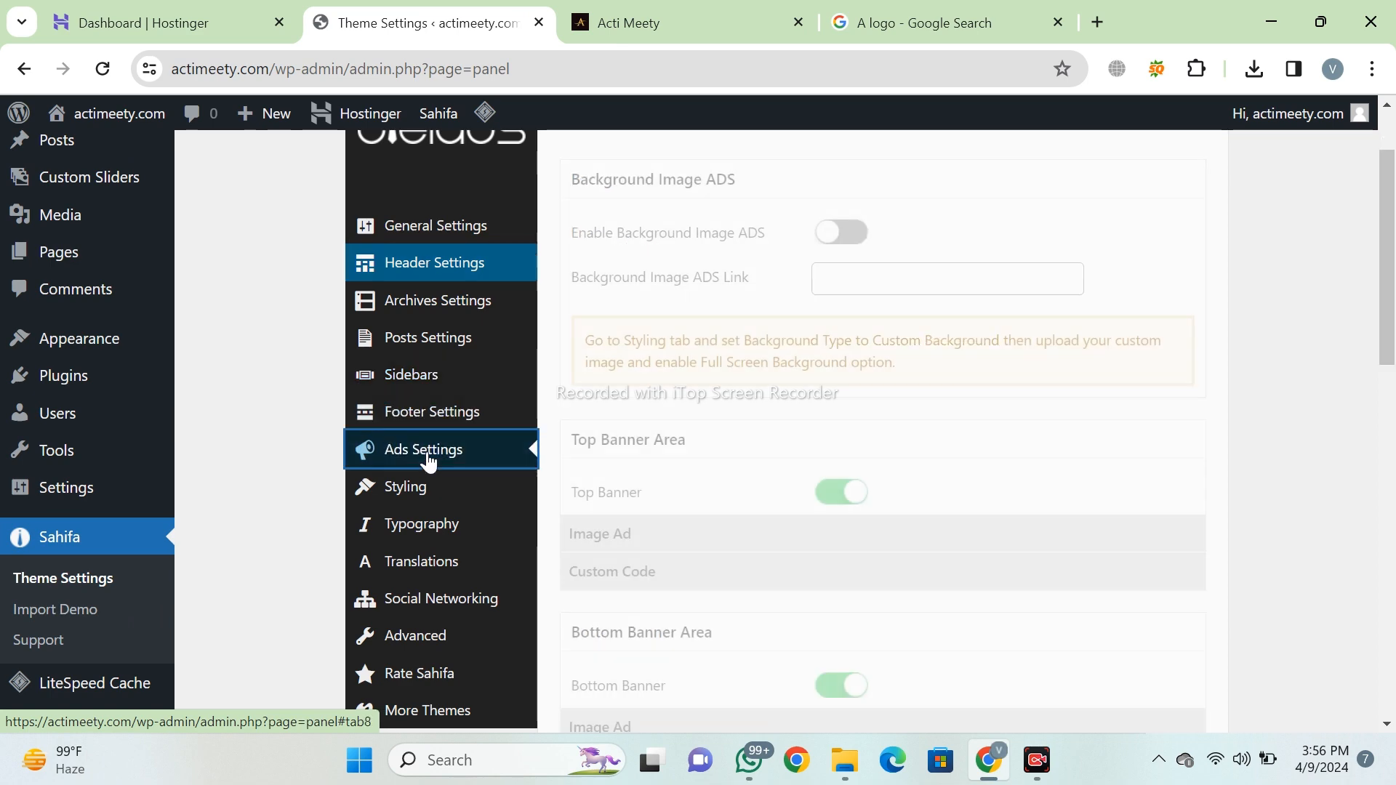
scroll(794, 451, "down", 3)
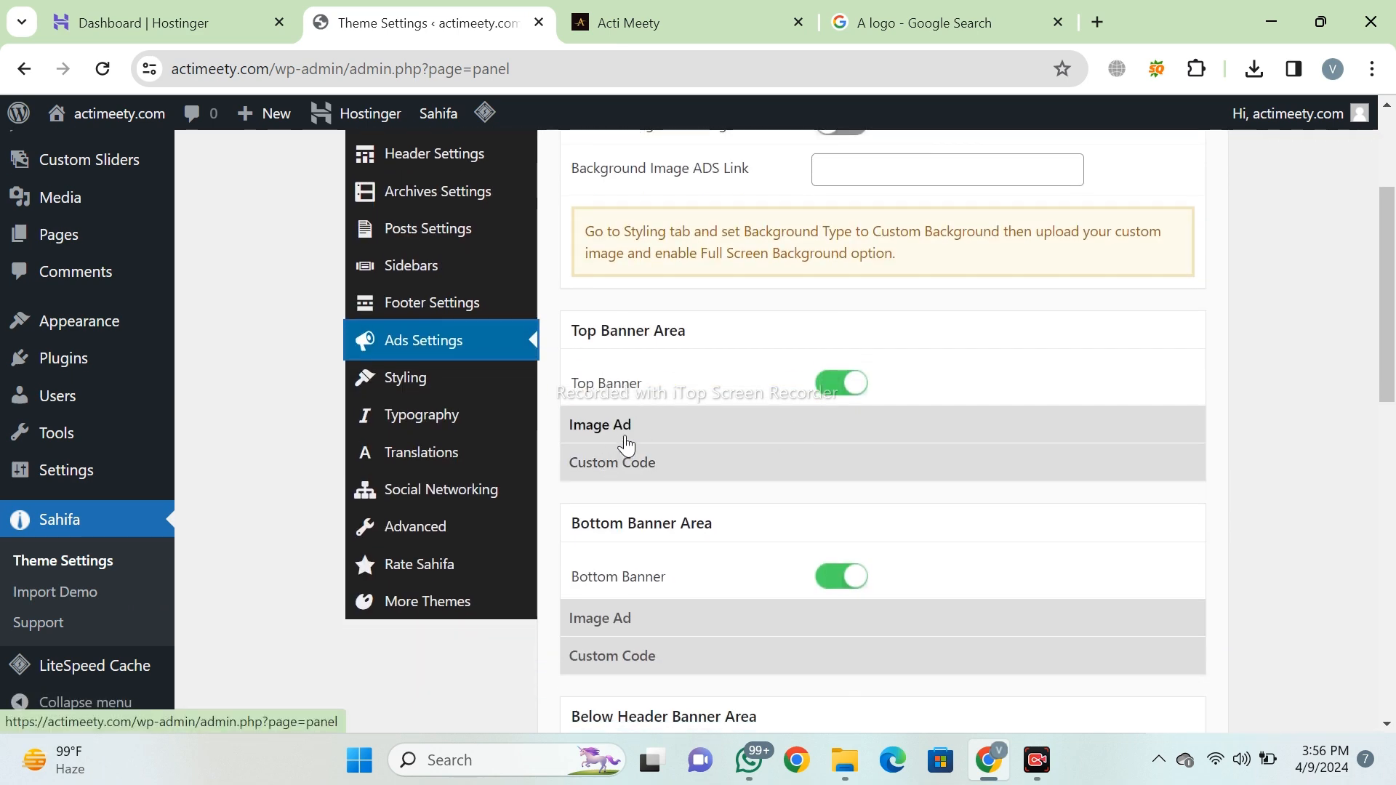
left_click(618, 432)
scroll(875, 401, "down", 3)
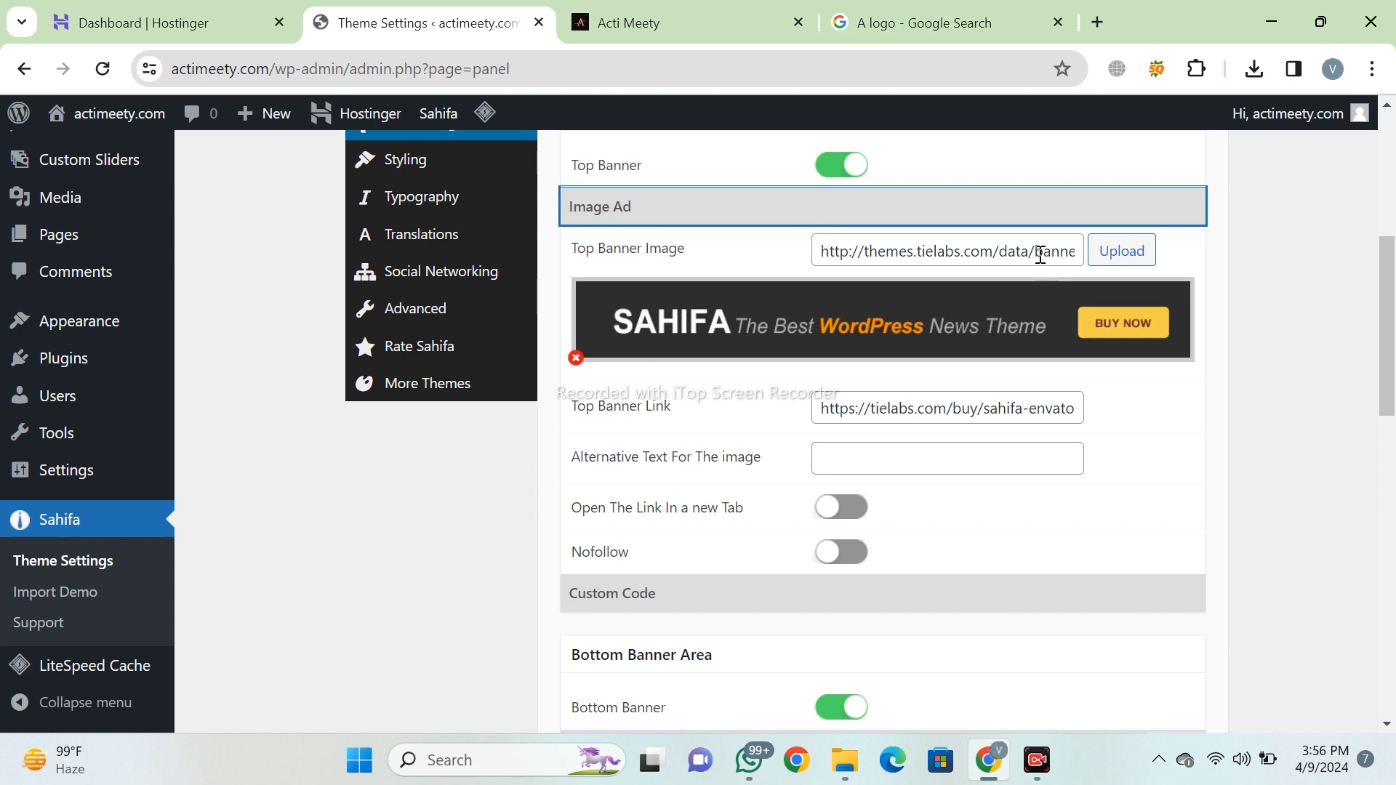
triple_click(1040, 254)
key("BackSpace")
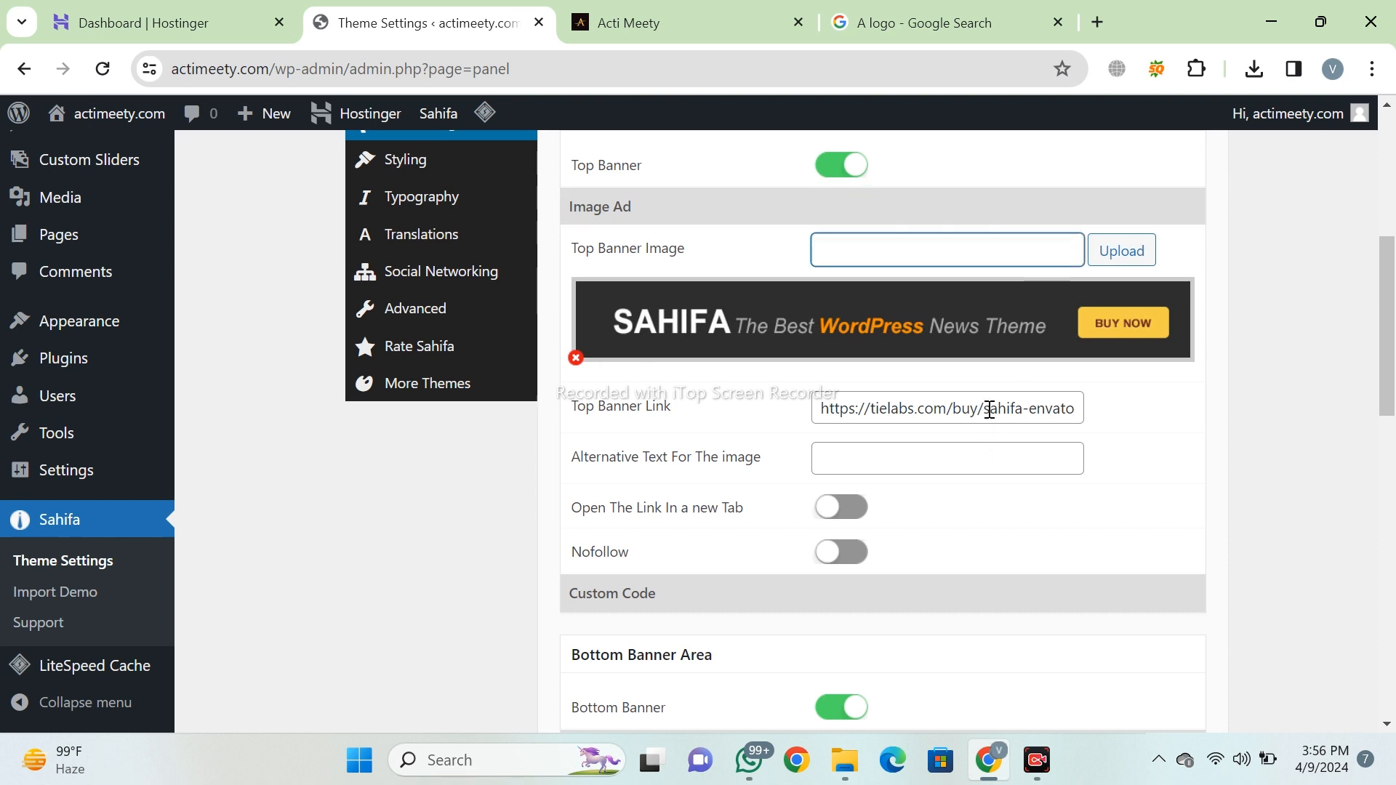
double_click(990, 409)
triple_click(978, 352)
key("BackSpace")
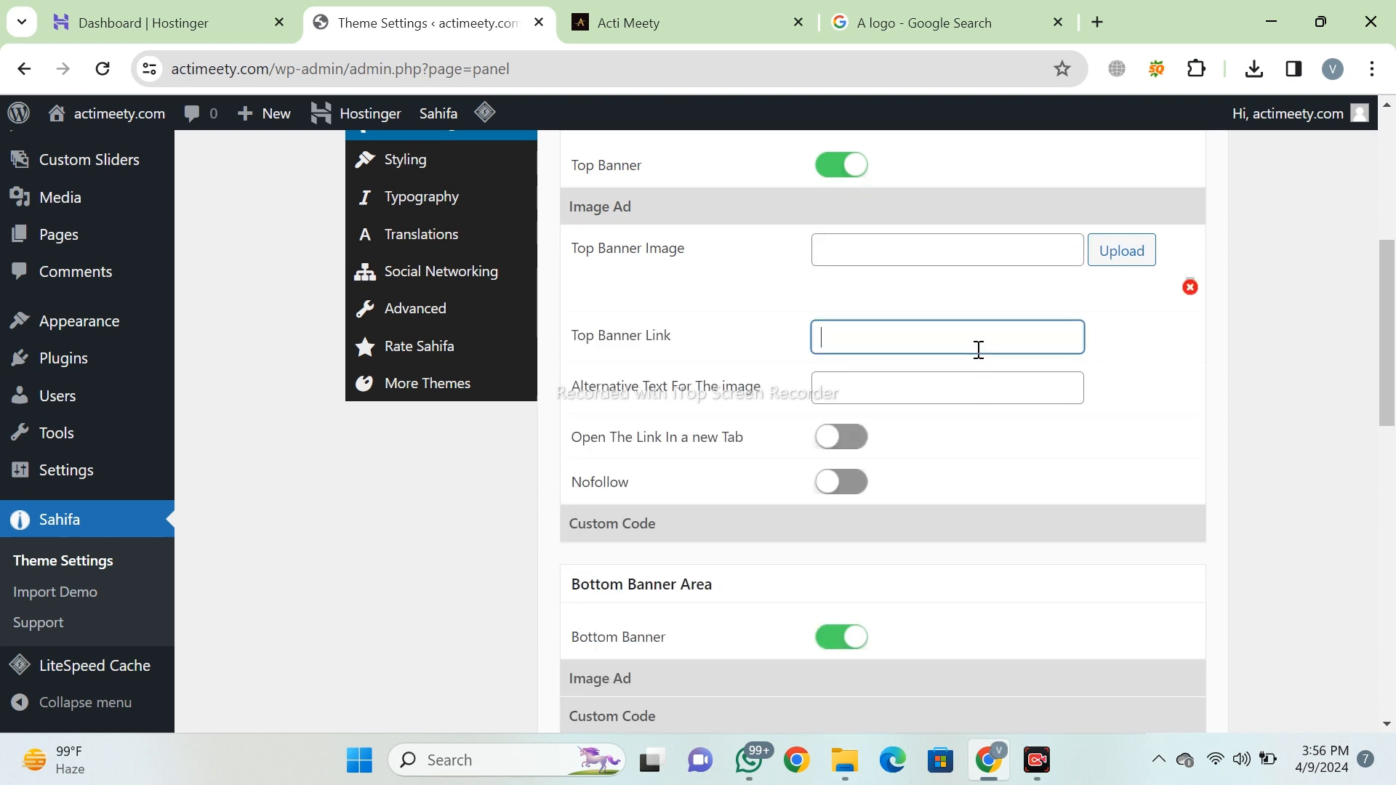
scroll(1147, 270, "up", 6)
left_click(1149, 220)
Clear the image URL and link of the Bottom Banner image ad and save the settings.
scroll(778, 473, "down", 10)
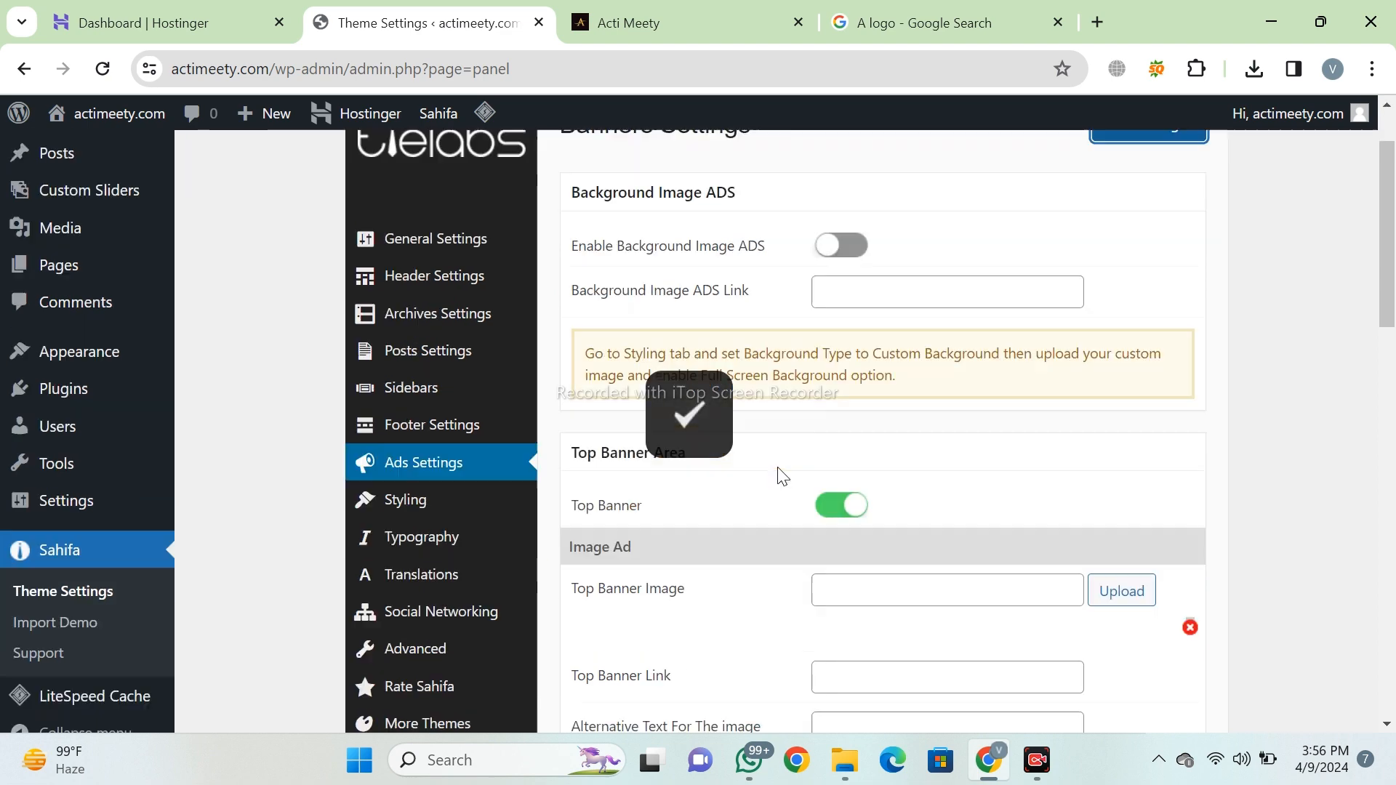
left_click(747, 248)
left_click(964, 294)
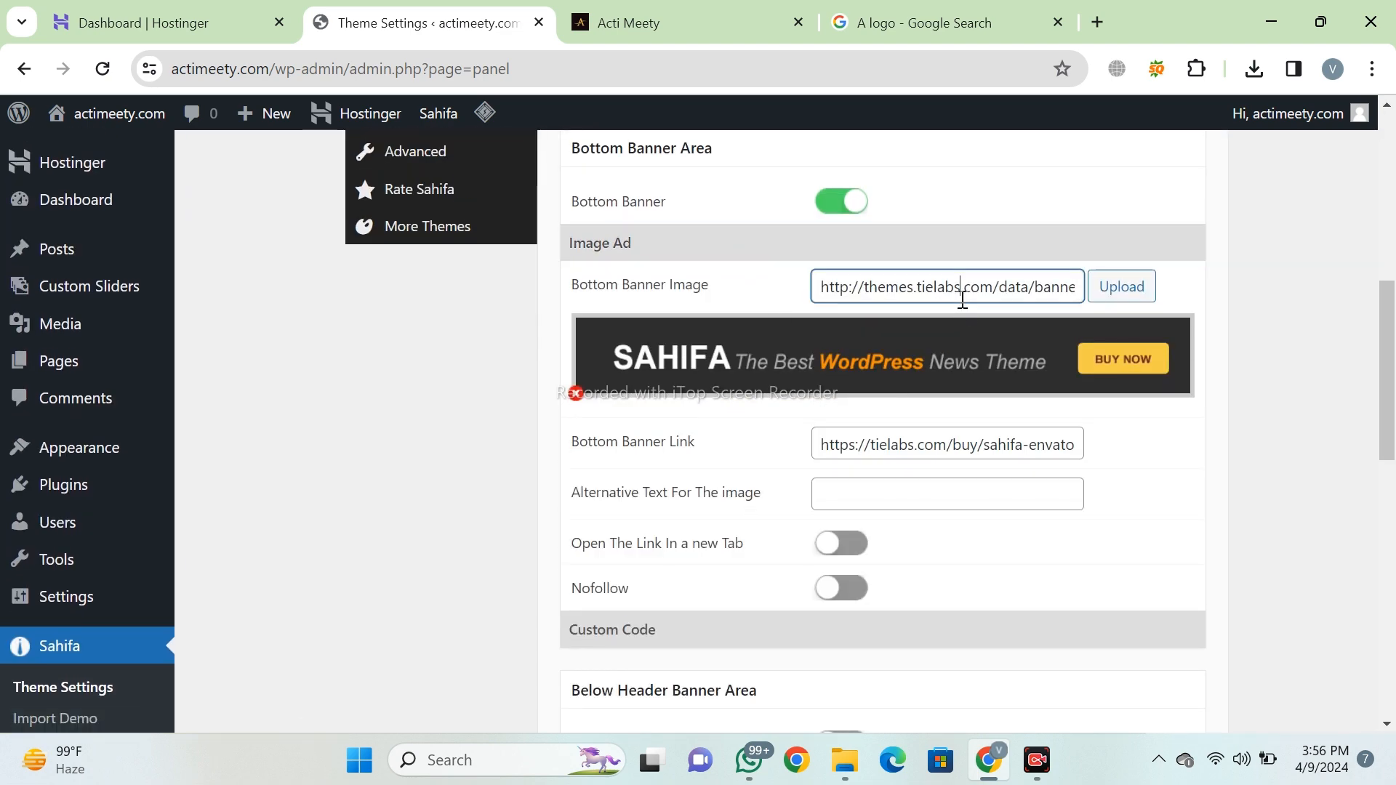
key("ctrl+a")
key("BackSpace")
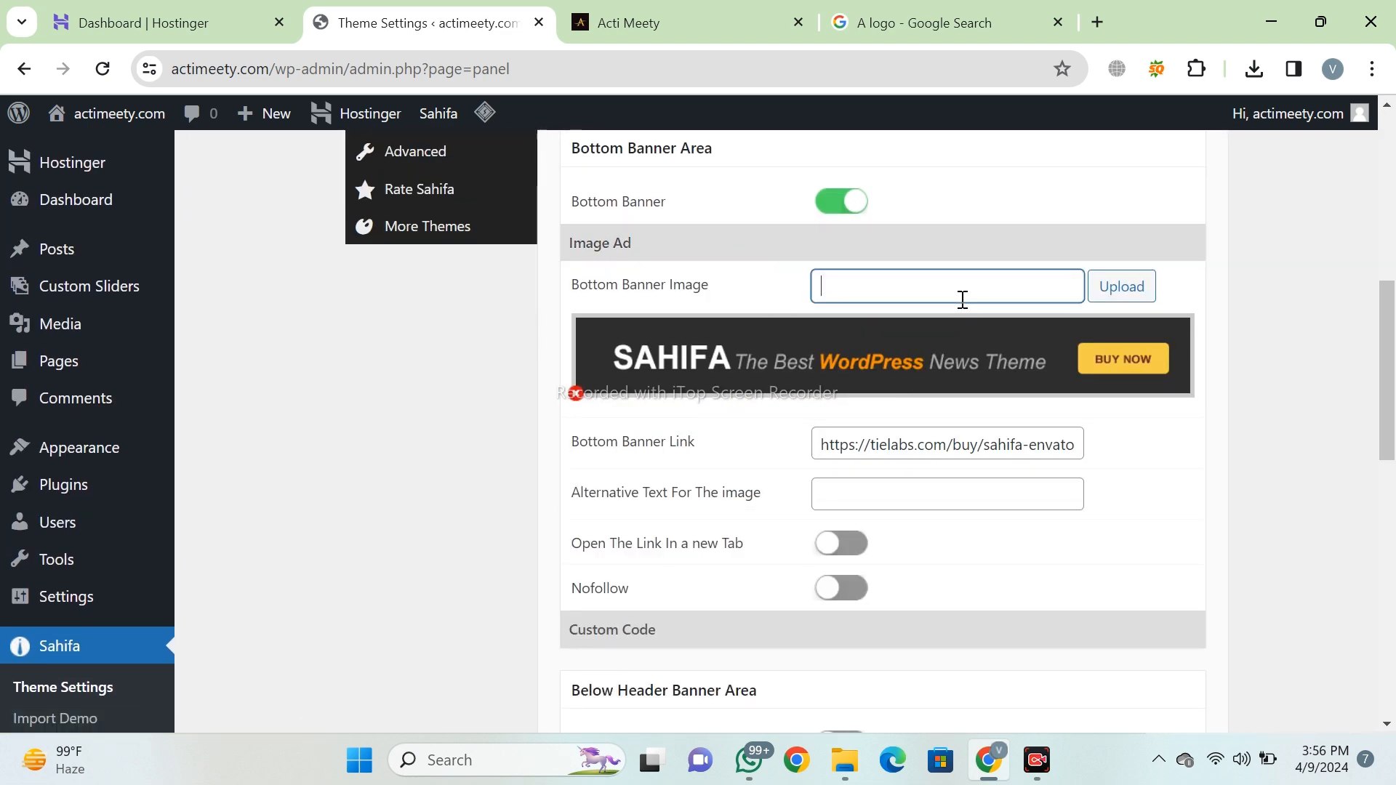
double_click(969, 452)
triple_click(966, 376)
key("BackSpace")
scroll(974, 371, "up", 7)
left_click(1141, 222)
Go through the ad options of the remaining banner areas and save the ads settings.
scroll(1015, 367, "down", 4)
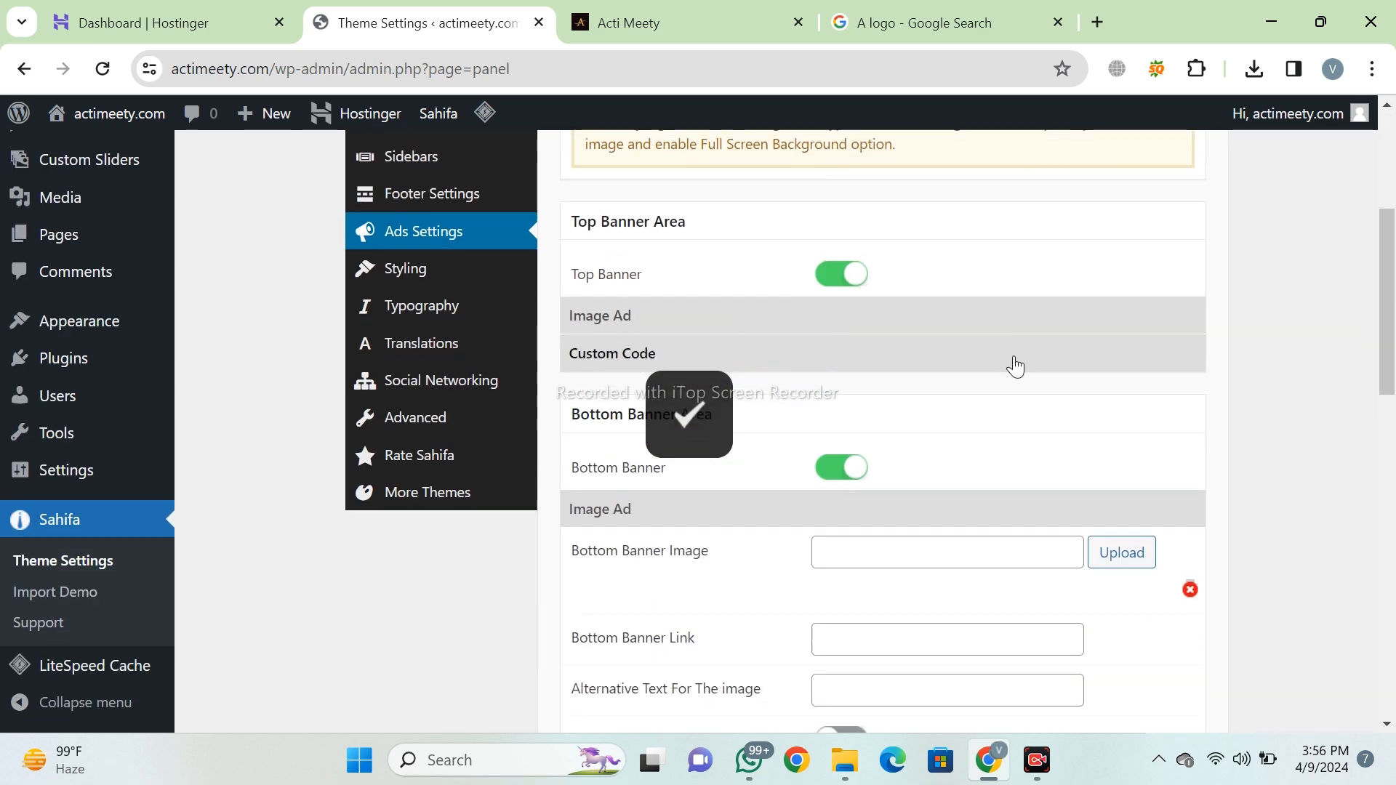
scroll(1016, 367, "down", 8)
left_click(720, 331)
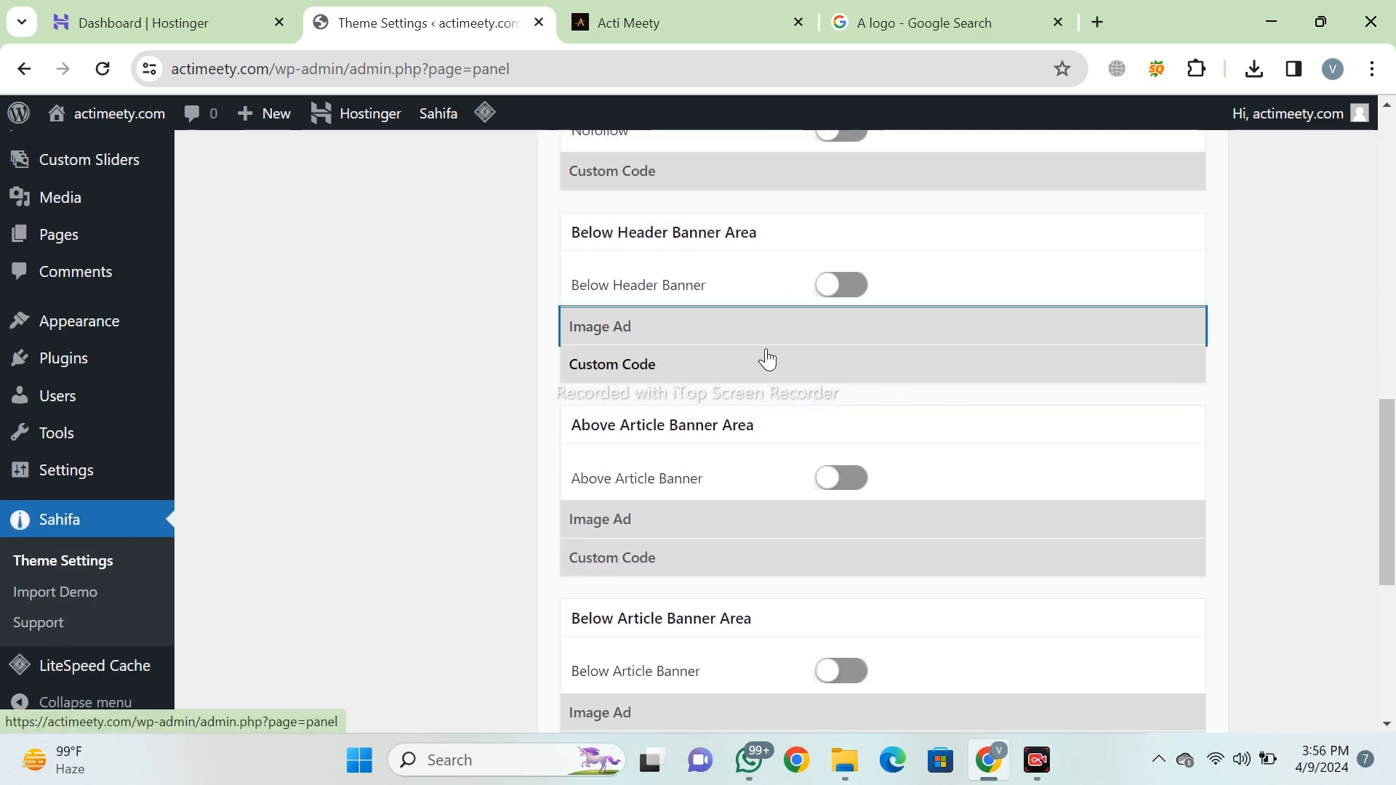
scroll(770, 352, "down", 4)
scroll(866, 363, "up", 1)
scroll(799, 356, "down", 4)
left_click(731, 495)
scroll(739, 649, "down", 4)
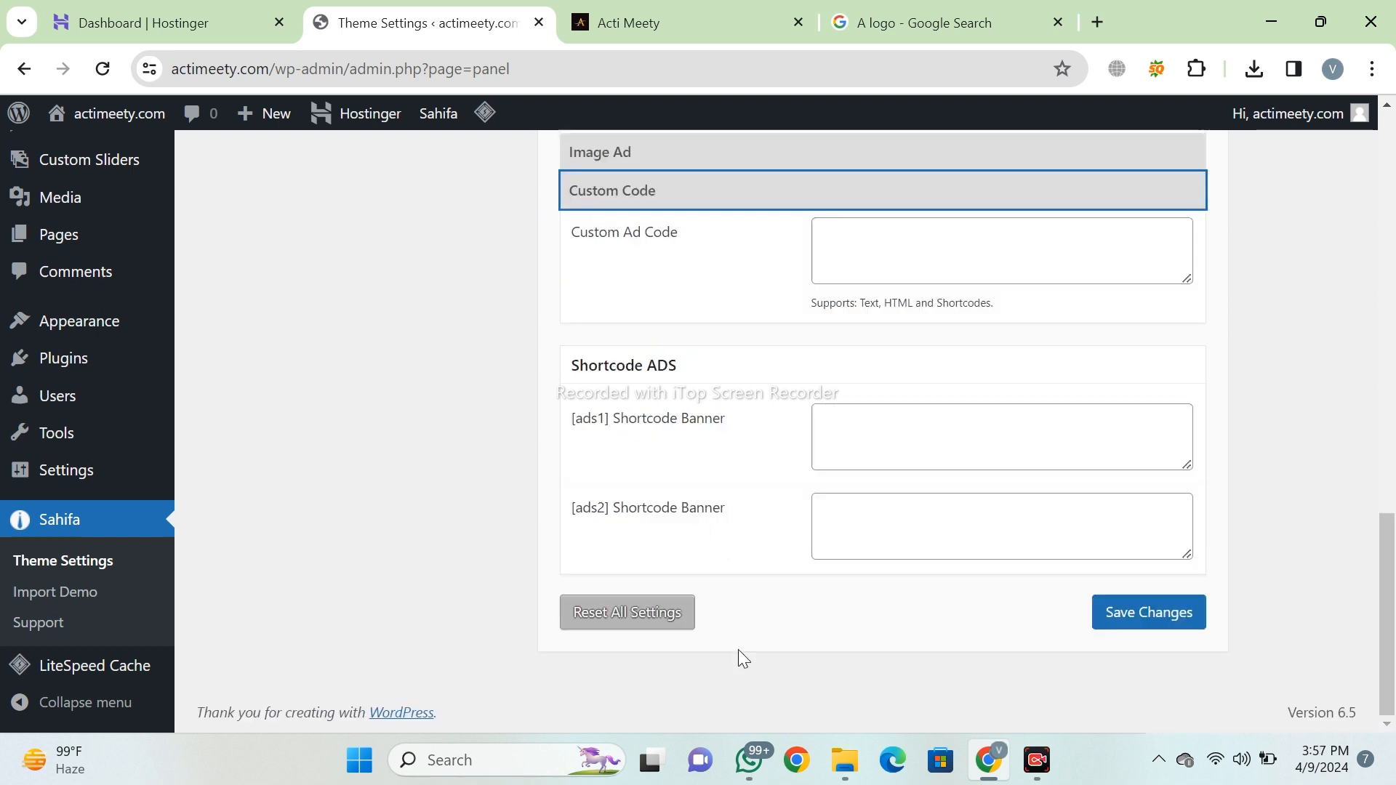
left_click(1167, 622)
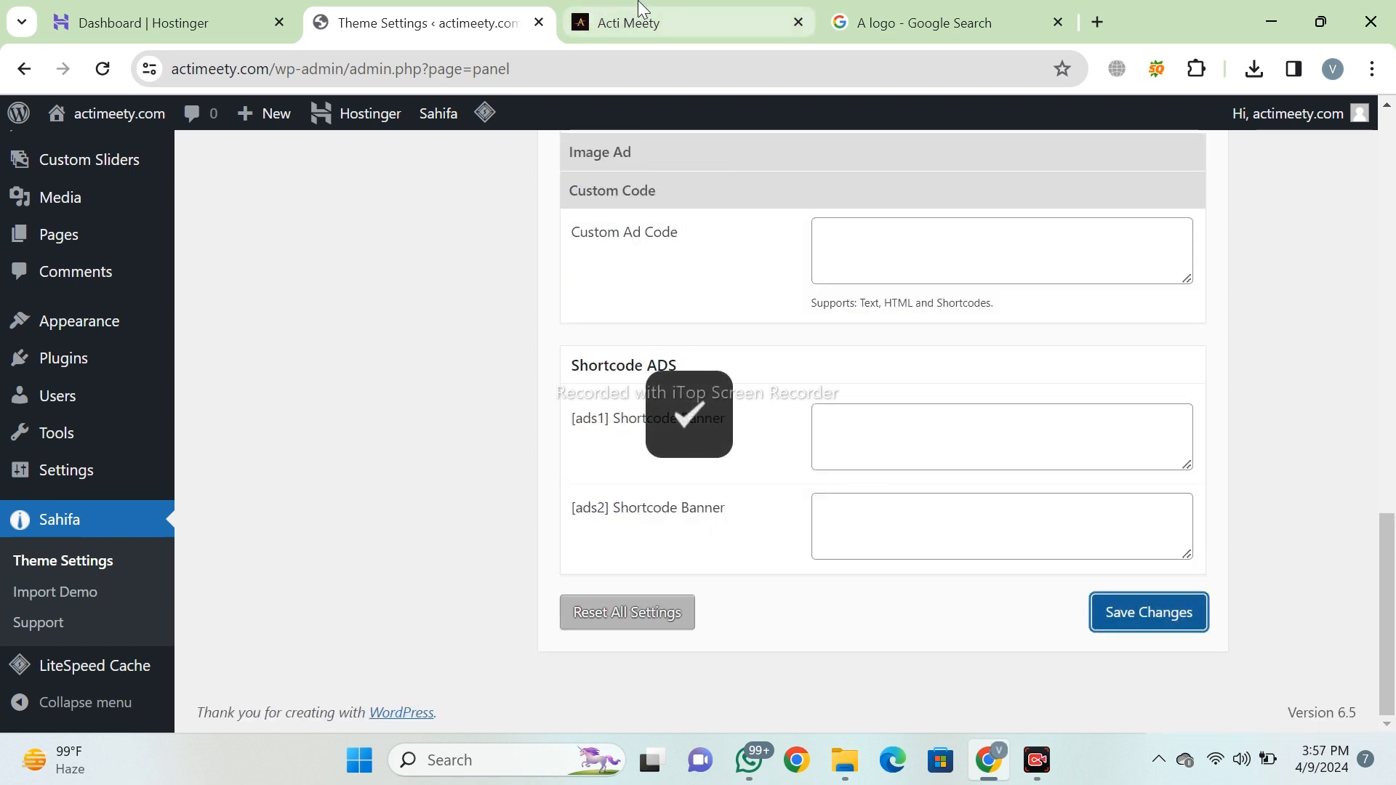
Reload the actimeety.com home page and check whether the Sahifa banner is gone.
left_click(639, 19)
left_click(527, 80)
key("Return")
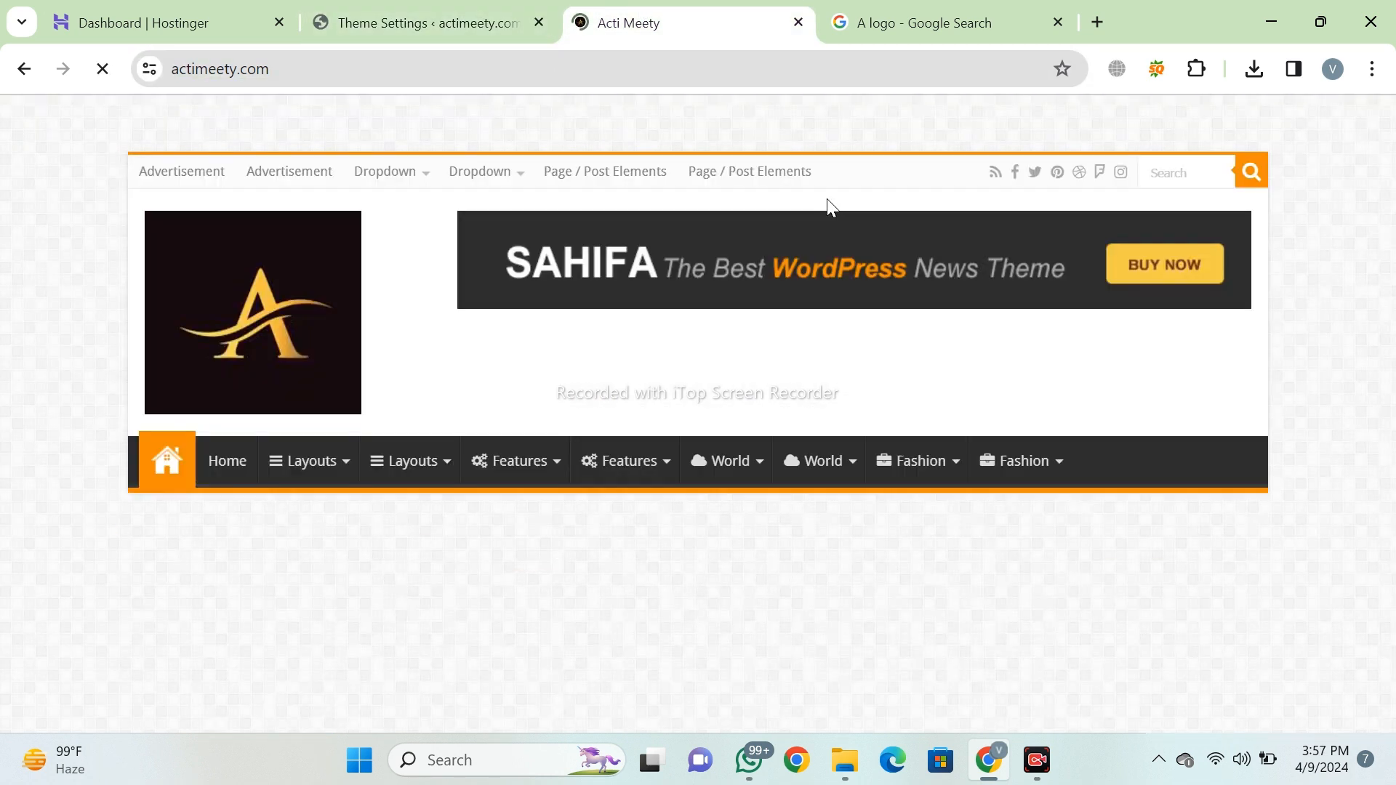
scroll(727, 363, "down", 15)
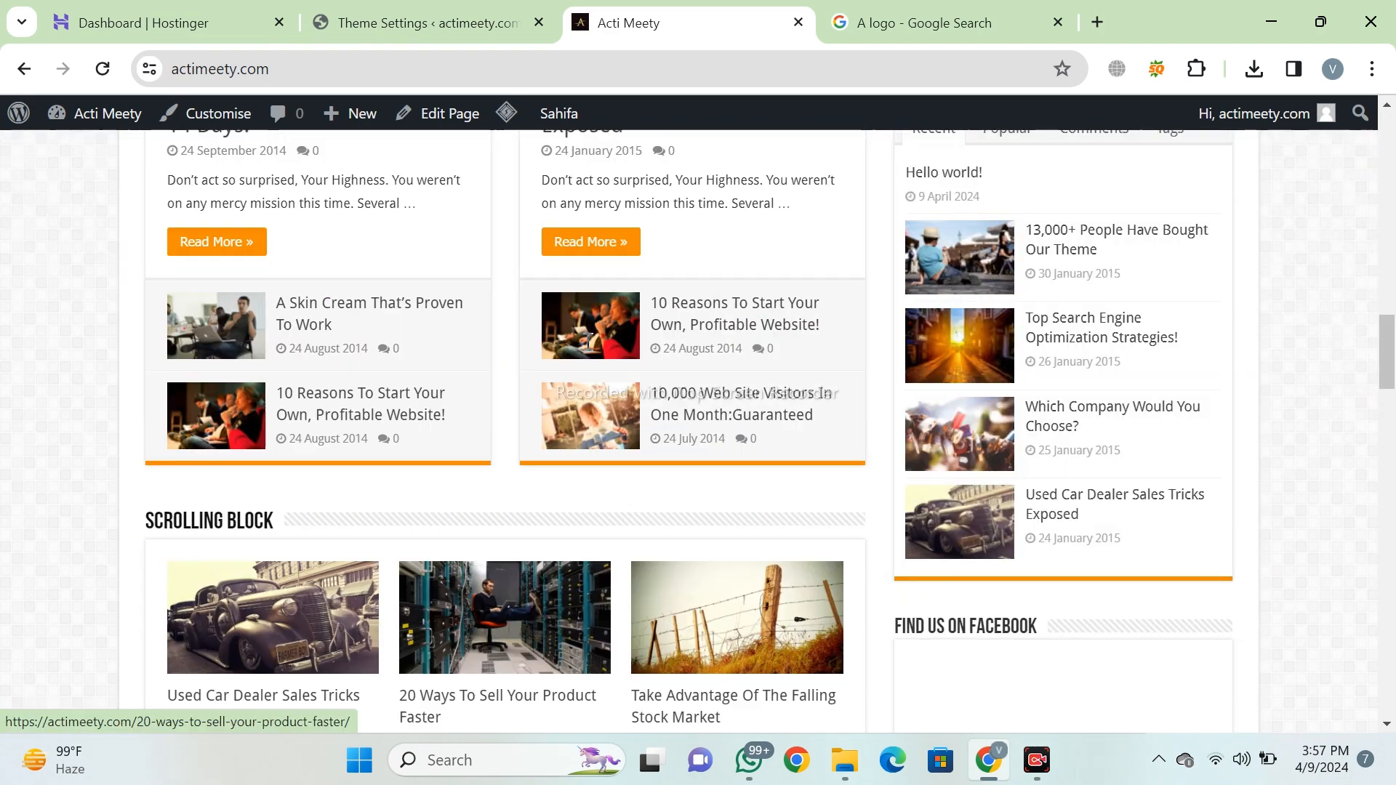
scroll(587, 182, "up", 10)
scroll(587, 182, "up", 3)
Reload the home page once more and examine the header, navigation menu and featured posts.
left_click(610, 64)
key("Return")
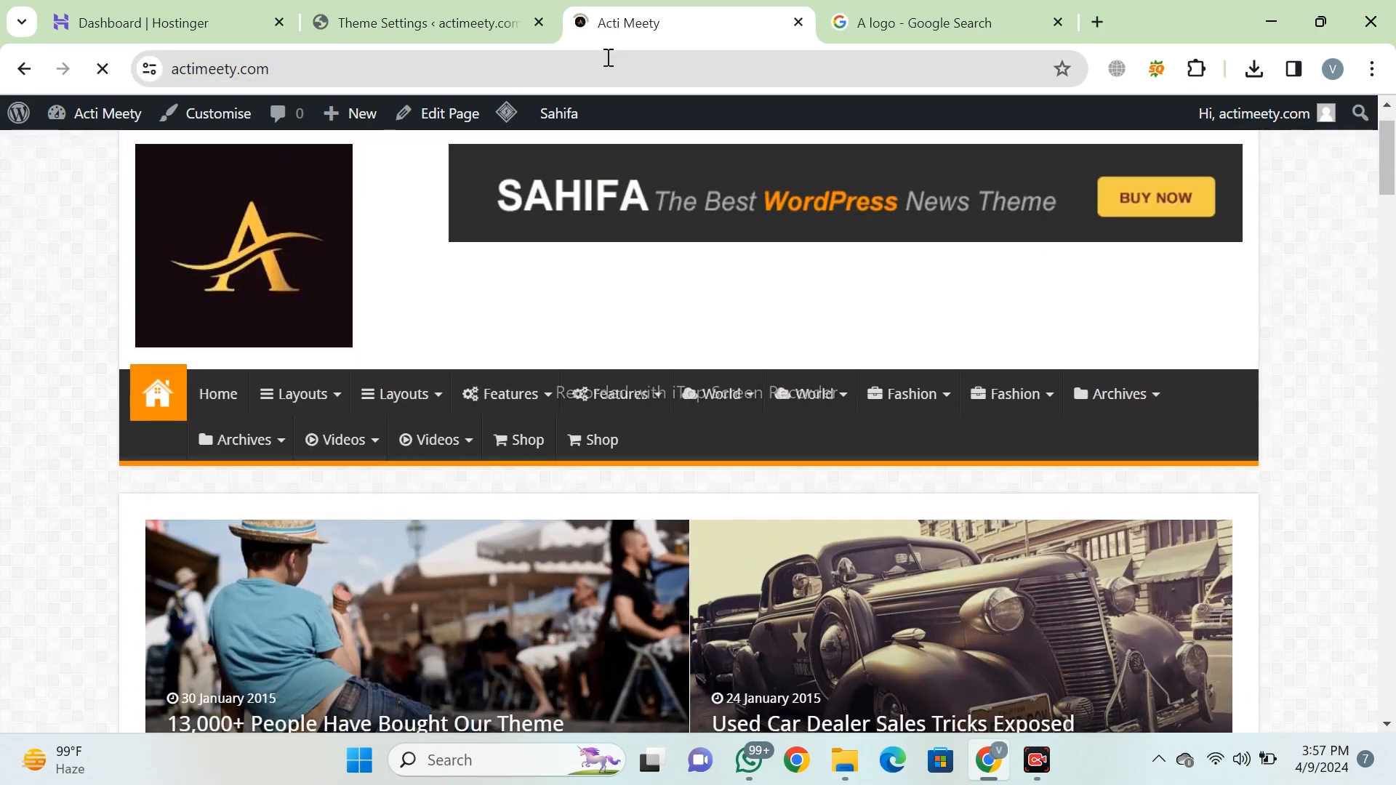
scroll(783, 351, "down", 2)
scroll(788, 352, "up", 3)
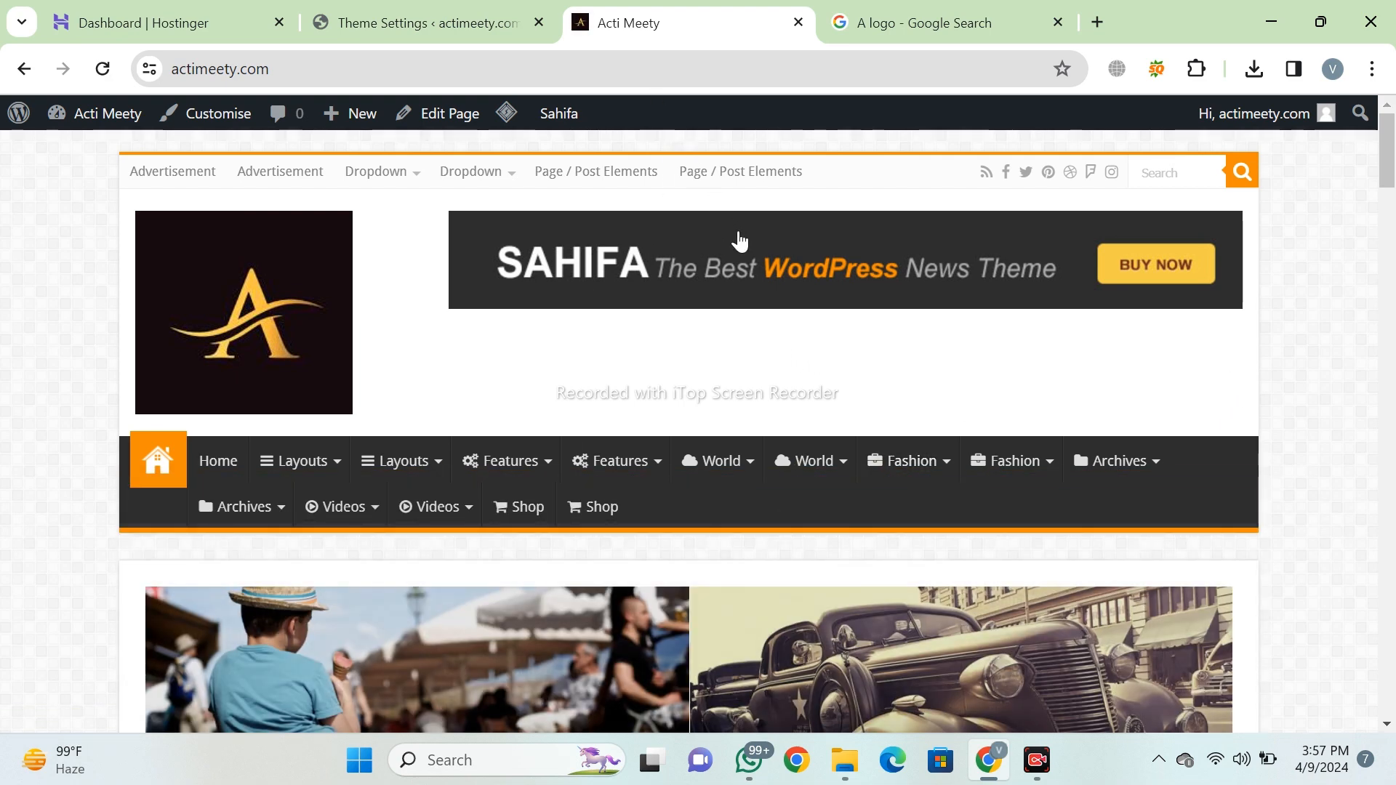
scroll(826, 309, "down", 12)
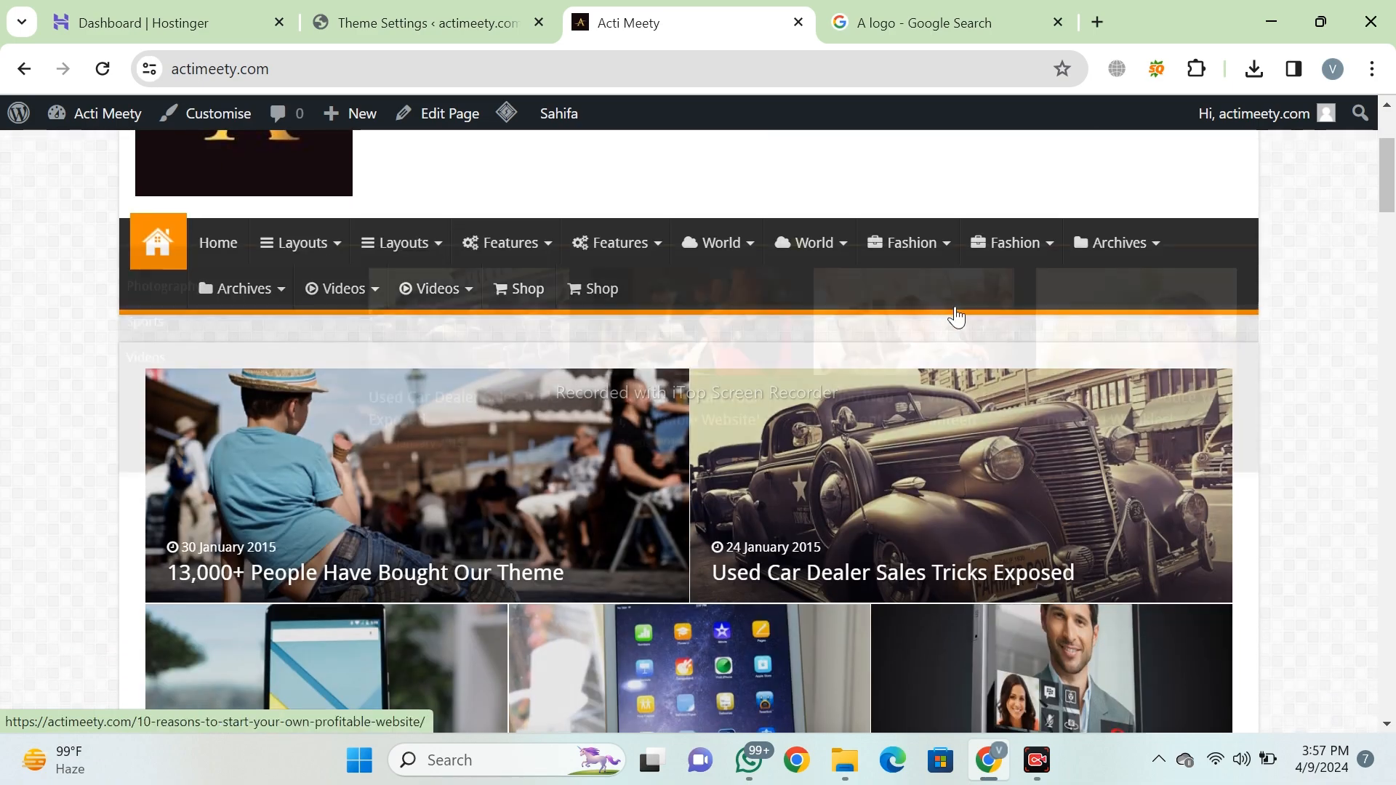
scroll(465, 265, "down", 6)
scroll(687, 314, "up", 20)
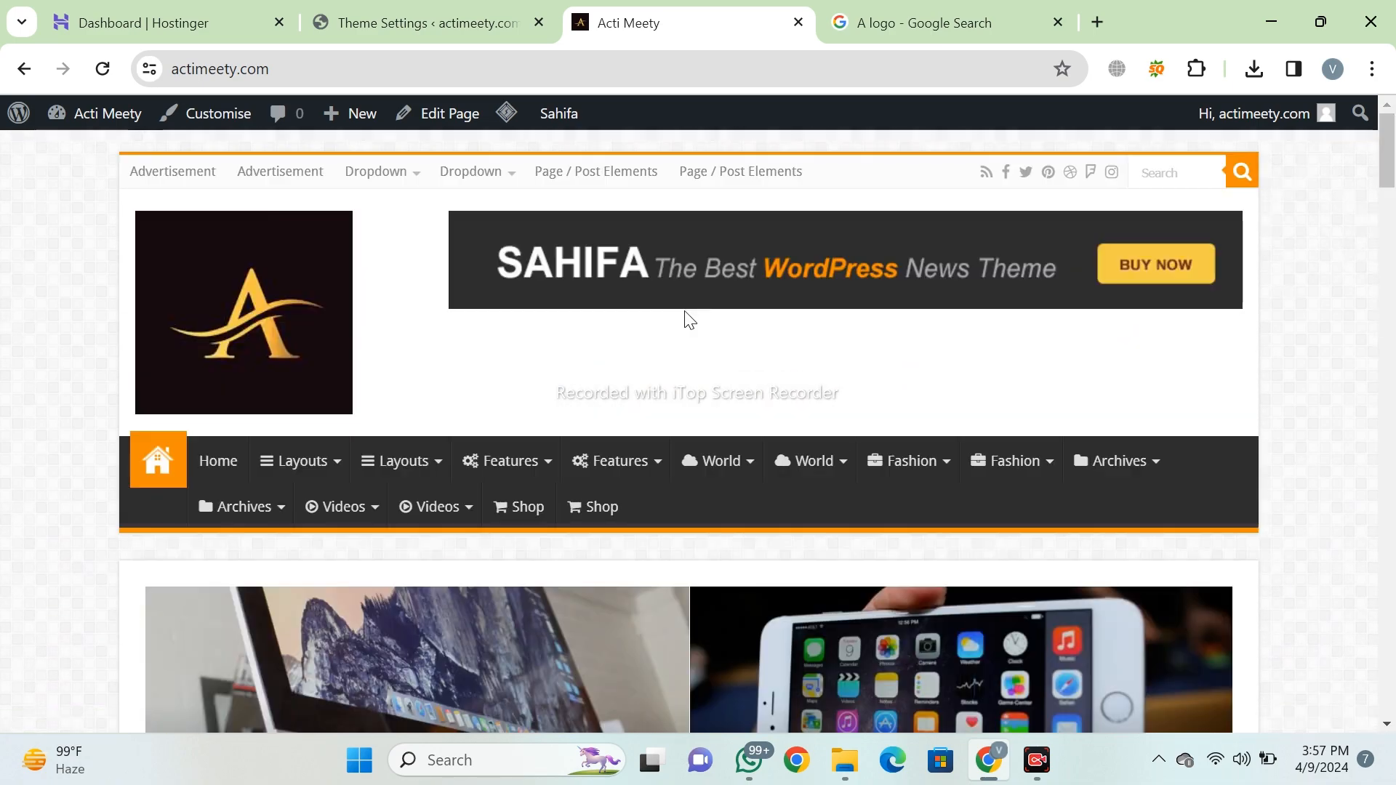
scroll(686, 324, "down", 4)
scroll(305, 277, "up", 2)
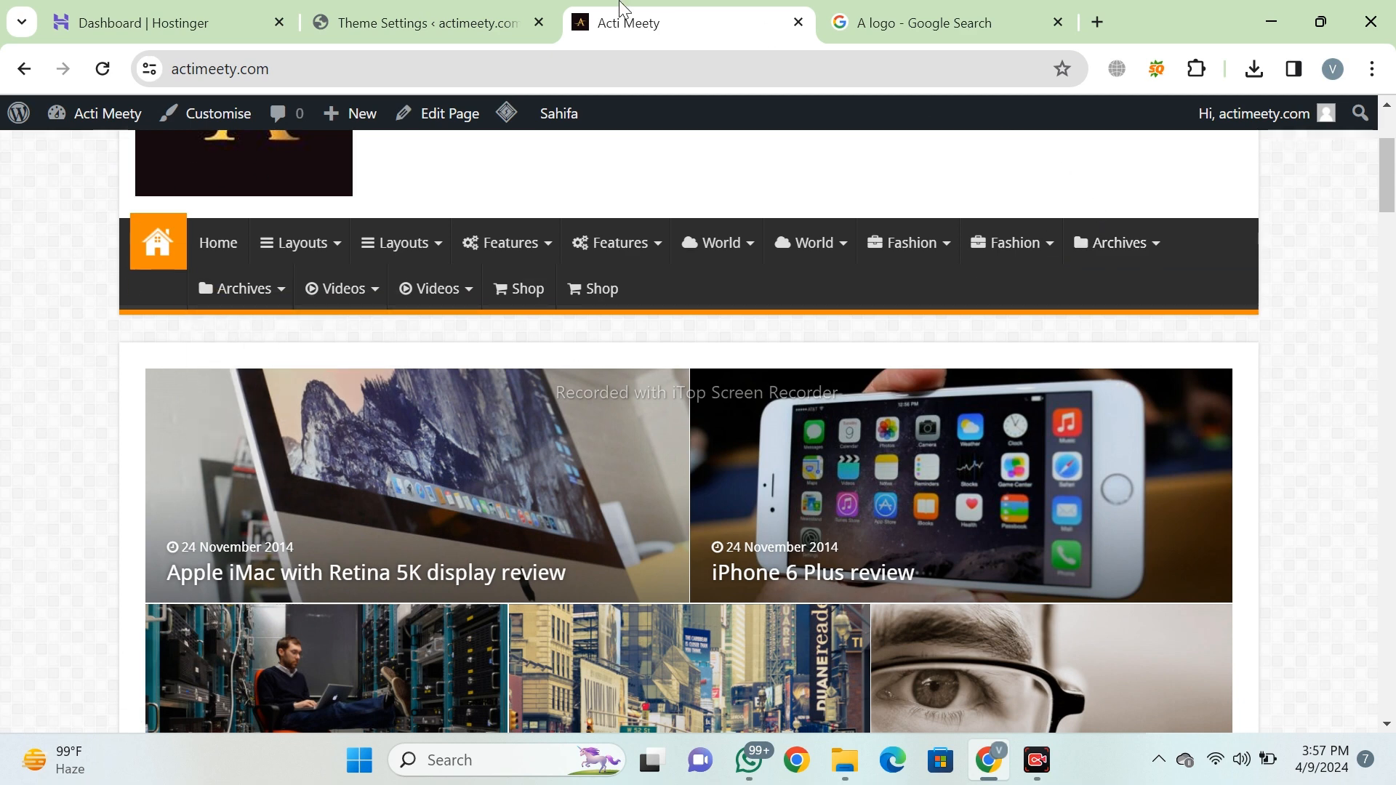
Open the site's menu editor and review the Main Menu's items and display location against the home page navigation.
left_click(429, 23)
mouse_move(70, 338)
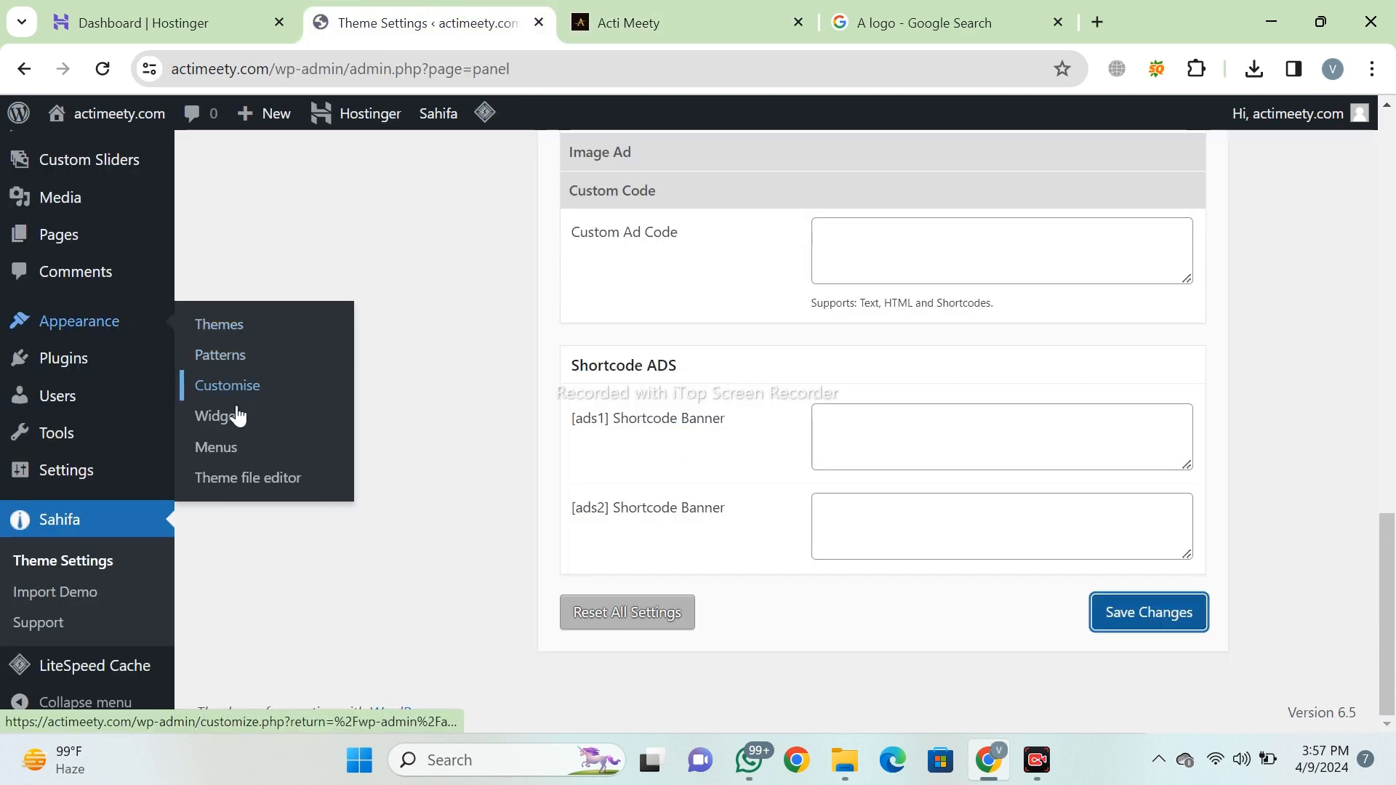
left_click(231, 449)
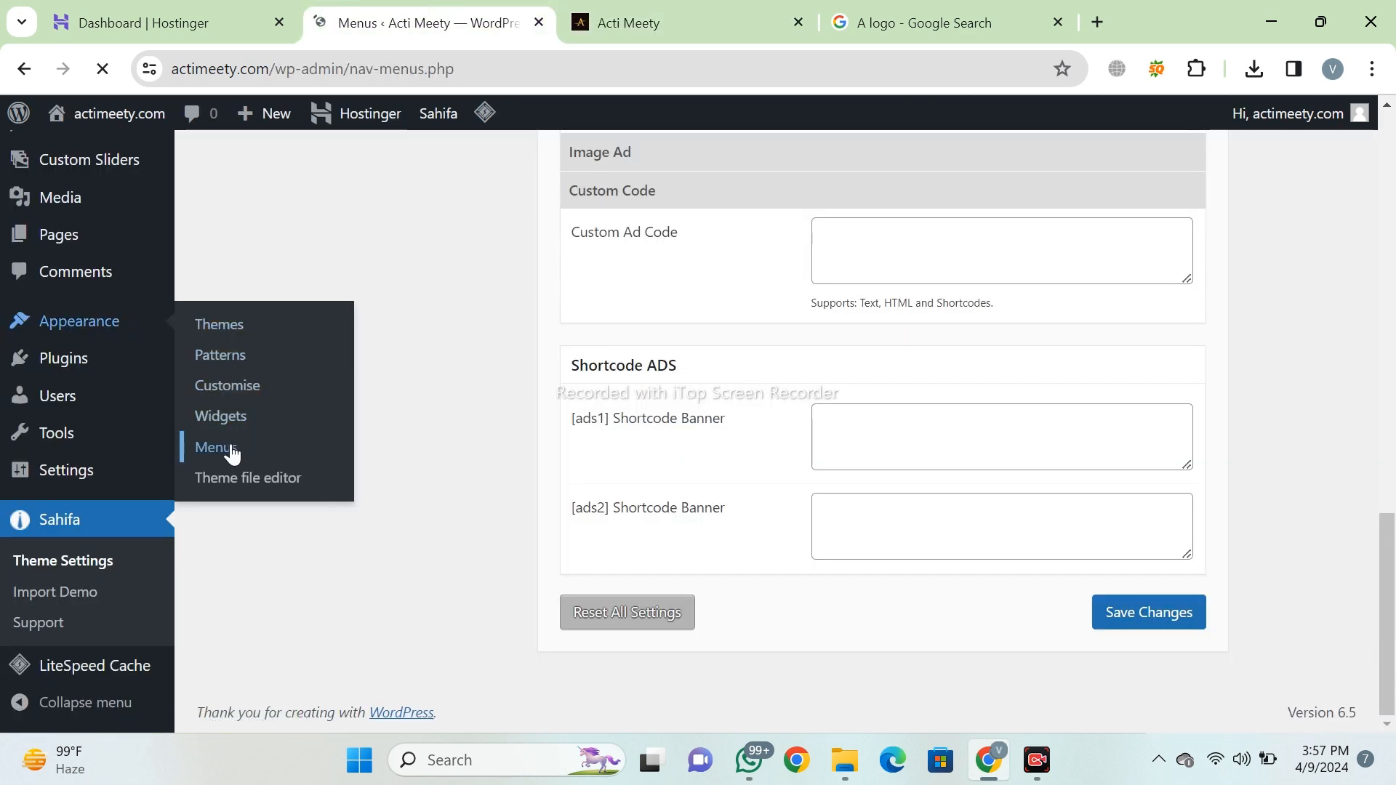
scroll(654, 451, "down", 10)
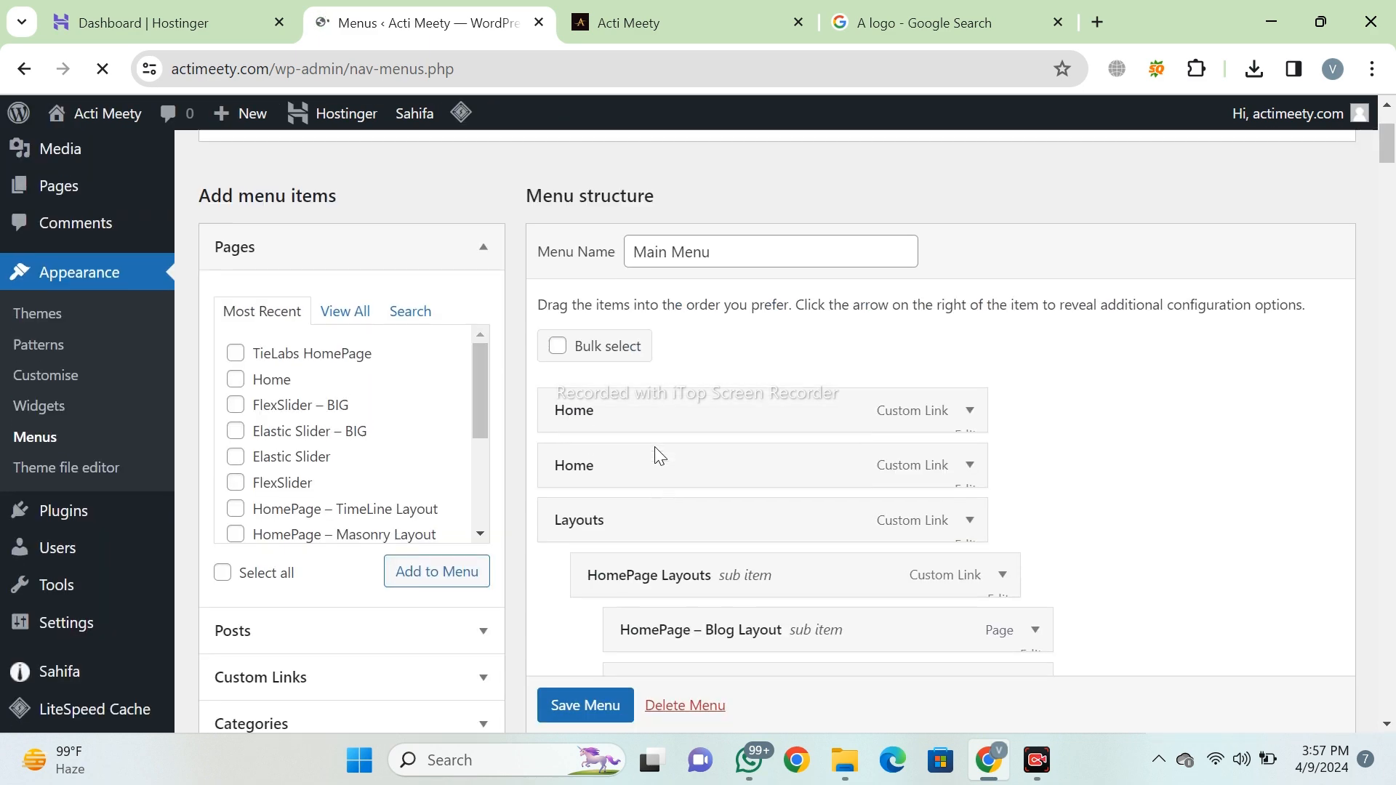
scroll(654, 452, "up", 8)
scroll(658, 452, "down", 15)
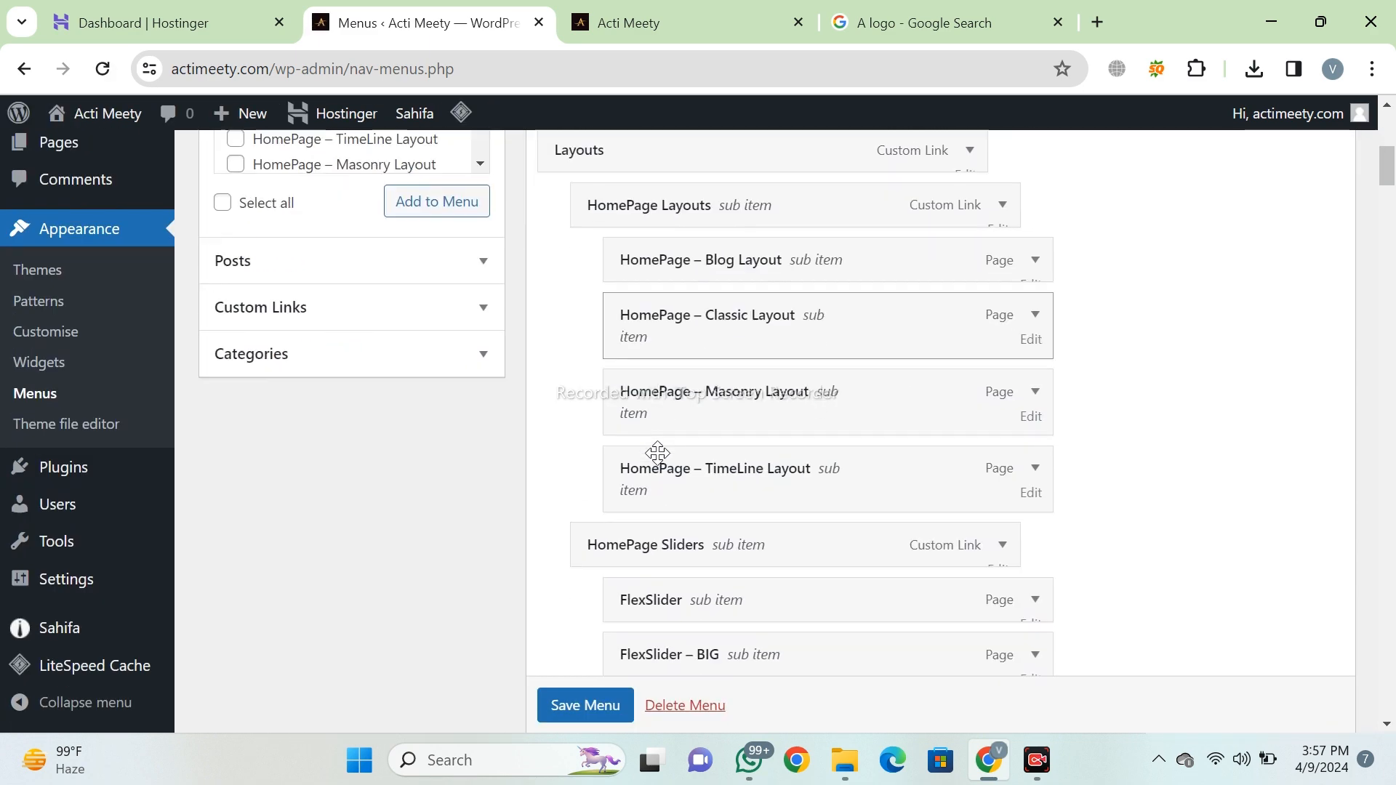
scroll(659, 451, "down", 20)
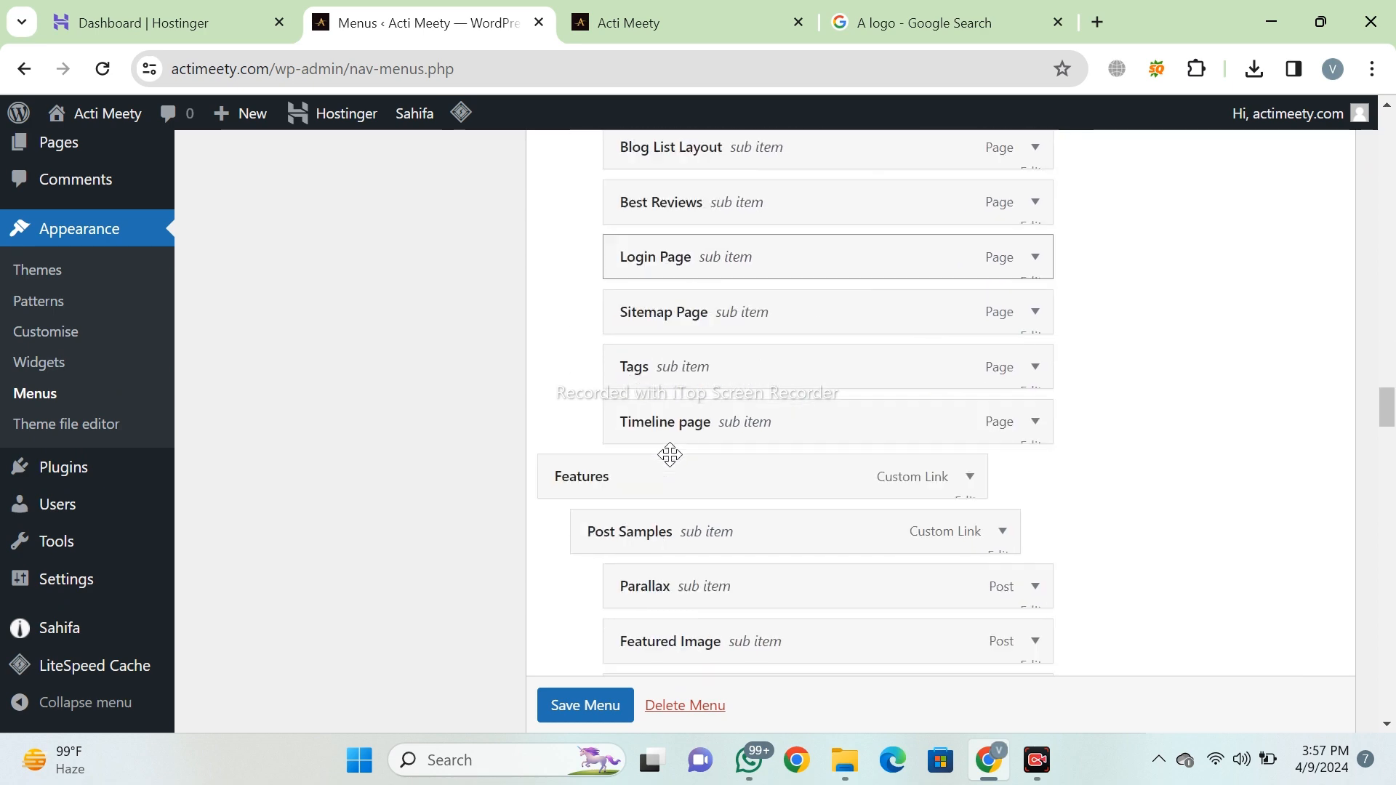
scroll(677, 482, "down", 5)
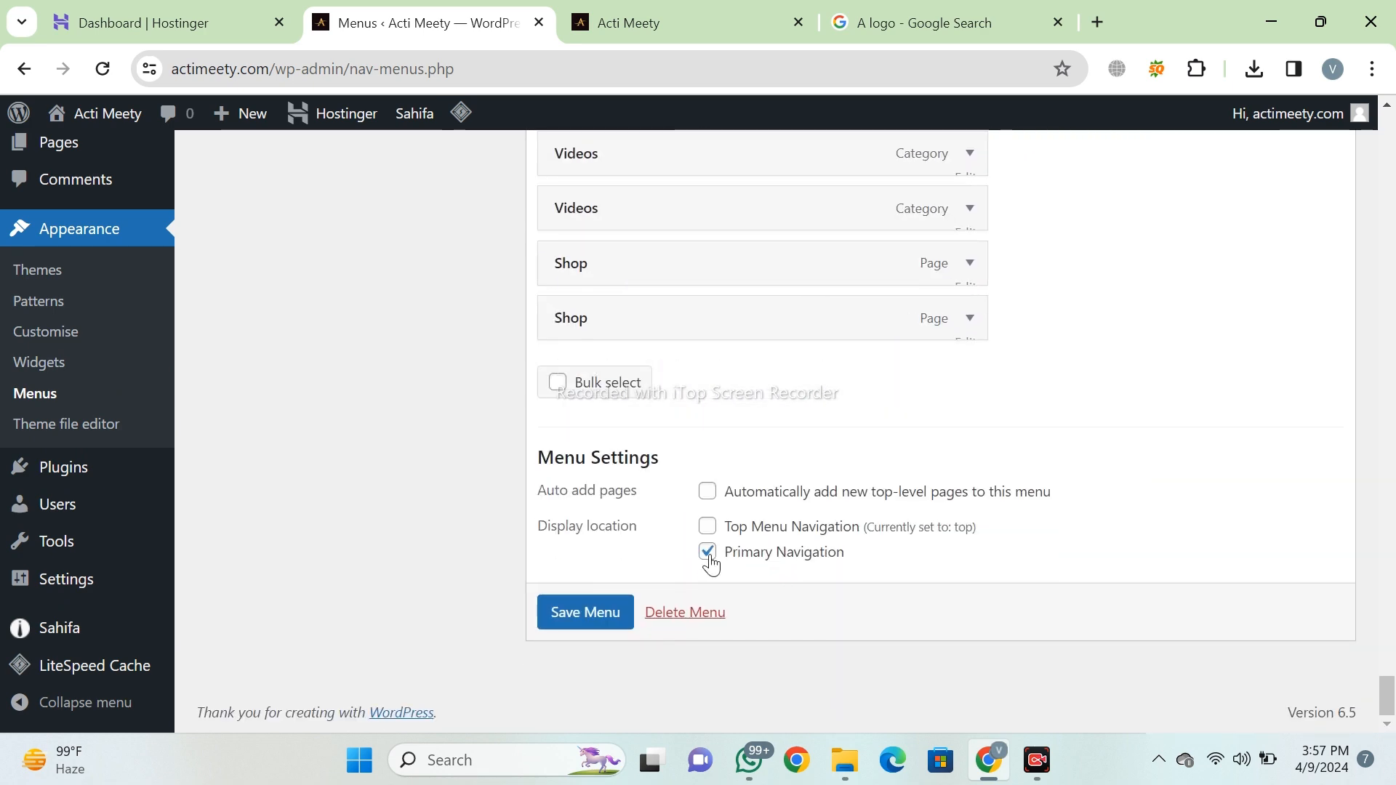
left_click(741, 18)
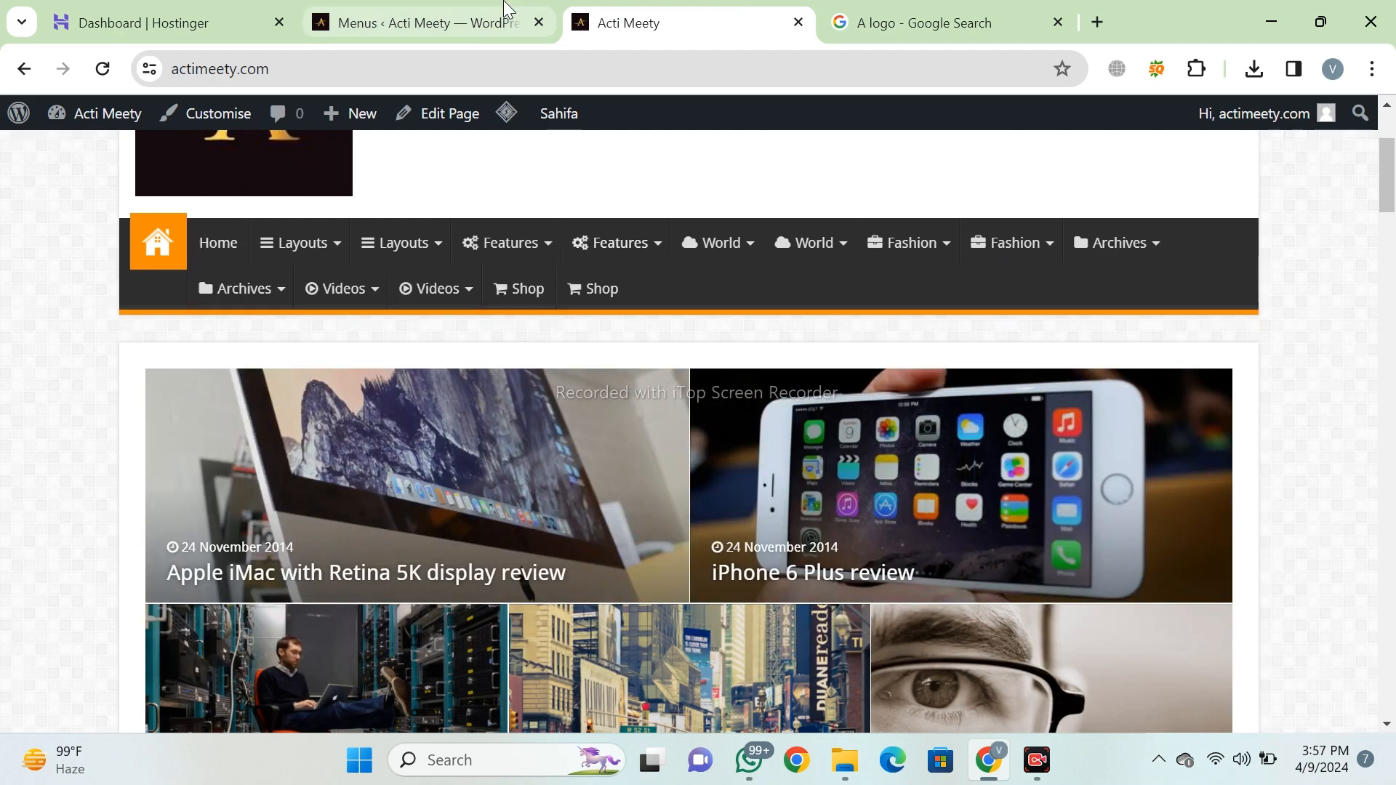
Return to the WordPress admin, open the post categories and look through the existing category list.
left_click(425, 22)
scroll(698, 562, "up", 15)
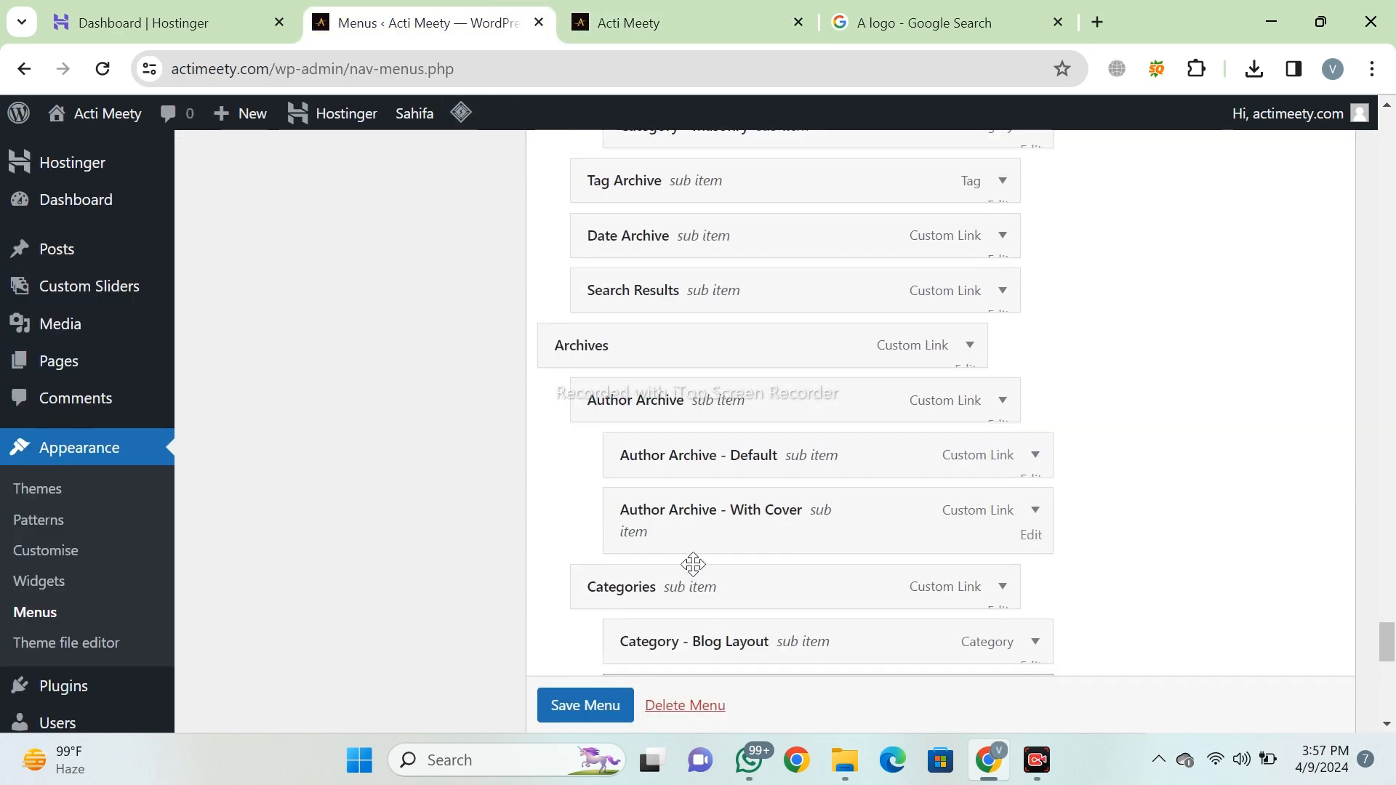
scroll(698, 561, "up", 12)
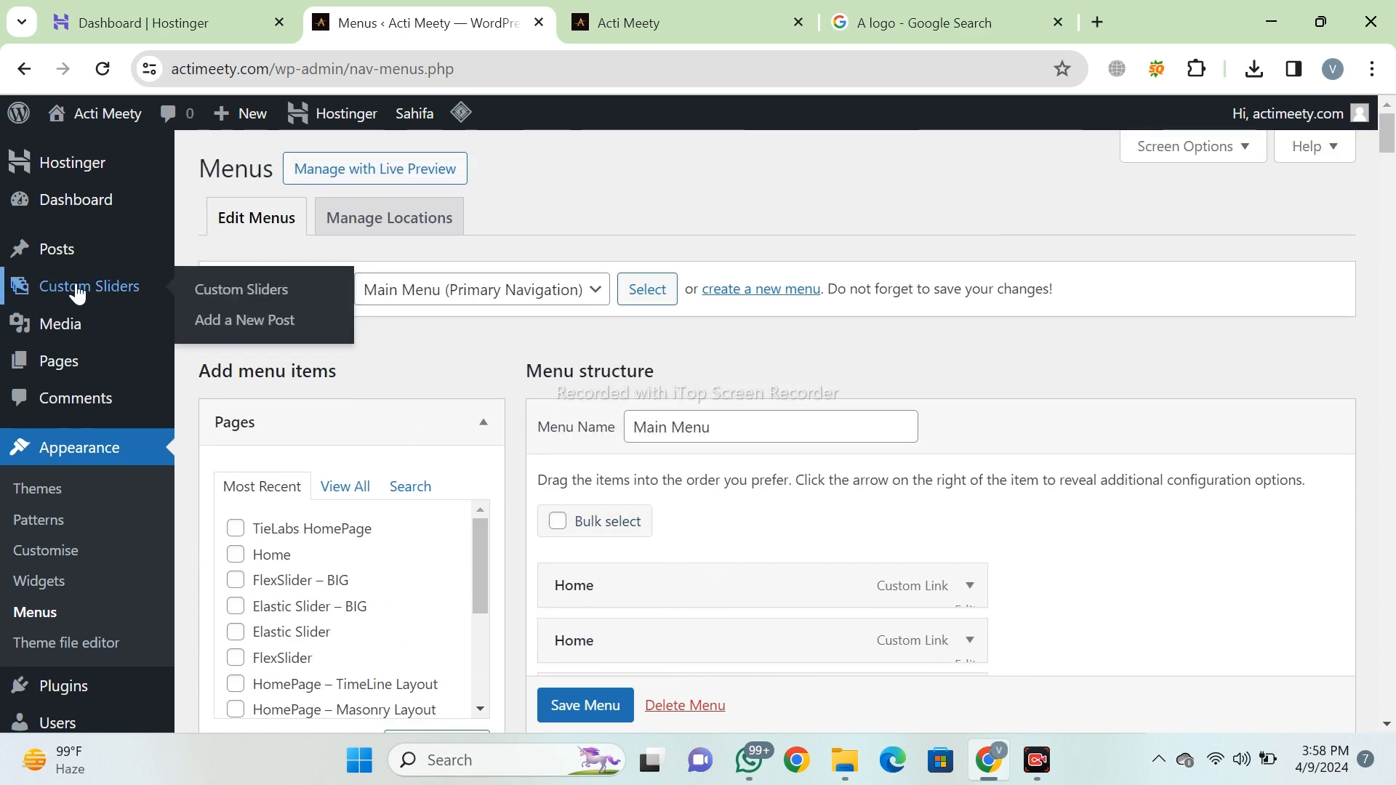
mouse_move(64, 249)
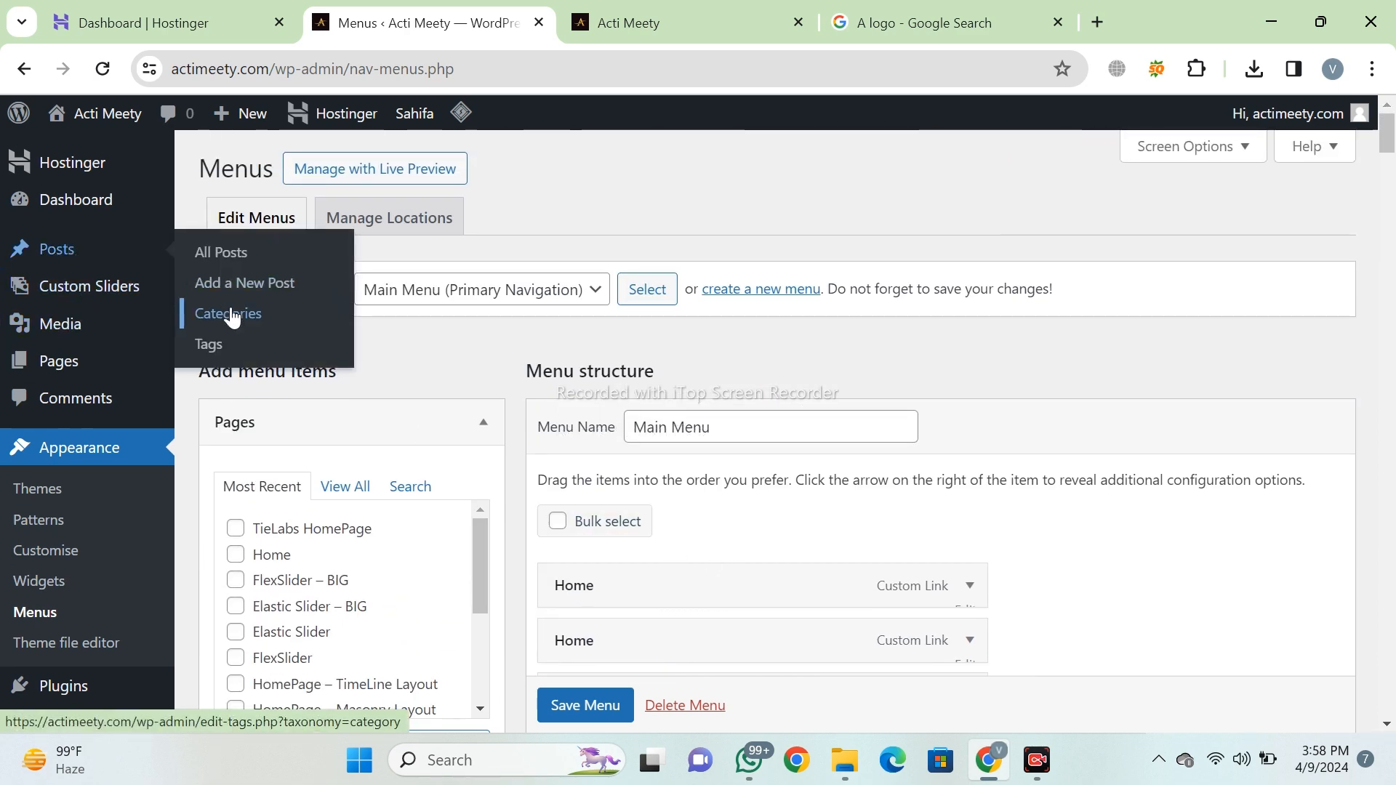
scroll(797, 364, "down", 15)
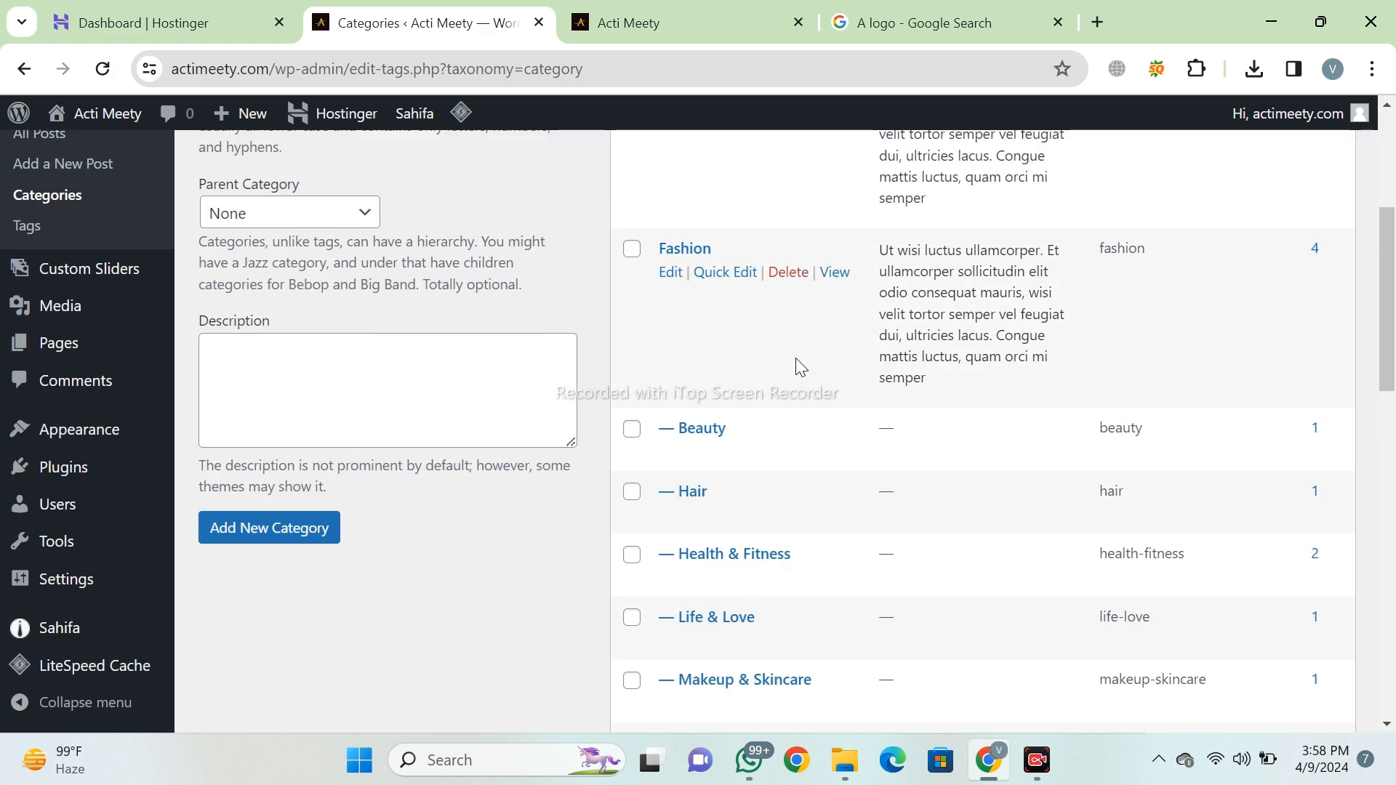
Try to add a category named Tech without a parent, and look for an existing Tech entry in the category list.
scroll(773, 412, "up", 15)
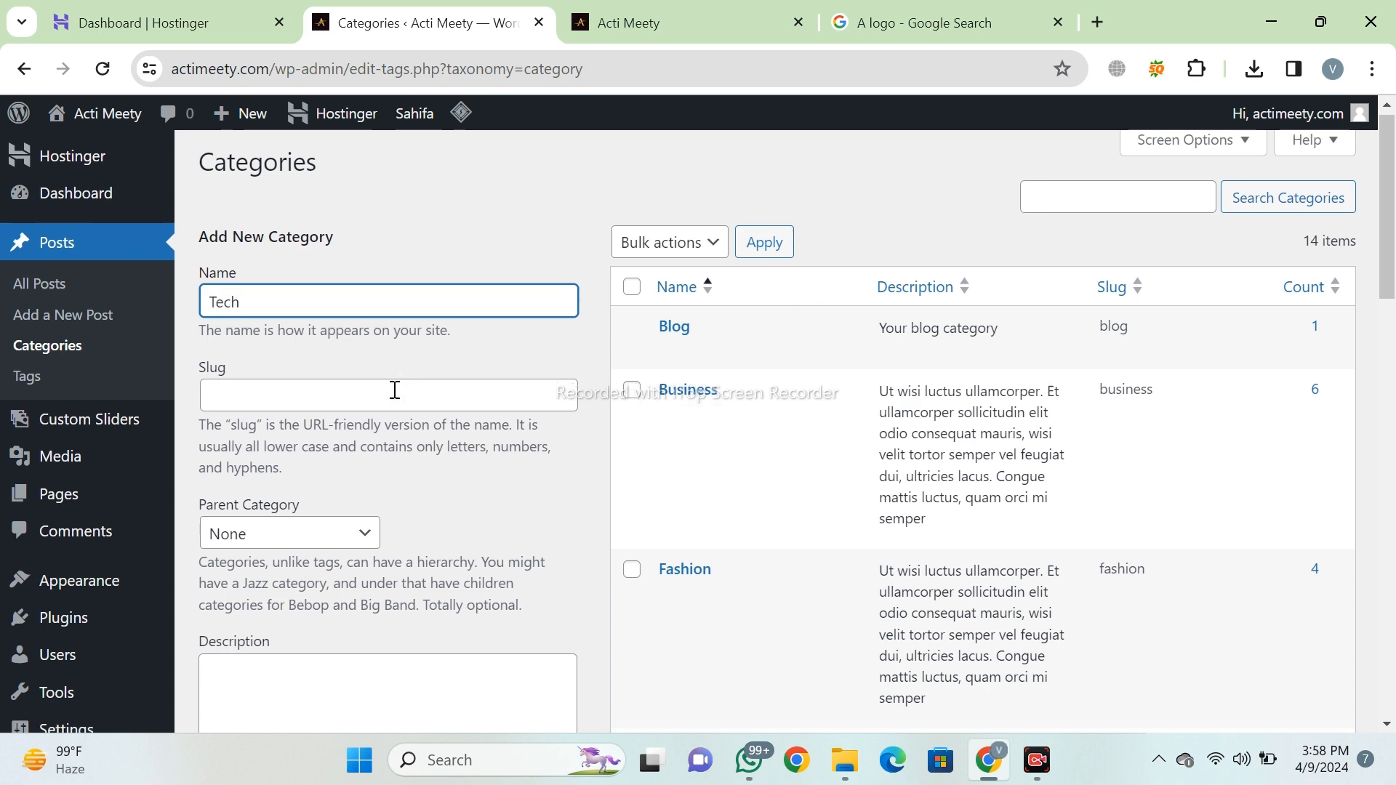
scroll(237, 500, "down", 7)
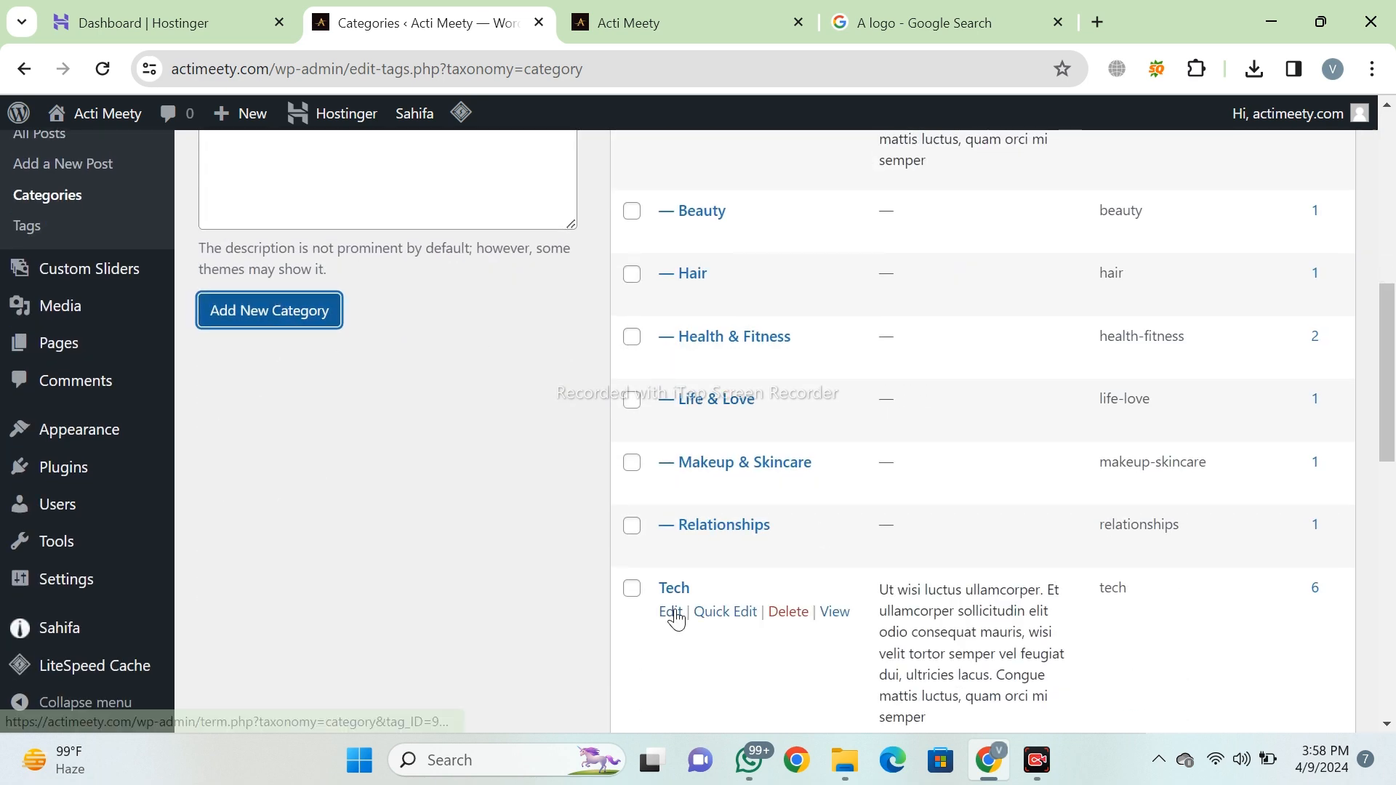
scroll(953, 583, "down", 12)
scroll(857, 576, "up", 15)
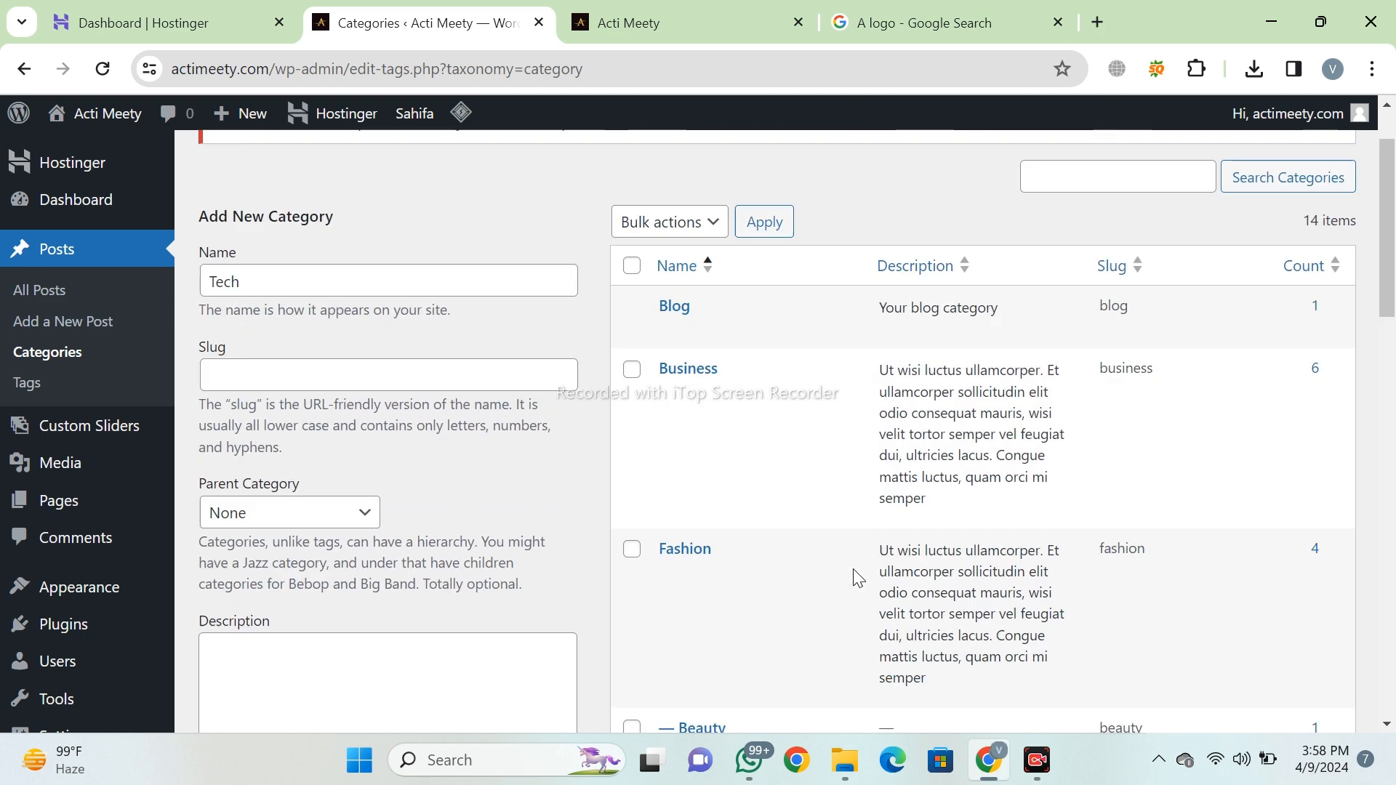
scroll(856, 577, "down", 7)
scroll(667, 469, "up", 10)
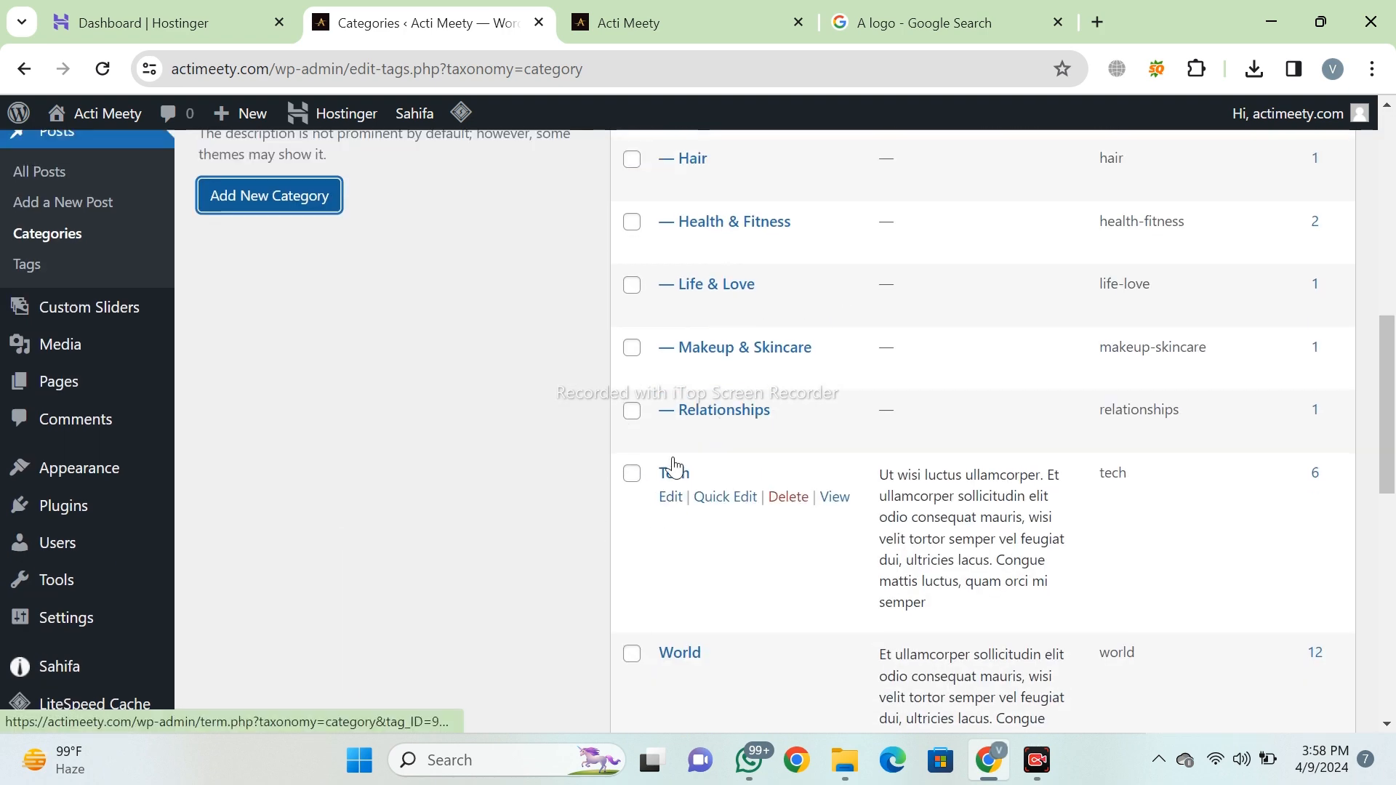
scroll(72, 487, "down", 3)
Return to the site's menu editor and delete the whole Main Menu.
mouse_move(67, 444)
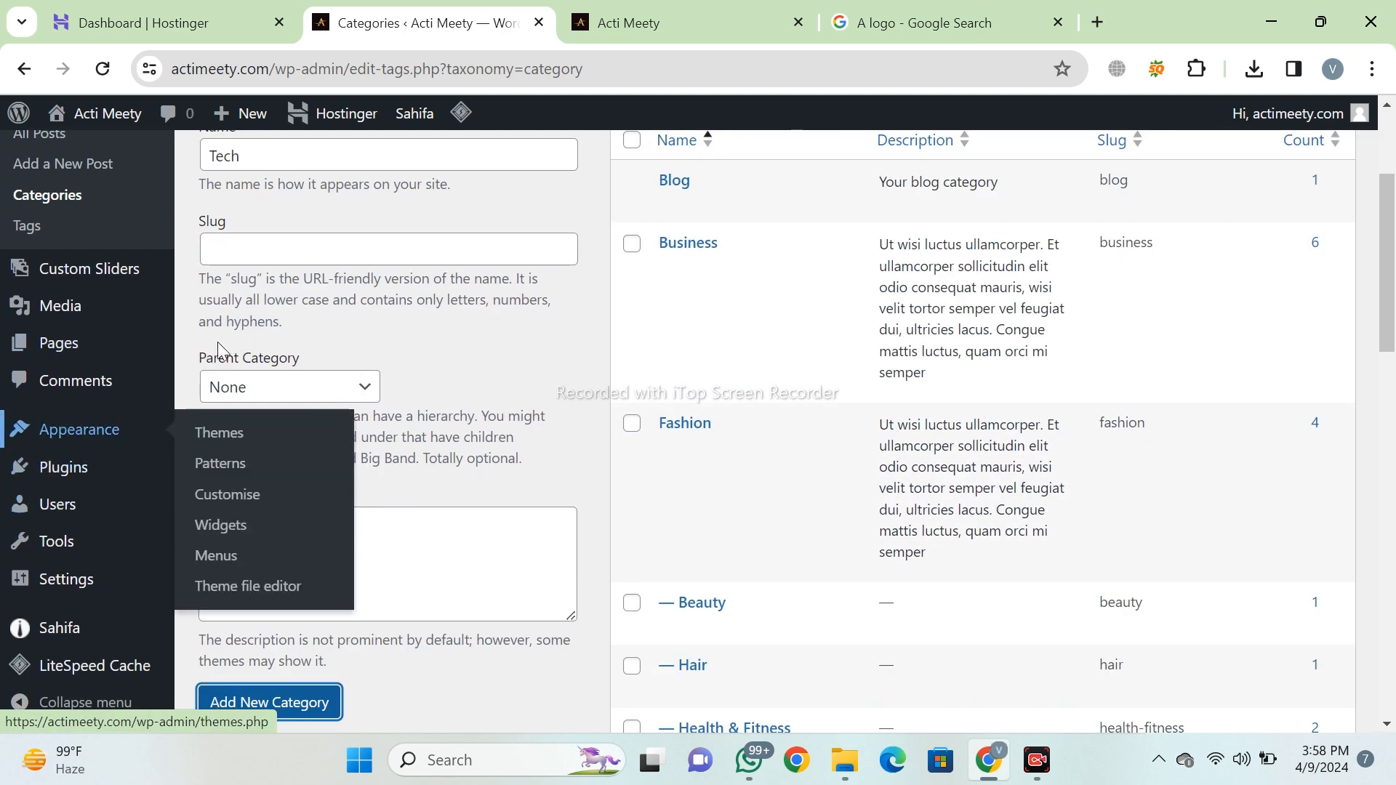
left_click(222, 557)
scroll(452, 487, "down", 3)
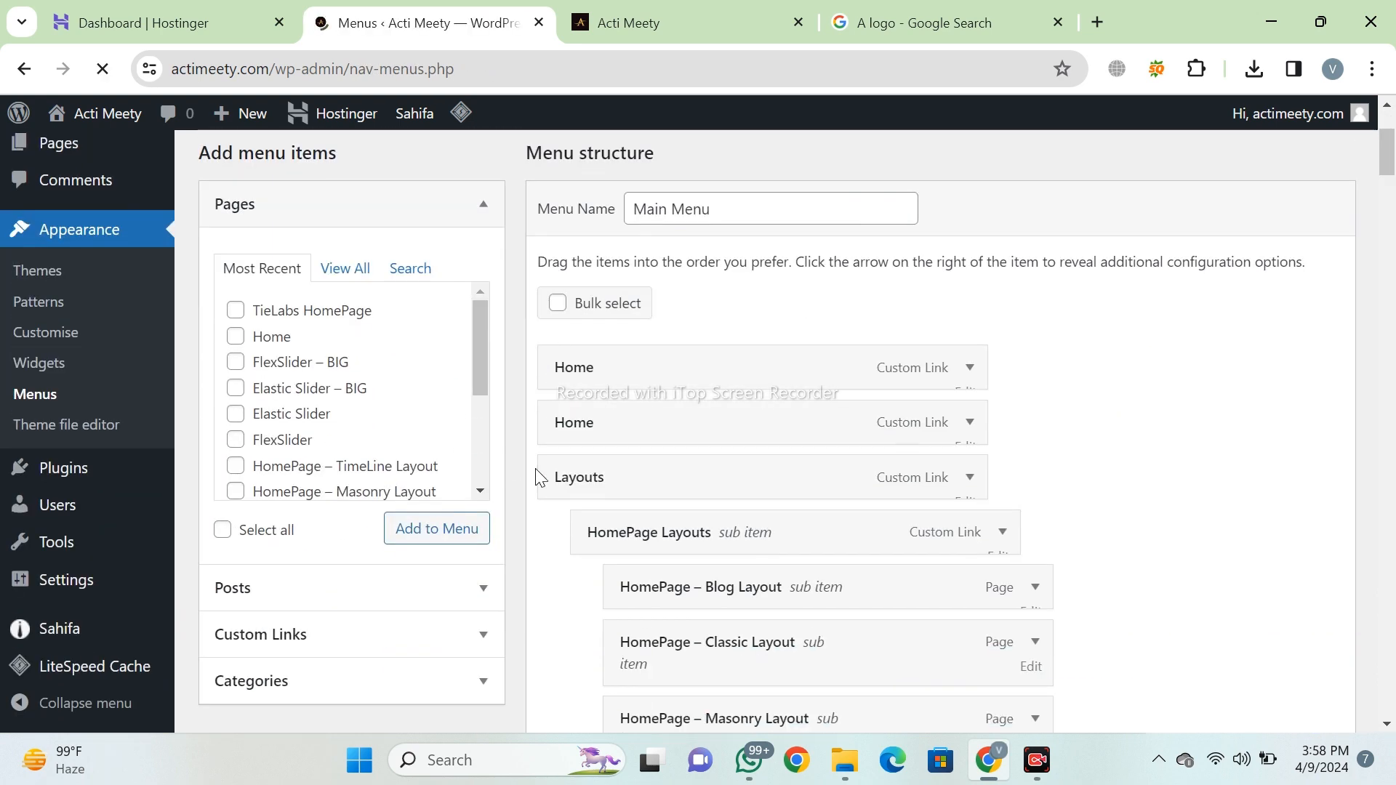
scroll(735, 402, "down", 15)
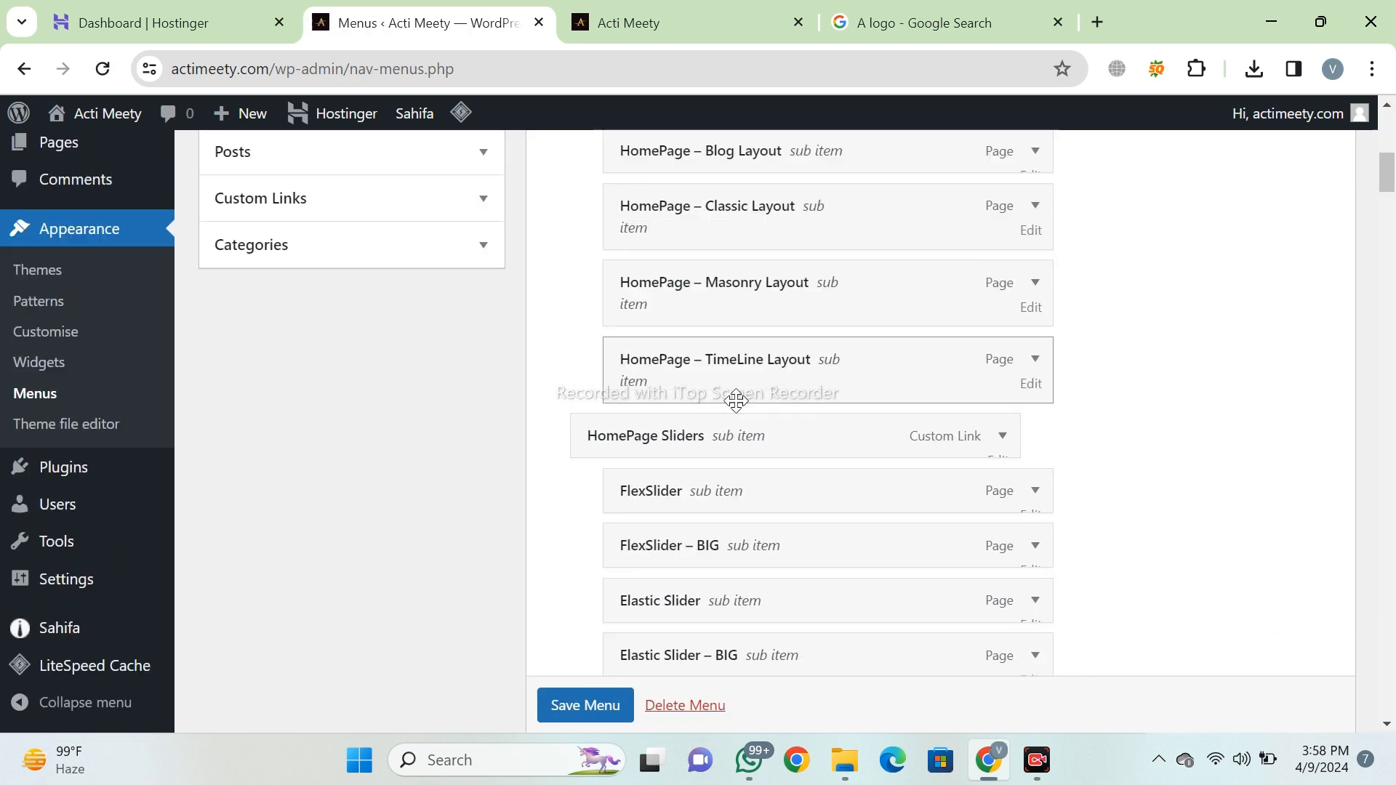
scroll(735, 402, "down", 20)
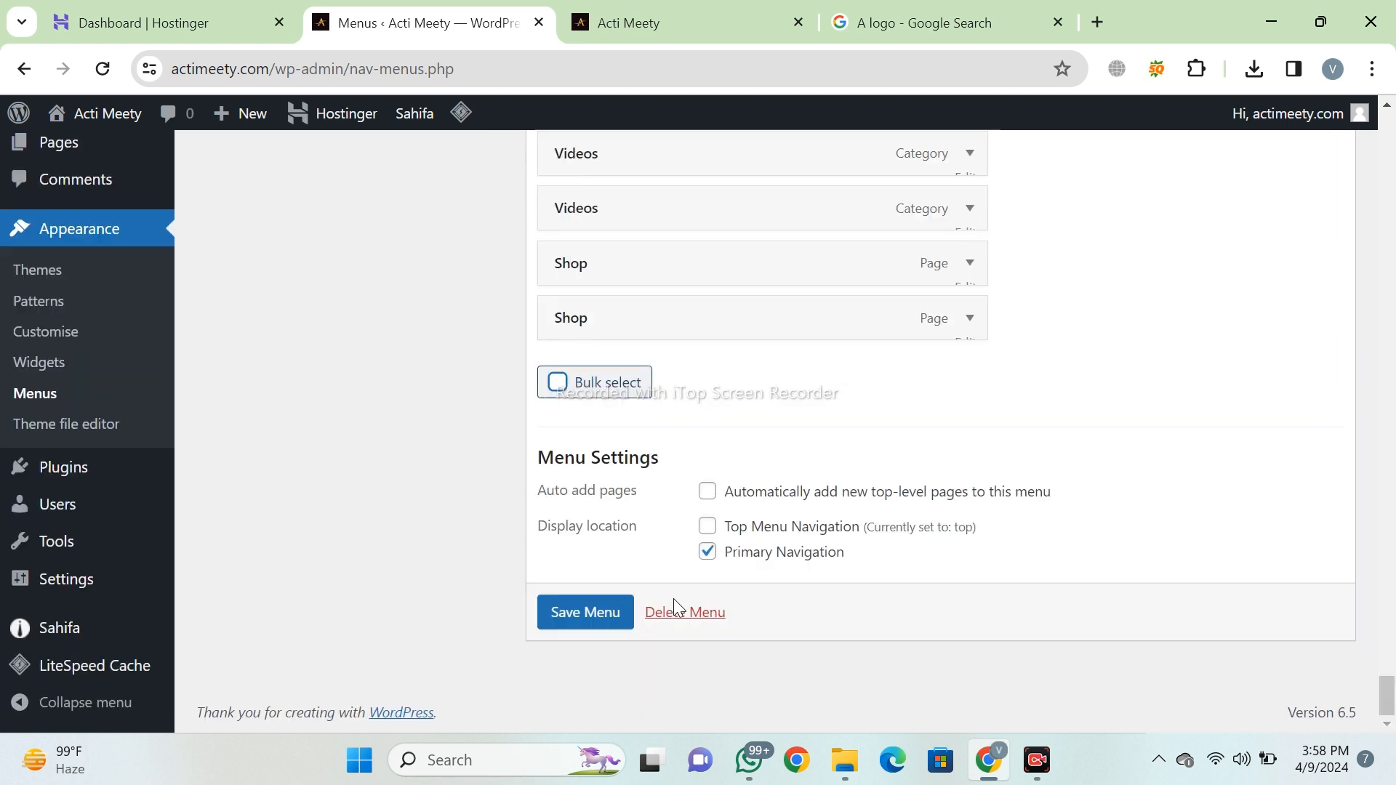
left_click(685, 613)
key("Return")
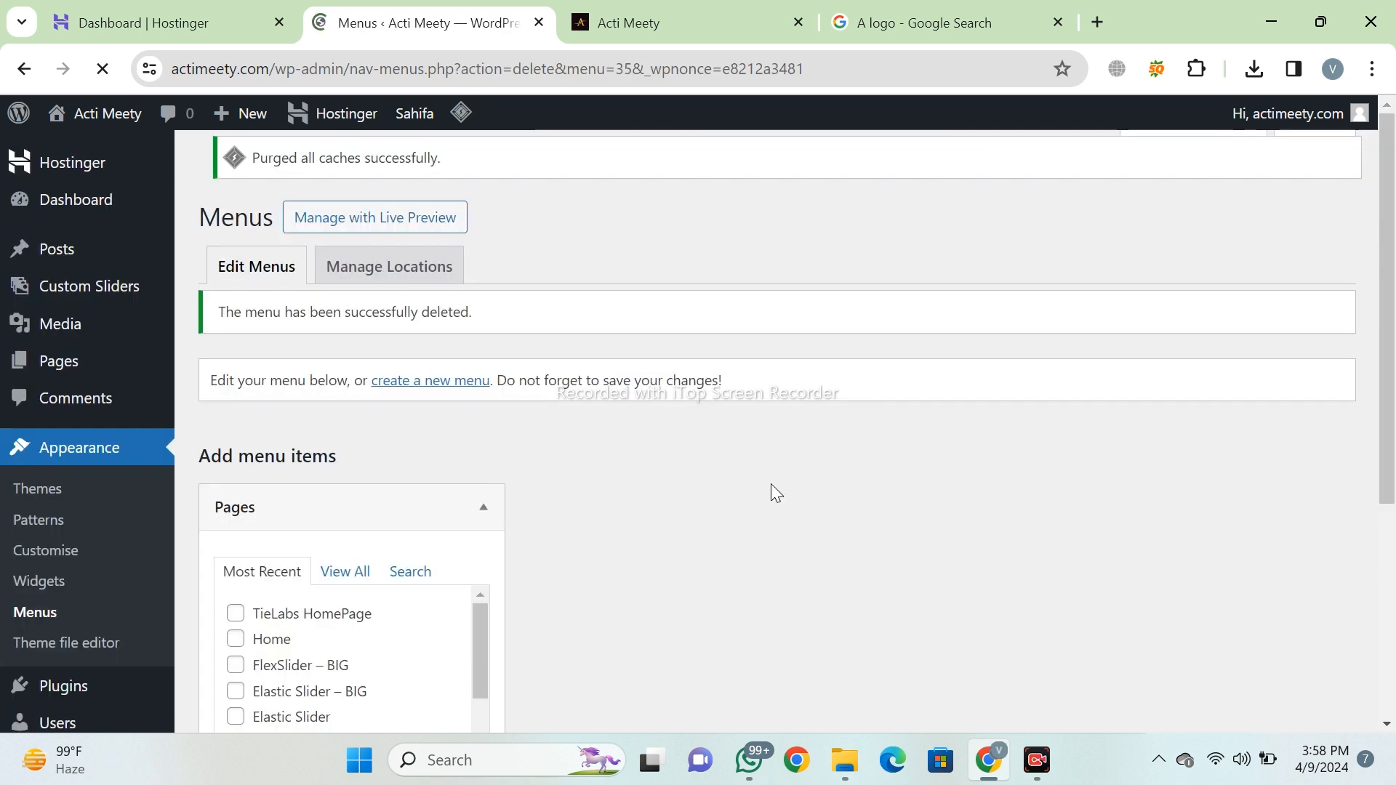
Create a new menu named Primary Menu and assign it to the Primary Navigation display location.
left_click(419, 411)
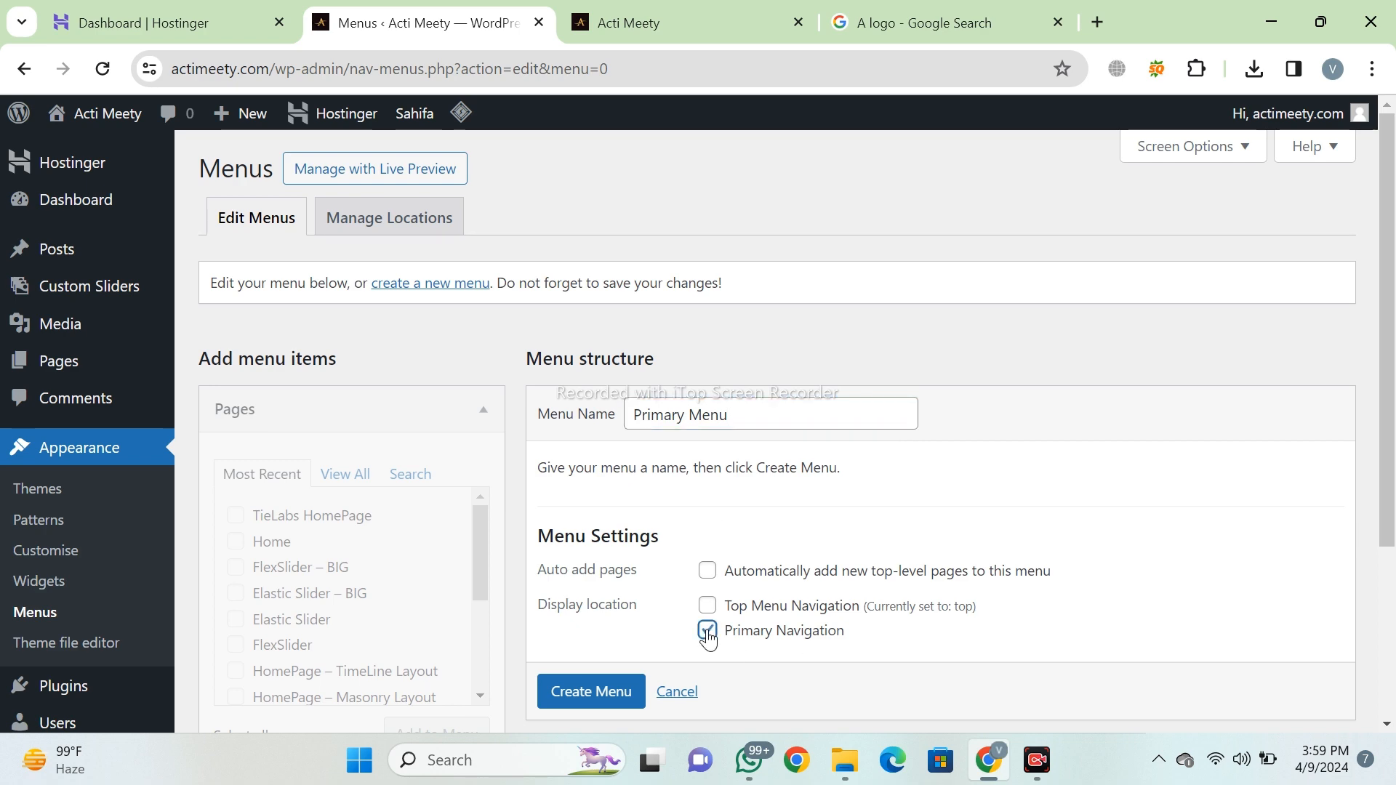
scroll(596, 680, "down", 1)
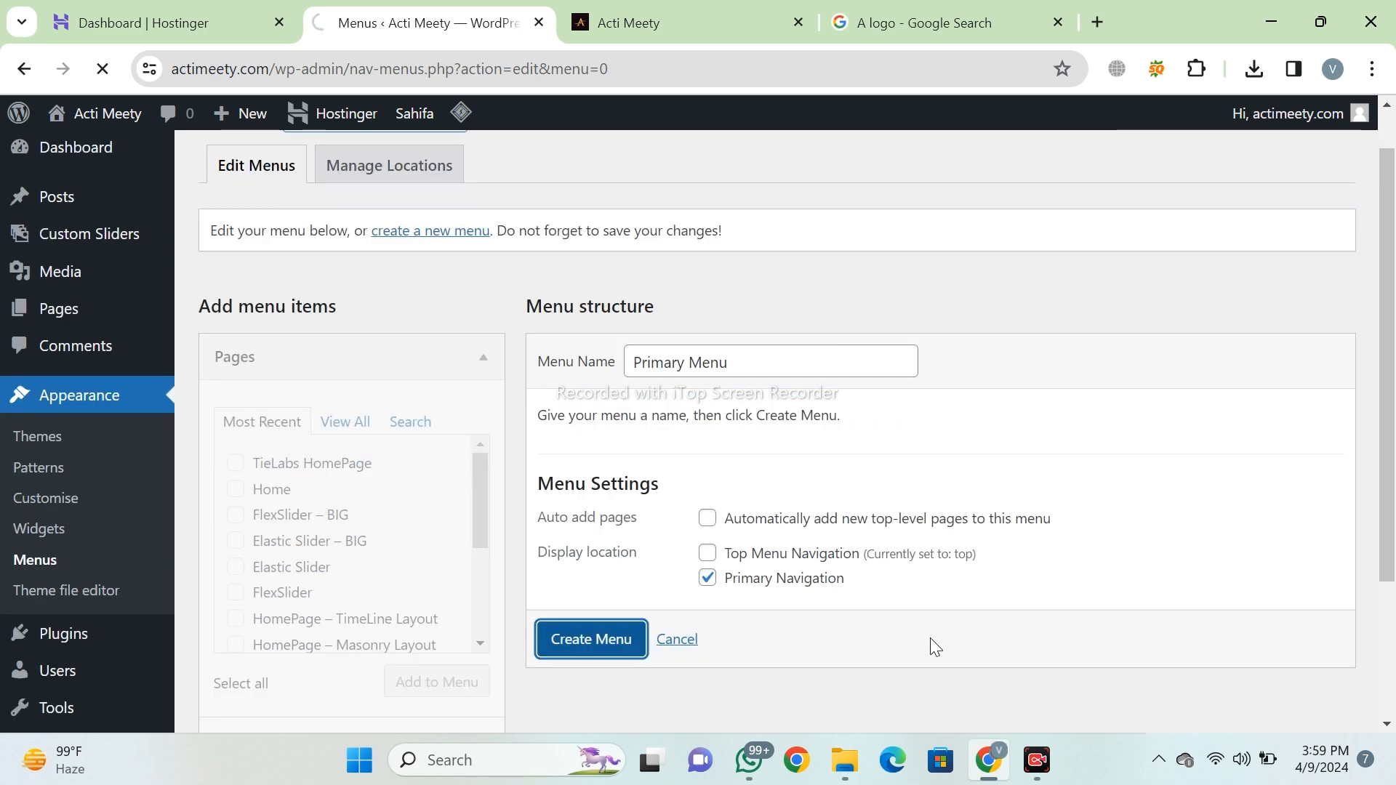
Add all of the site's categories to the Primary Menu.
scroll(410, 483, "down", 5)
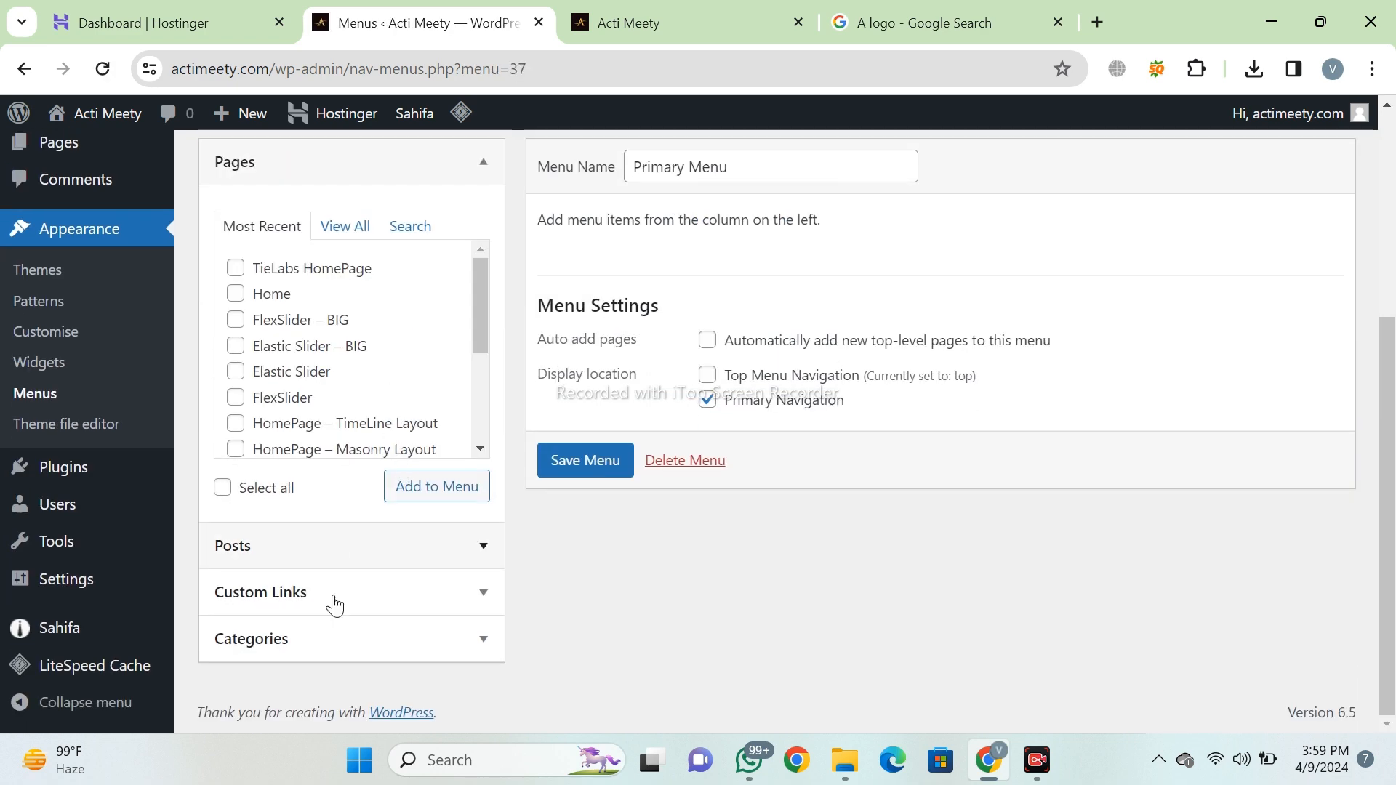
left_click(324, 636)
scroll(324, 439, "down", 1)
scroll(329, 408, "up", 1)
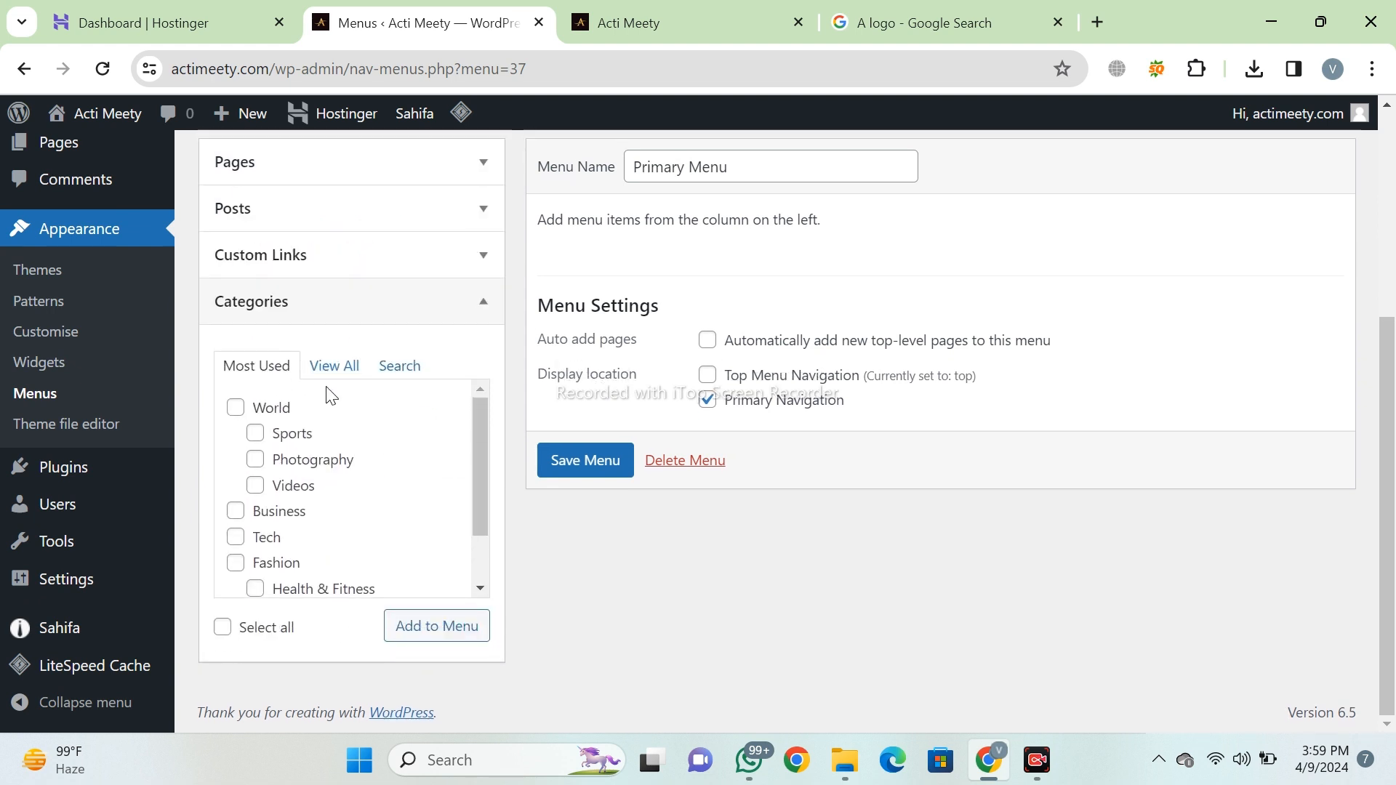
left_click(329, 379)
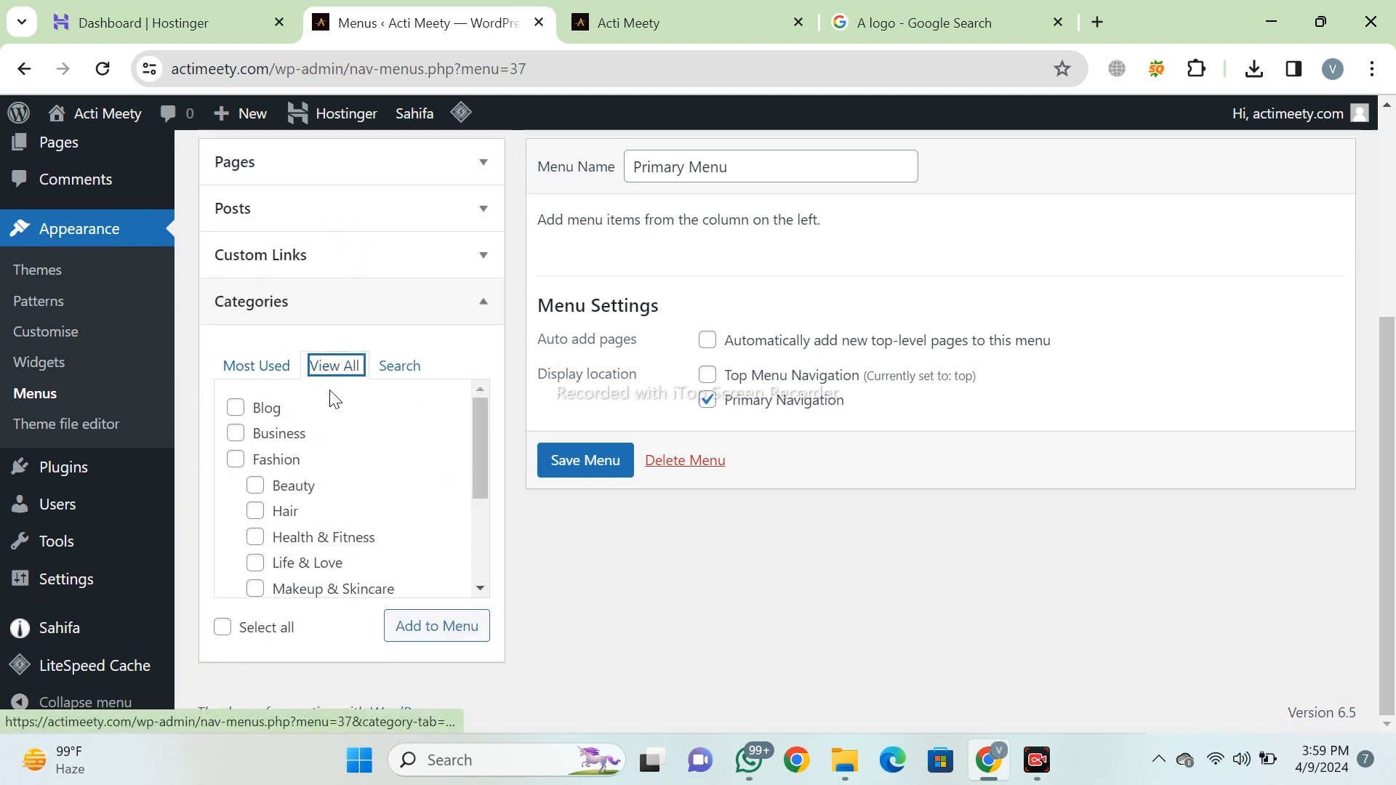
scroll(298, 530, "down", 3)
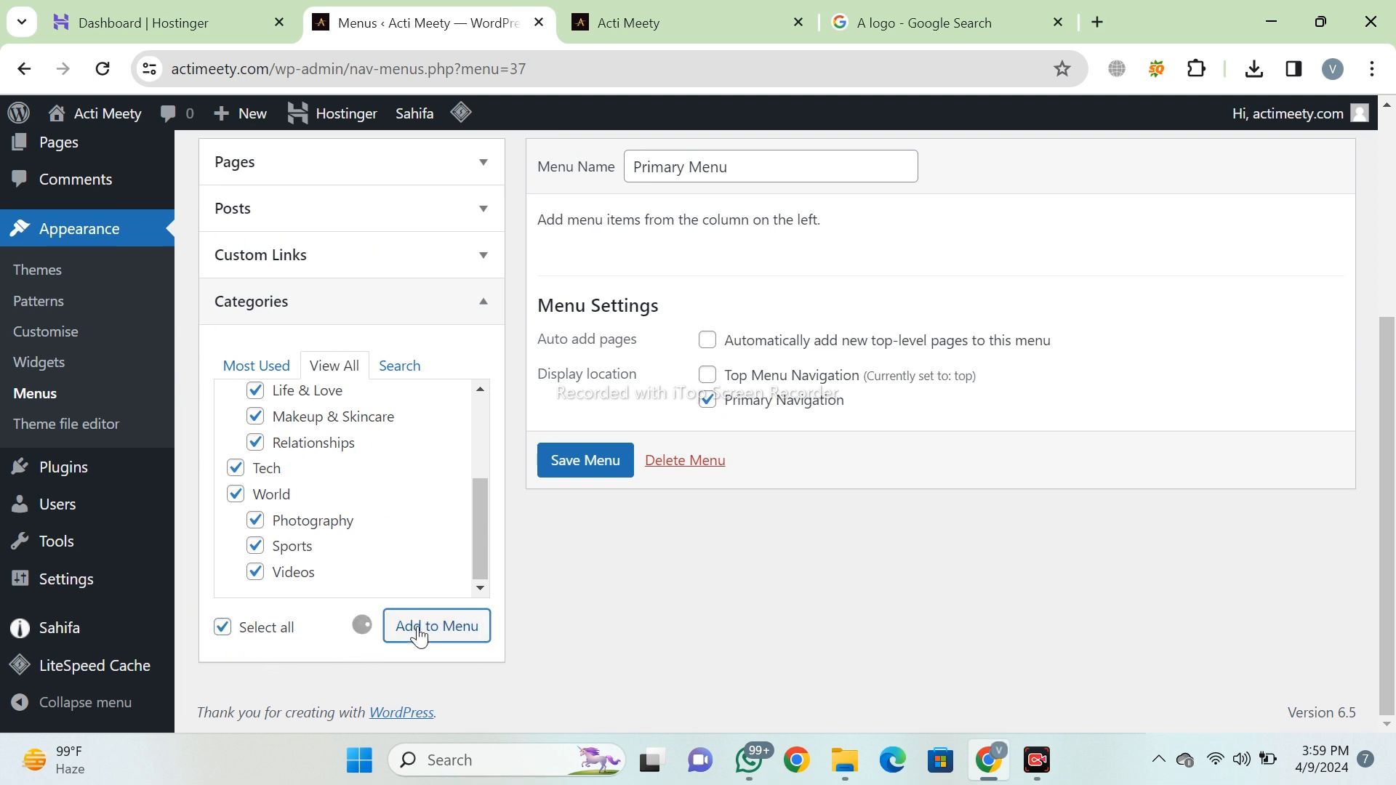
Nest Fashion, Beauty and Hair as sub items under Business, and Life & Love under Health & Fitness.
scroll(865, 439, "down", 1)
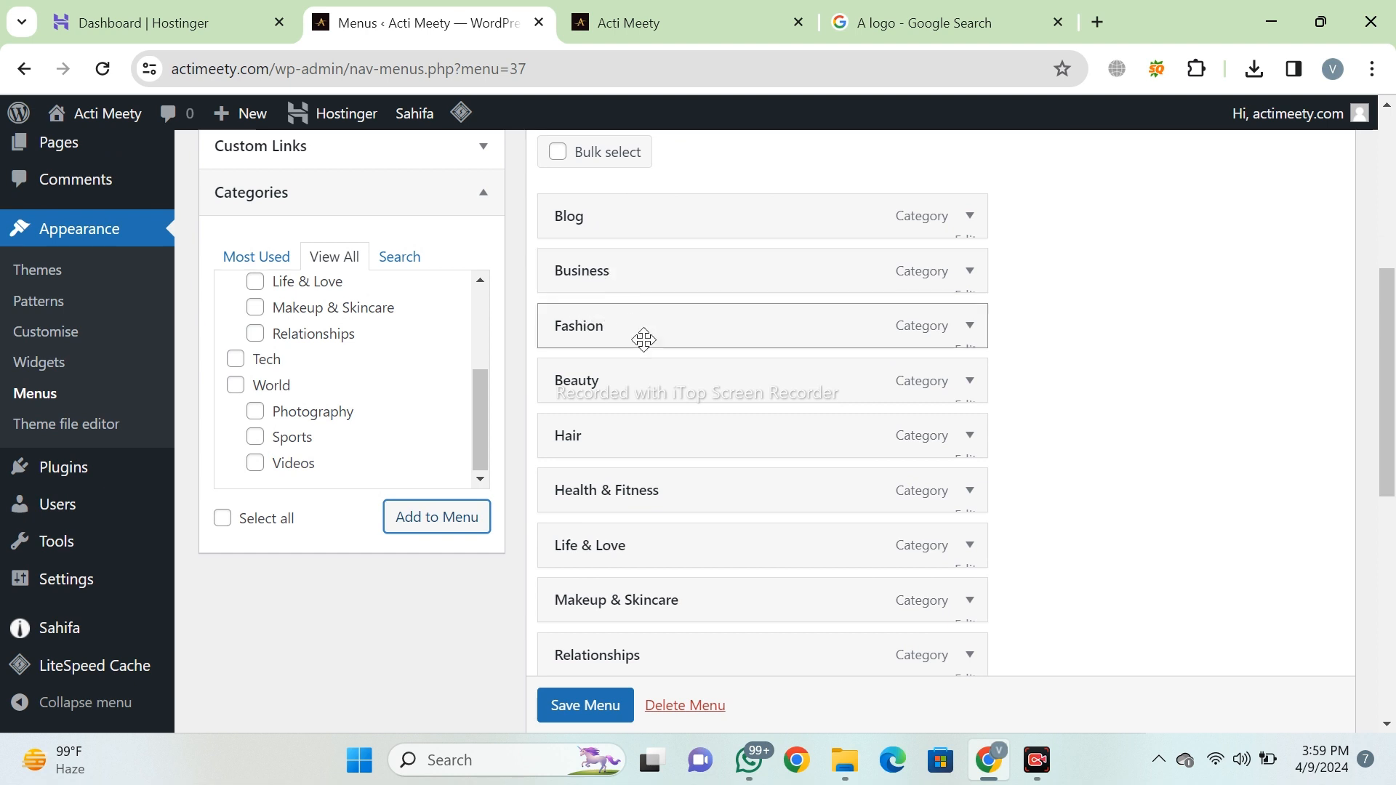
left_click_drag(626, 335, 656, 321)
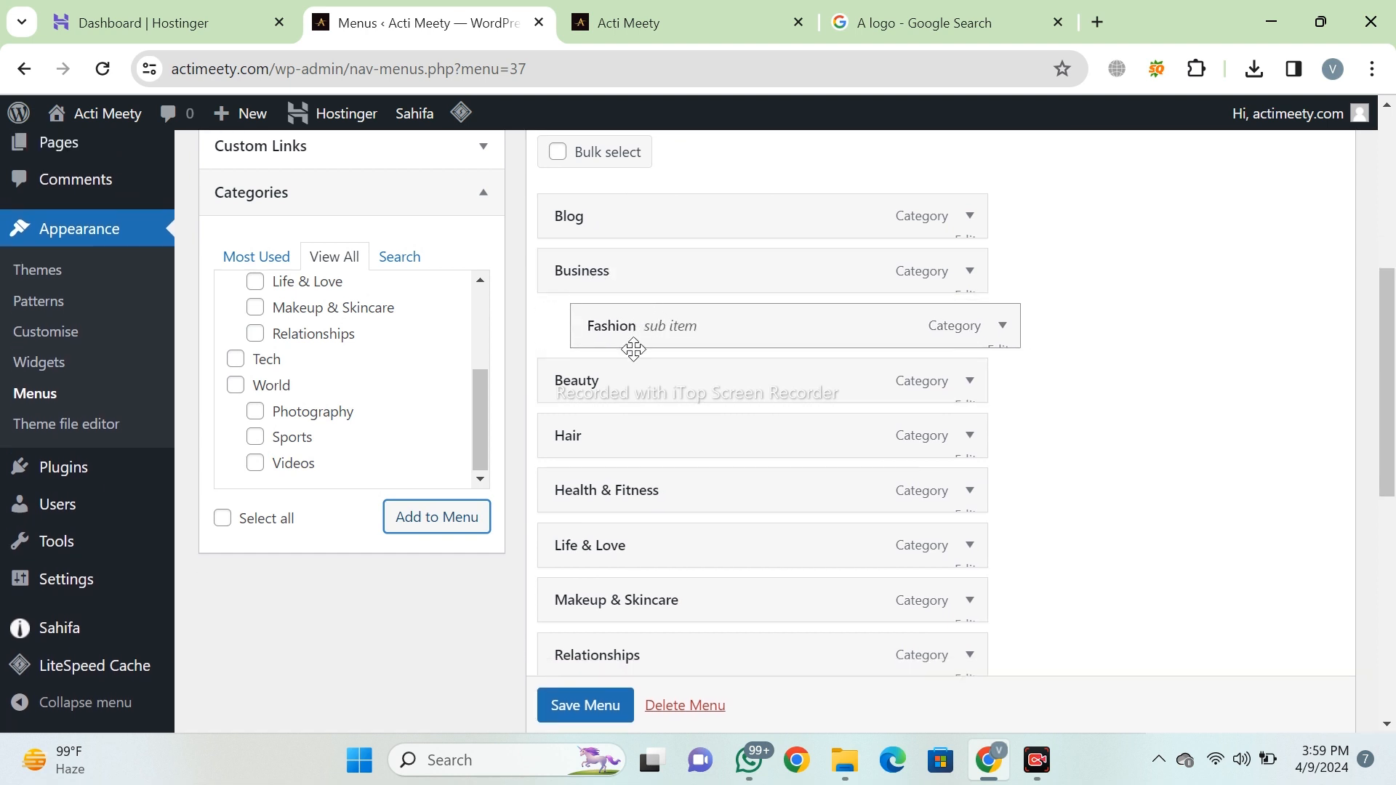
left_click_drag(593, 385, 643, 375)
left_click_drag(571, 433, 618, 409)
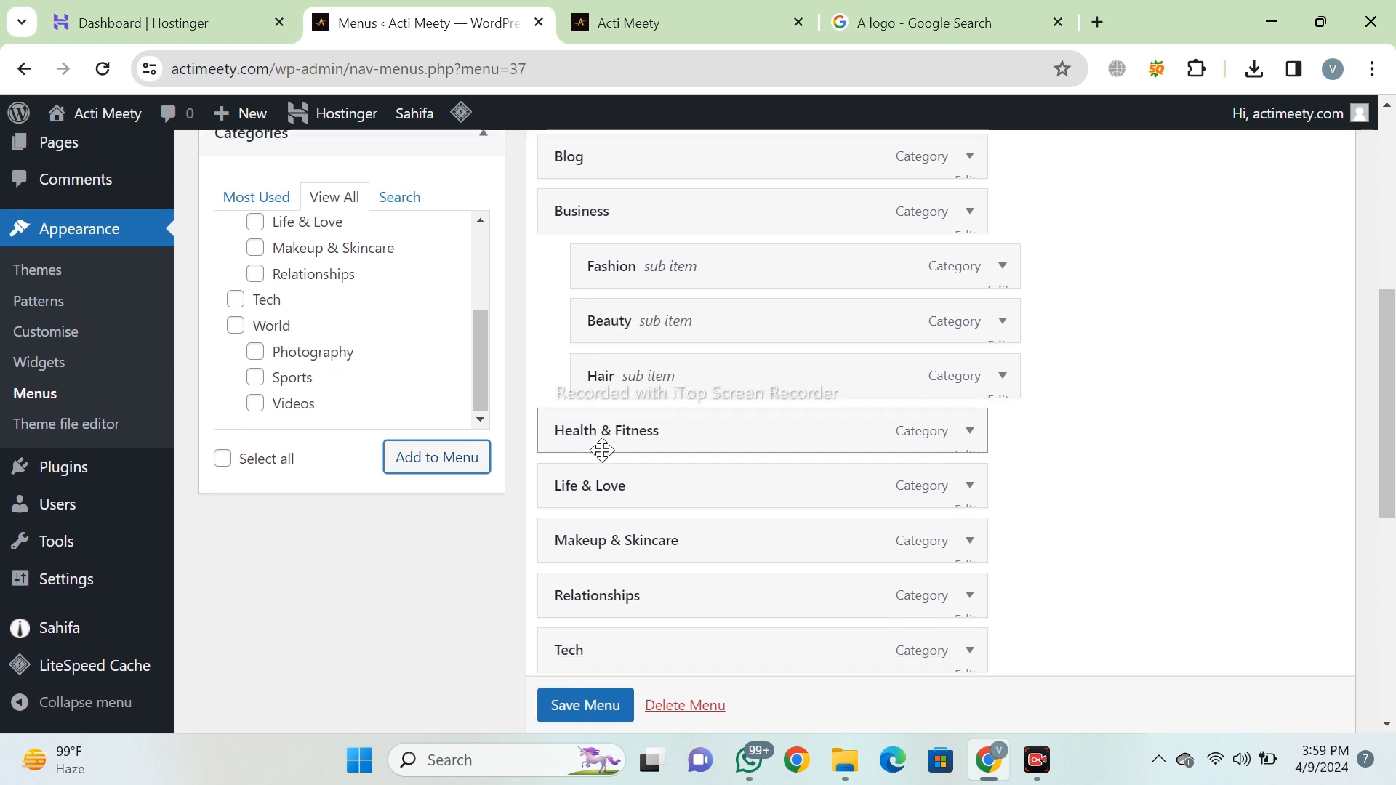
mouse_move(601, 538)
left_mouse_down()
mouse_move(647, 545)
mouse_move(623, 536)
left_mouse_up()
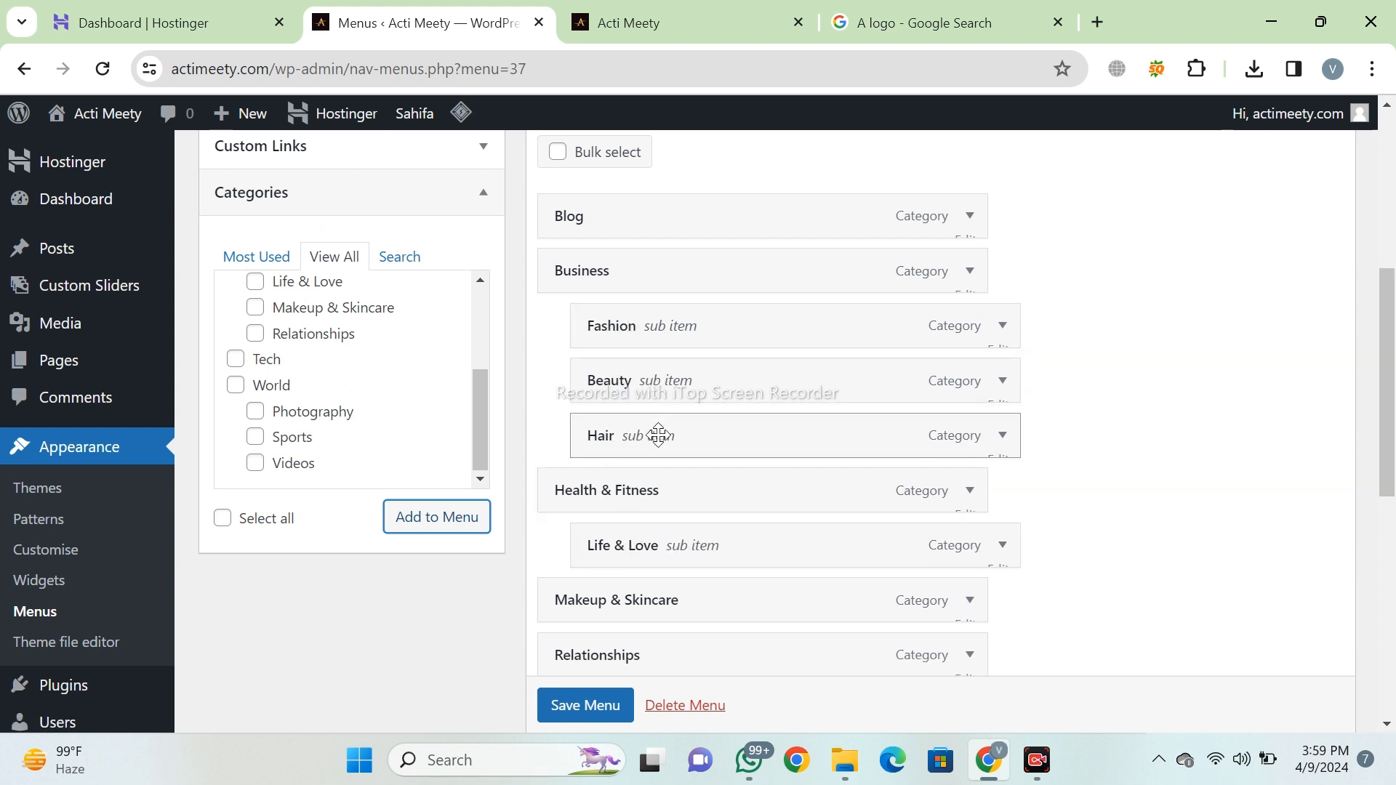
left_click_drag(658, 435, 800, 450)
scroll(935, 523, "down", 5)
Remove the Blog item from the Primary Menu.
scroll(816, 393, "up", 10)
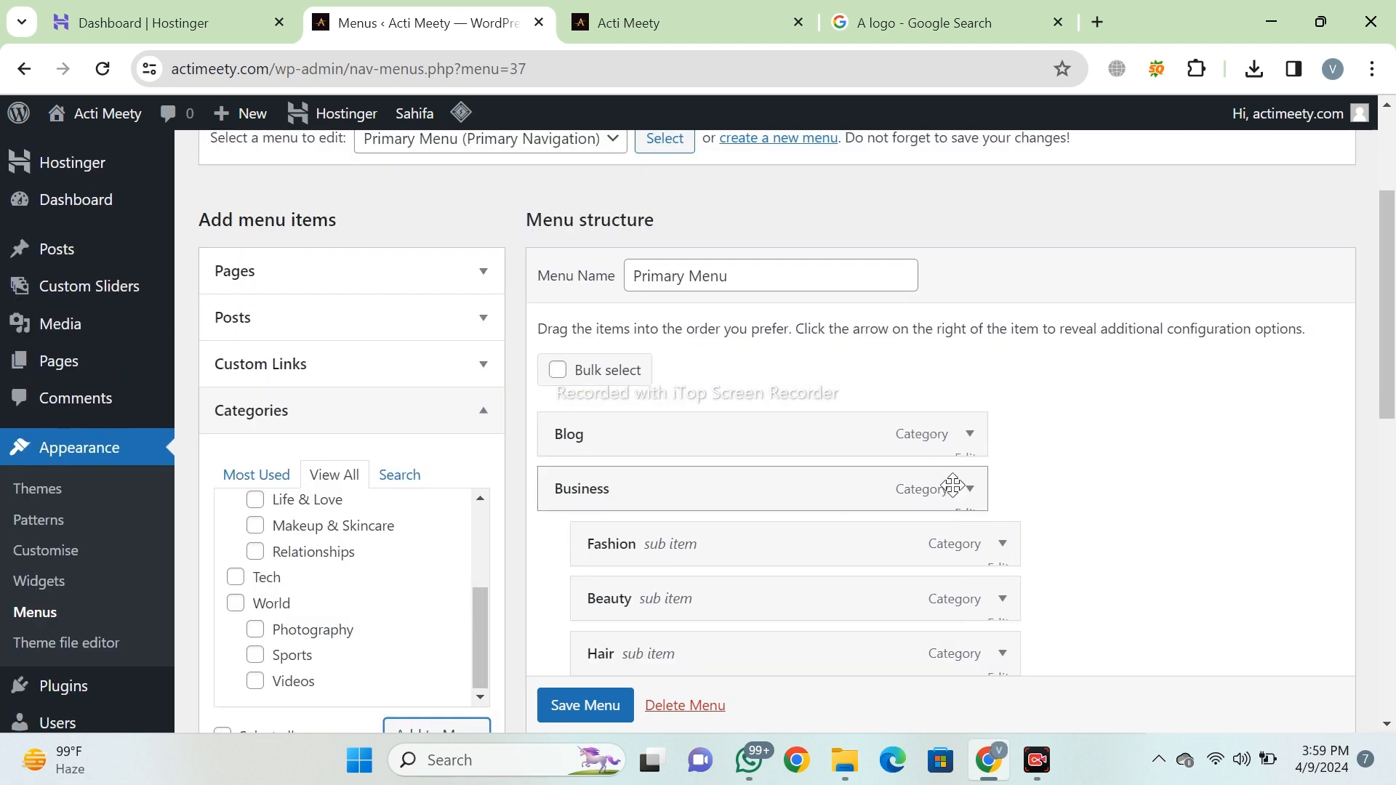
scroll(945, 407, "down", 1)
left_click(969, 380)
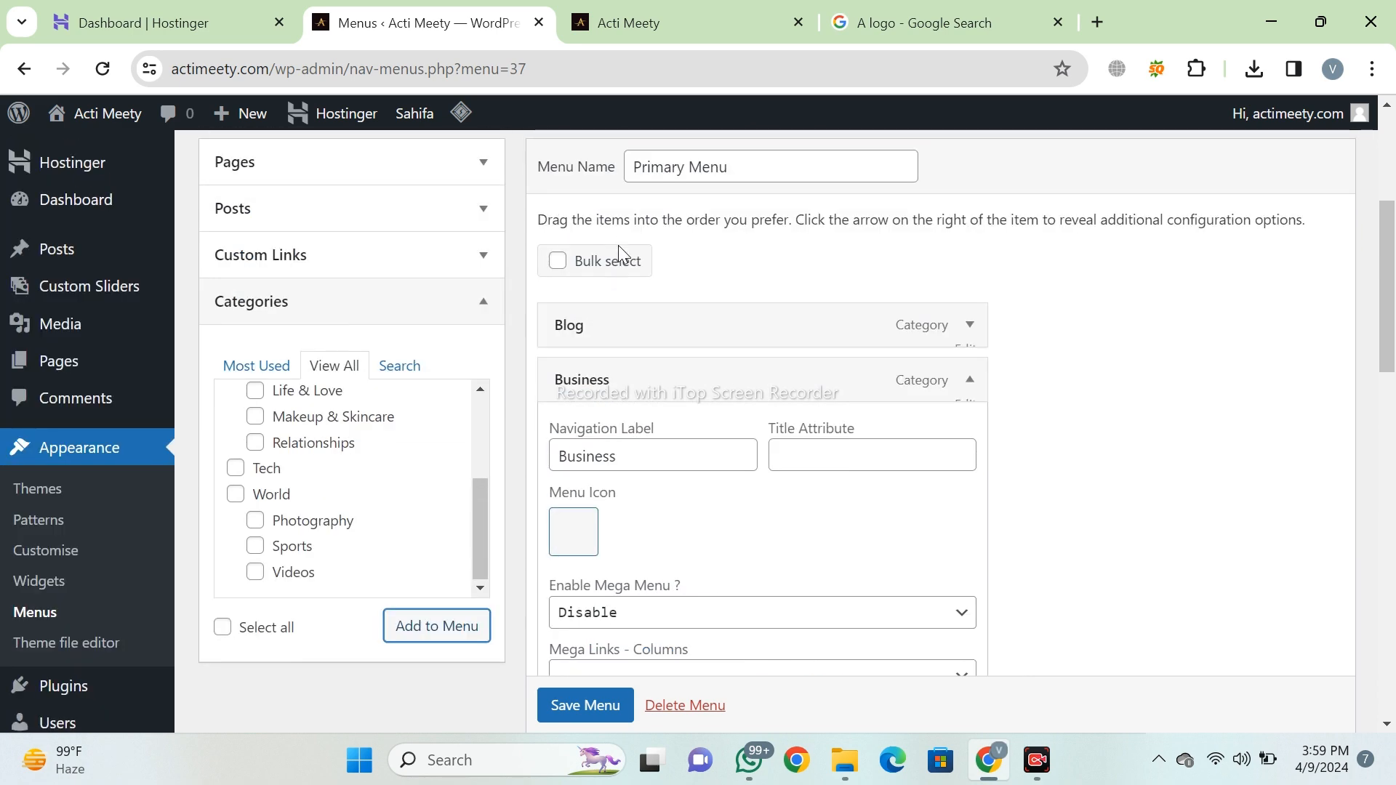
scroll(626, 404, "down", 2)
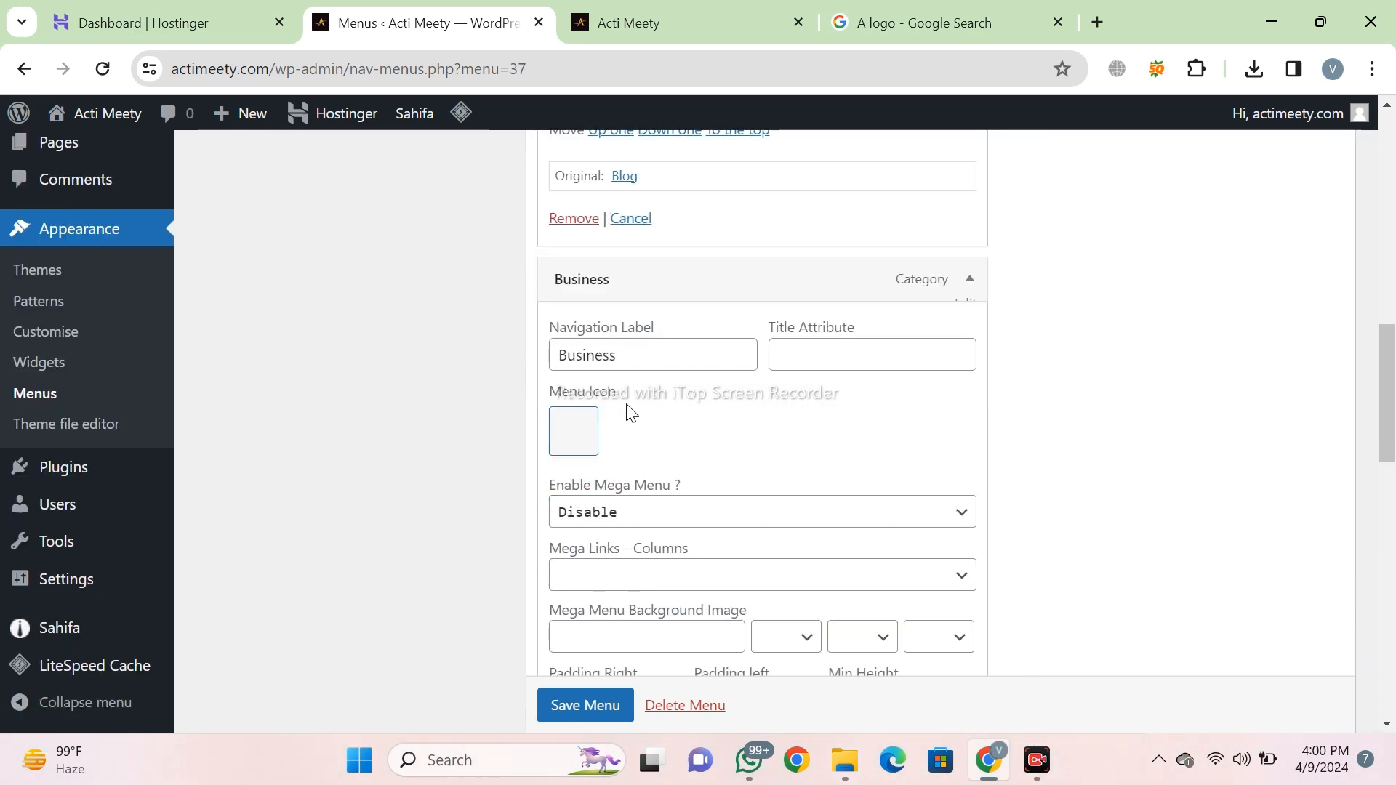
scroll(603, 410, "up", 2)
left_click(574, 435)
Add the TieLabs HomePage front page to the Primary Menu and place it above Business.
scroll(509, 436, "up", 10)
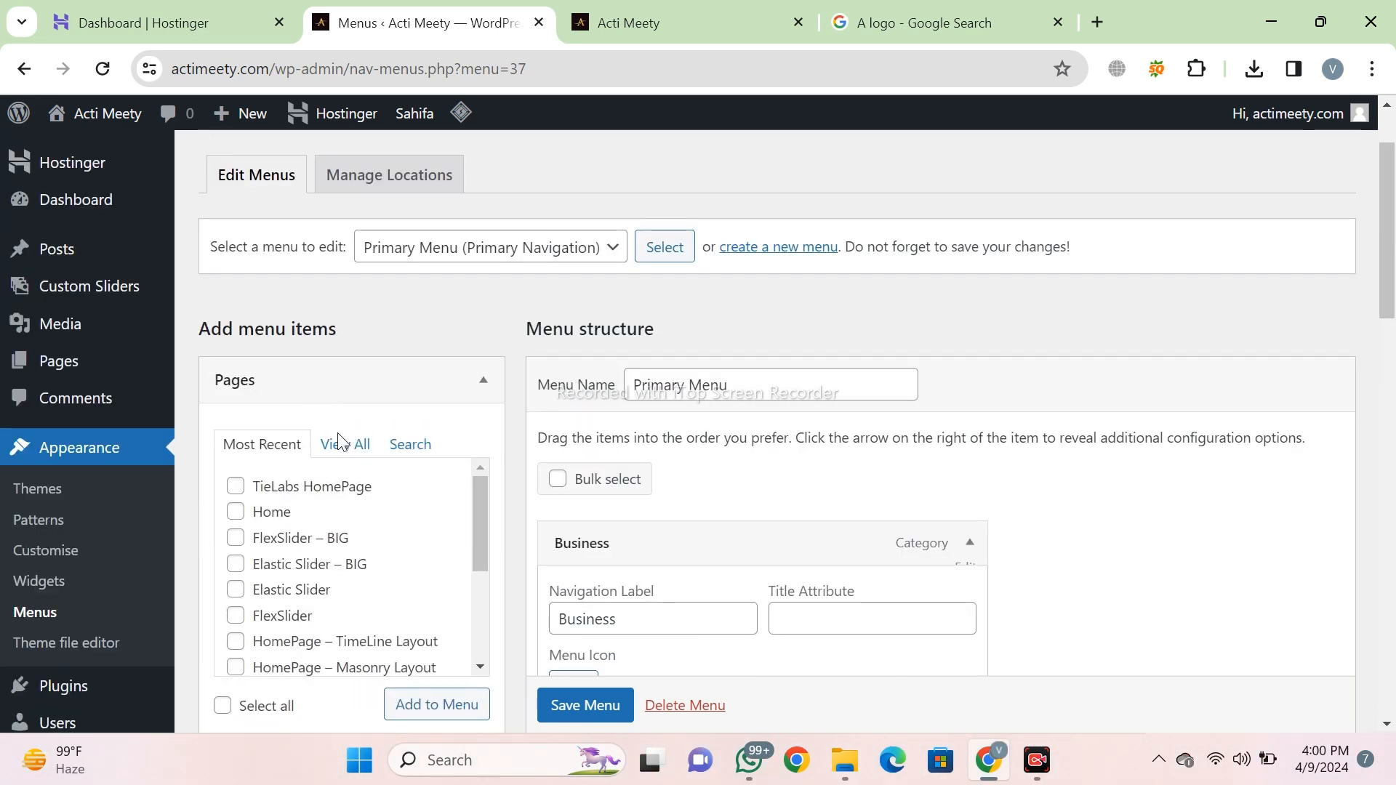
left_click(341, 444)
scroll(320, 436, "down", 1)
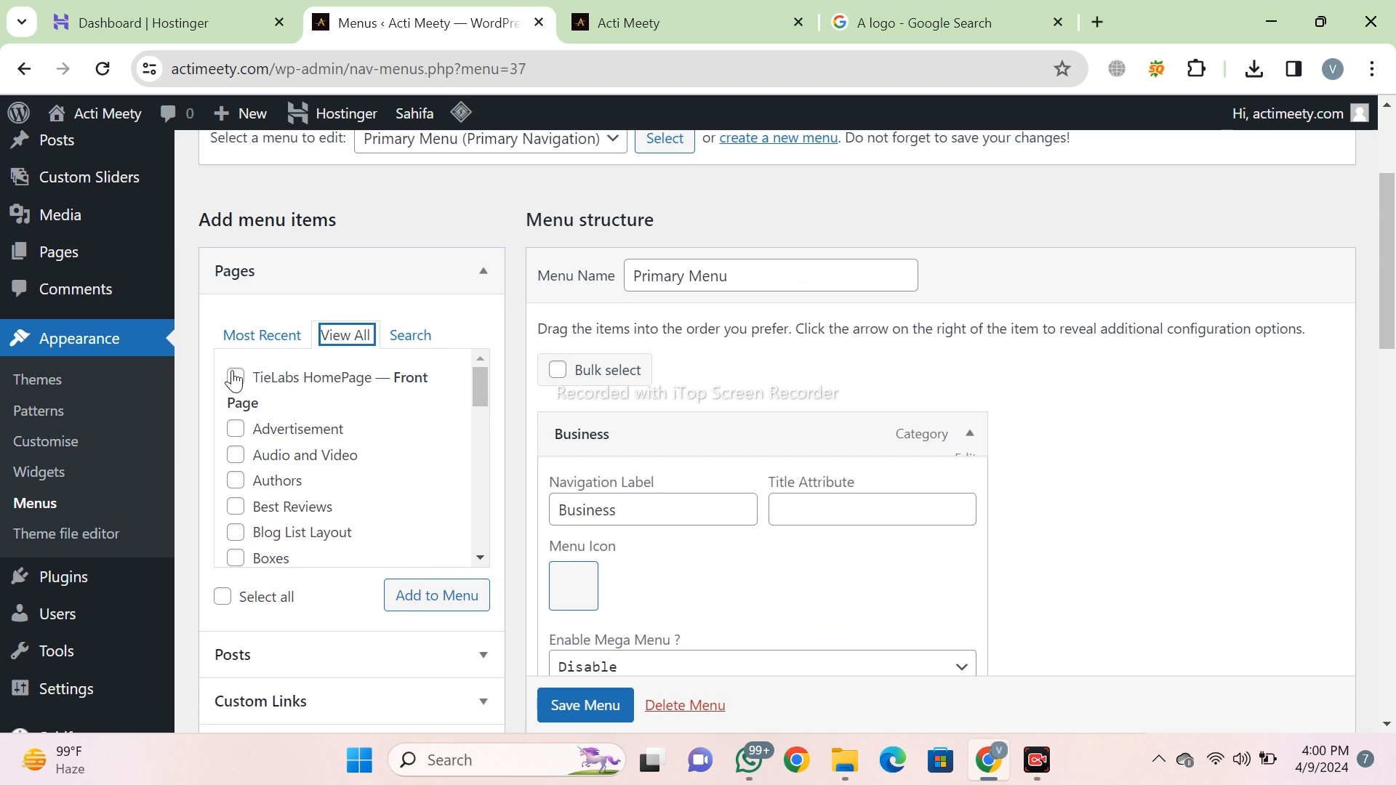
left_click(399, 587)
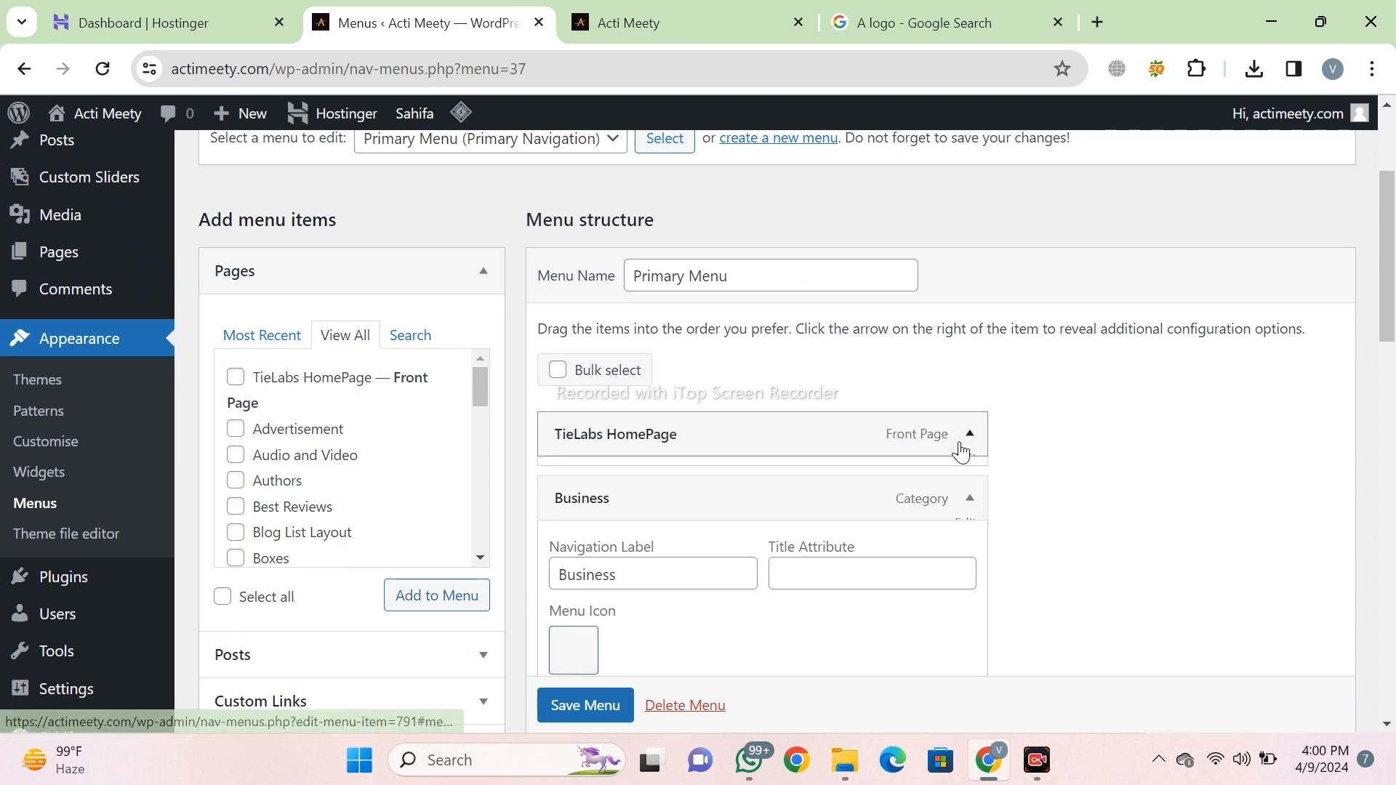
Set the front page item's navigation label to Home and save the menu.
left_click(968, 437)
scroll(727, 436, "down", 3)
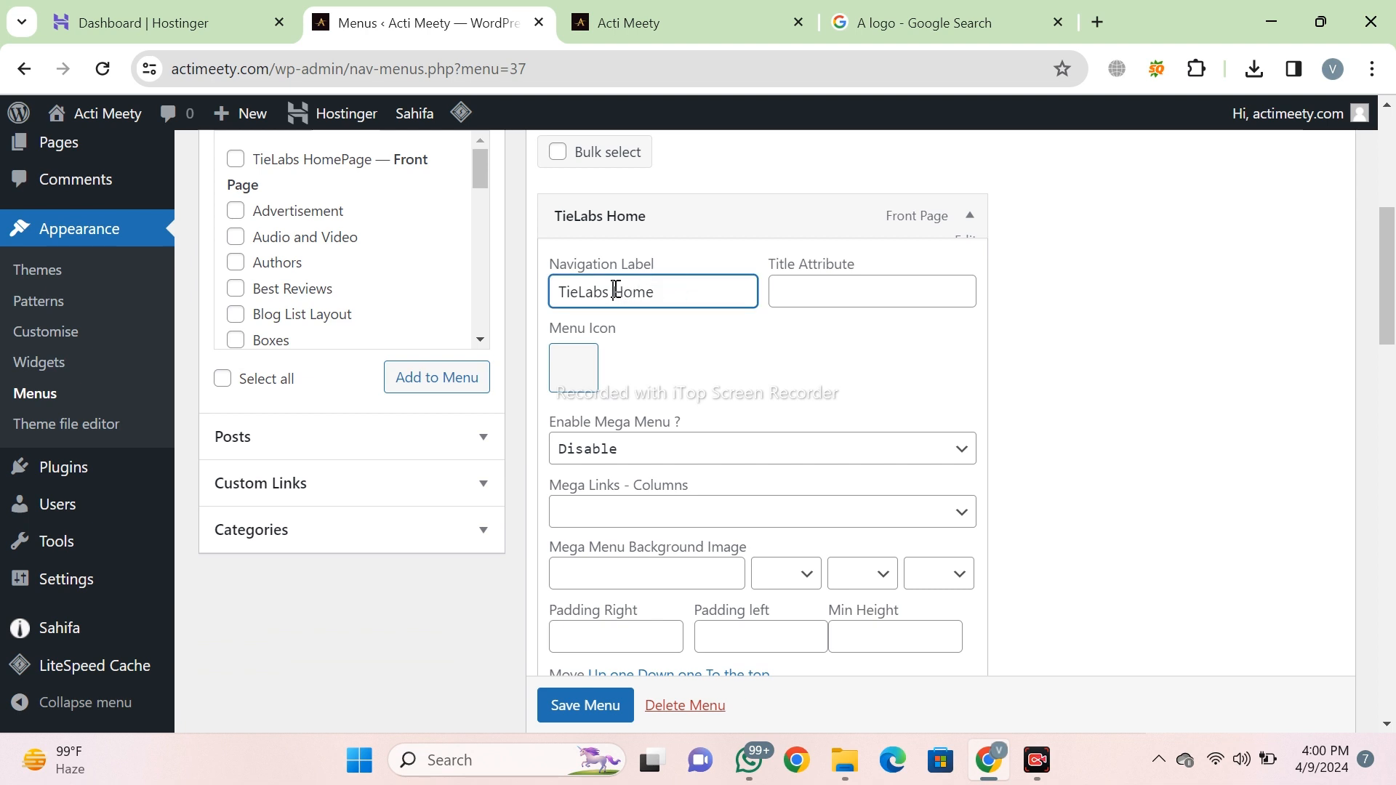
key("BackSpace")
left_click(578, 695)
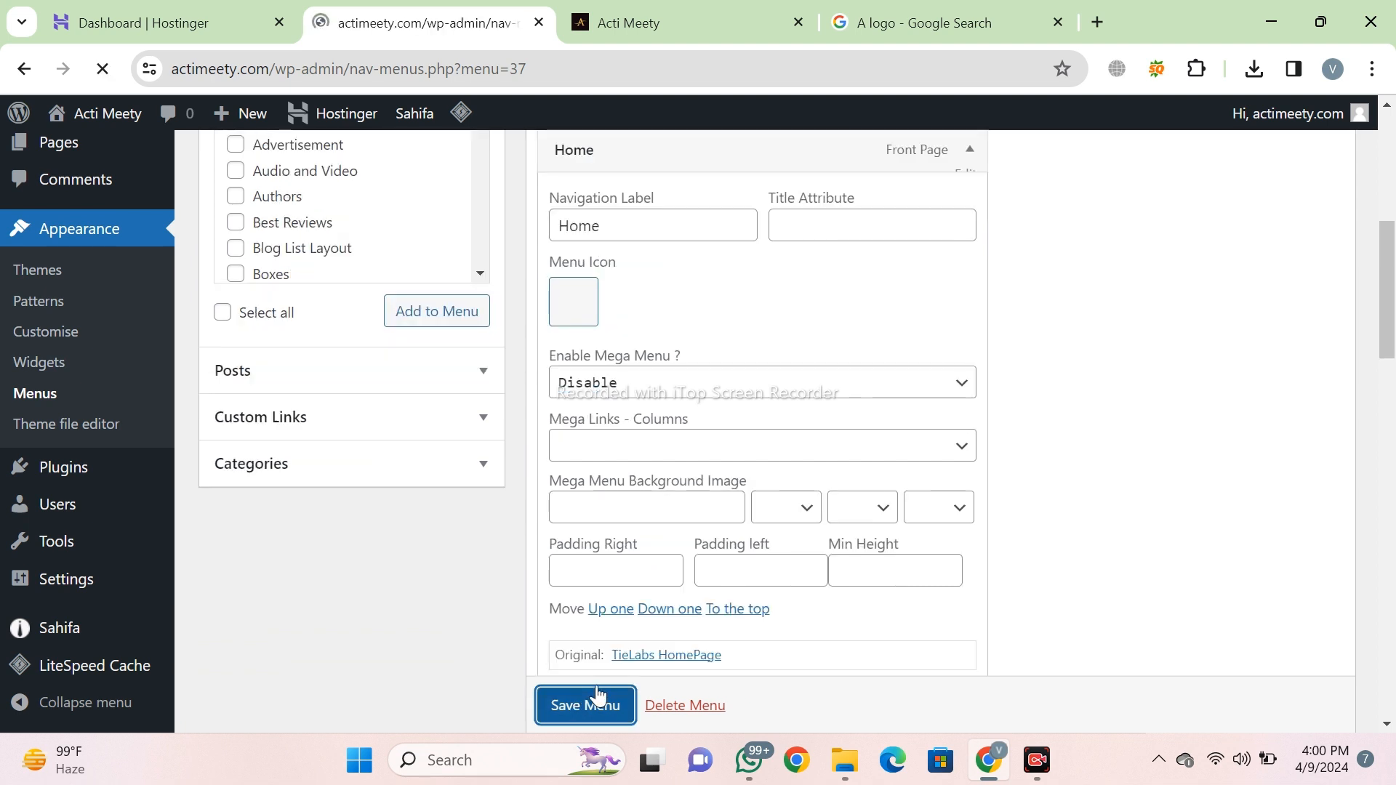
Reload the actimeety.com home page and check the navigation menu, including the Business submenu.
left_click(615, 25)
left_click(592, 76)
key("Return")
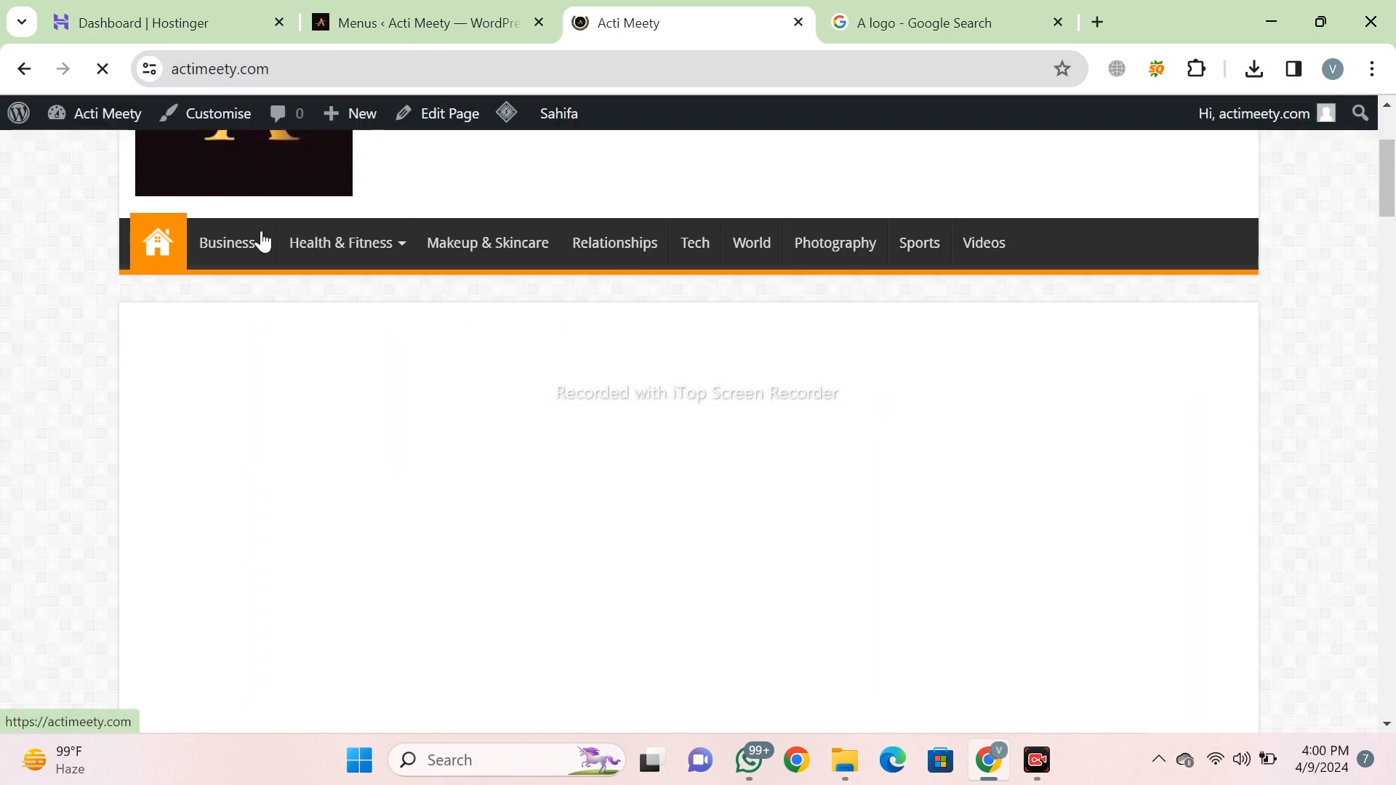
mouse_move(298, 263)
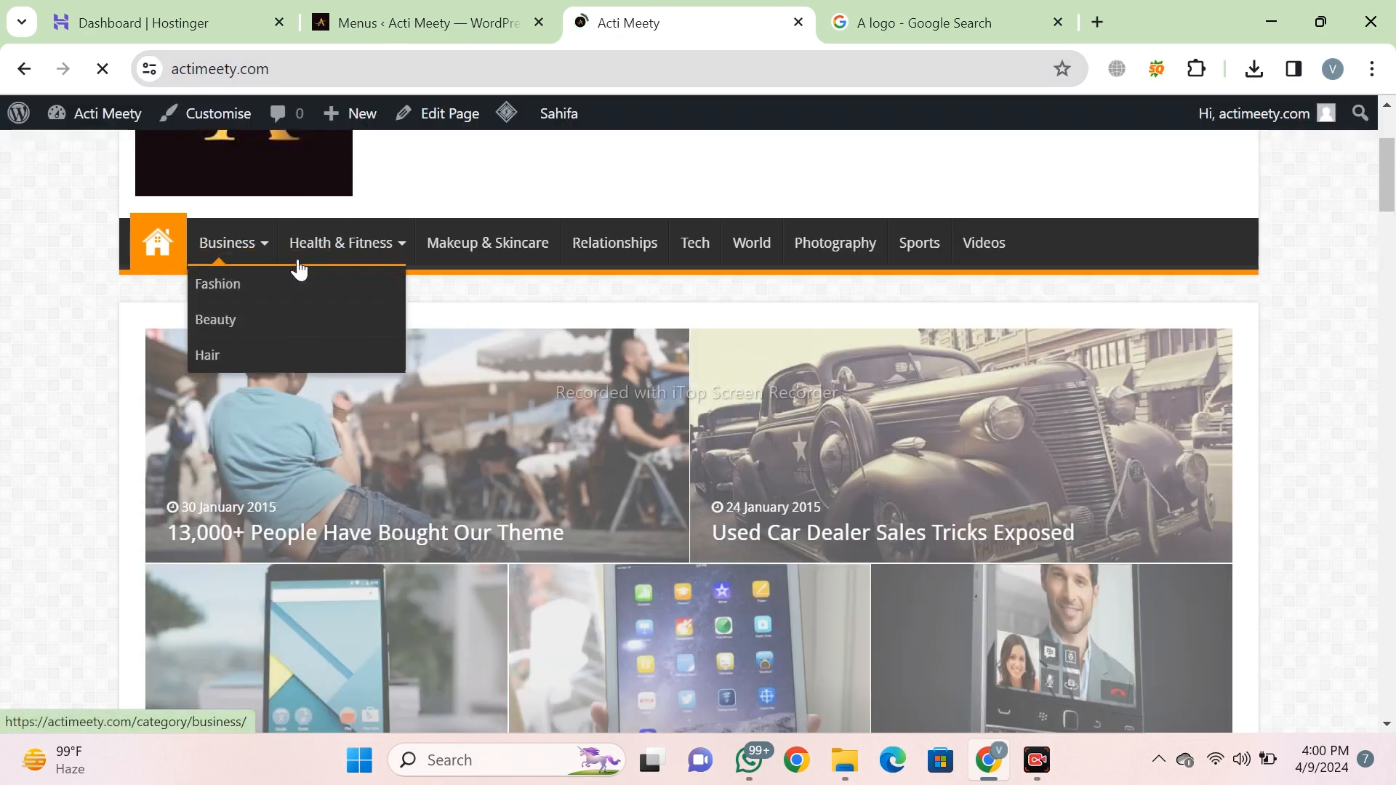
Look over the saved Primary Menu in the menu editor and return to the home page to compare.
left_click(396, 26)
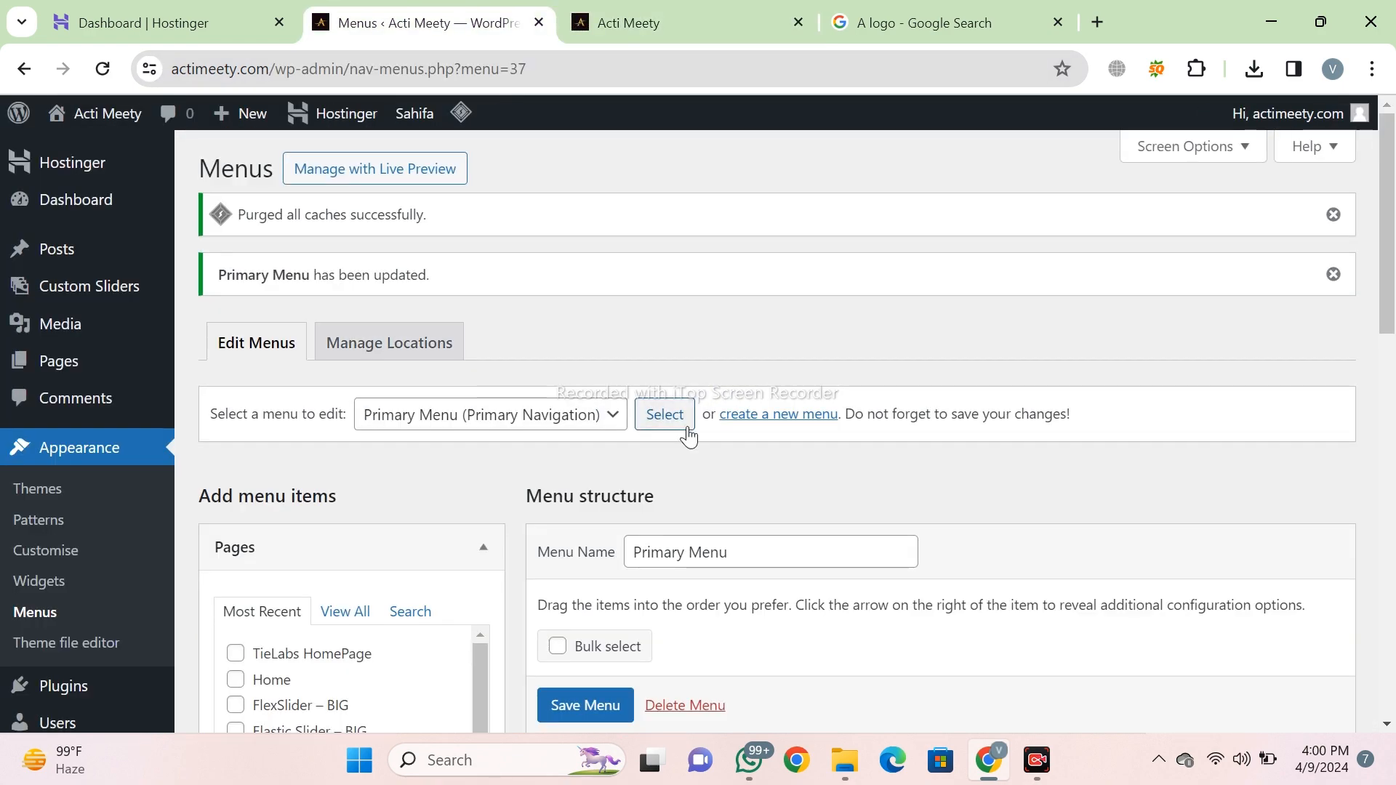
scroll(688, 434, "down", 3)
scroll(658, 414, "down", 2)
left_click(639, 22)
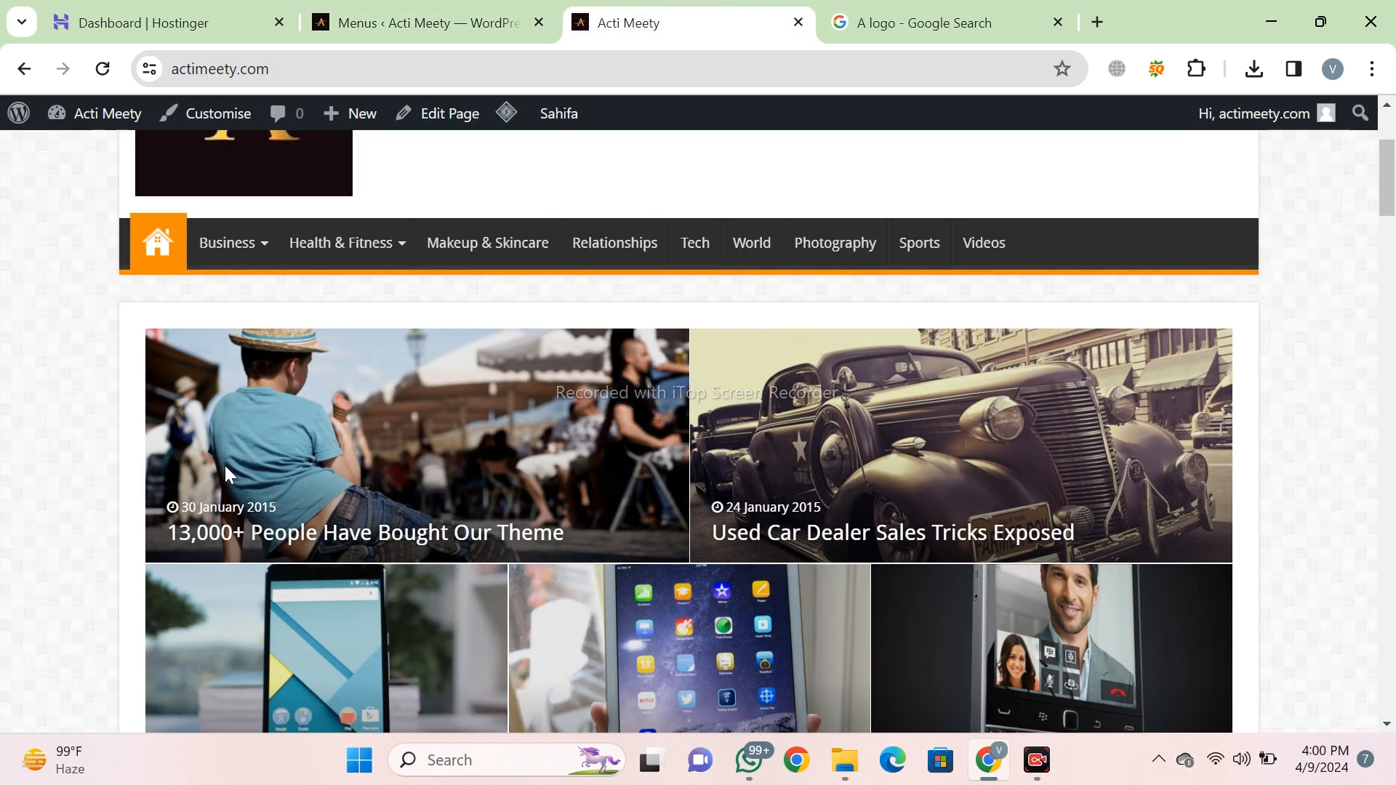
Set the Home item's menu icon to the house icon, searching the icon picker for "home", and save the menu.
mouse_move(316, 259)
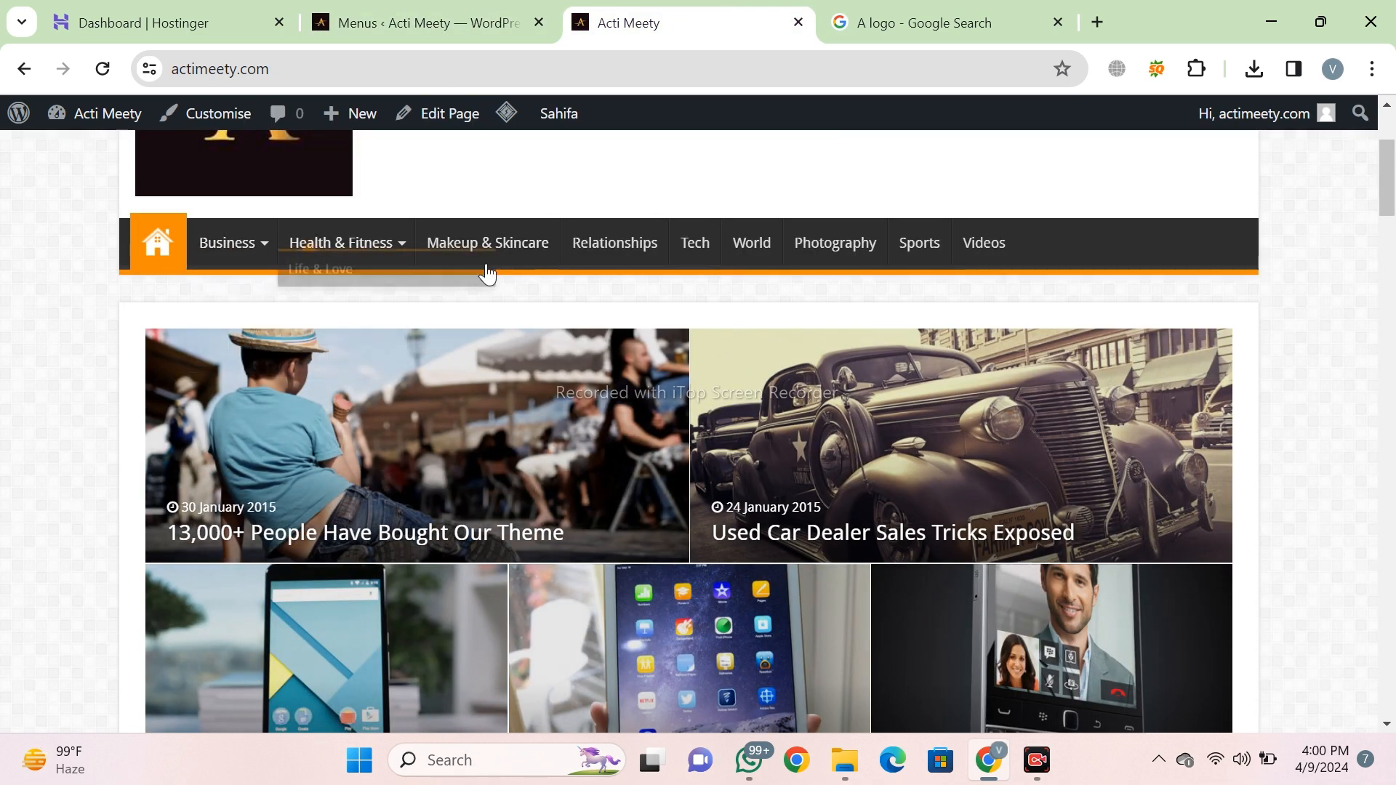
left_click(454, 20)
scroll(550, 288, "down", 1)
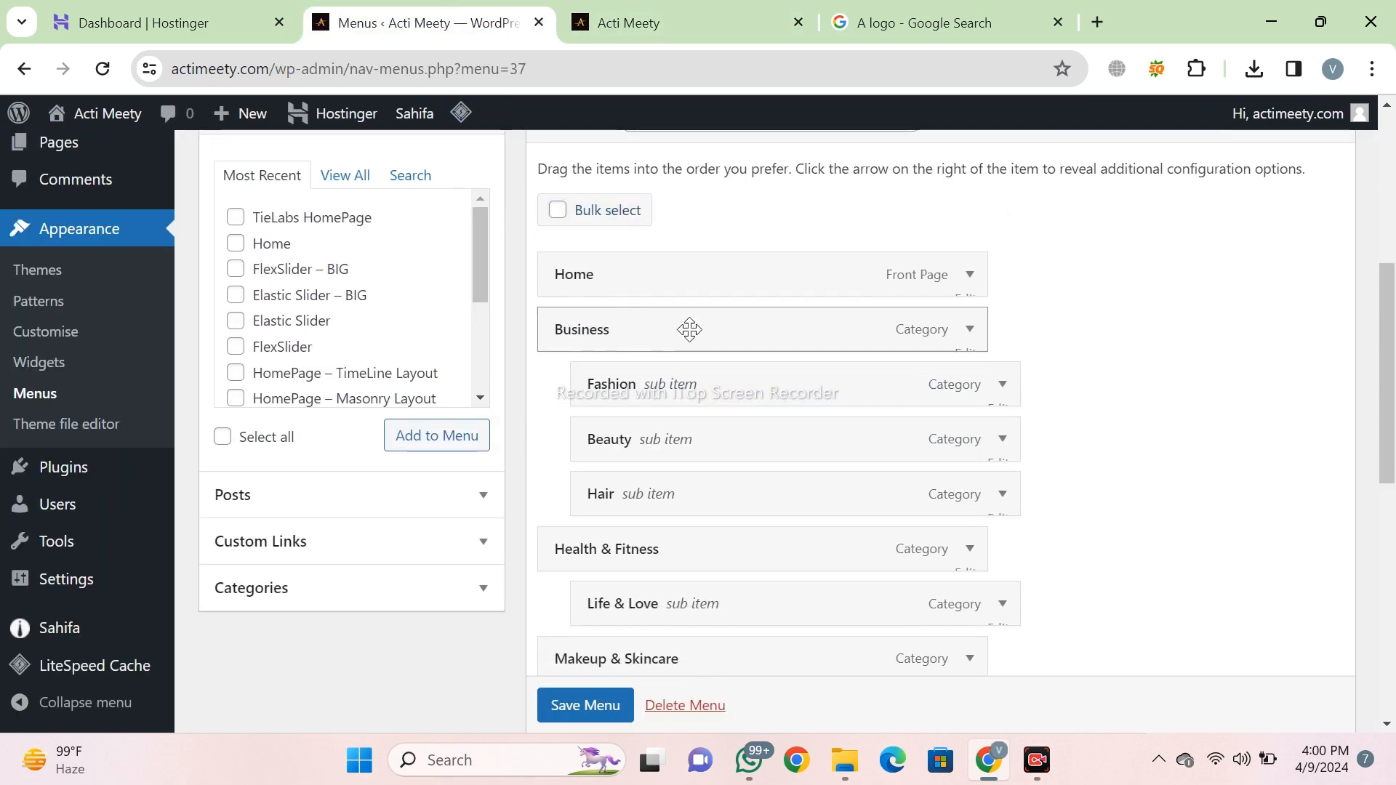
left_click(970, 275)
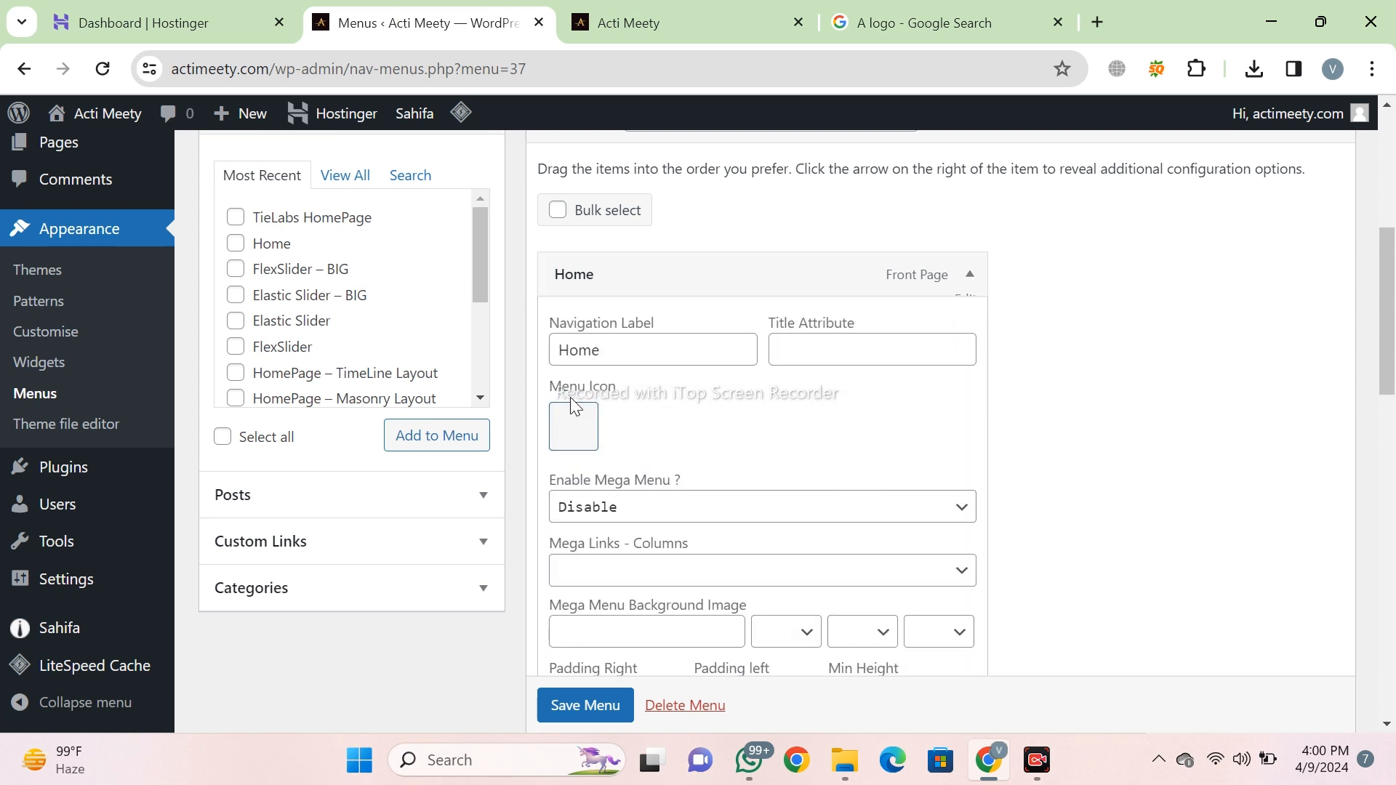
left_click(574, 435)
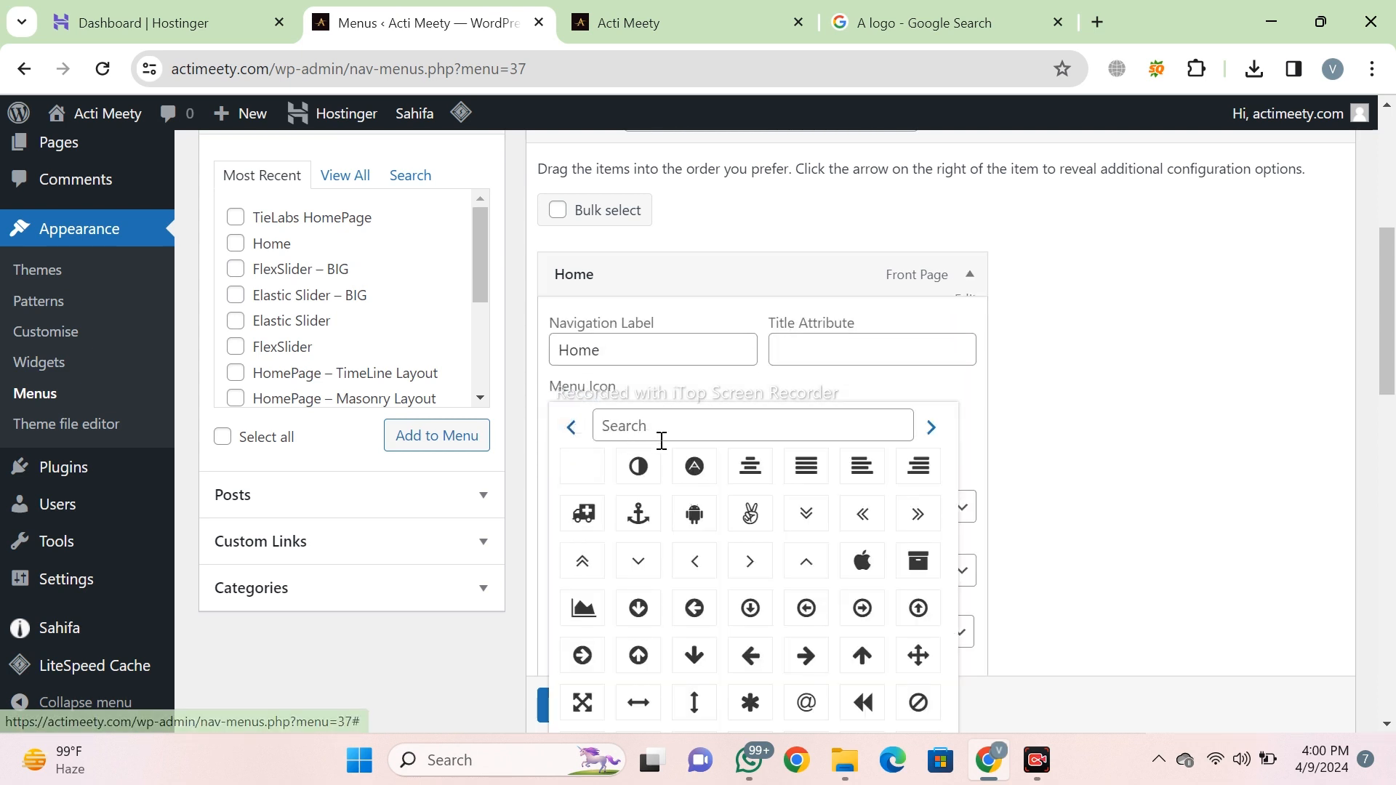
left_click(690, 424)
type("home")
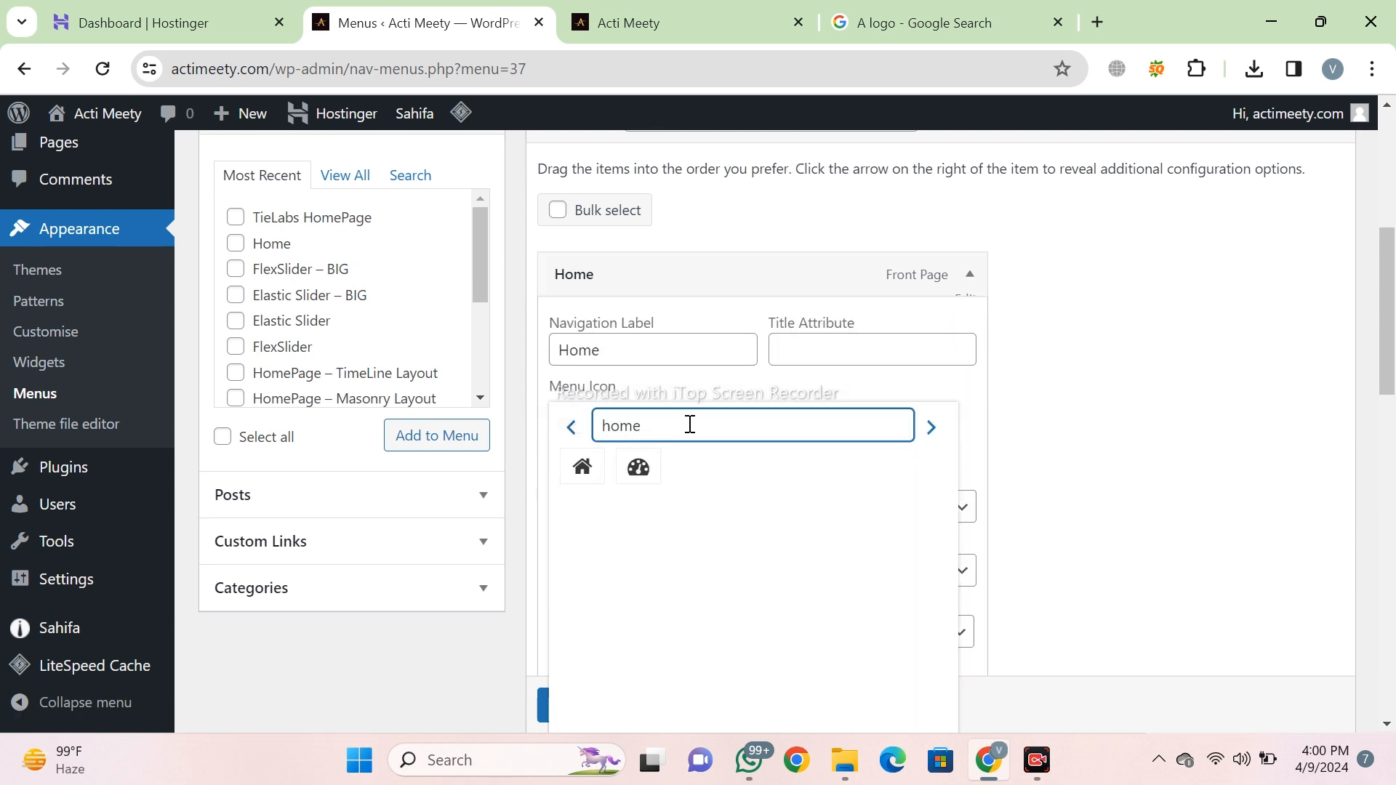
left_click(582, 465)
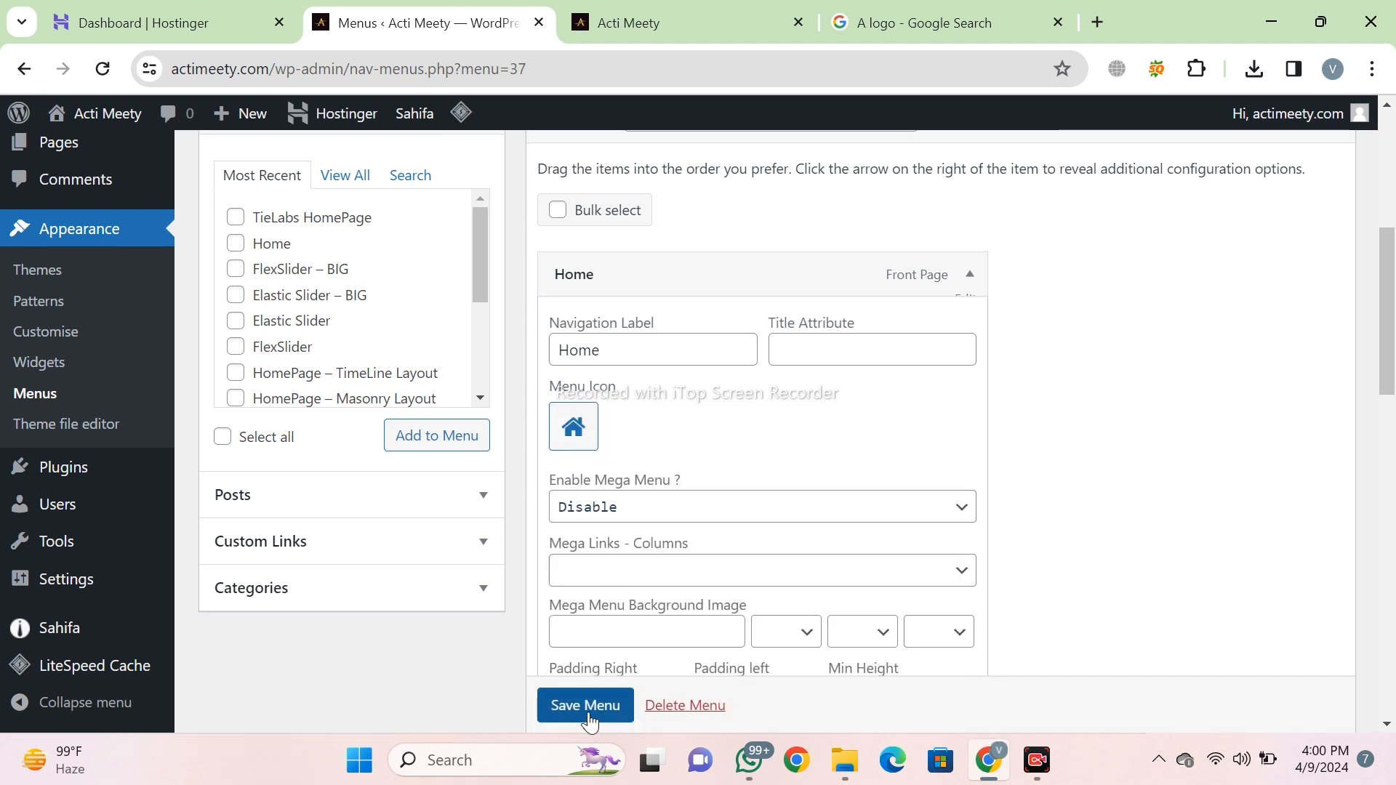
scroll(587, 716, "down", 1)
Reload the actimeety.com home page to check the Home item in the navigation bar.
left_click(645, 23)
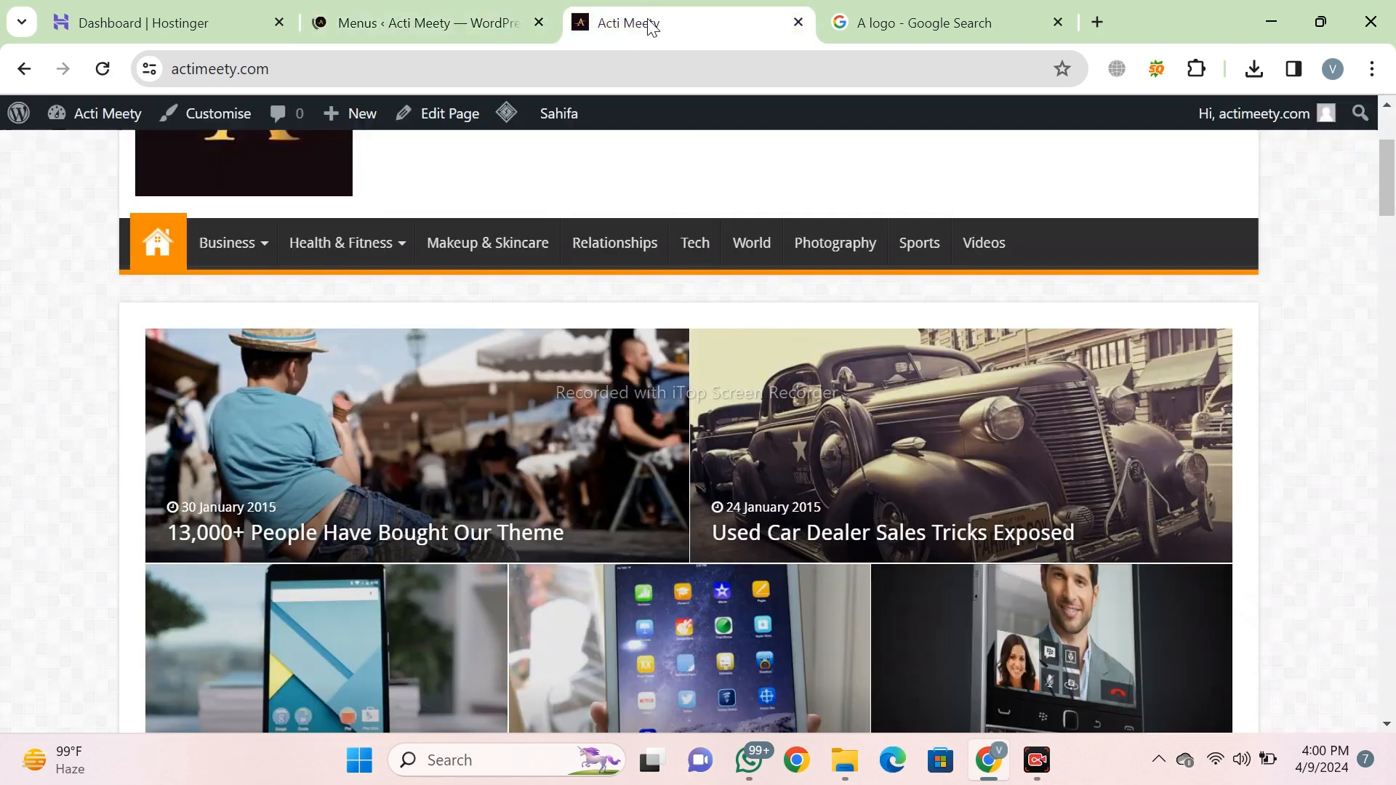
left_click(635, 69)
key("Return")
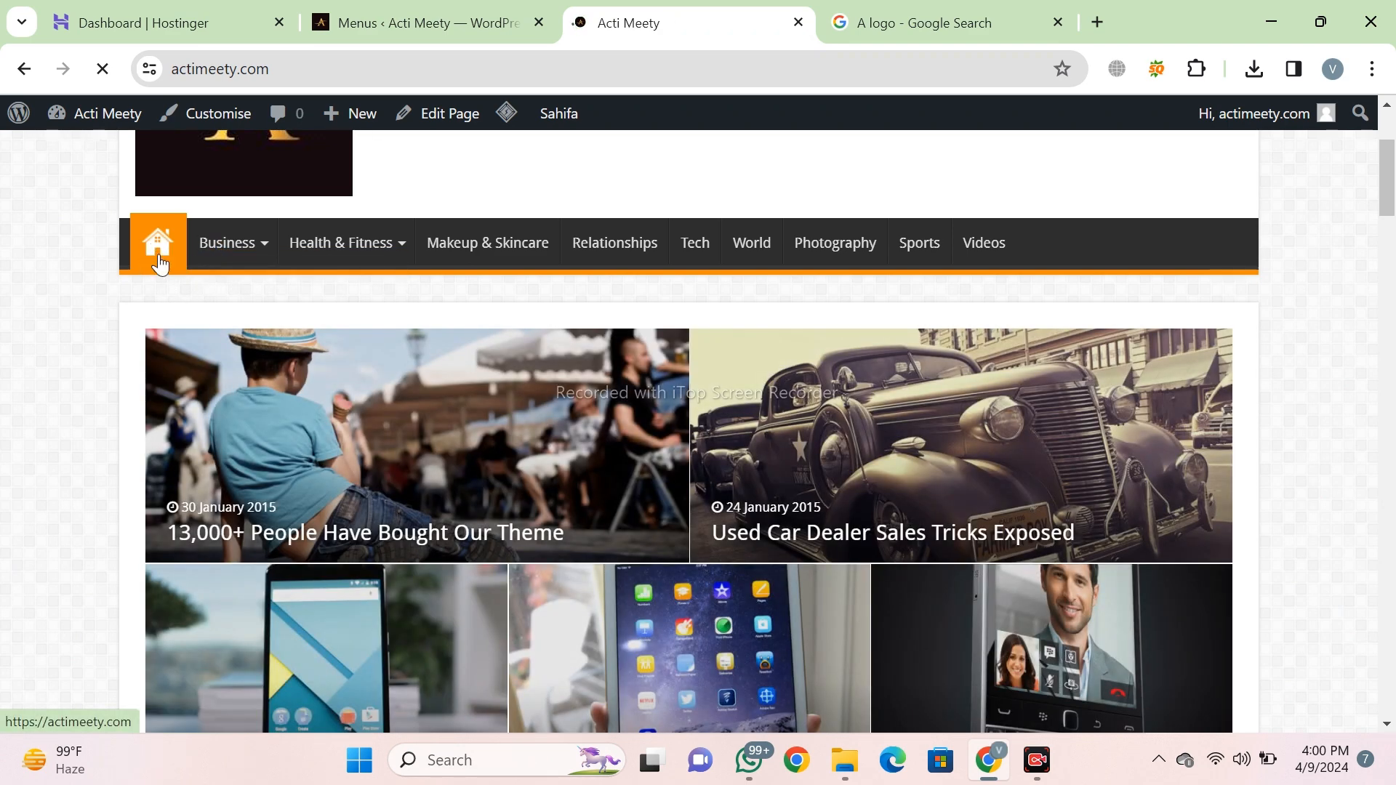
Set the Business item's menu icon to the area chart icon and save the menu.
left_click(408, 23)
scroll(691, 436, "down", 6)
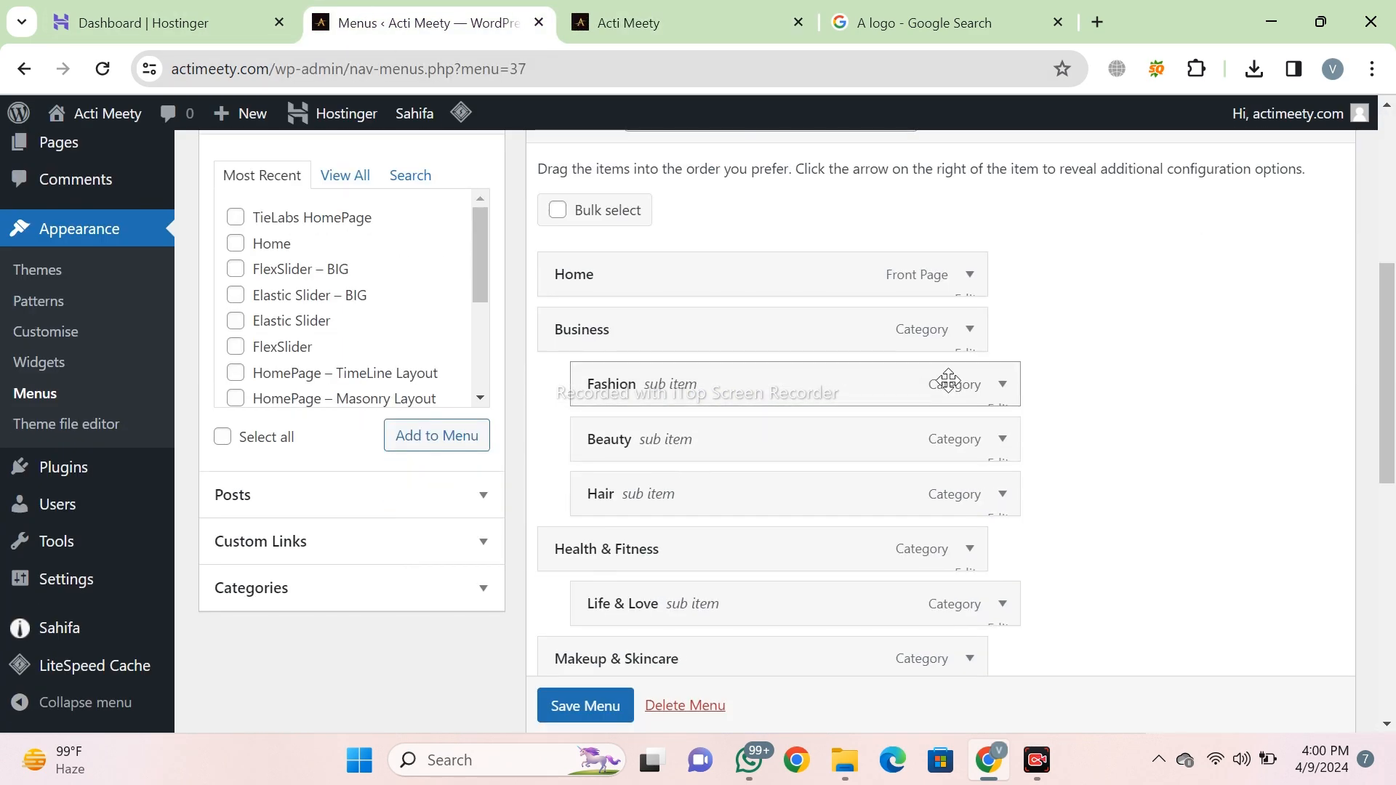
scroll(941, 382, "down", 3)
scroll(960, 396, "up", 5)
left_click(970, 440)
scroll(586, 380, "down", 3)
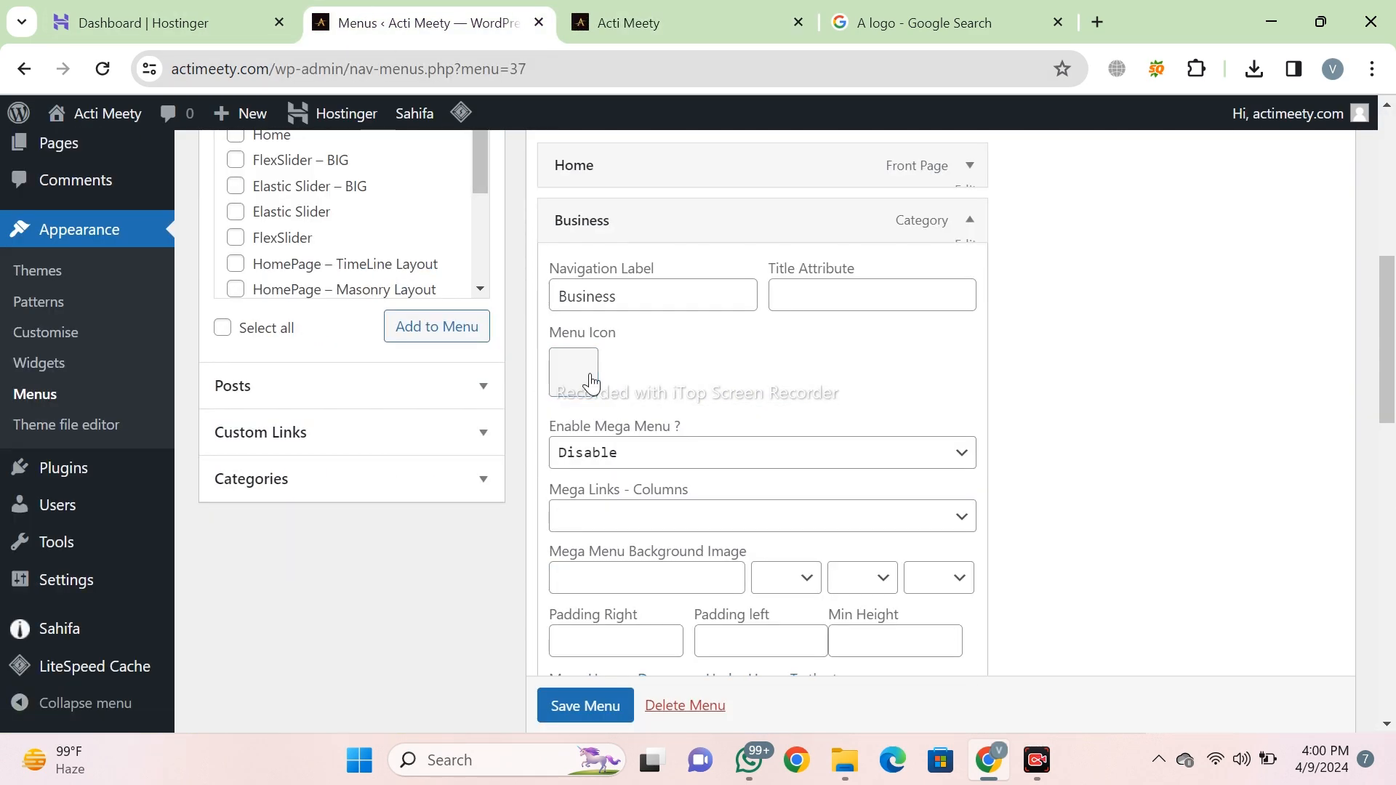
left_click(575, 379)
scroll(629, 458, "down", 2)
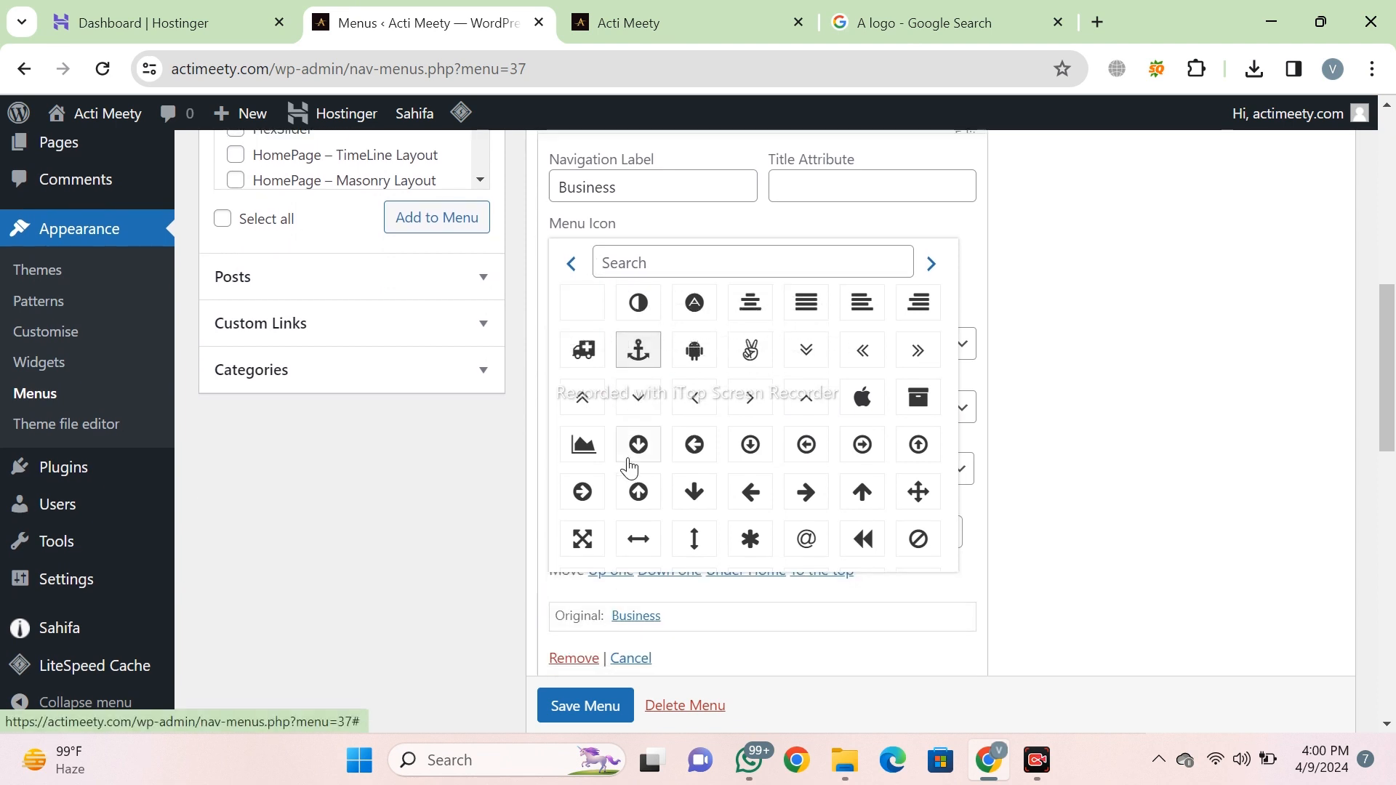
left_click(583, 445)
scroll(581, 698, "down", 1)
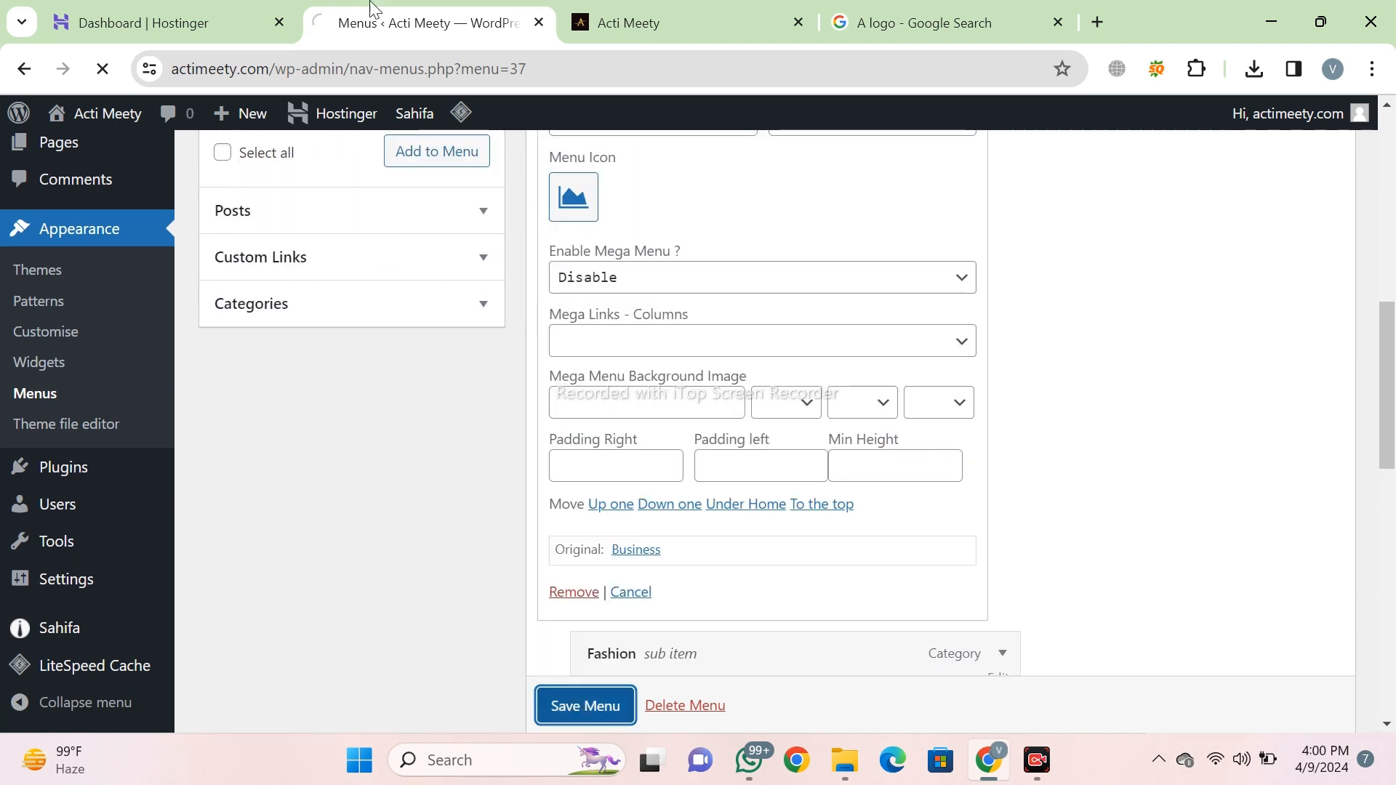
Reload the actimeety.com home page and check the Business item's icon in the navigation bar.
left_click(633, 21)
left_click(623, 64)
key("Return")
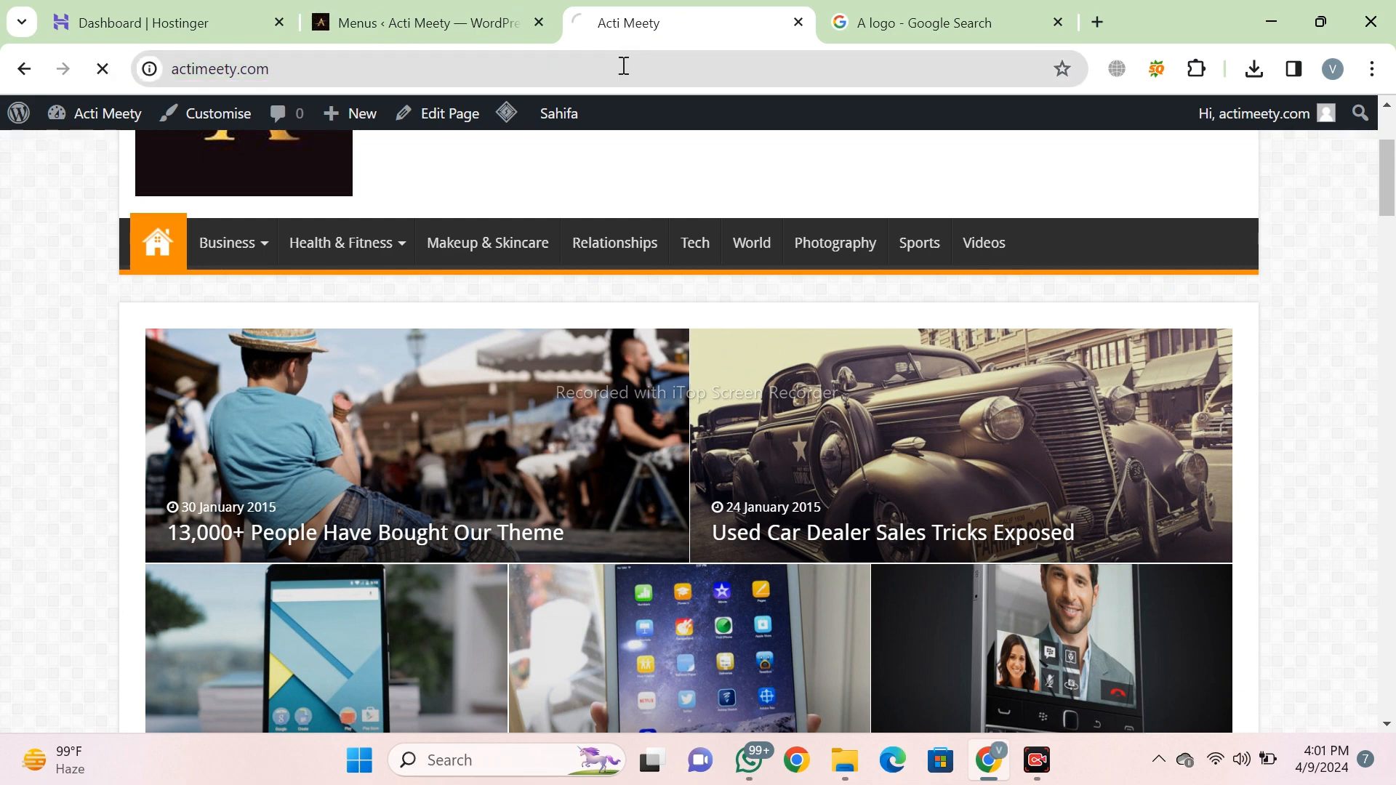
mouse_move(208, 256)
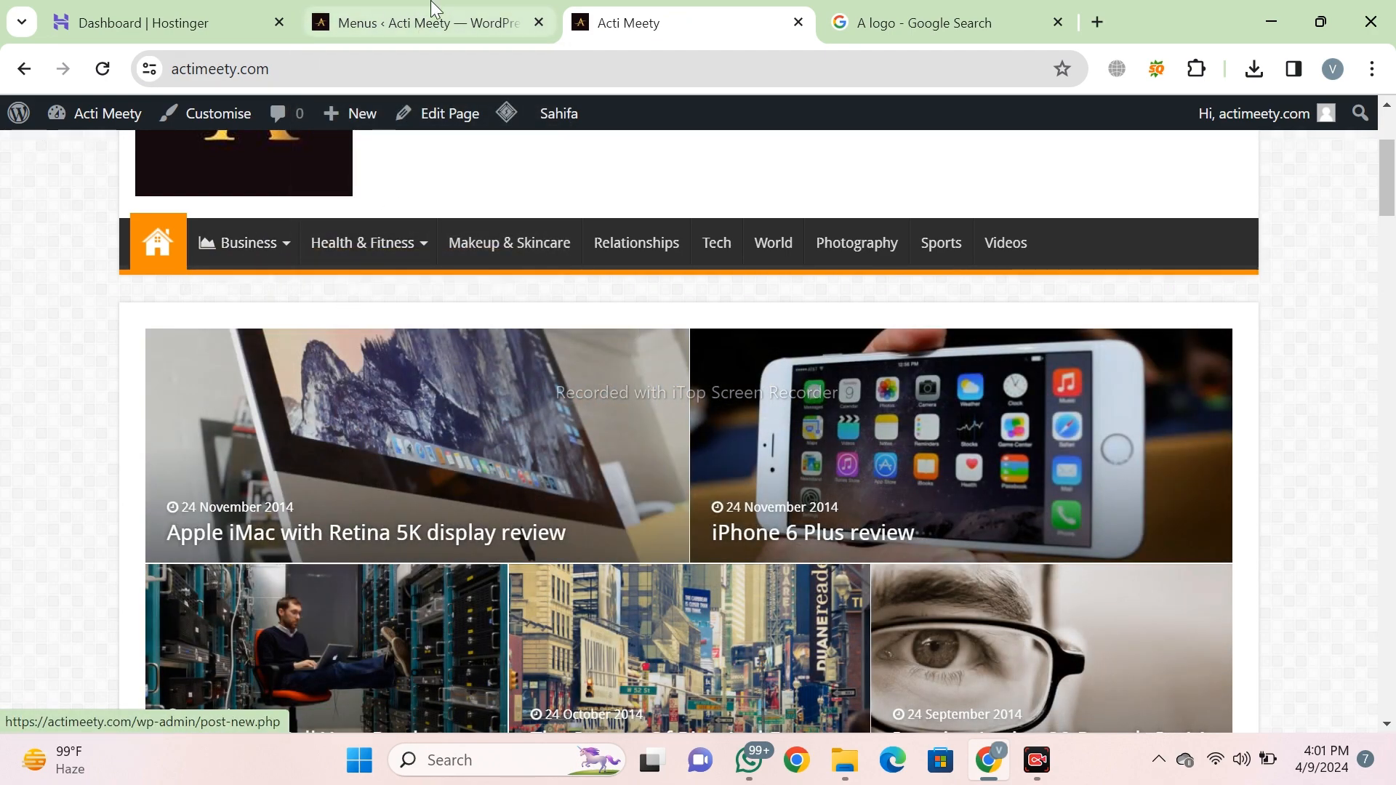
Set the Business item's mega menu to Sub Categories + Posts and save the menu.
left_click(422, 22)
scroll(764, 509, "down", 3)
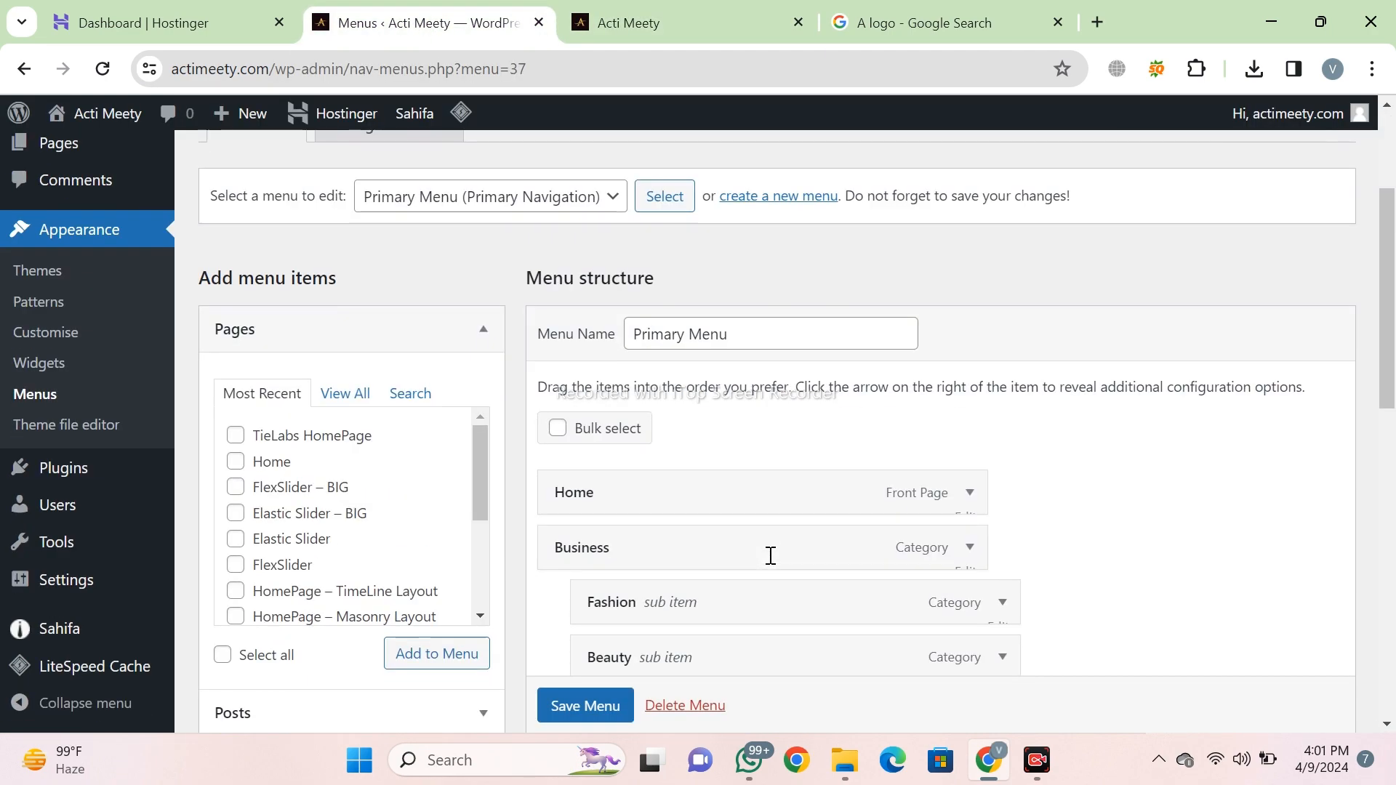
scroll(771, 556, "down", 3)
left_click(647, 396)
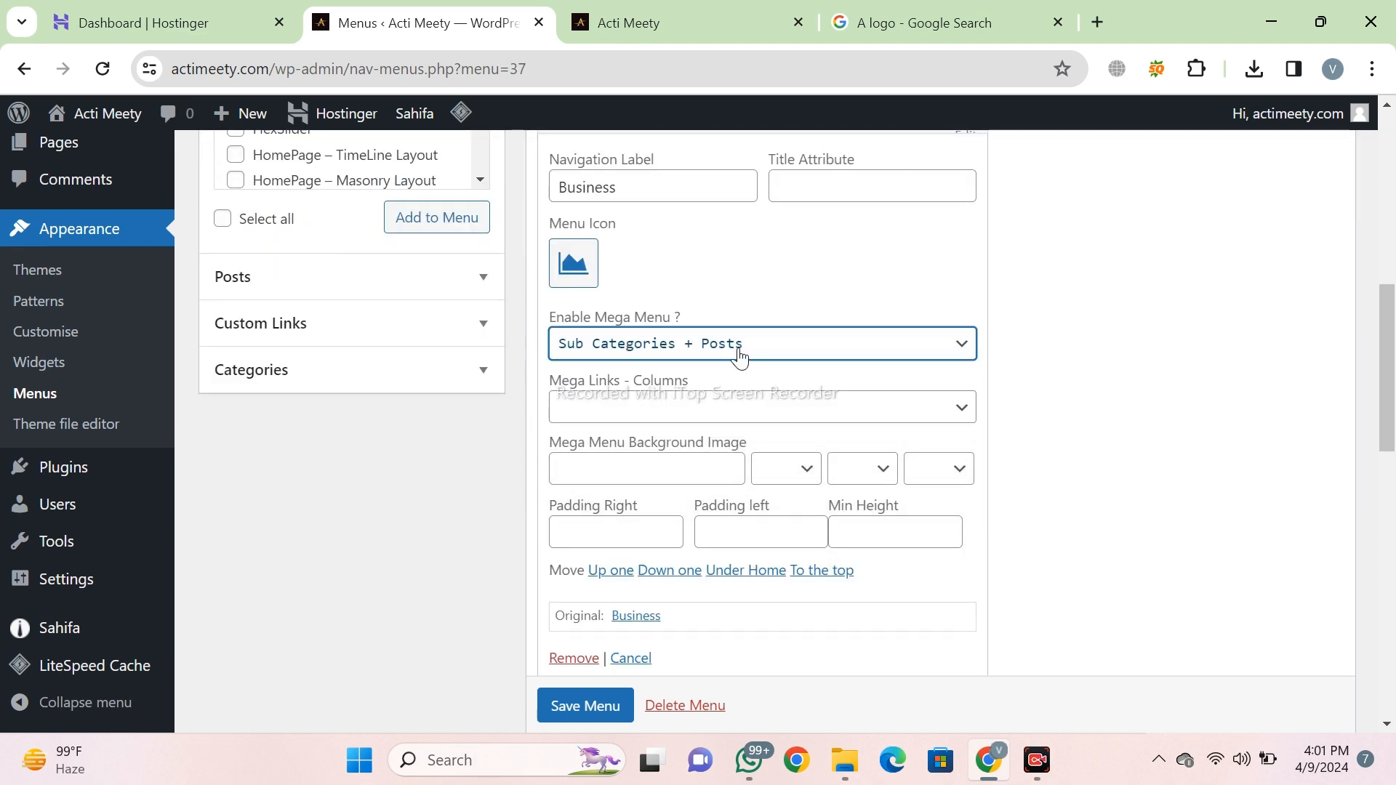
left_click(585, 705)
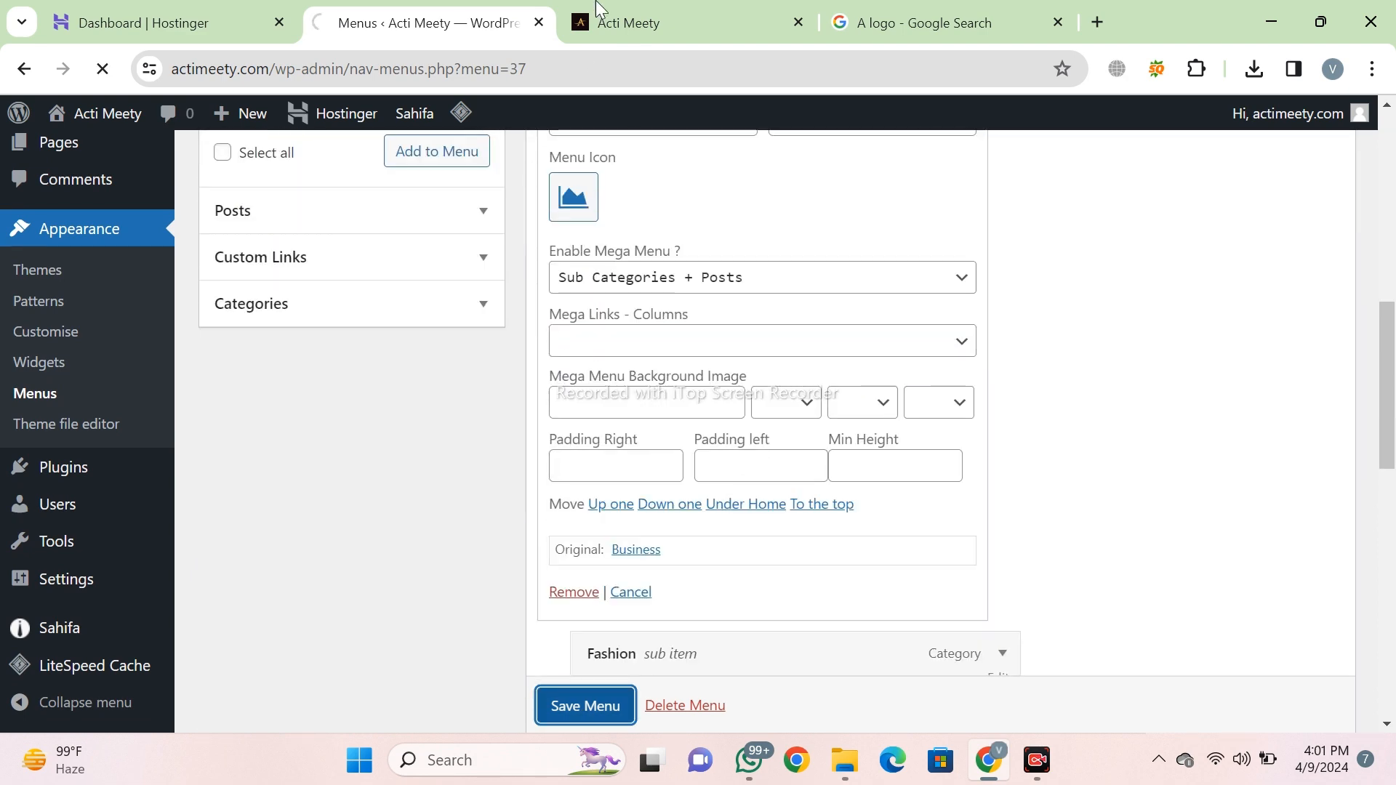
Reload the site's home page and check the Business and Health & Fitness submenus.
left_click(598, 10)
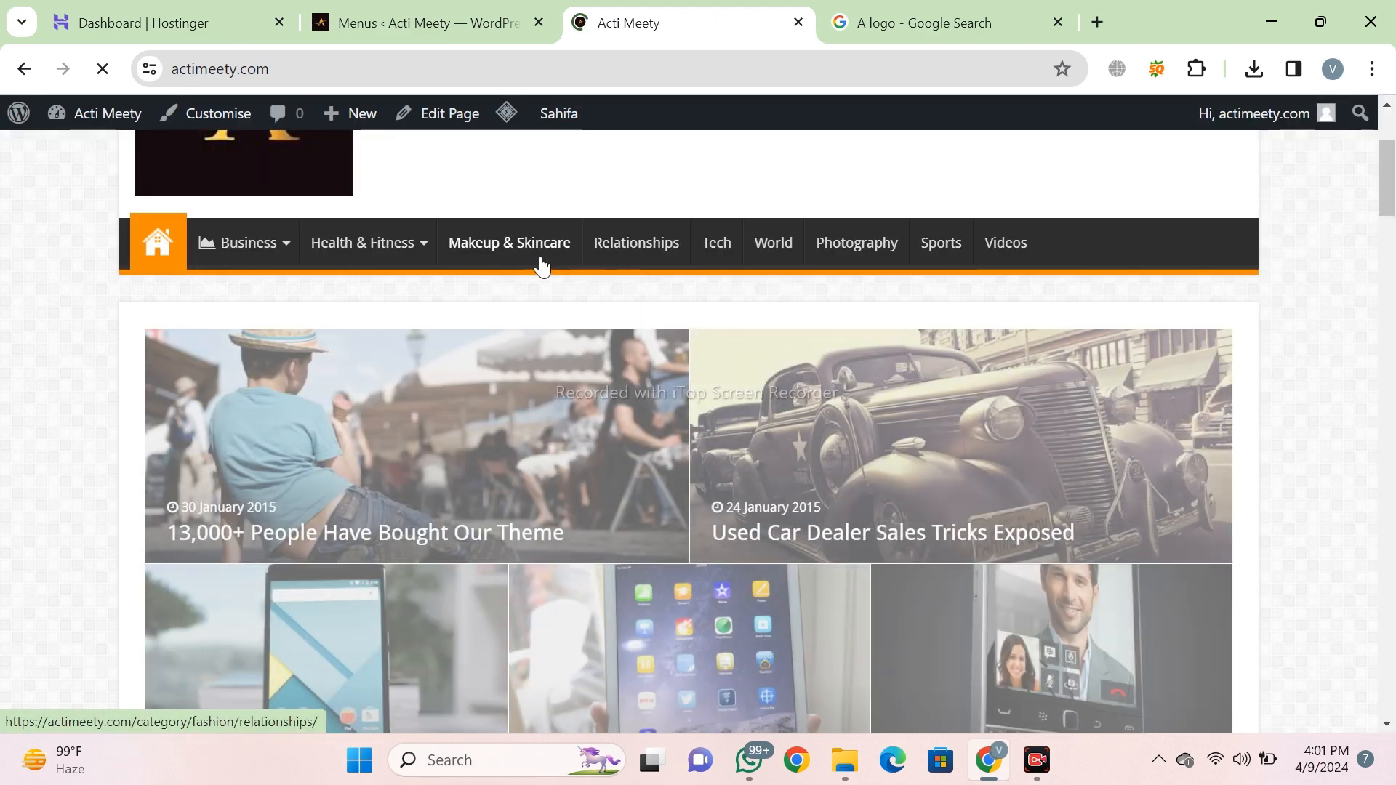
mouse_move(415, 250)
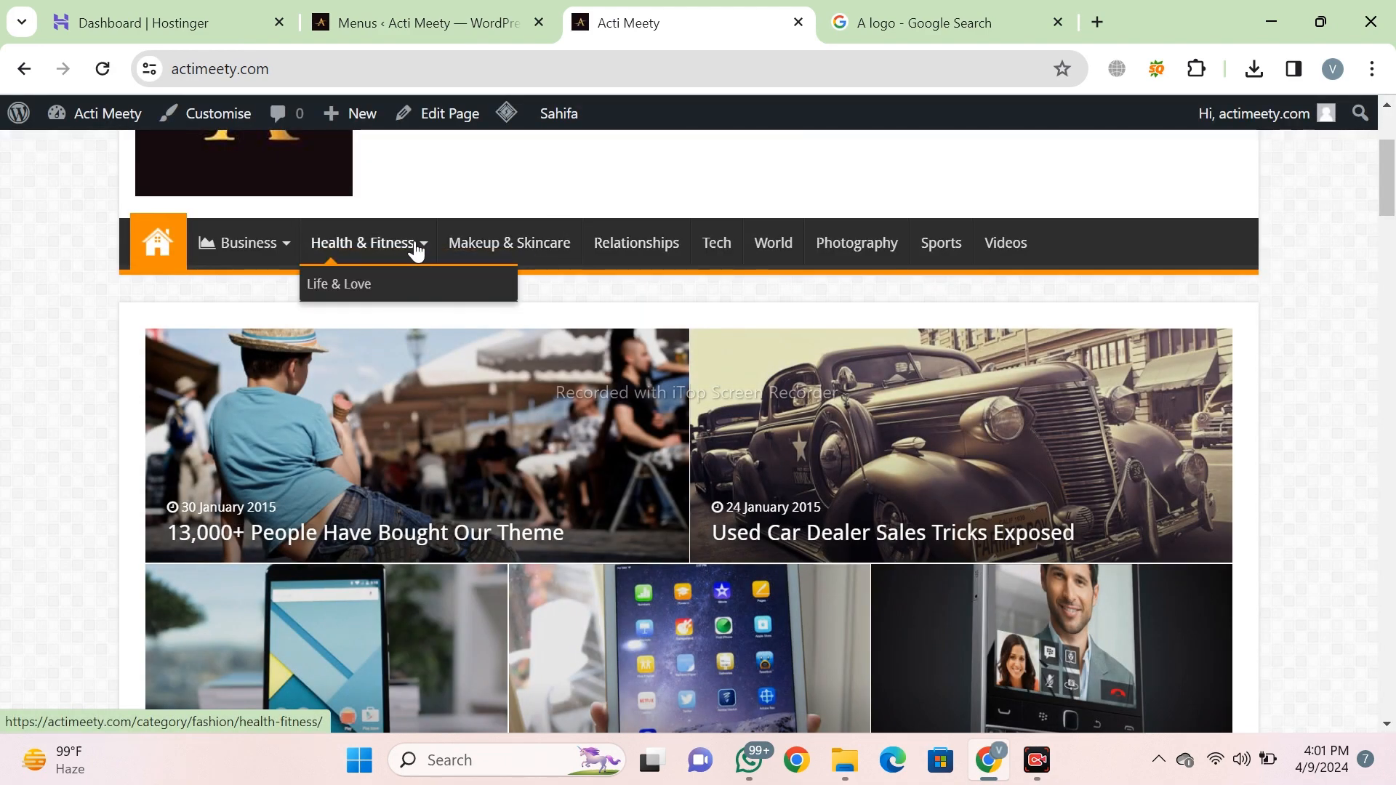
mouse_move(269, 258)
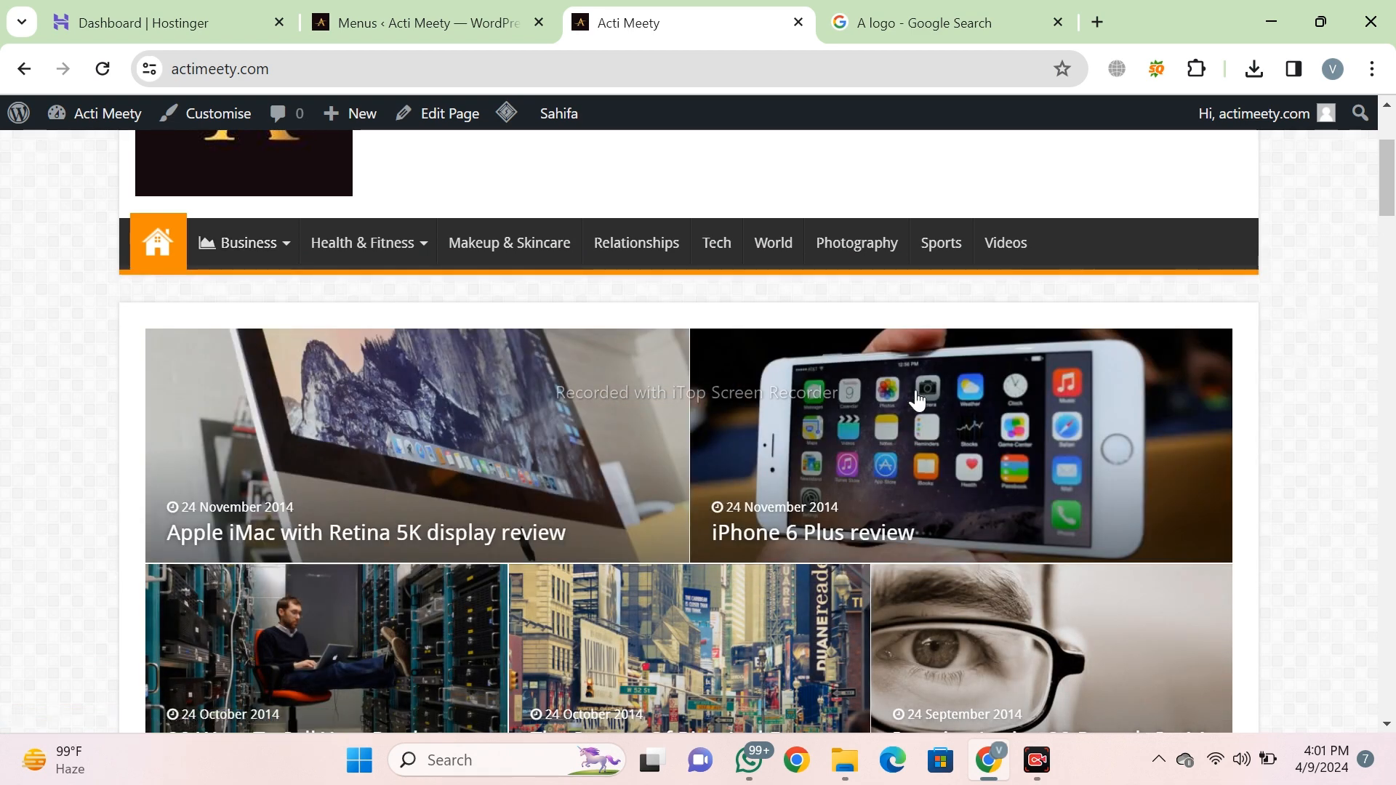
Look over the home page's featured posts, World section, sidebar and header, including the top menu.
scroll(727, 398, "down", 8)
scroll(728, 398, "down", 2)
scroll(727, 399, "up", 10)
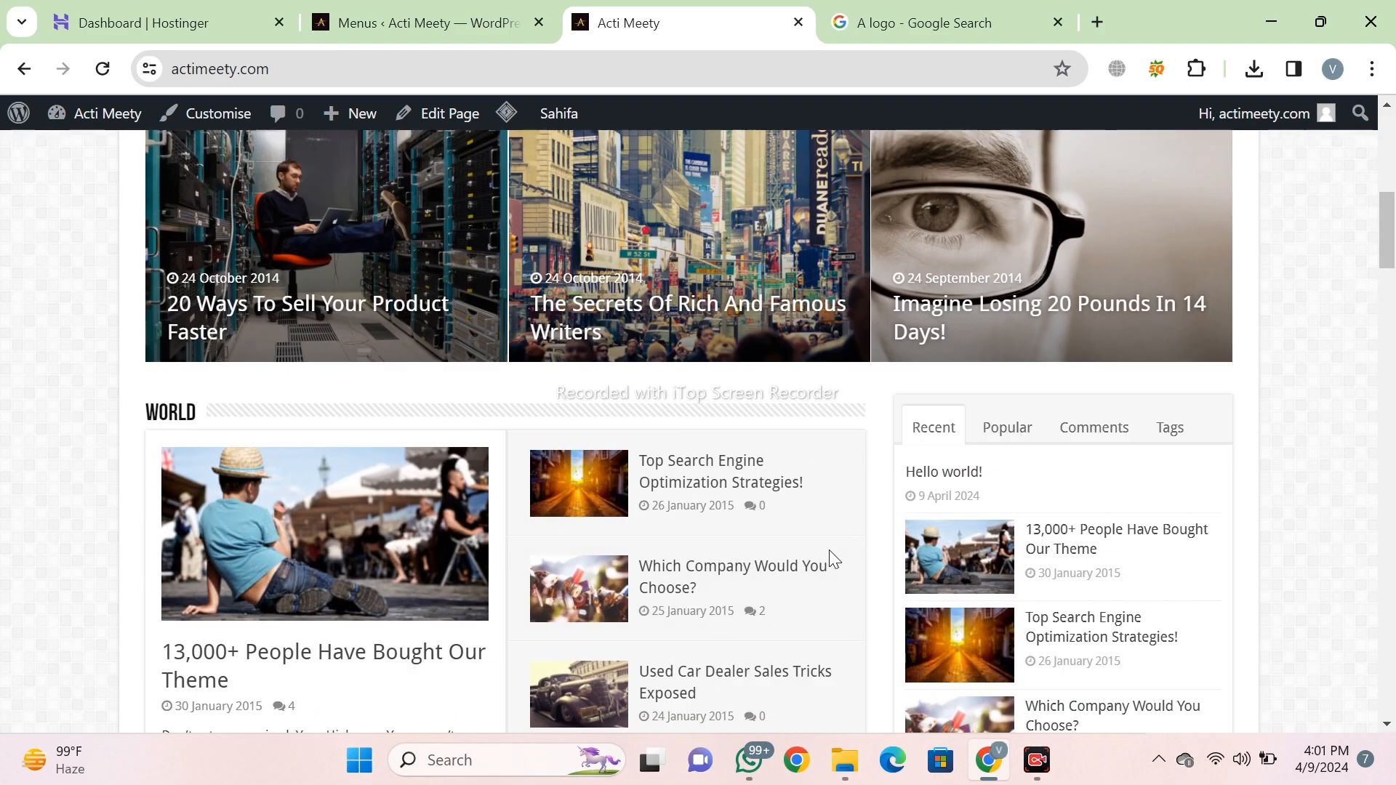
scroll(730, 364, "down", 3)
scroll(730, 363, "down", 6)
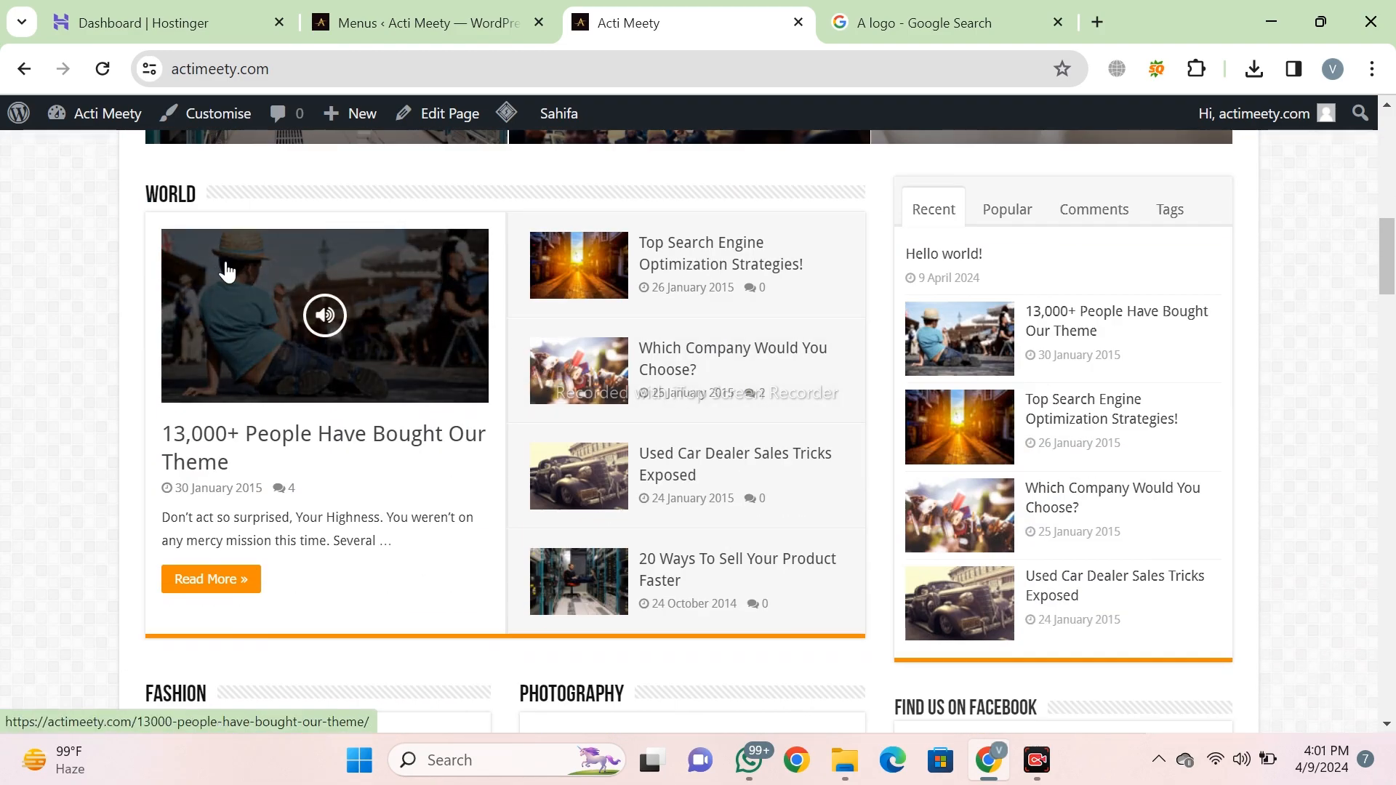
scroll(903, 474, "up", 12)
scroll(499, 474, "down", 6)
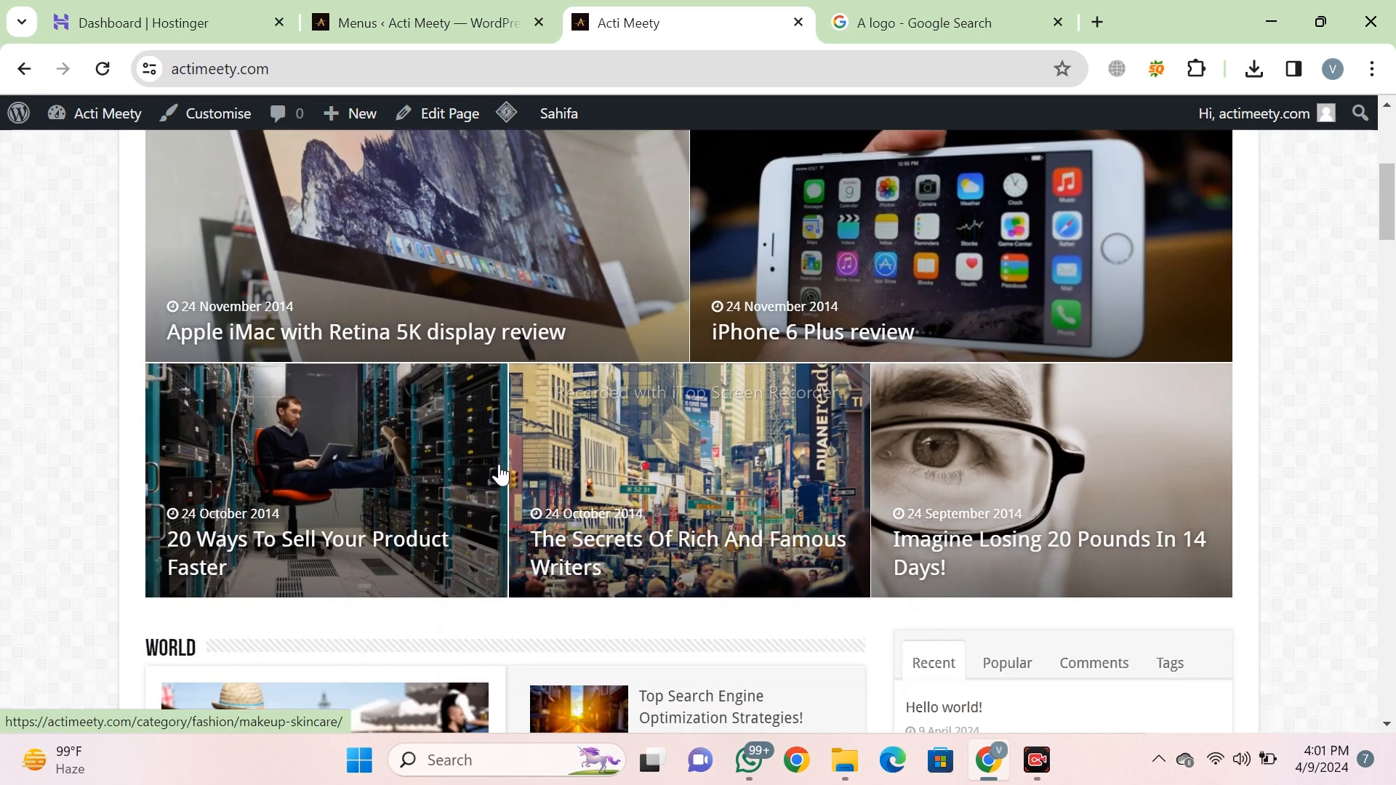
scroll(498, 474, "up", 6)
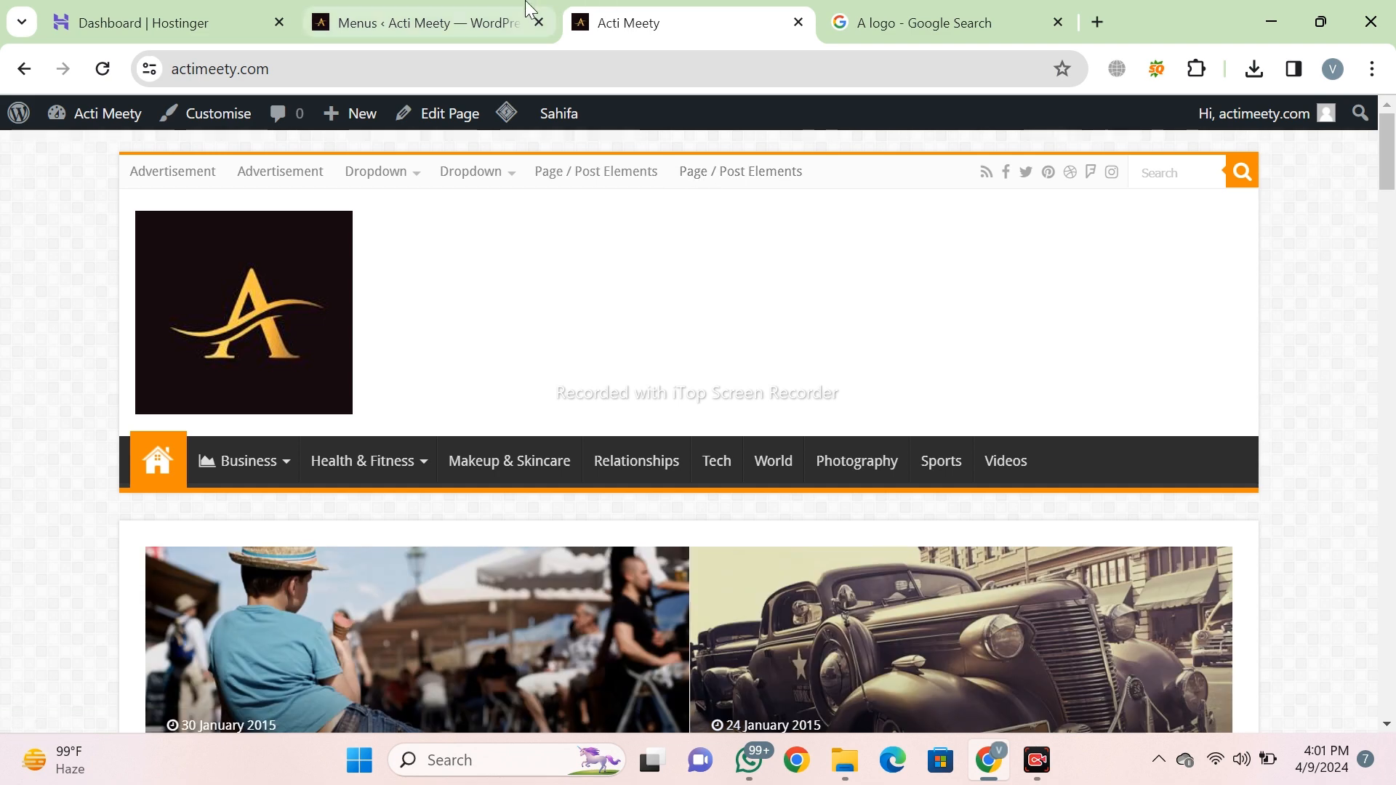
Load the top (Top Menu Navigation) menu for editing and look through its items and menu settings.
left_click(512, 22)
scroll(365, 315, "down", 2)
left_click(538, 313)
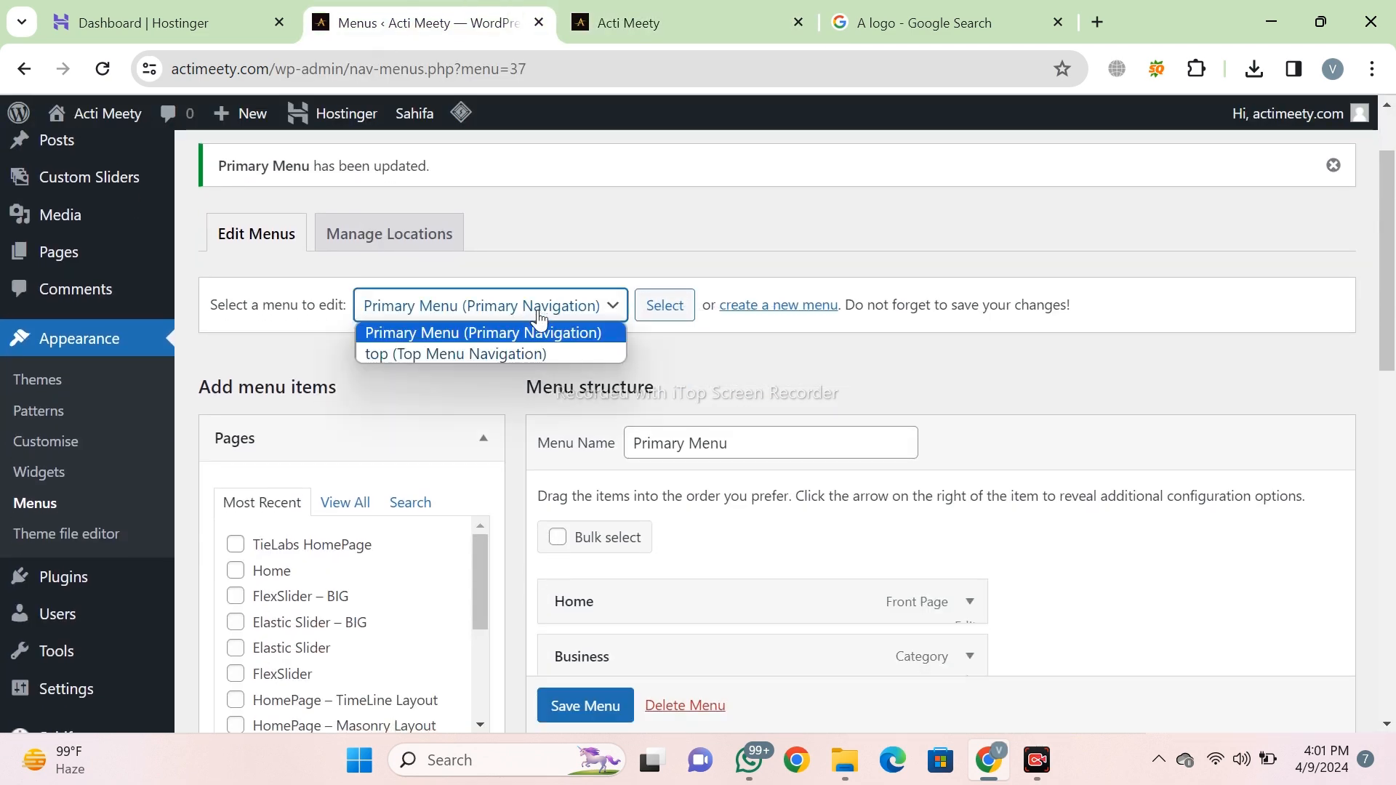
left_click(499, 356)
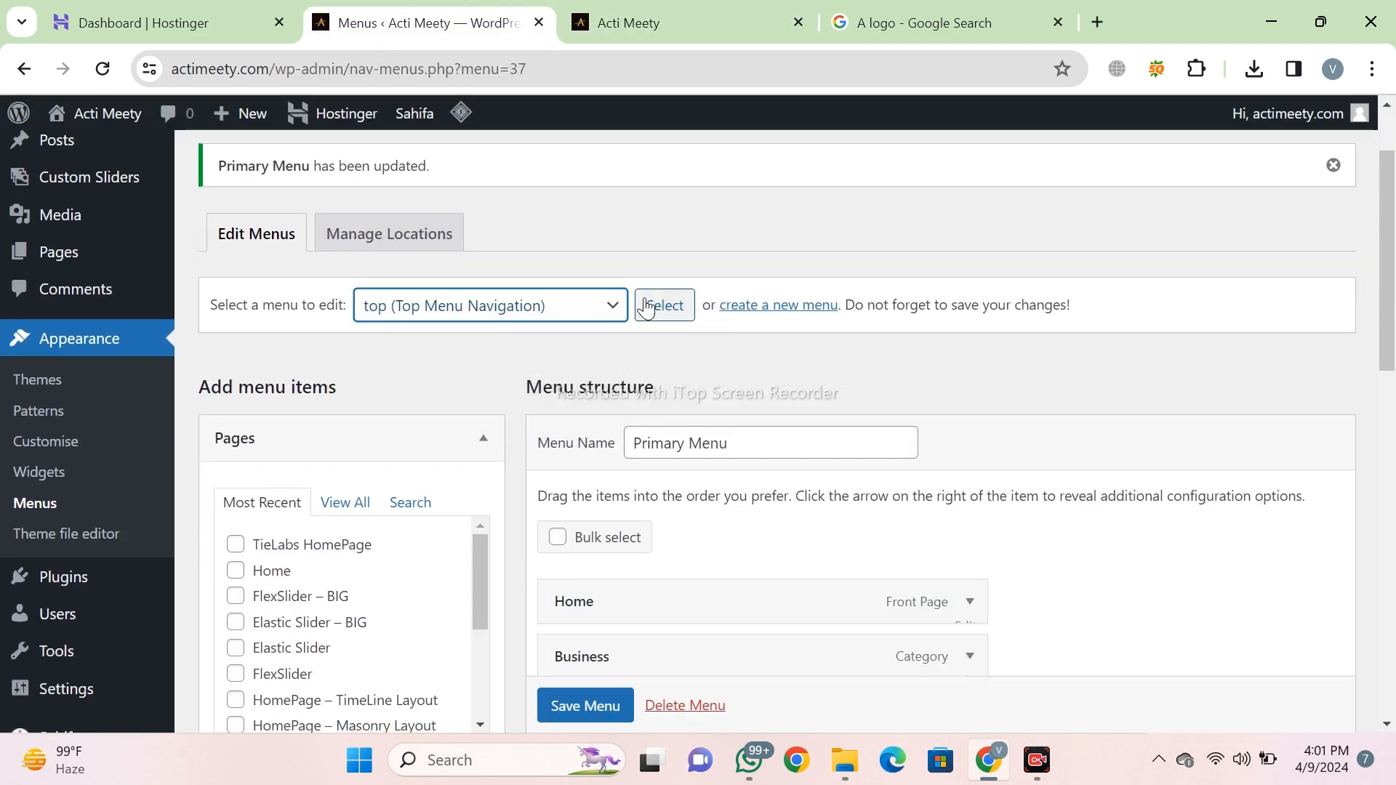
left_click(647, 305)
scroll(727, 457, "down", 4)
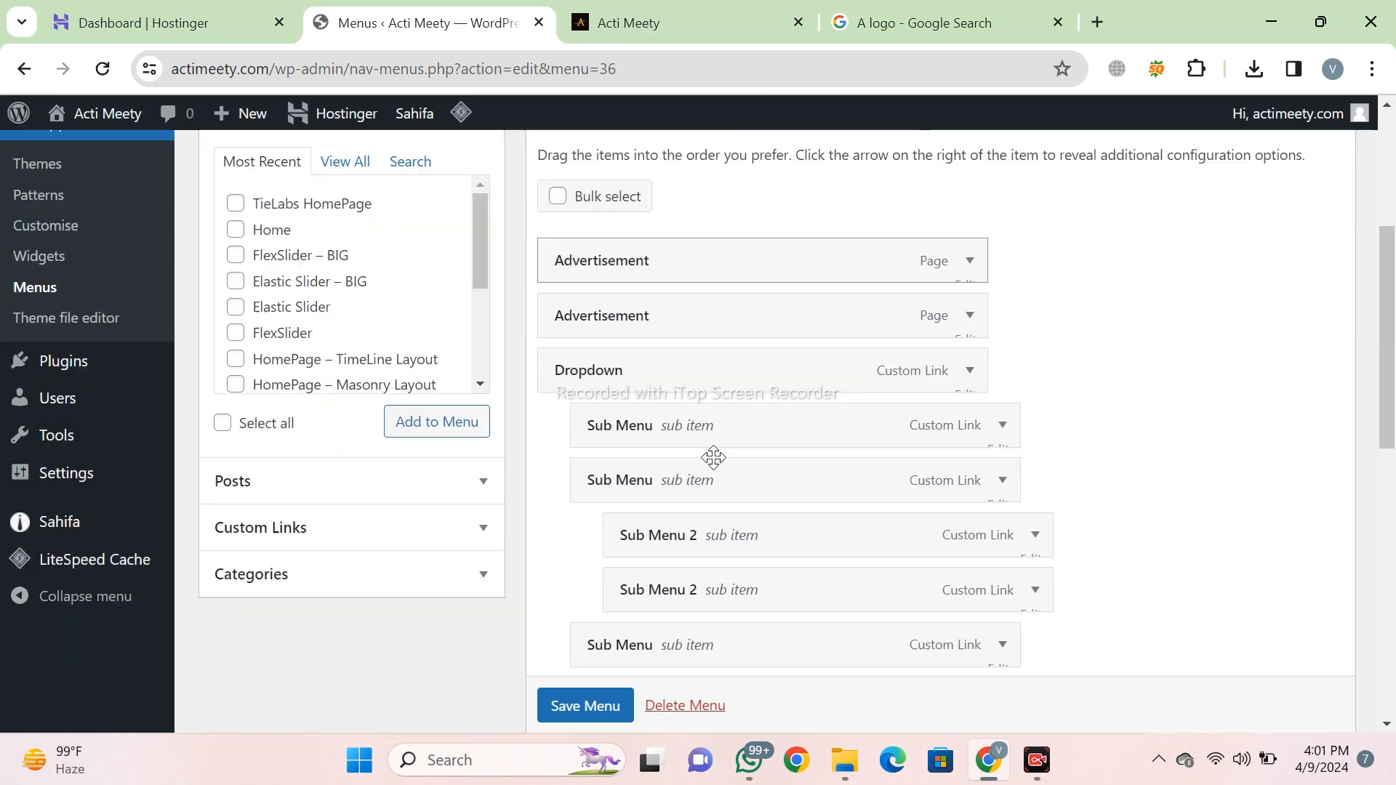
scroll(714, 456, "down", 1)
scroll(713, 457, "up", 2)
scroll(716, 460, "down", 8)
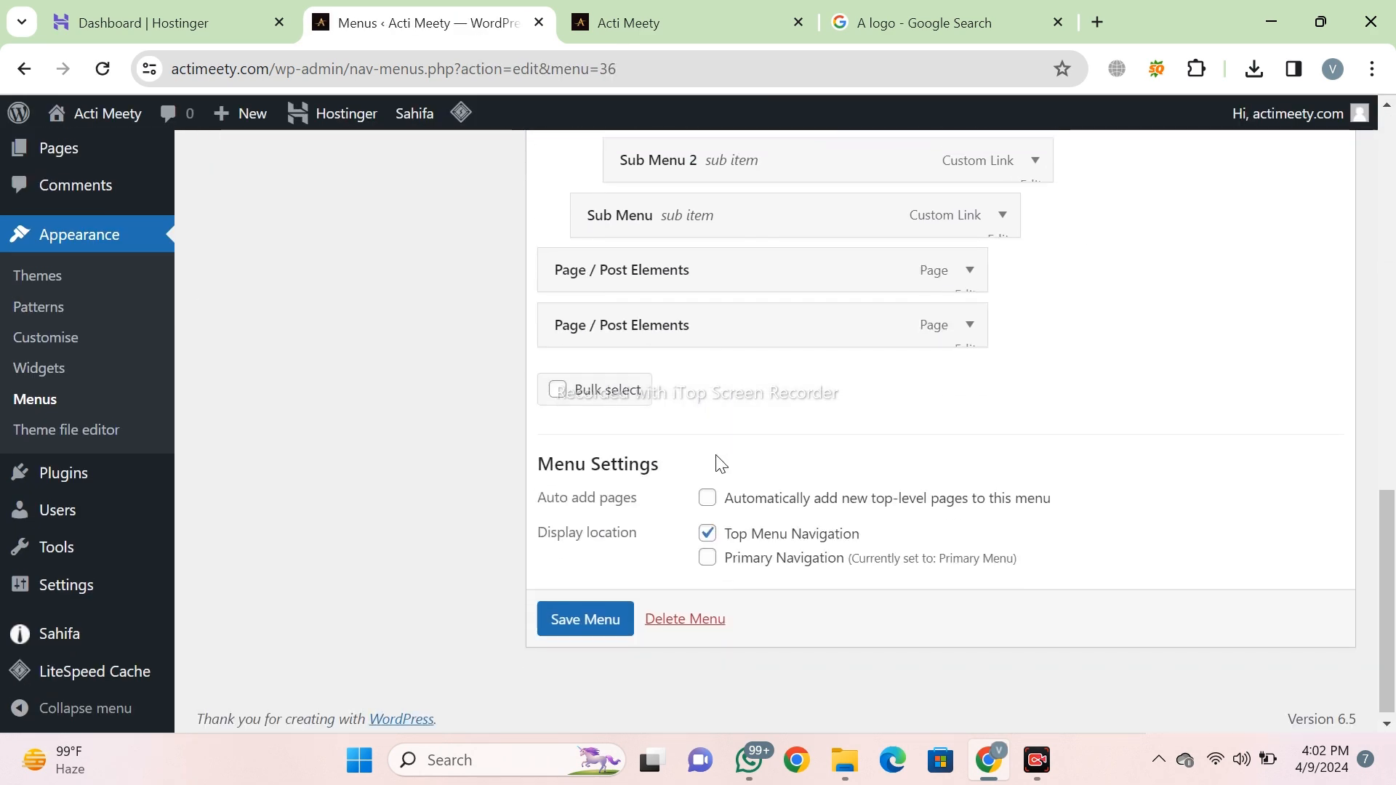
scroll(1176, 262, "up", 4)
scroll(685, 358, "up", 4)
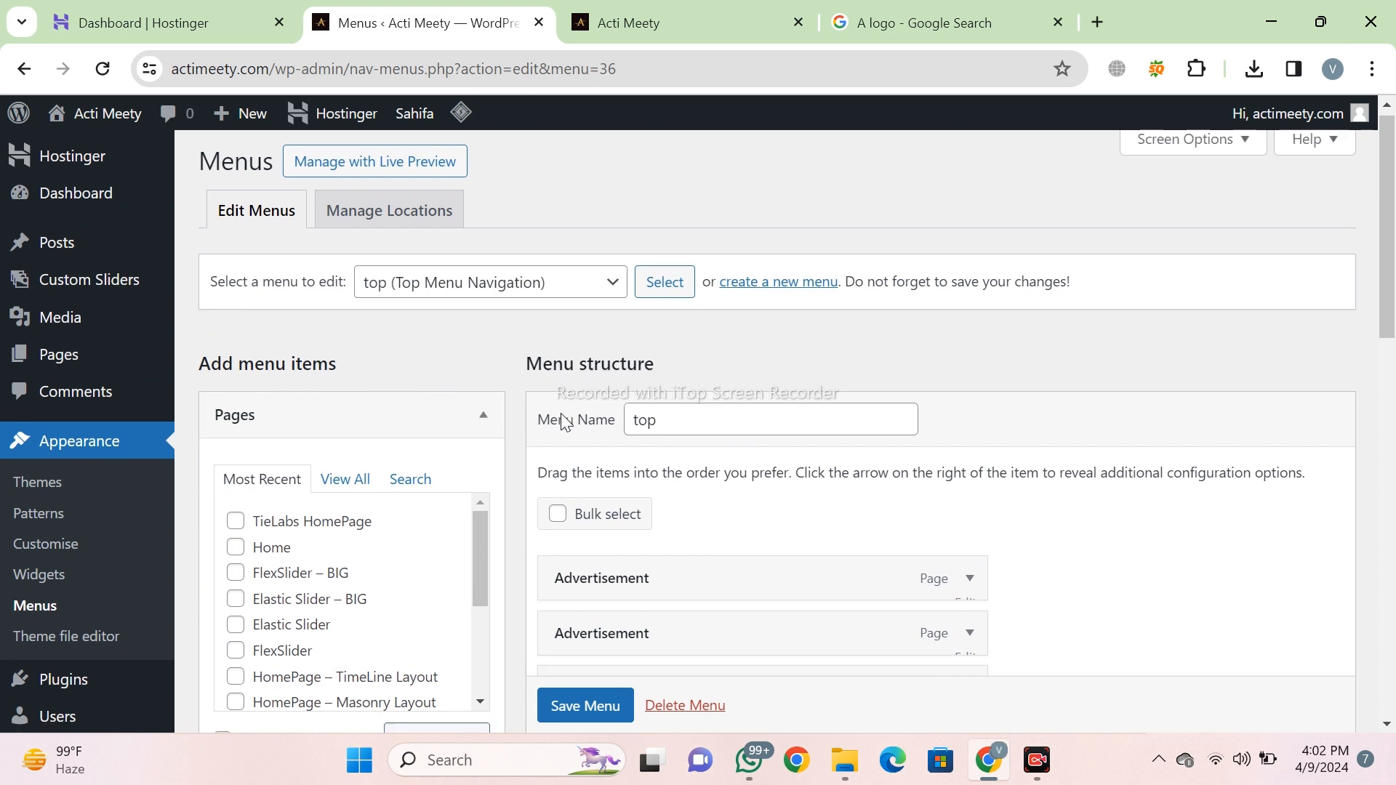
Look through the full list of pages available to add to the top menu.
scroll(564, 422, "down", 3)
left_click(343, 266)
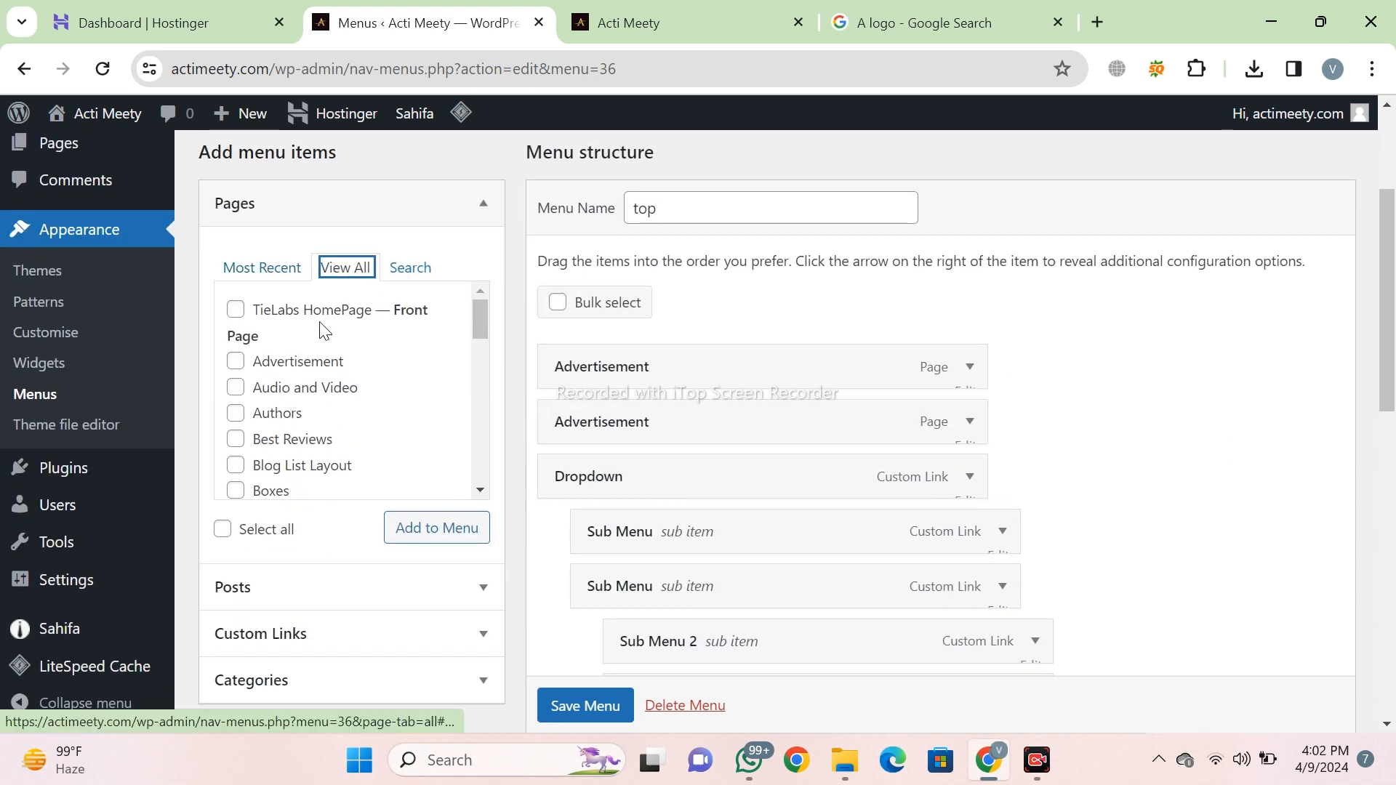
scroll(286, 421, "down", 5)
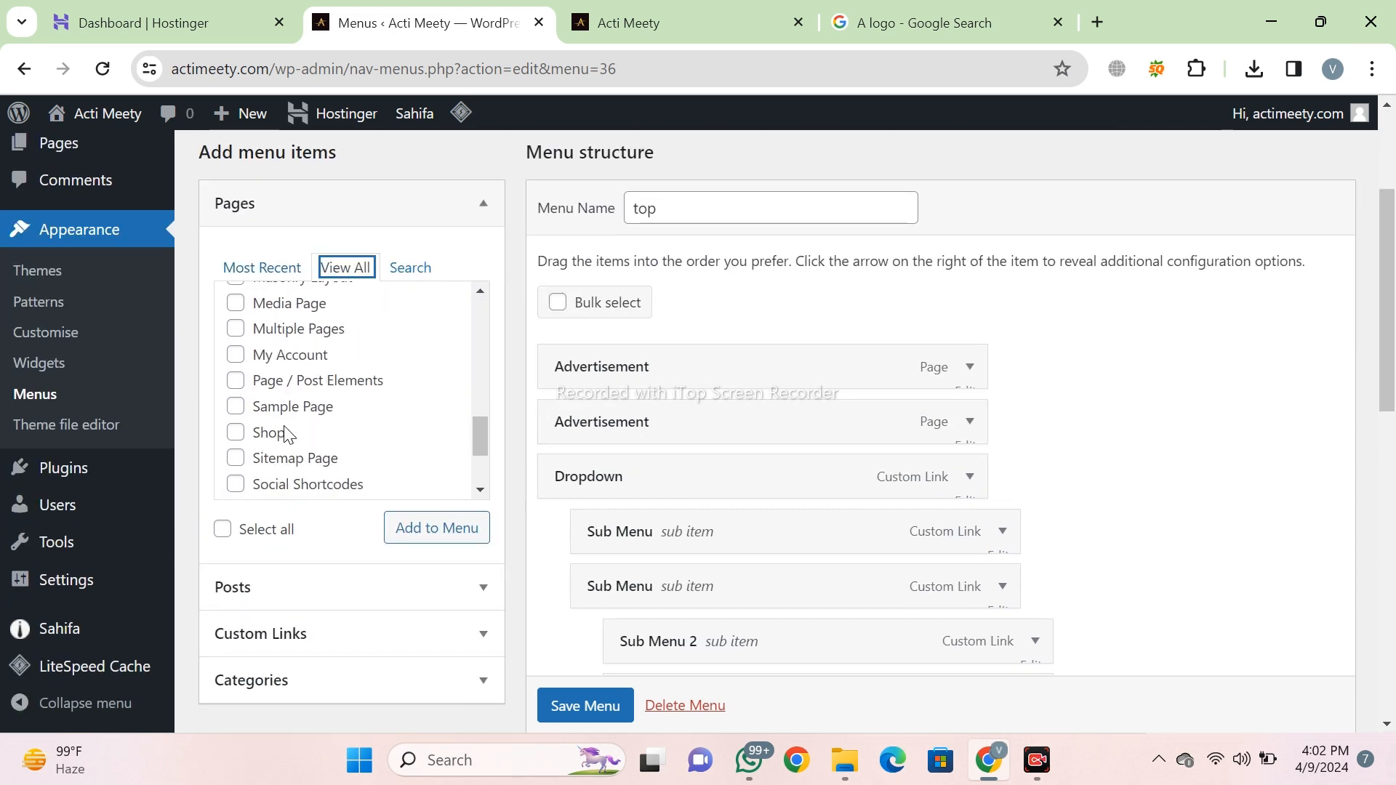
scroll(286, 434, "down", 2)
scroll(289, 458, "up", 6)
scroll(289, 466, "up", 2)
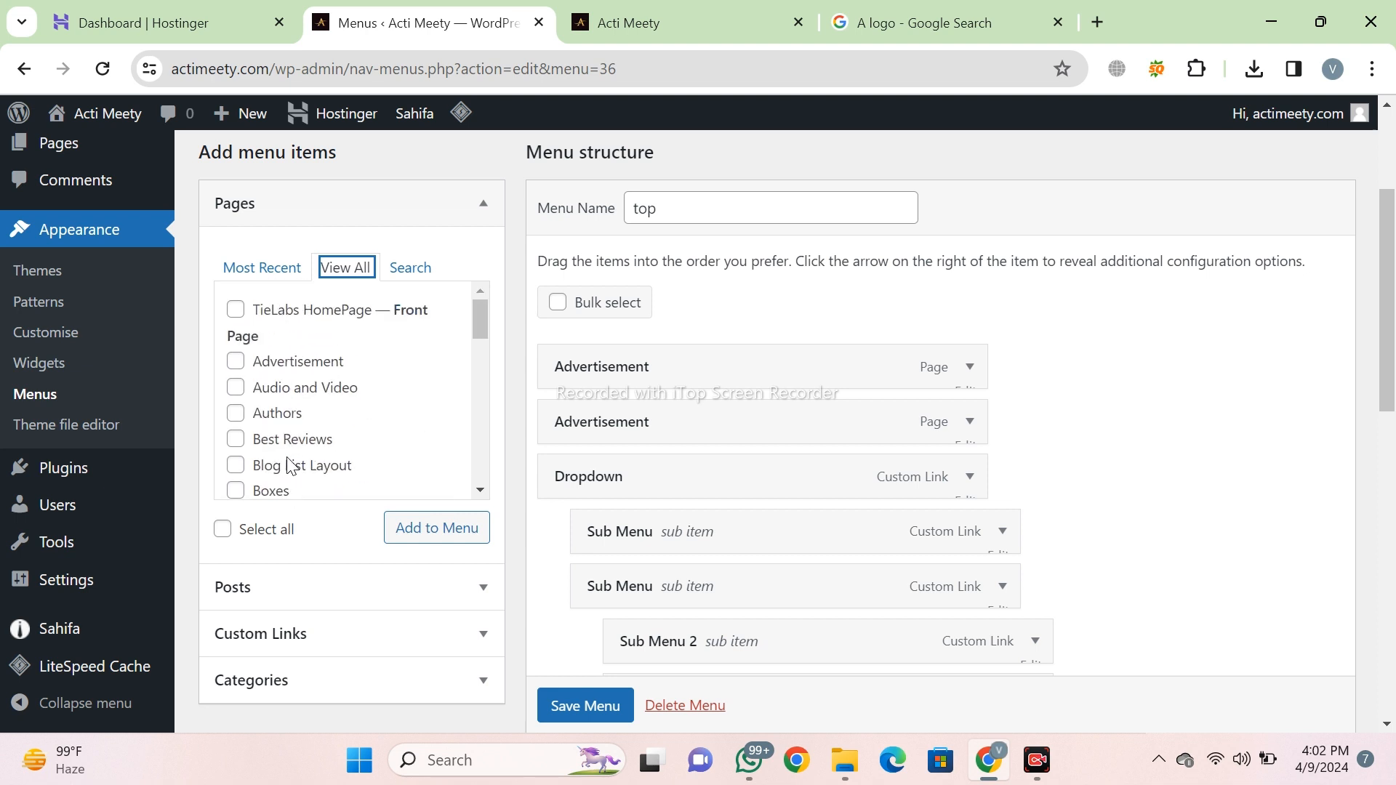
left_click(228, 304)
Delete the top menu permanently.
scroll(725, 517, "down", 10)
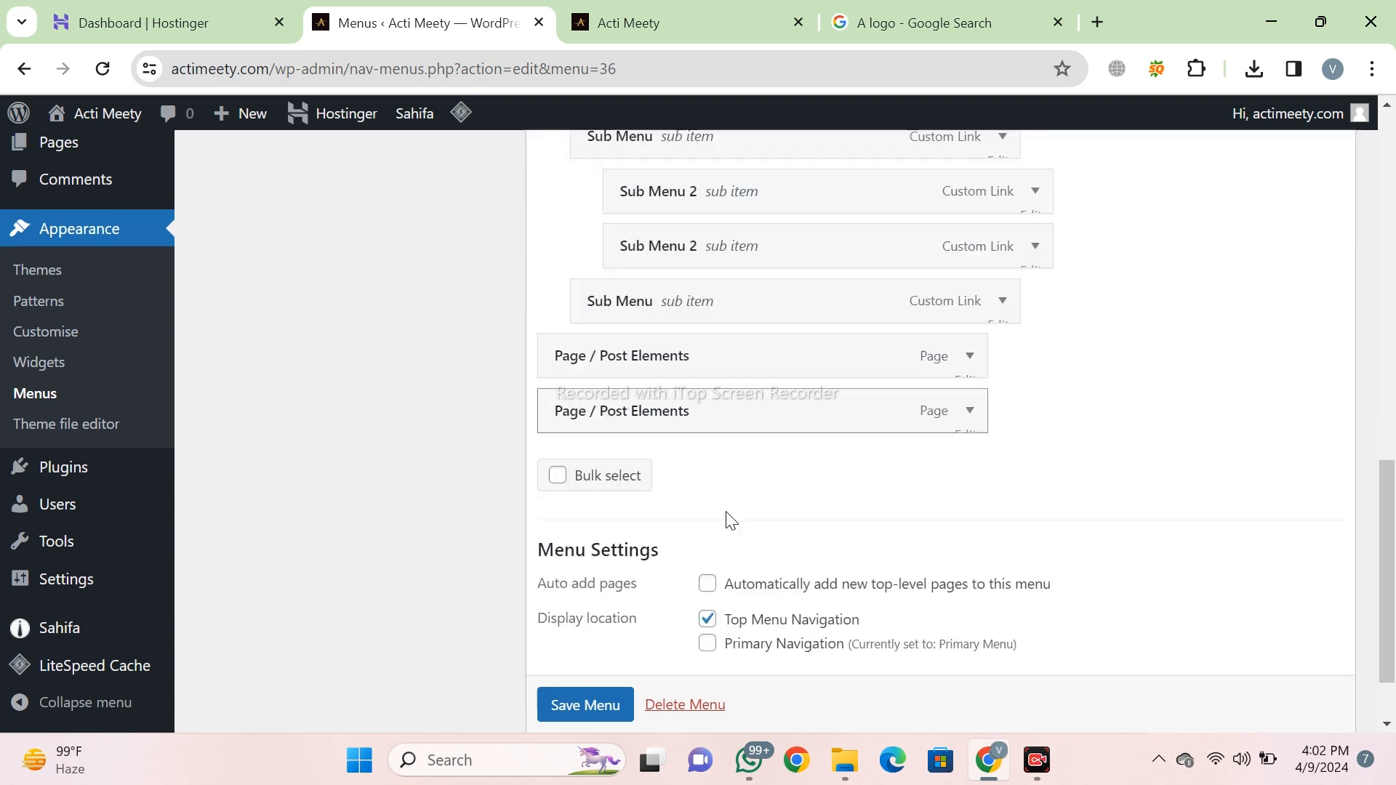
left_click(709, 629)
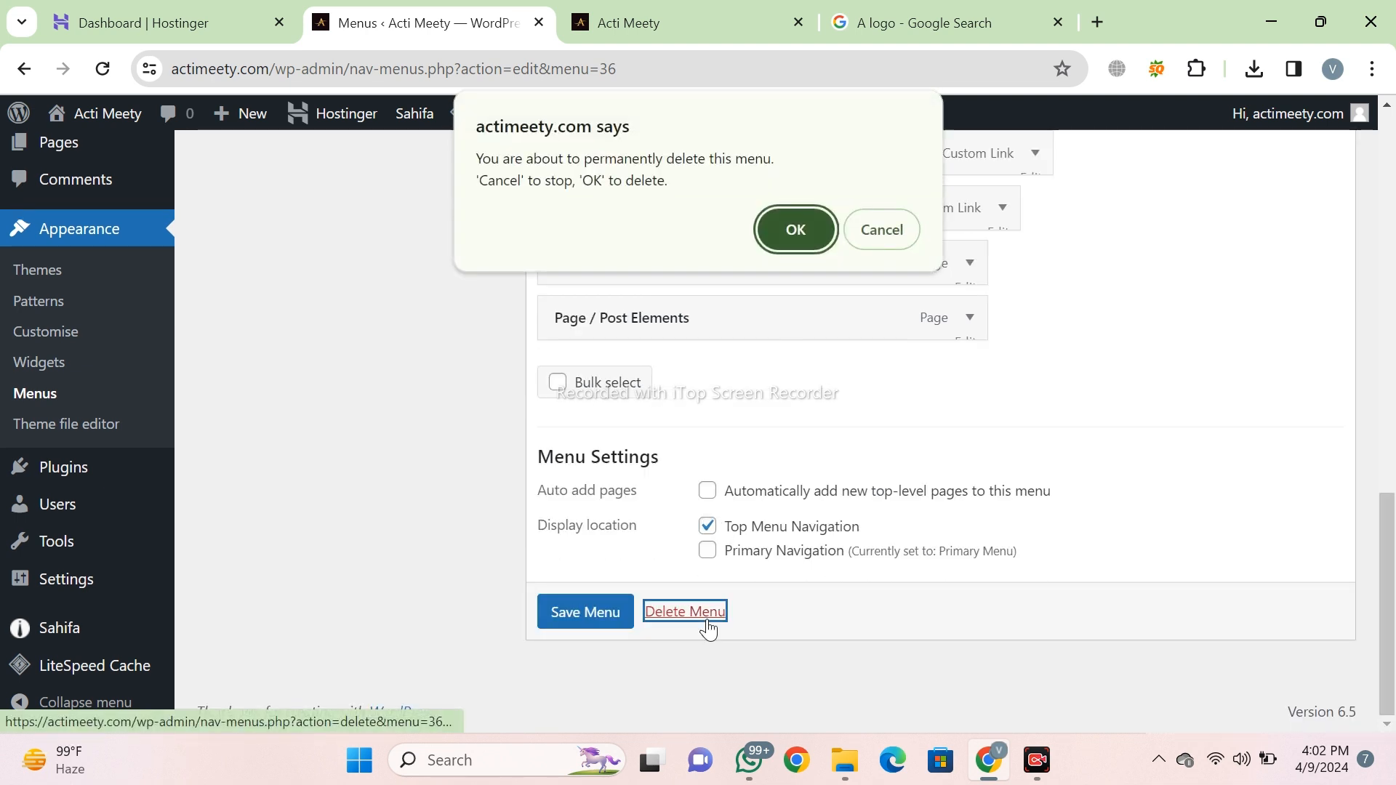
left_click(792, 221)
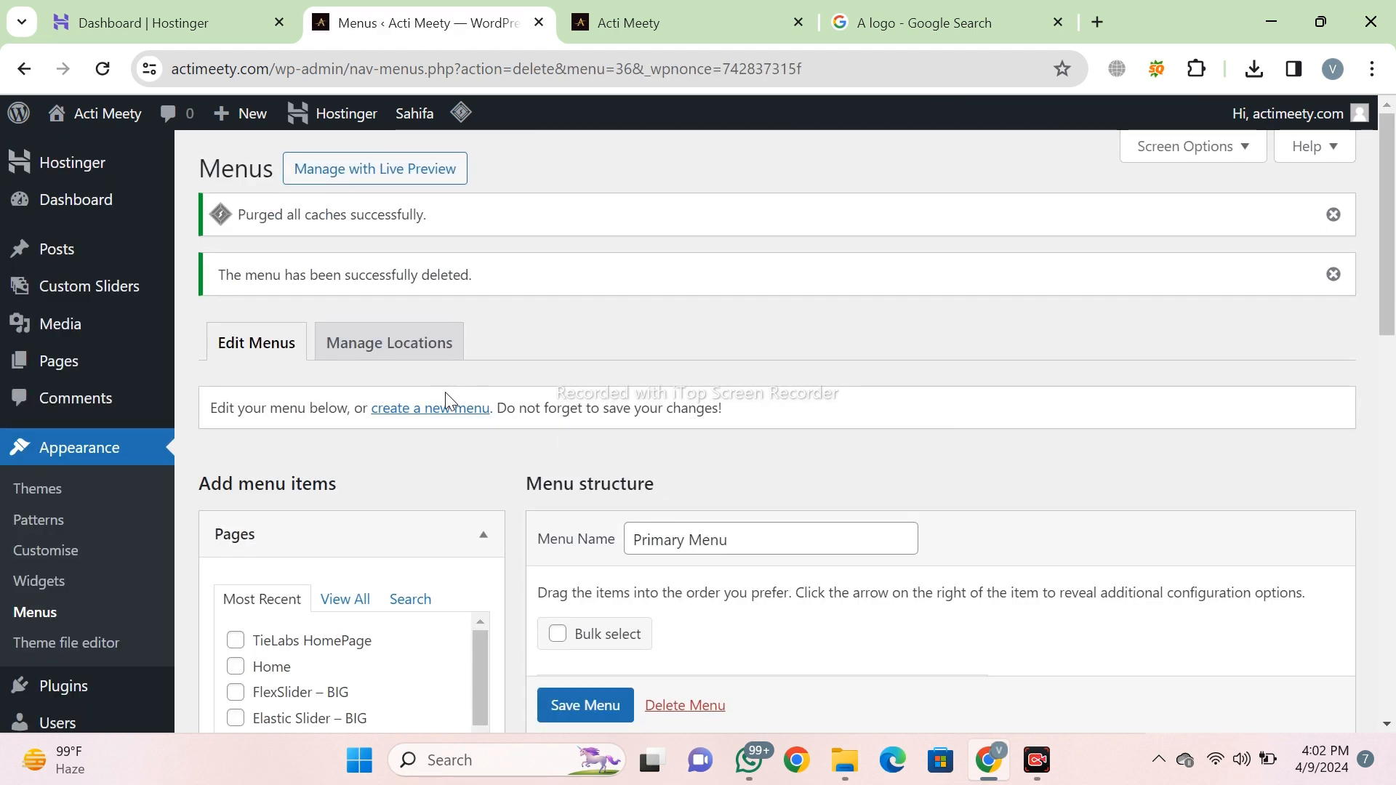
Create a new menu named Top Menu and assign it to the Top Menu Navigation location.
left_click(446, 404)
type("Top Menu")
left_click(718, 601)
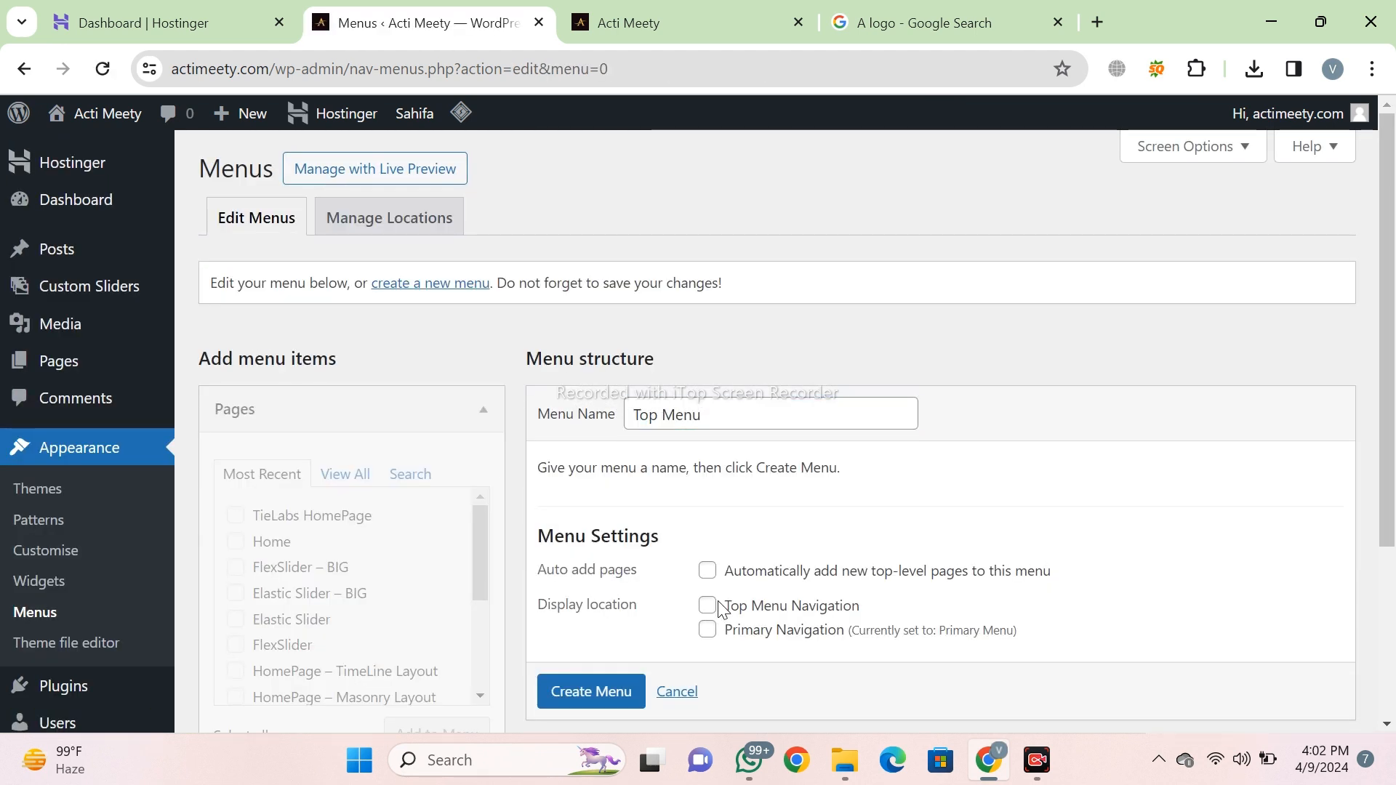
left_click(591, 692)
scroll(589, 698, "down", 1)
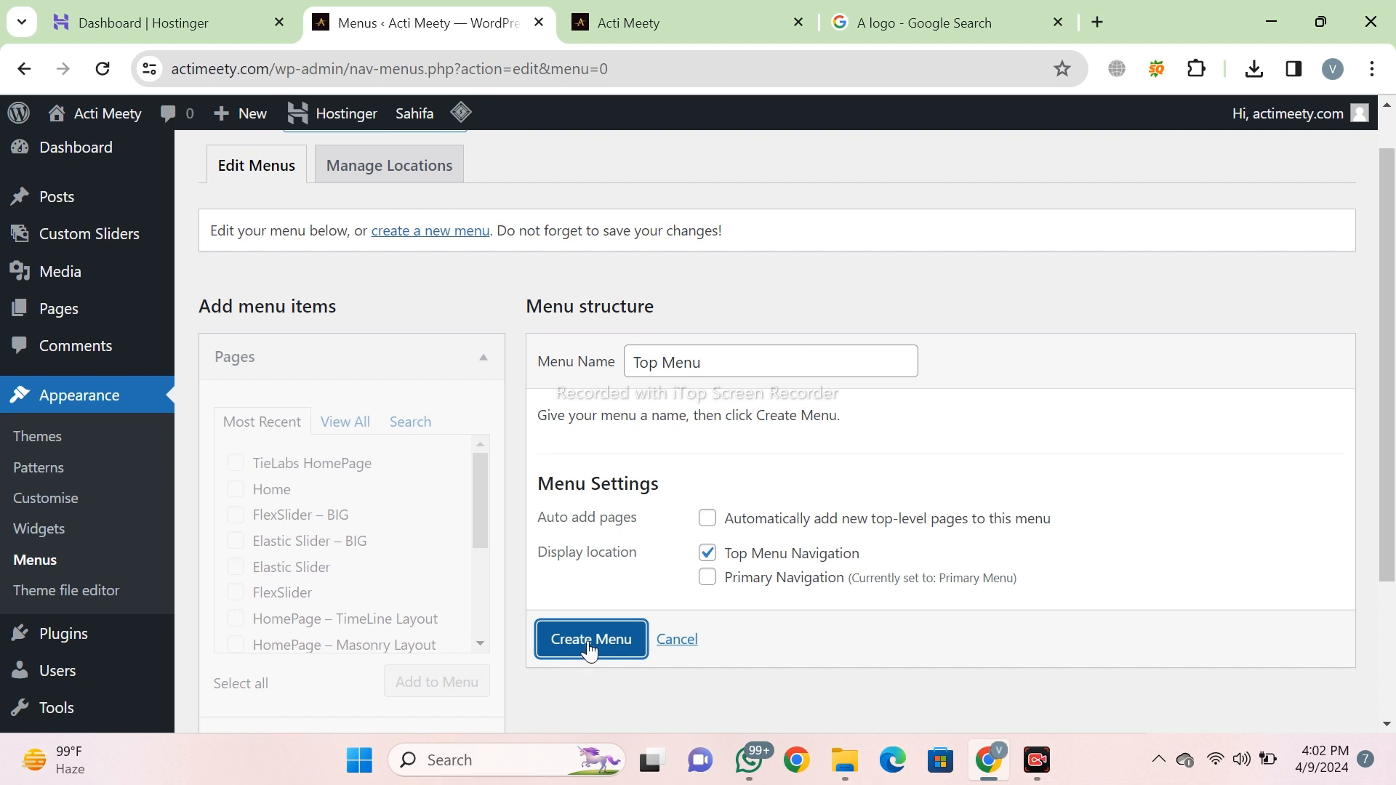
left_click(346, 333)
left_click(235, 378)
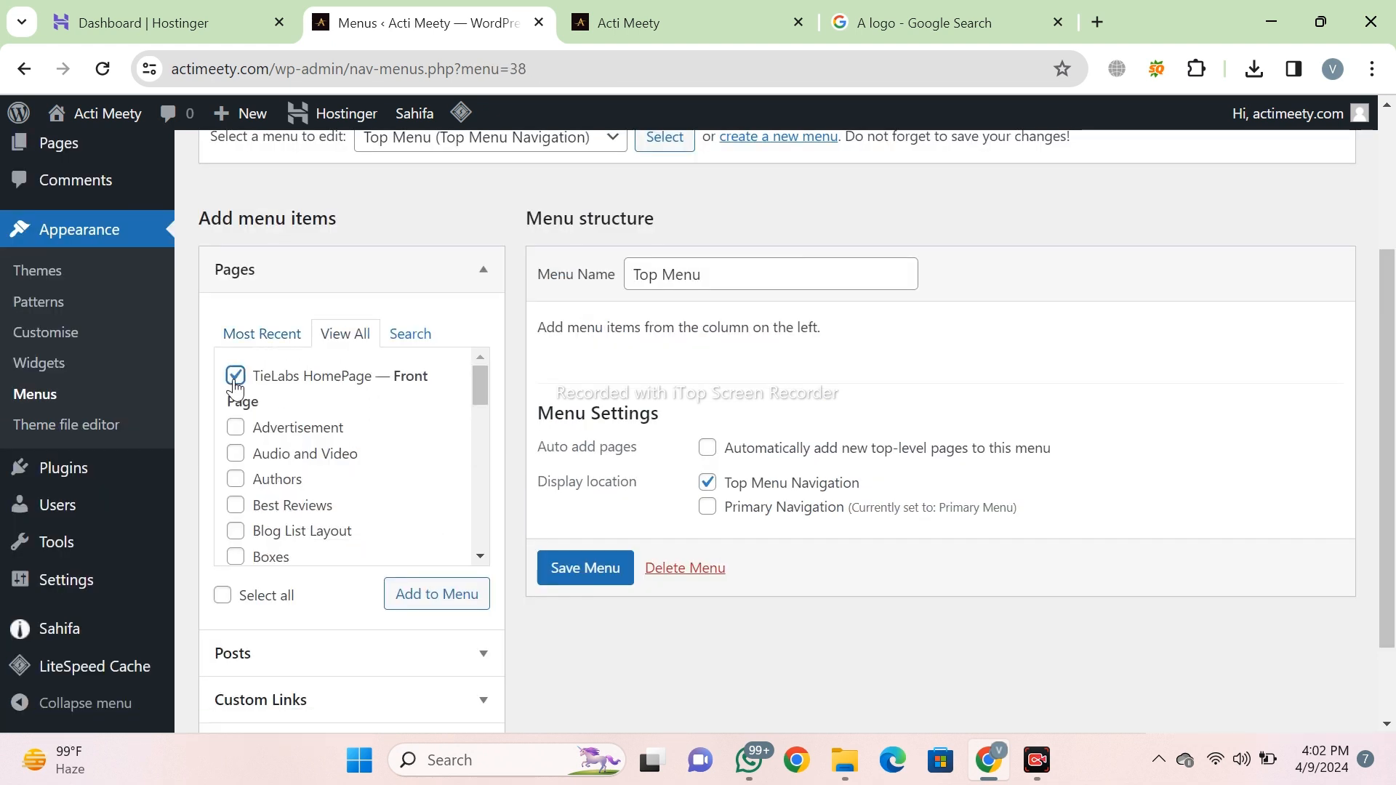
scroll(305, 465, "down", 5)
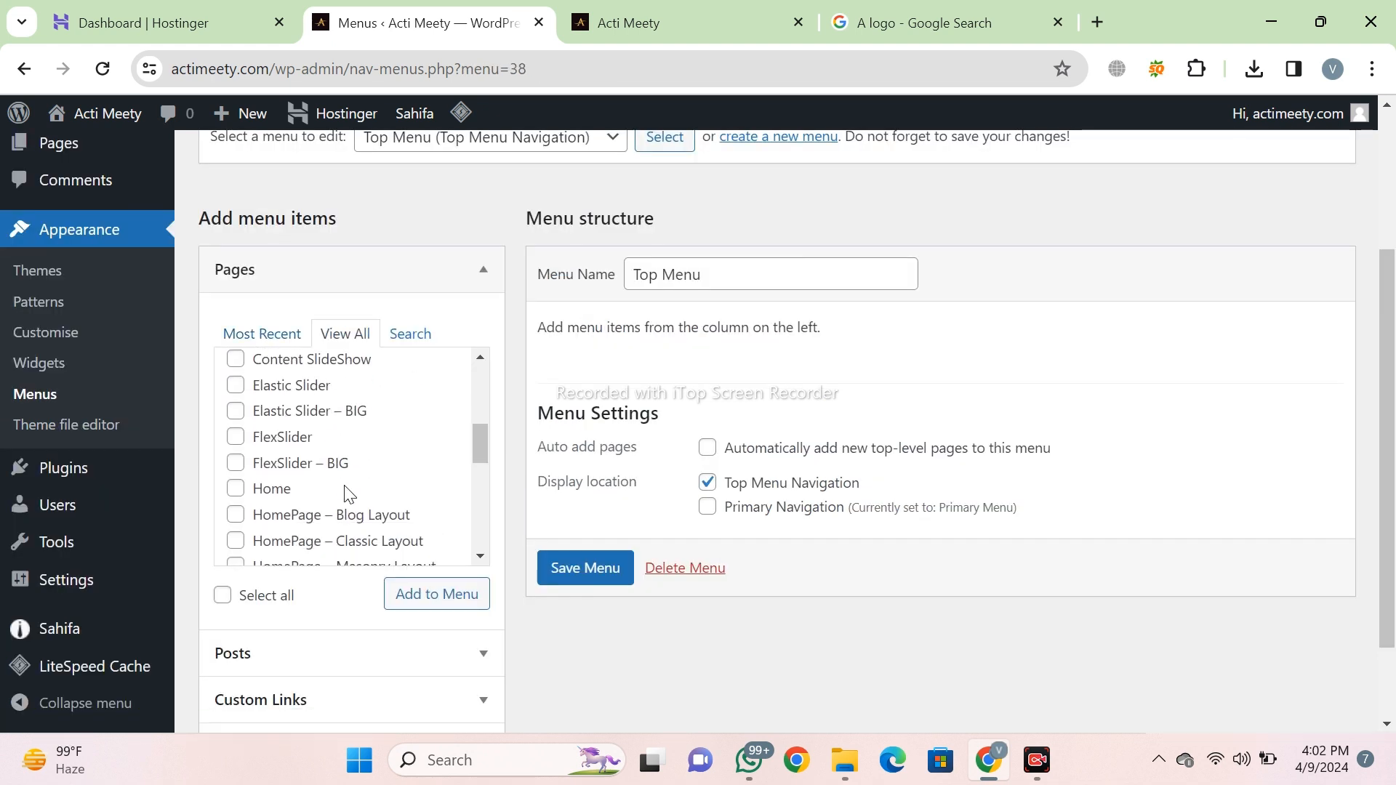
scroll(343, 486, "down", 2)
scroll(350, 402, "up", 4)
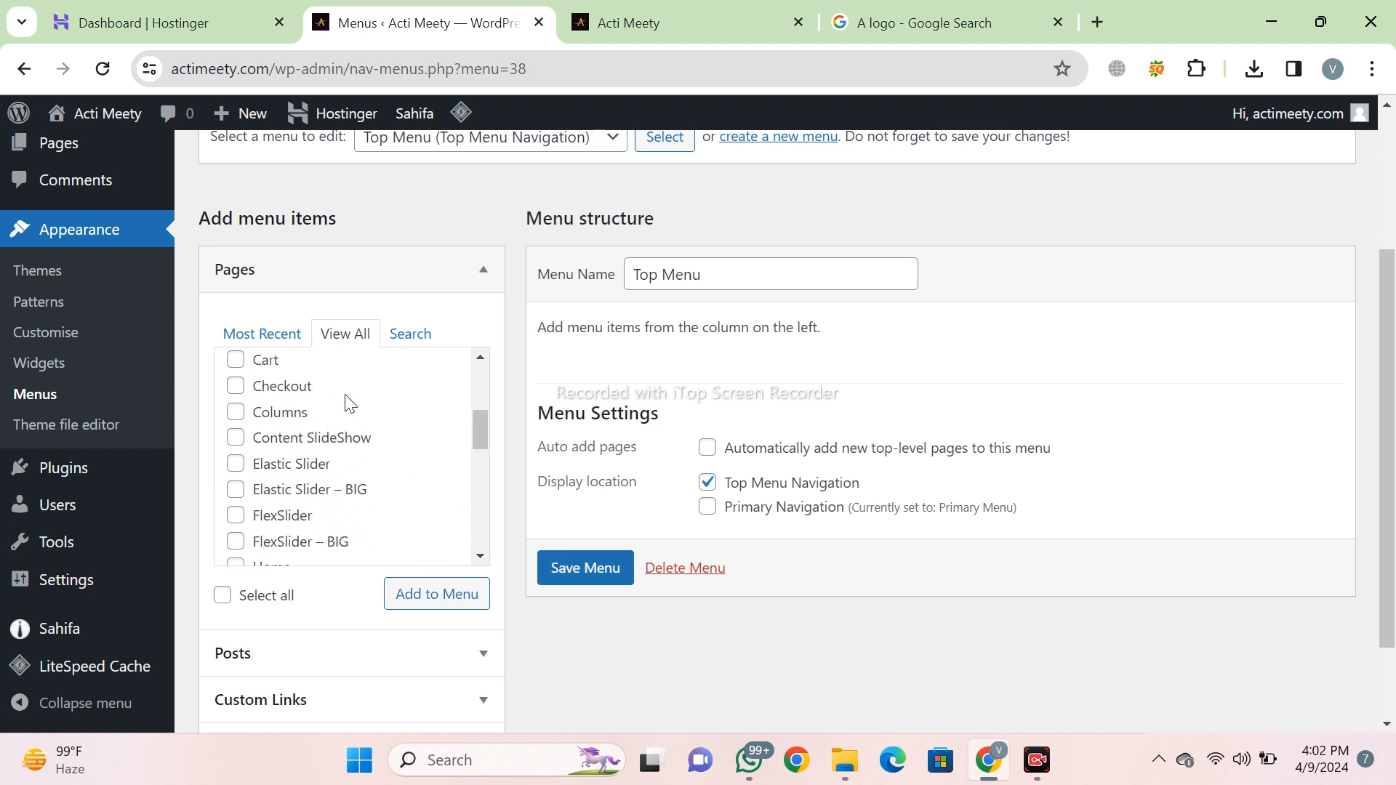
Add the recent pages FlexSlider – BIG, Elastic Slider – BIG and Elastic Slider to Top Menu and save it.
left_click(293, 338)
scroll(334, 472, "down", 3)
scroll(240, 422, "up", 3)
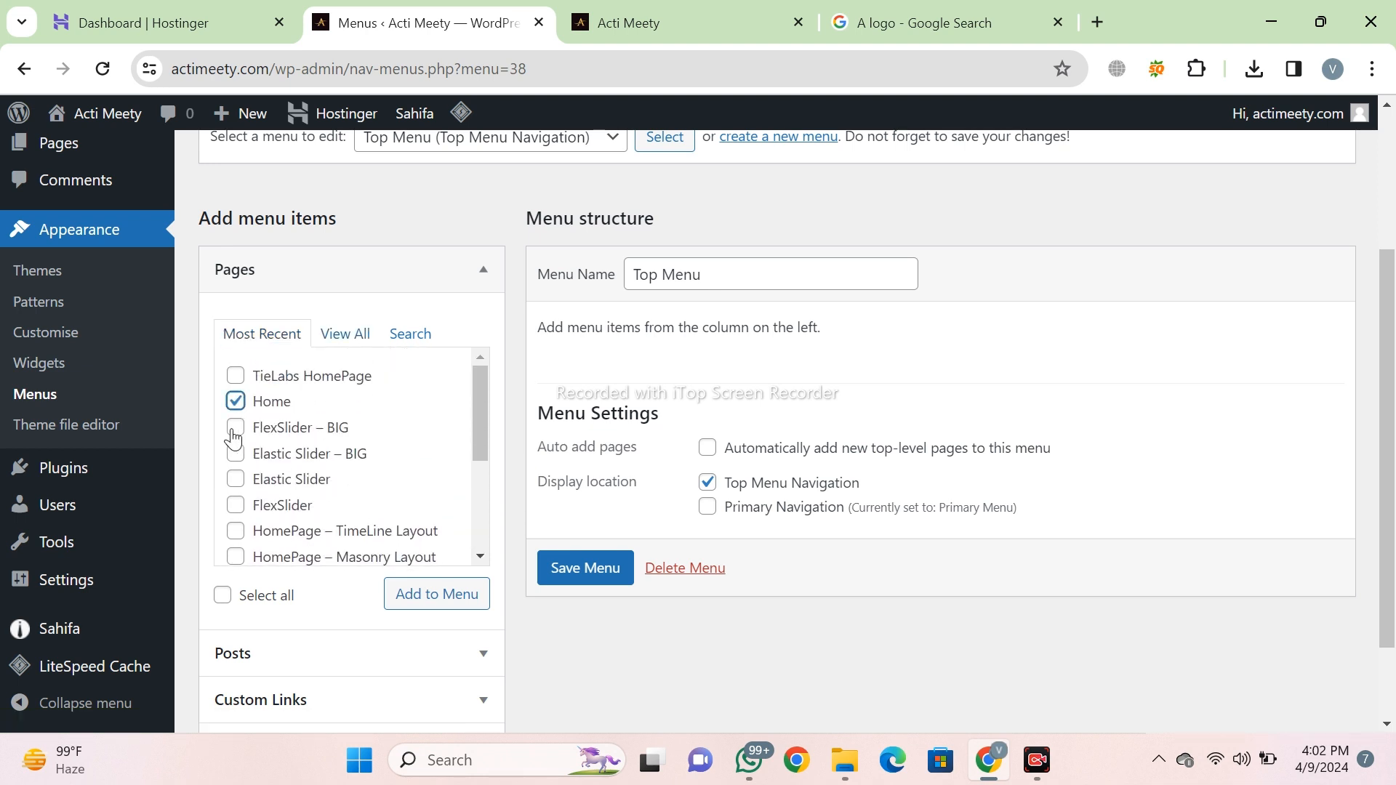
left_click(236, 402)
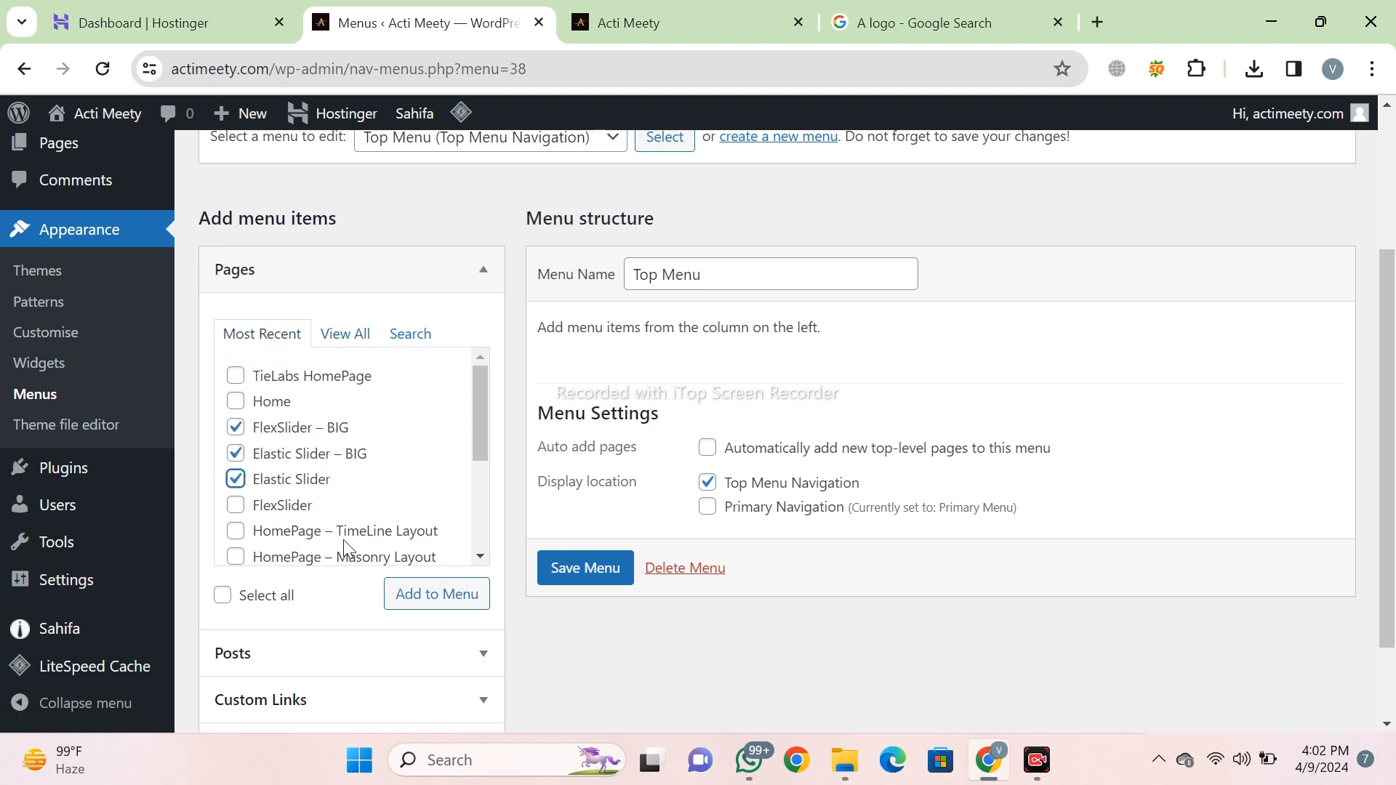
scroll(831, 408, "down", 2)
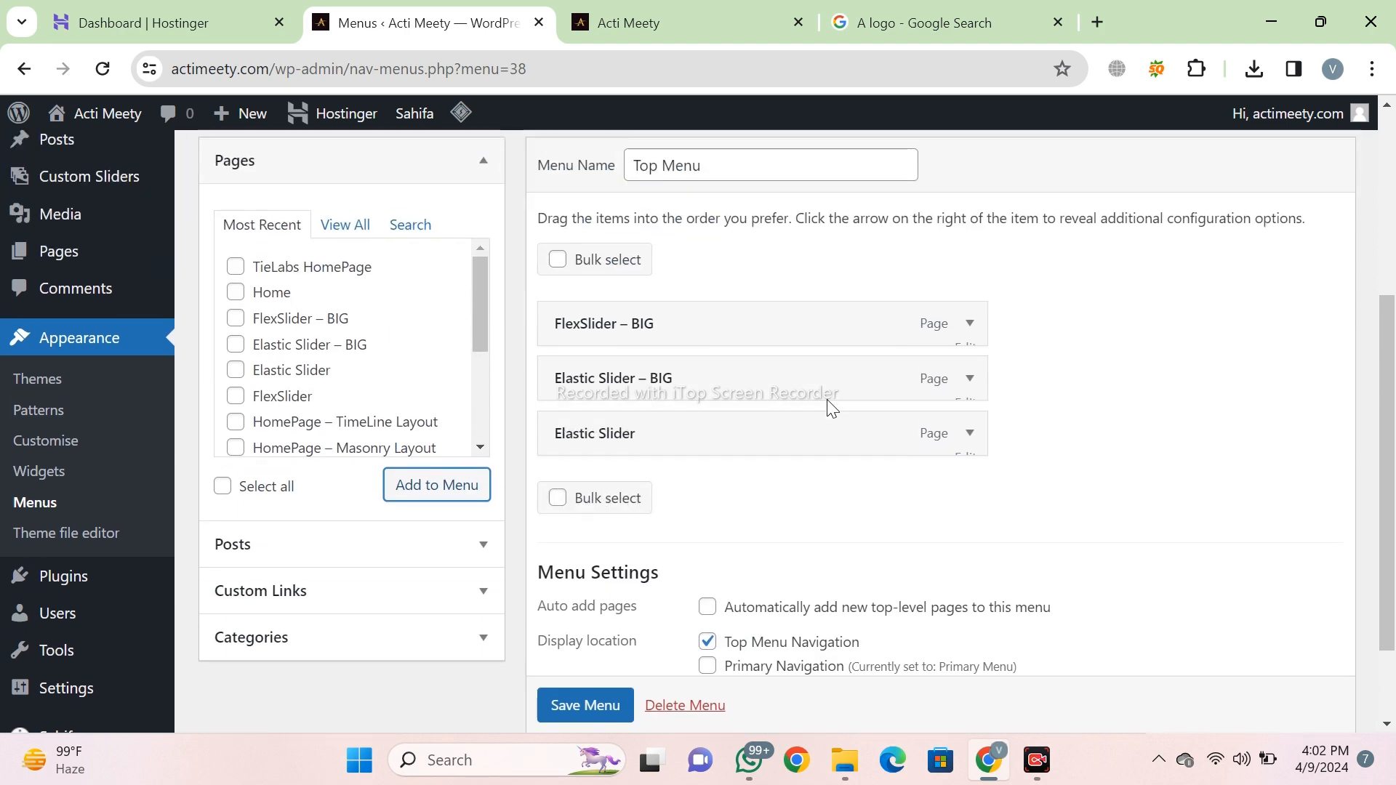
scroll(842, 399, "down", 2)
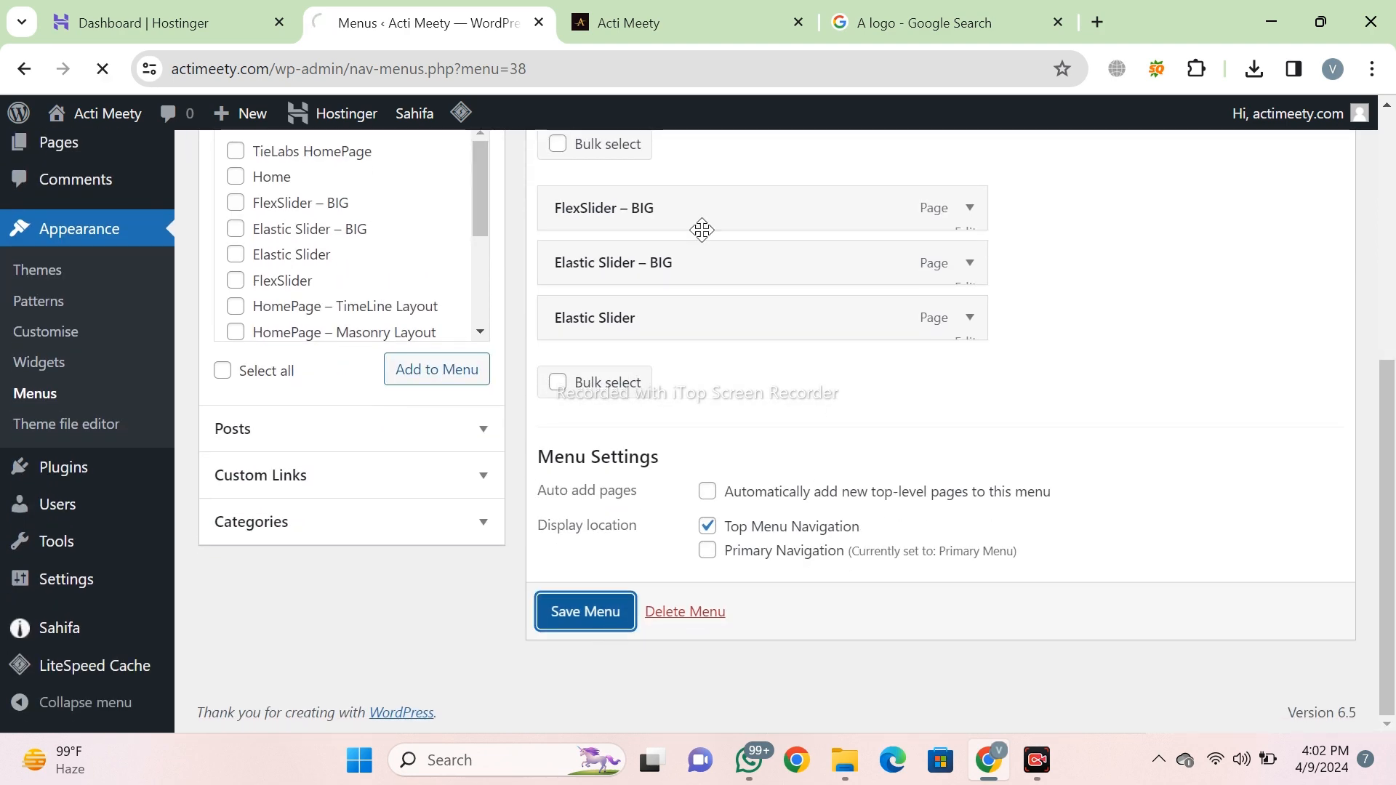
Reload the site's home page and check the new top menu and the social icons in the header.
left_click(691, 16)
left_click(509, 66)
key("Return")
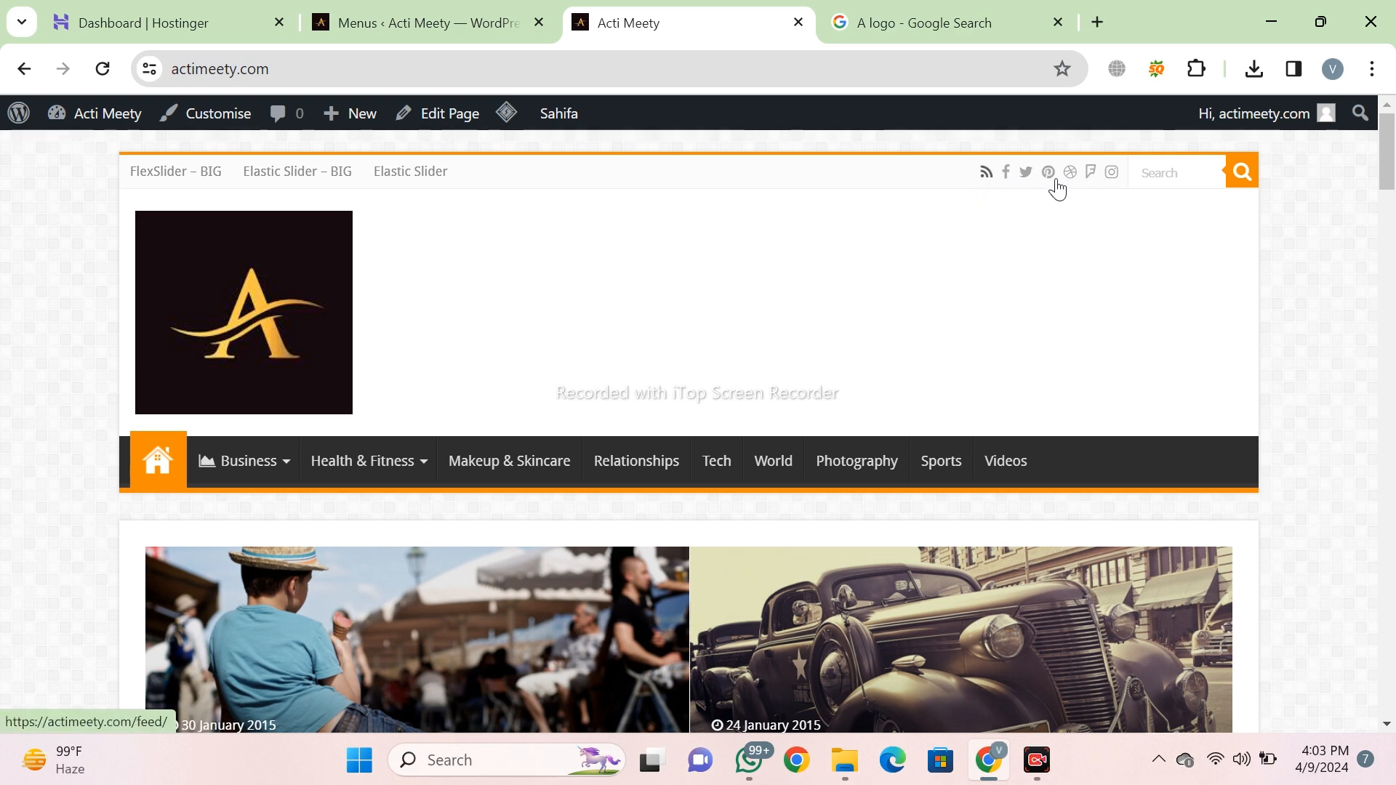
left_click(445, 16)
scroll(25, 371, "down", 3)
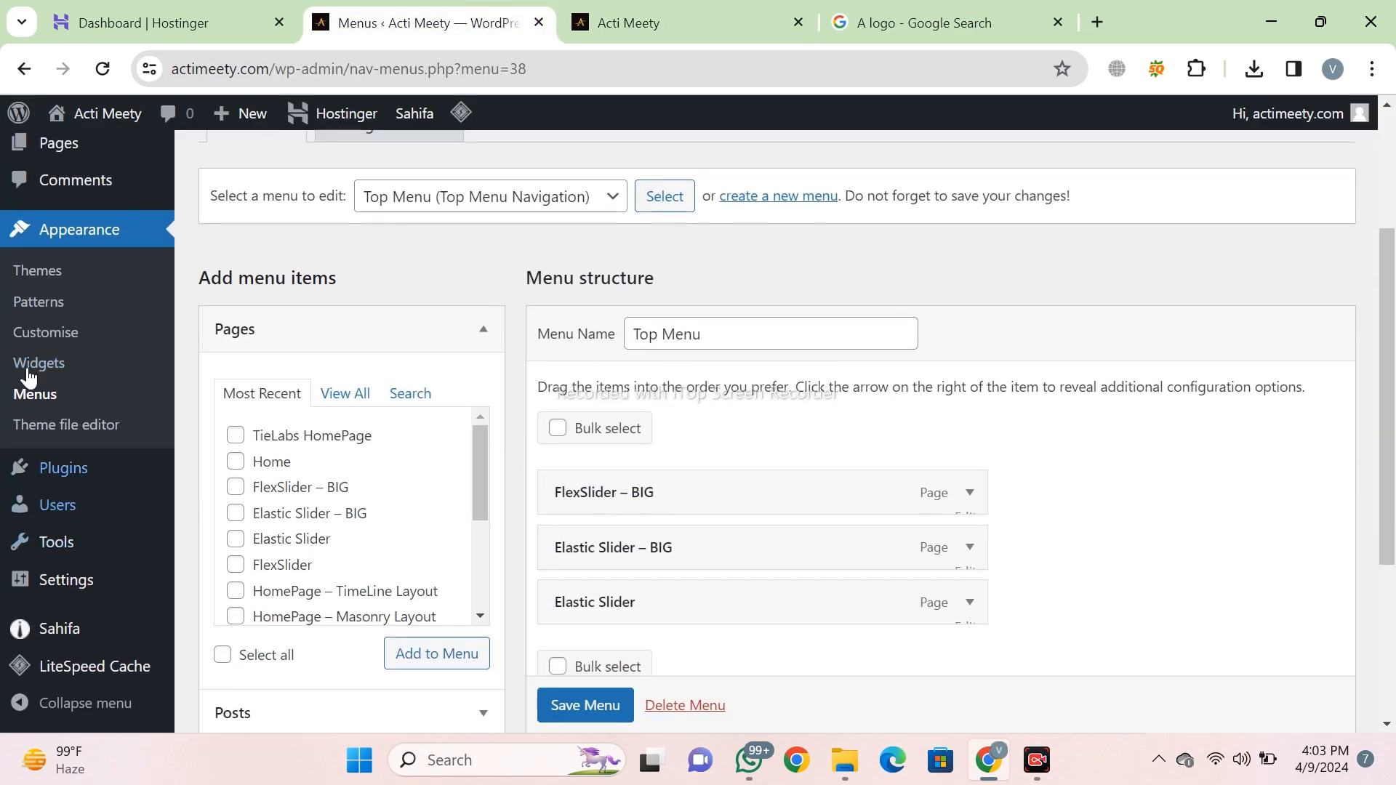
left_click(632, 9)
left_click(506, 11)
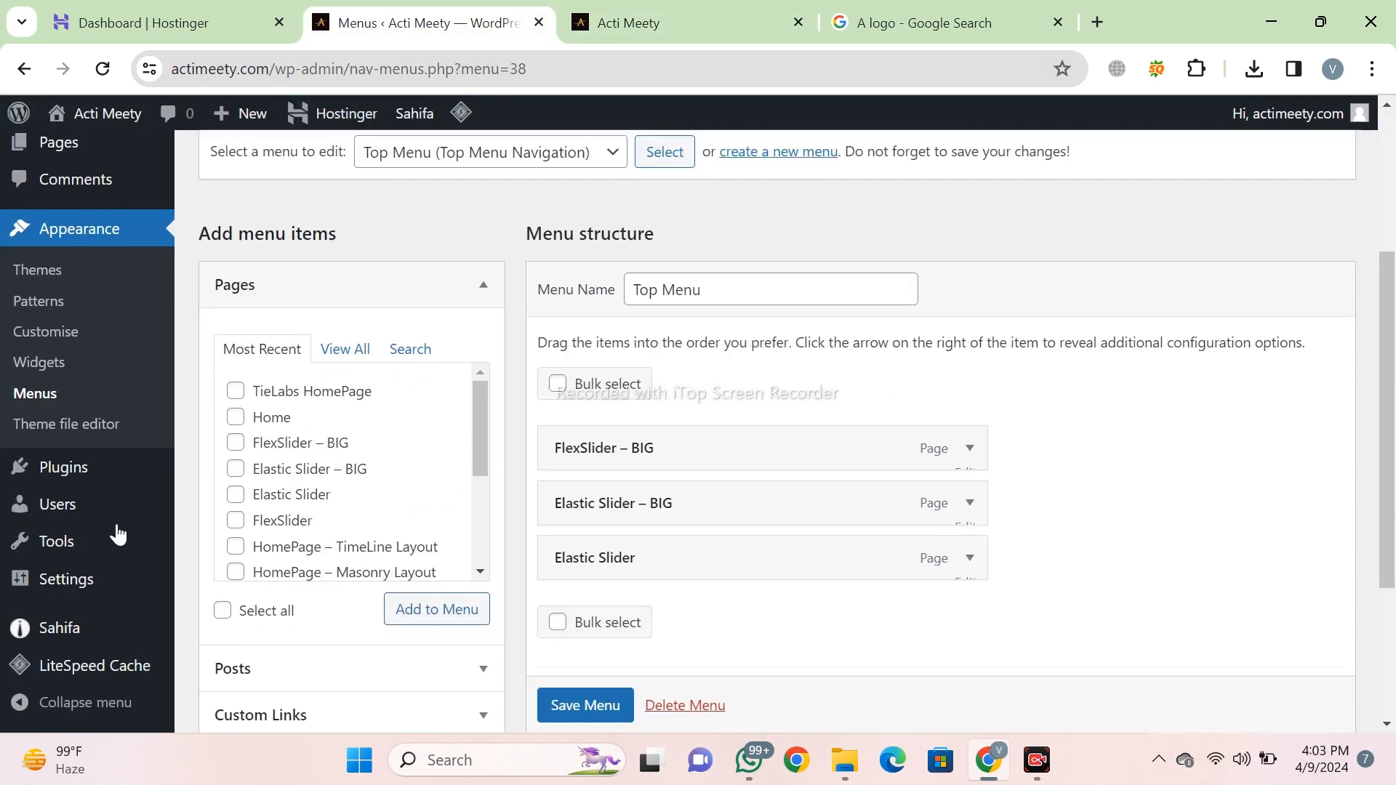
Clear the Facebook, Twitter and Dribbble URLs in the Sahifa theme's Social Networking settings.
scroll(115, 529, "down", 4)
mouse_move(109, 627)
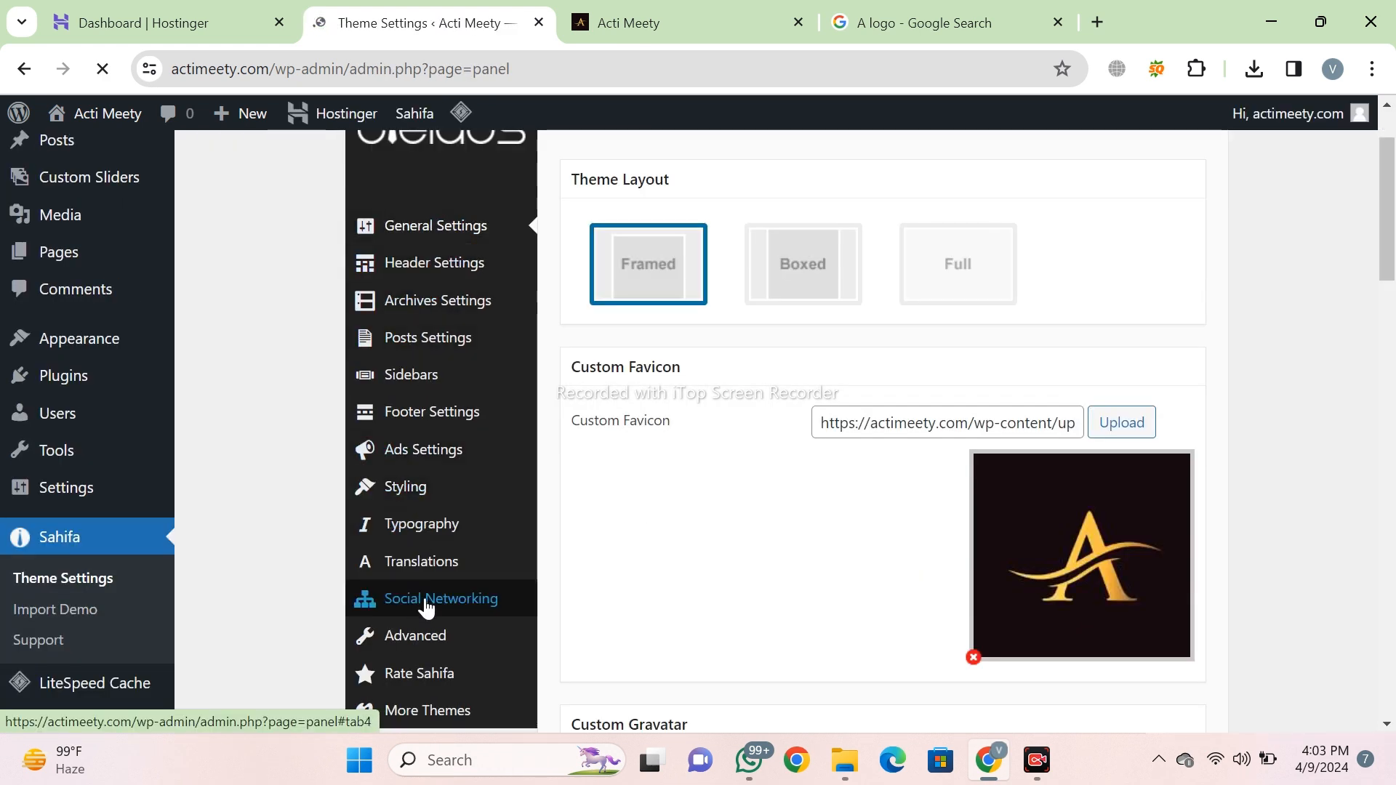
left_click(439, 604)
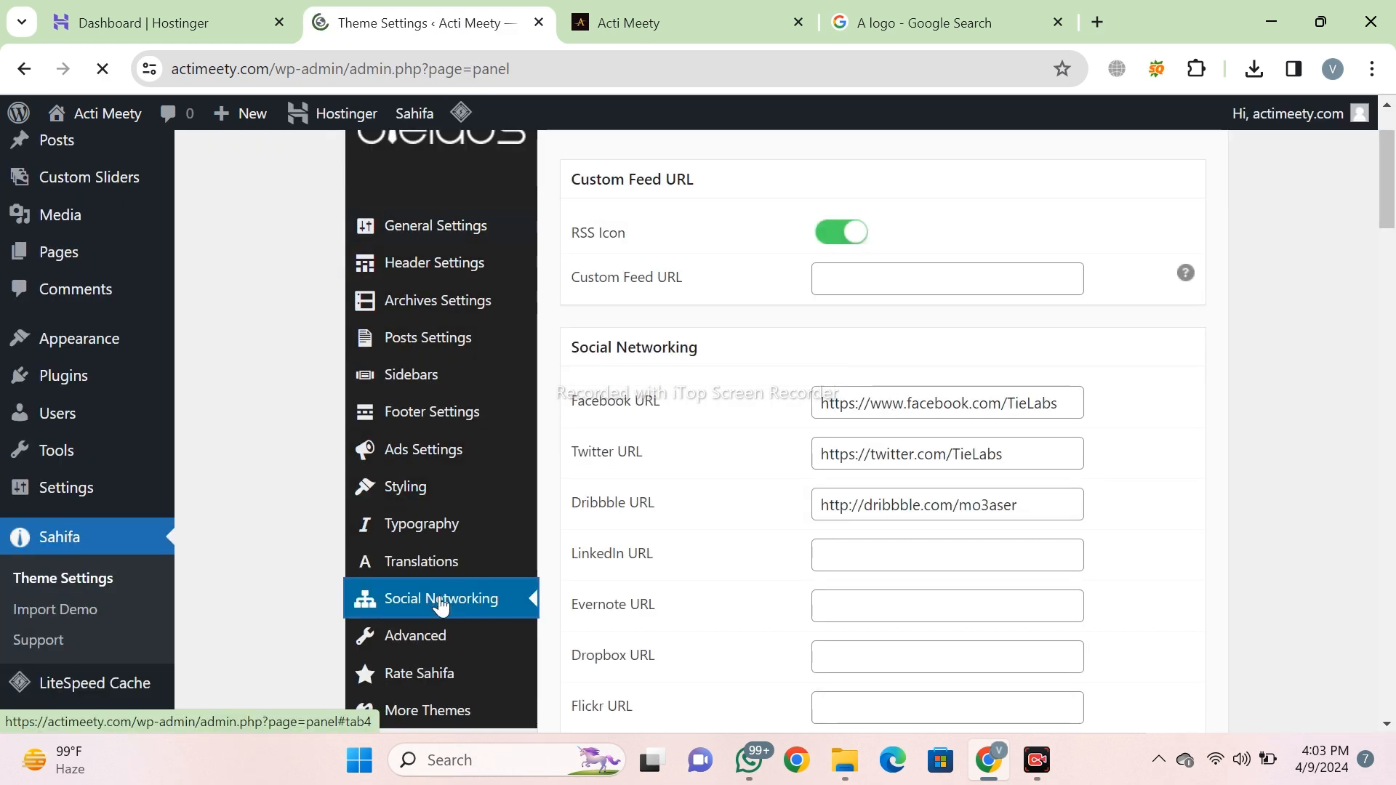
triple_click(934, 405)
key("BackSpace")
triple_click(982, 453)
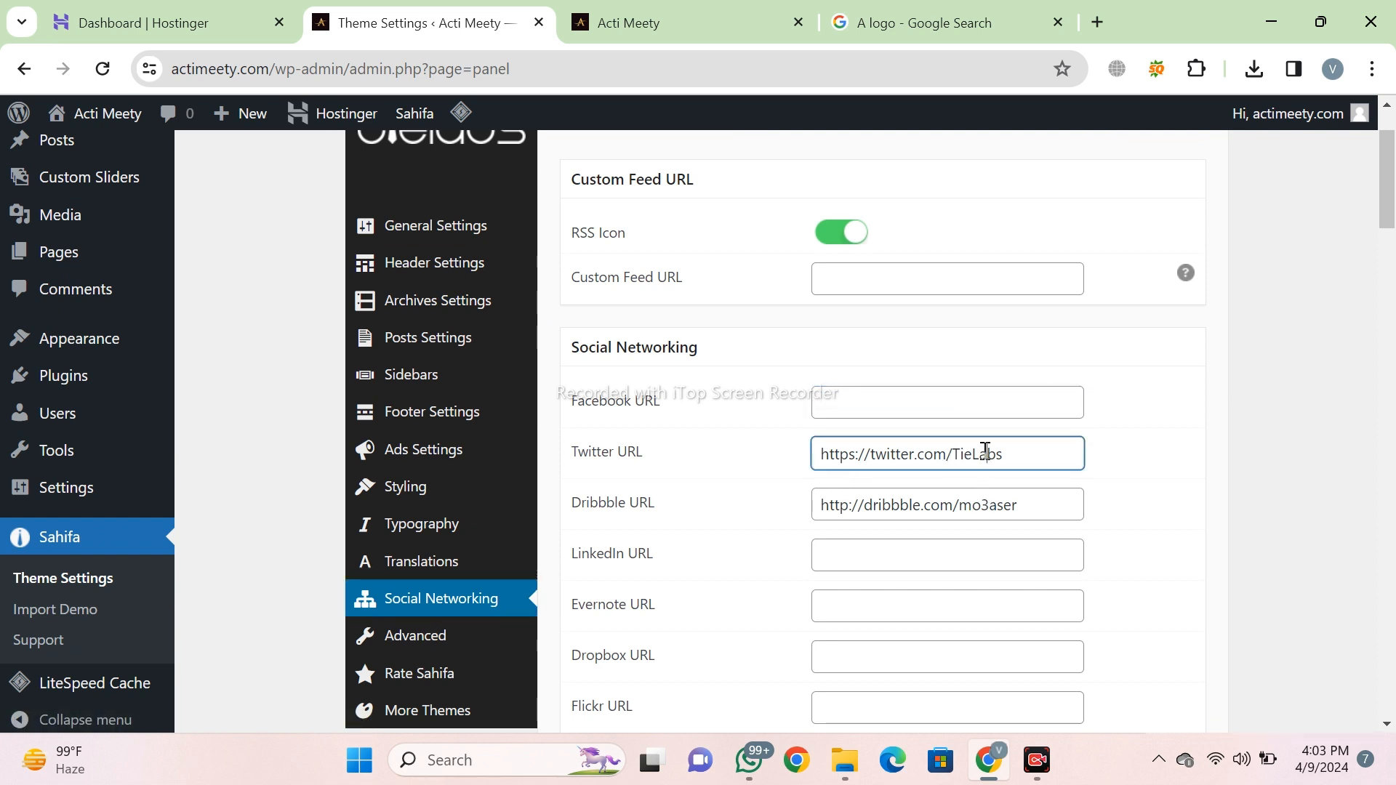
key("BackSpace")
left_click(946, 505)
triple_click(944, 505)
key("BackSpace")
Clear the FourSquare, Pinterest and Instagram URLs in the Social Networking settings and save the changes.
scroll(945, 505, "down", 7)
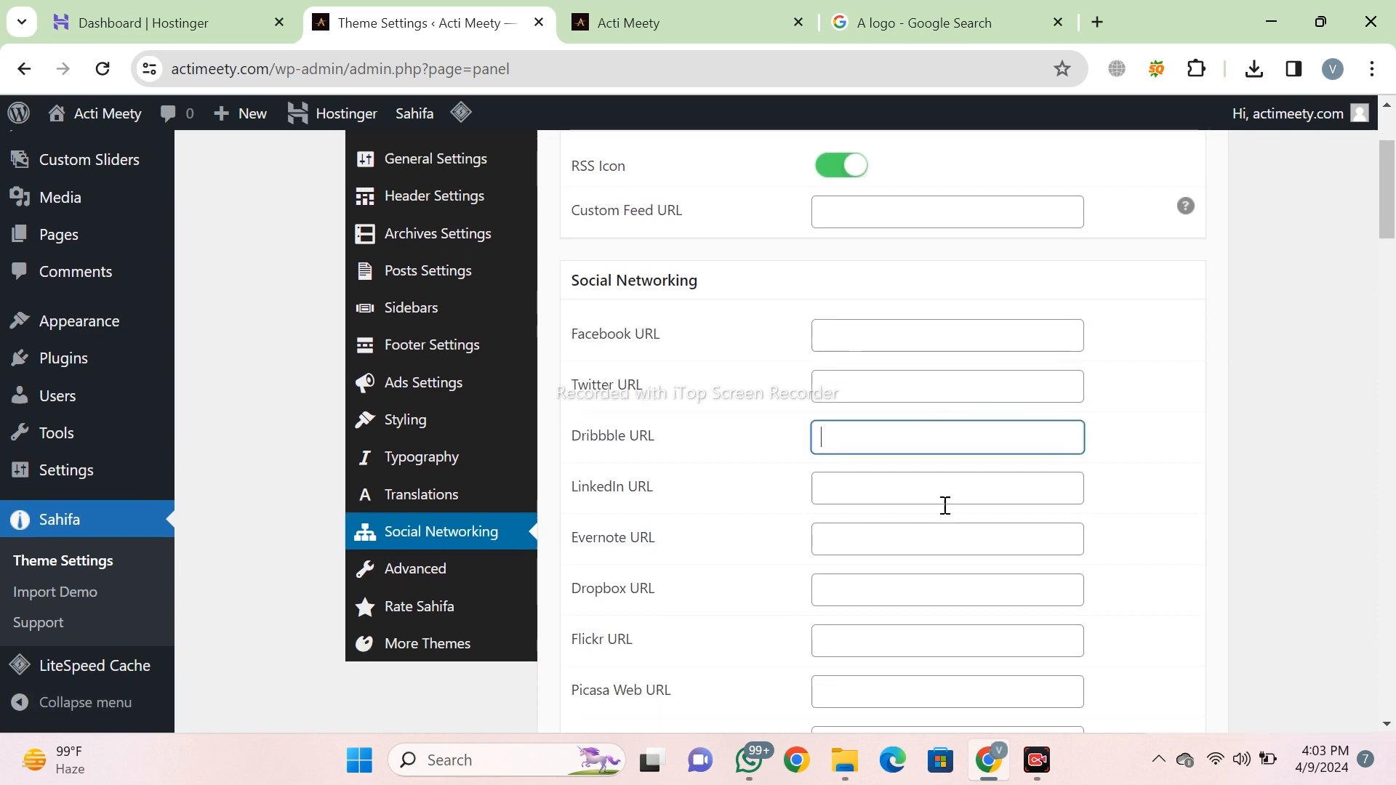
scroll(945, 506, "down", 10)
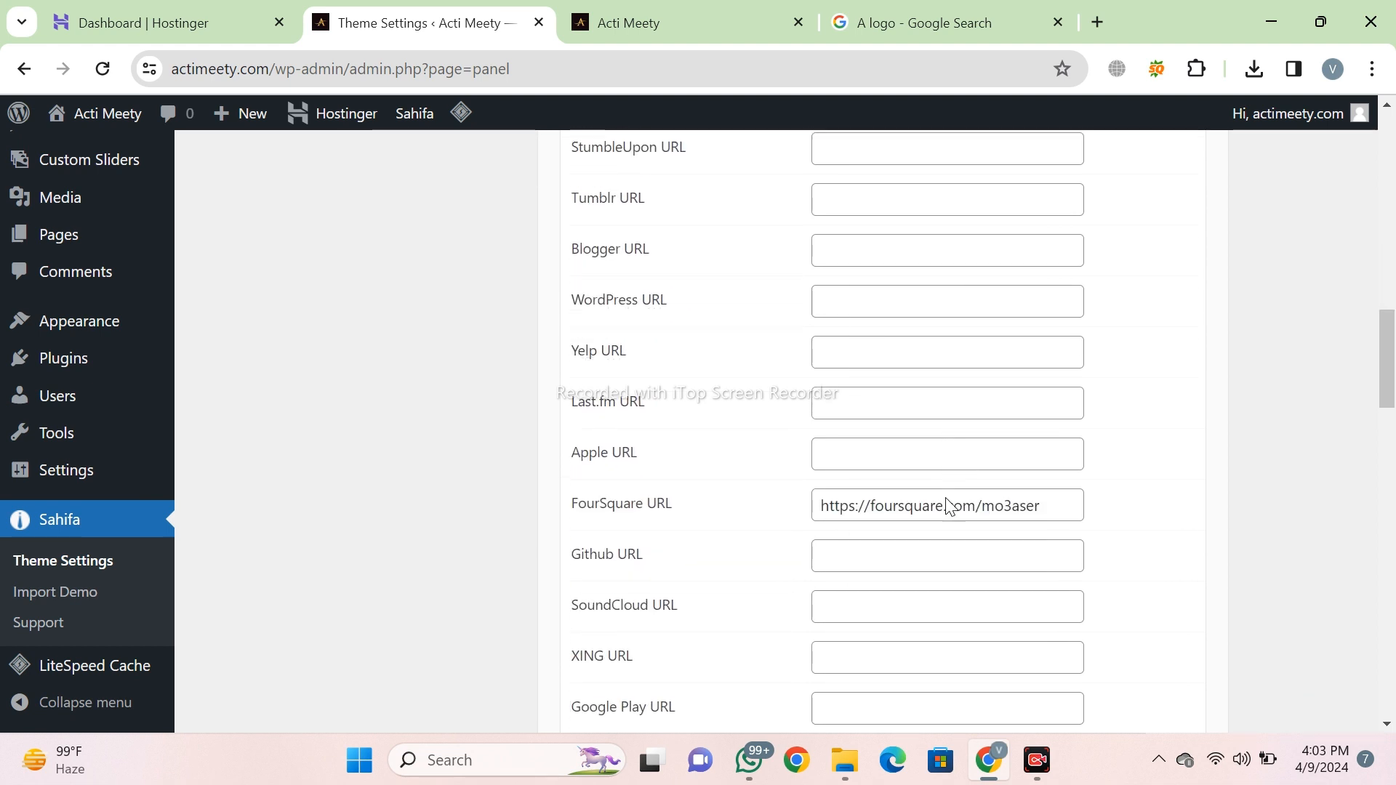
left_click(948, 621)
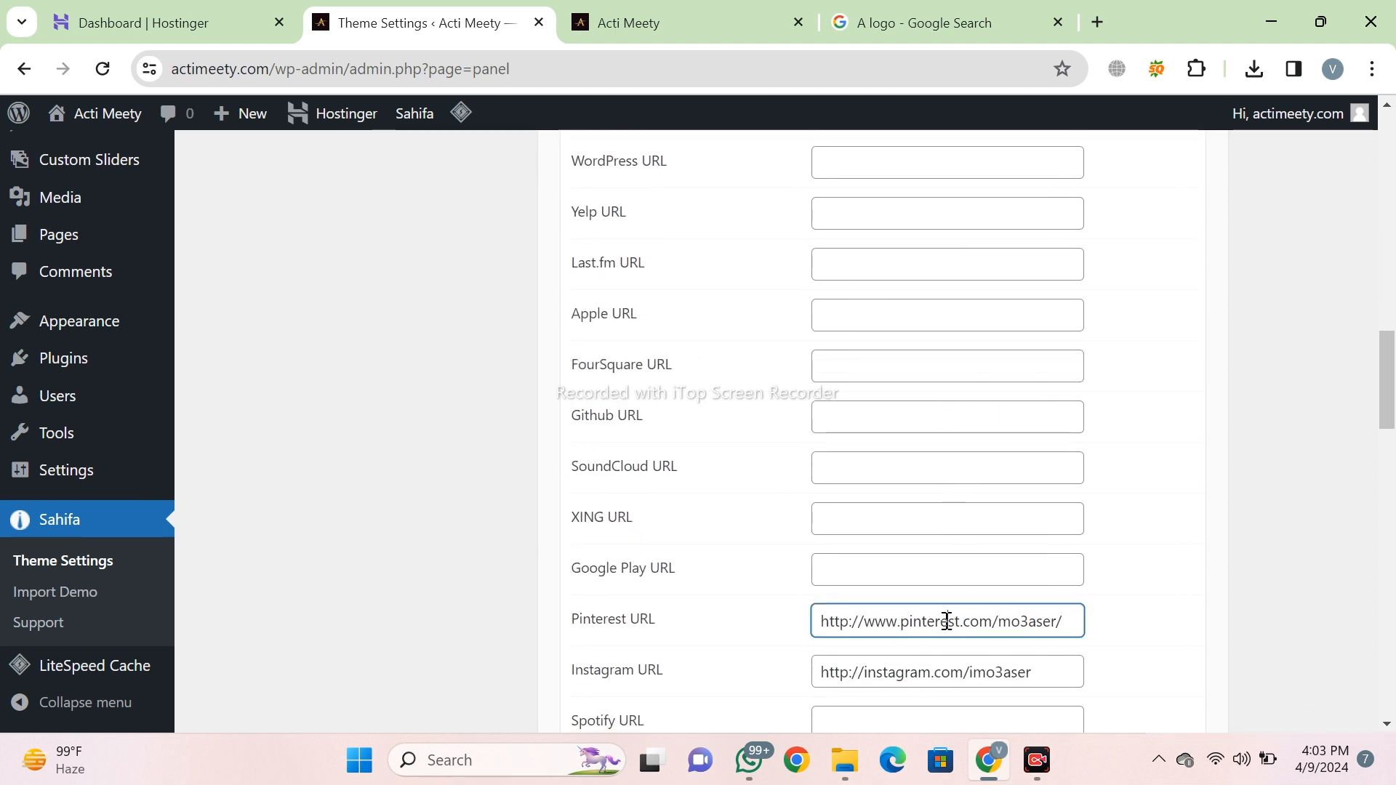
triple_click(947, 622)
key("BackSpace")
left_click(933, 675)
triple_click(933, 674)
key("BackSpace")
scroll(933, 682, "down", 20)
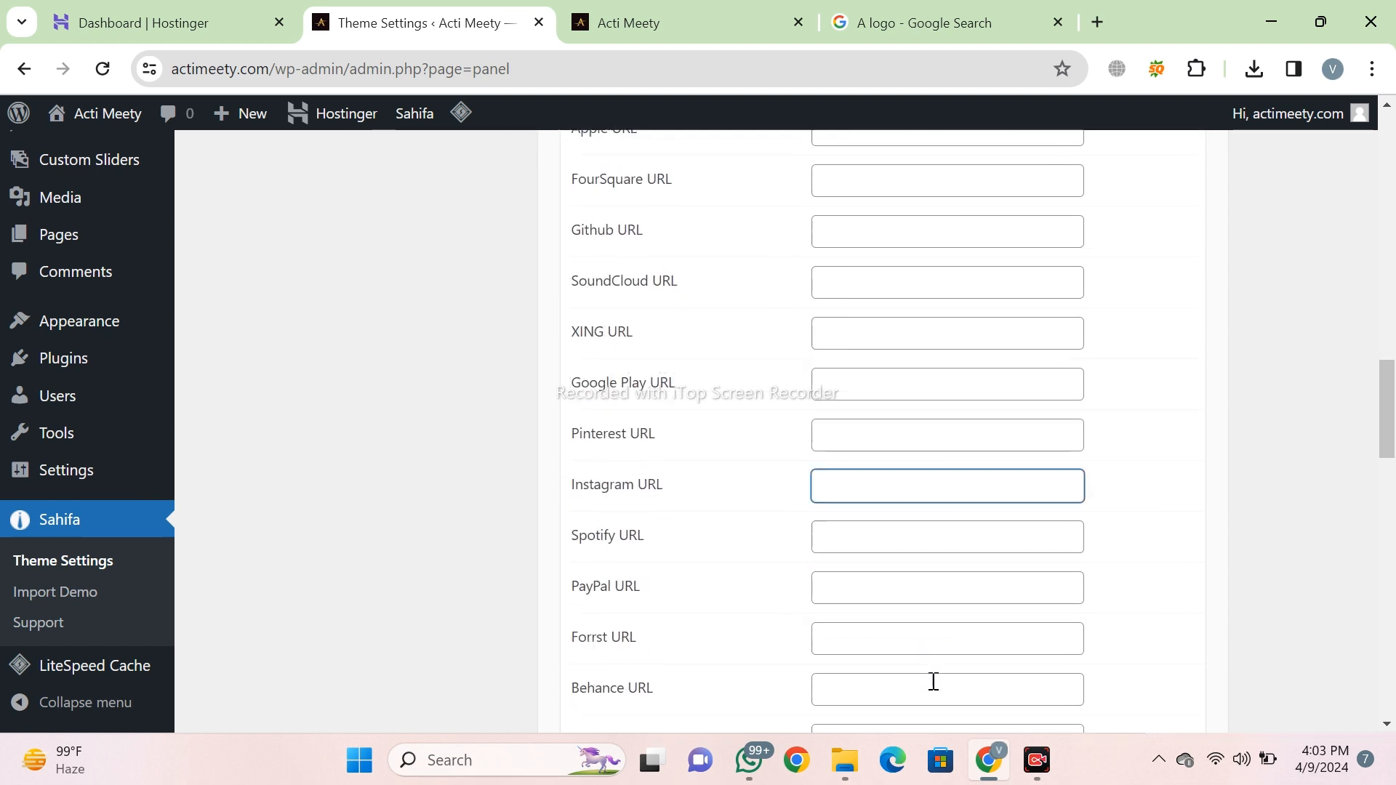
left_click(1123, 618)
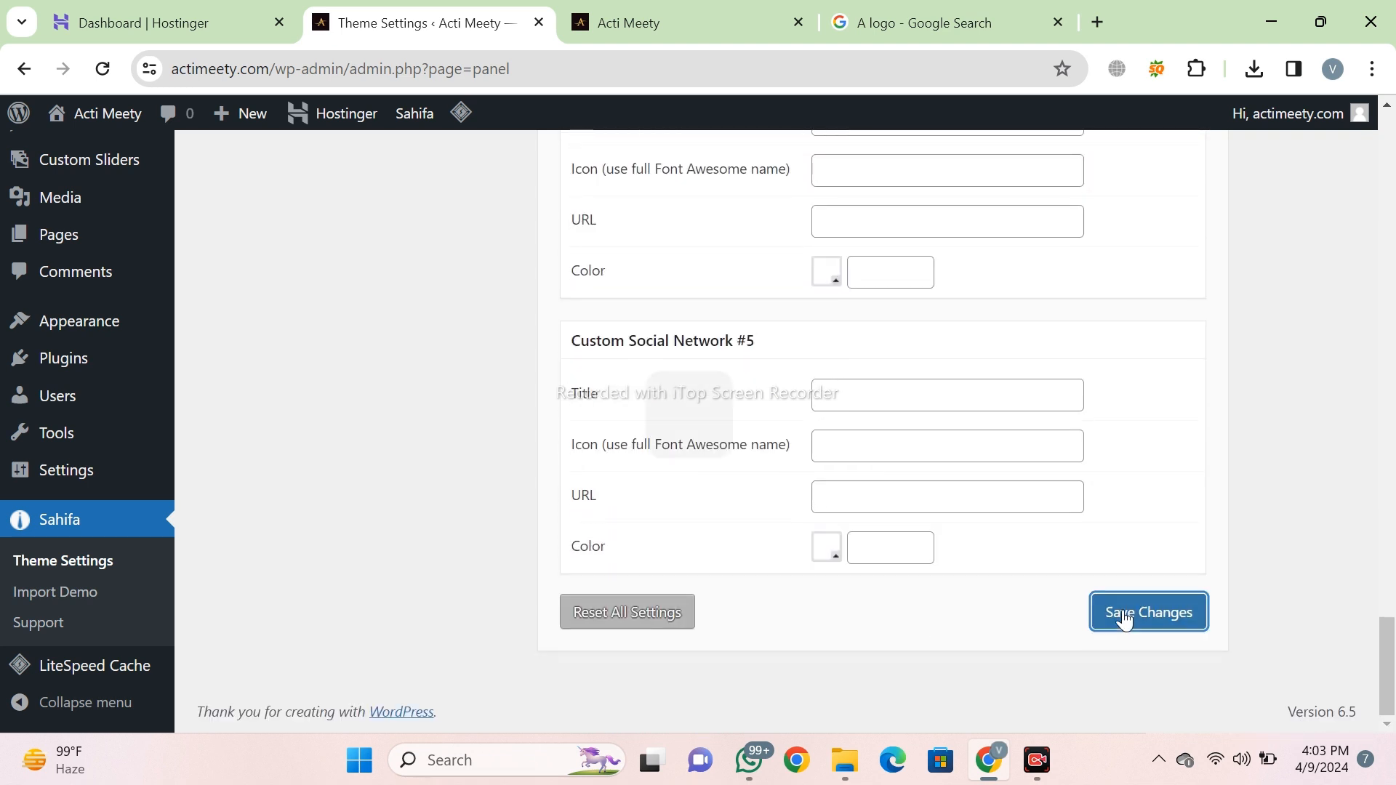
Reload the home page and look over its header, social icons, main menu and featured posts.
left_click(720, 15)
double_click(684, 76)
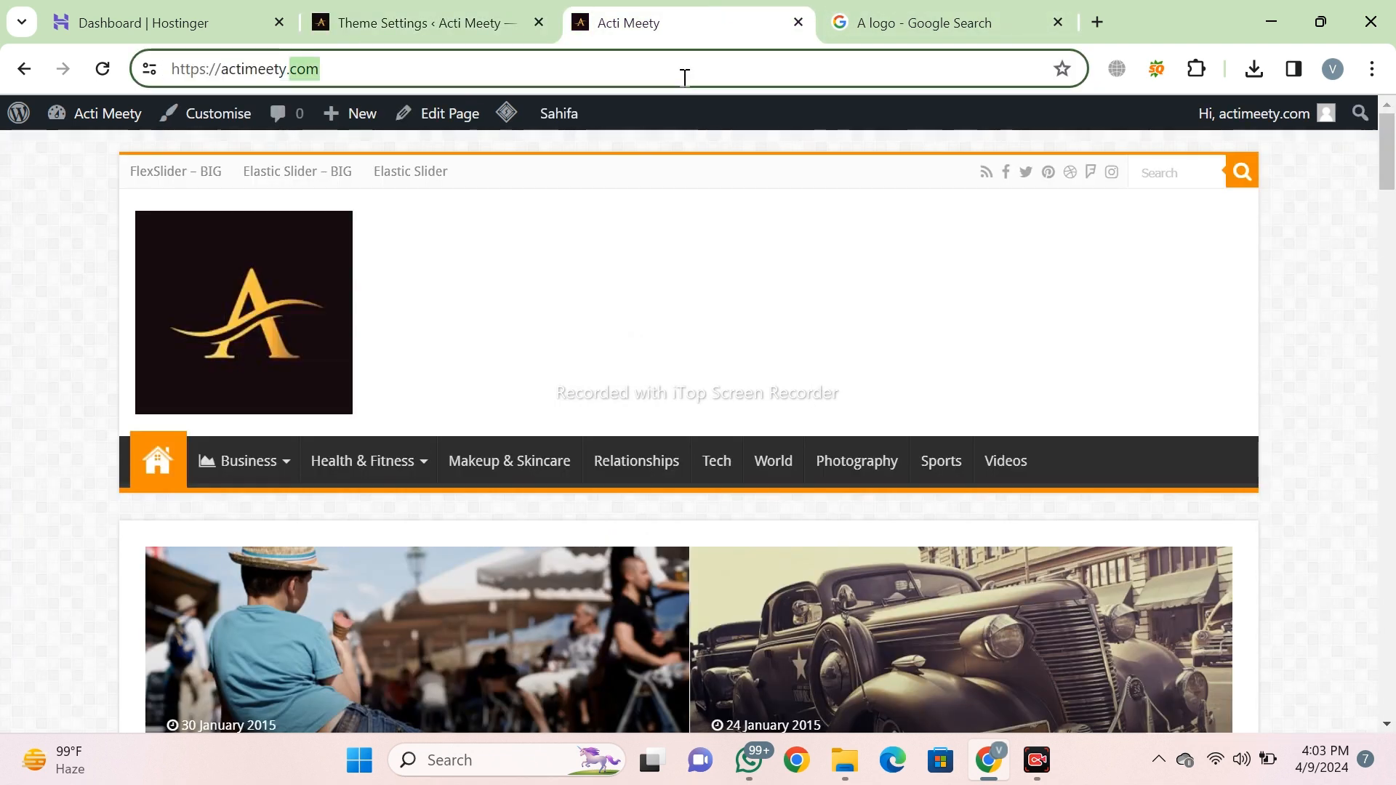
key("Return")
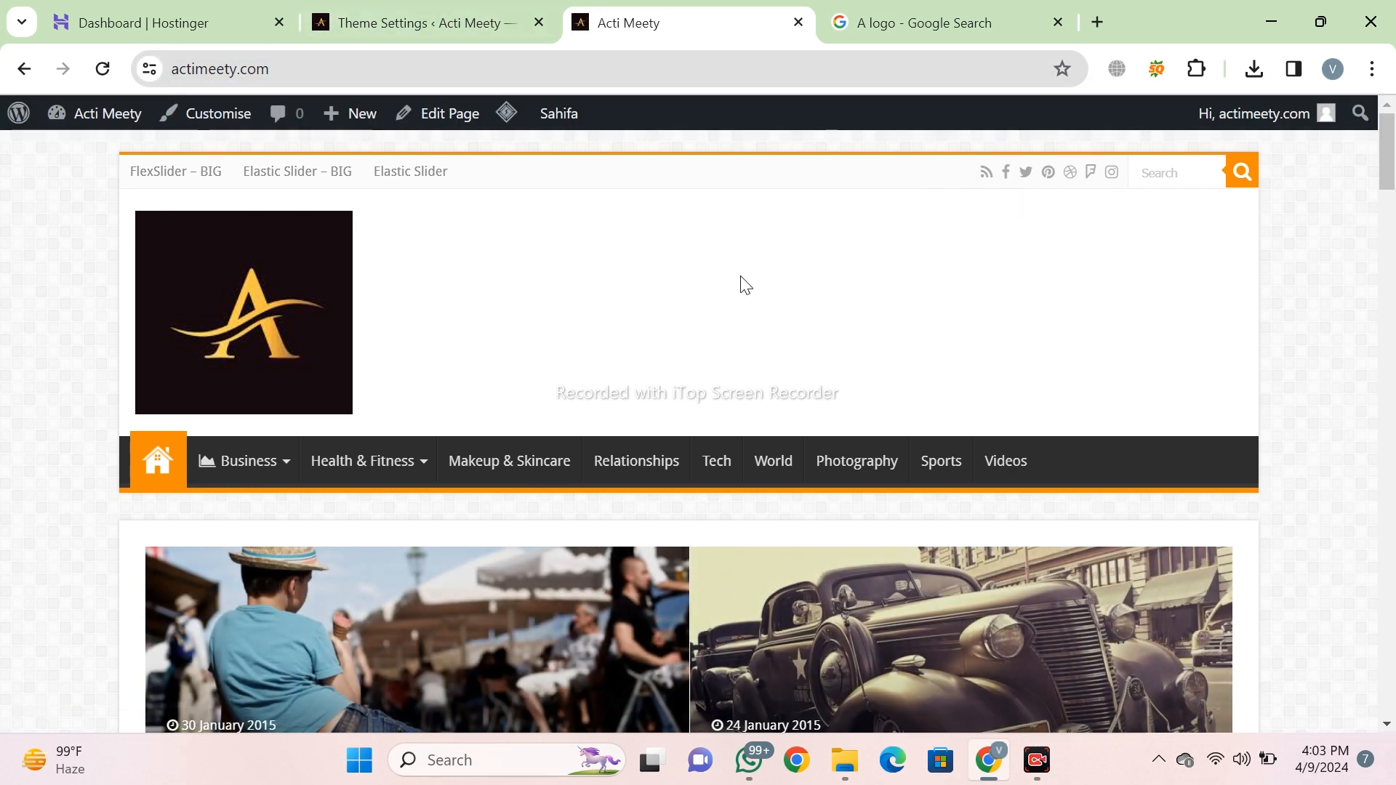
scroll(792, 299, "down", 5)
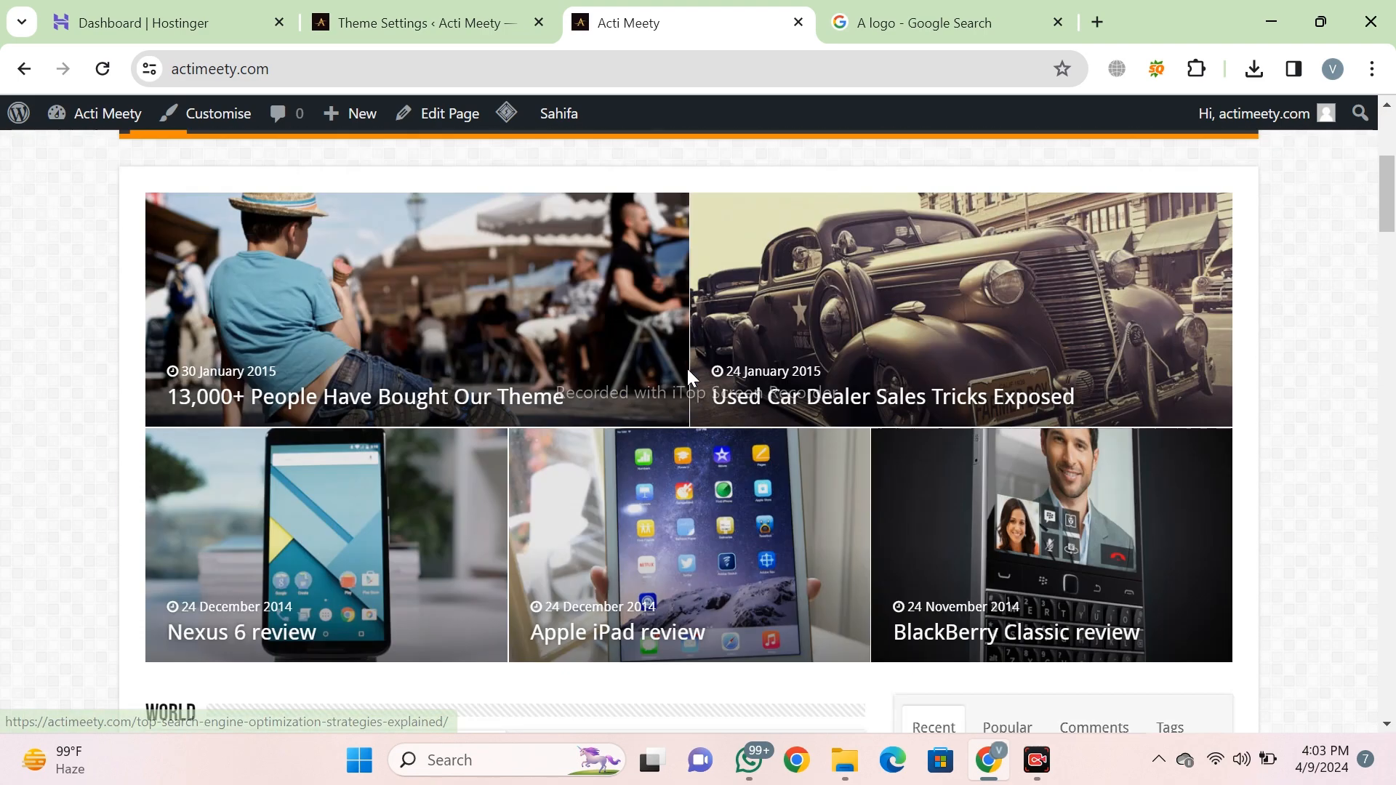
scroll(686, 366, "up", 2)
mouse_move(250, 273)
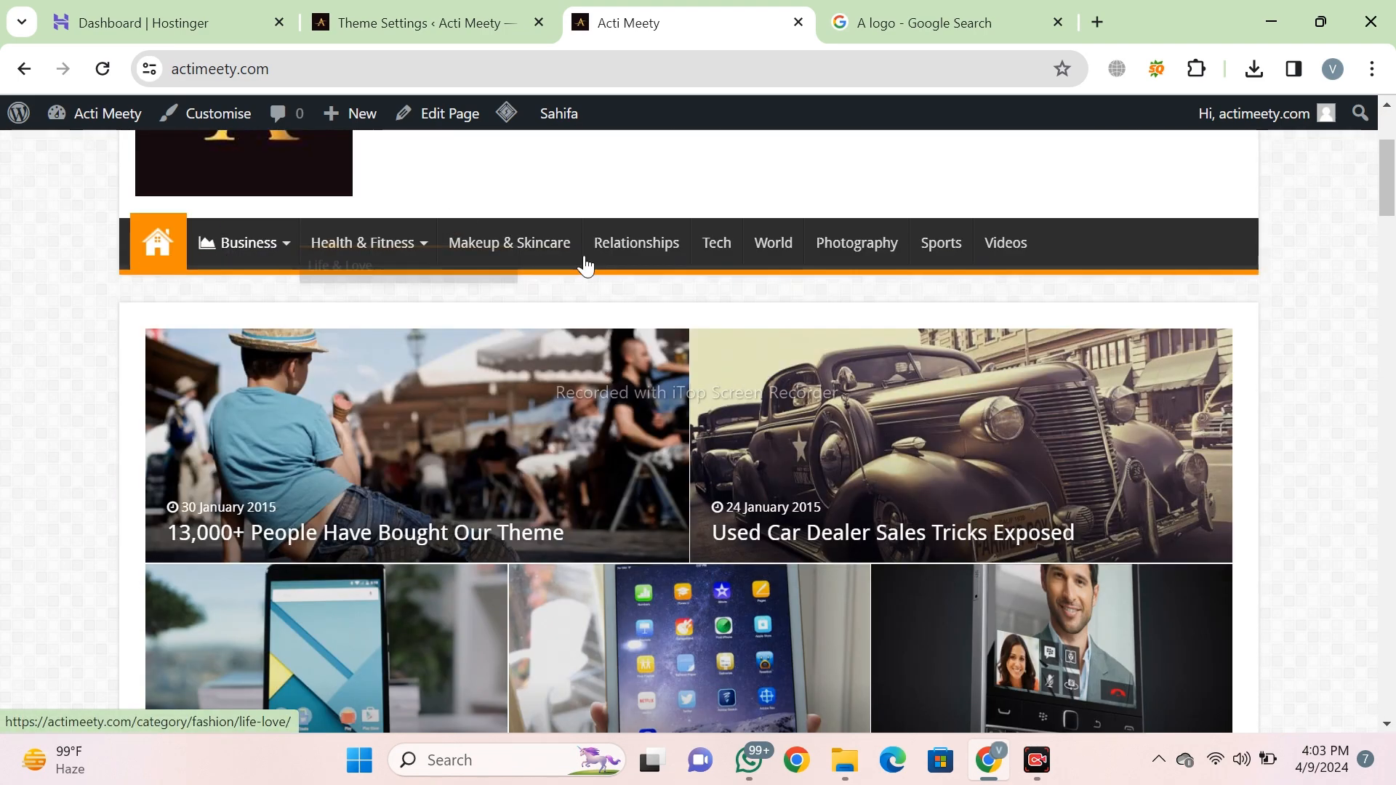
scroll(813, 422, "down", 3)
scroll(813, 422, "up", 6)
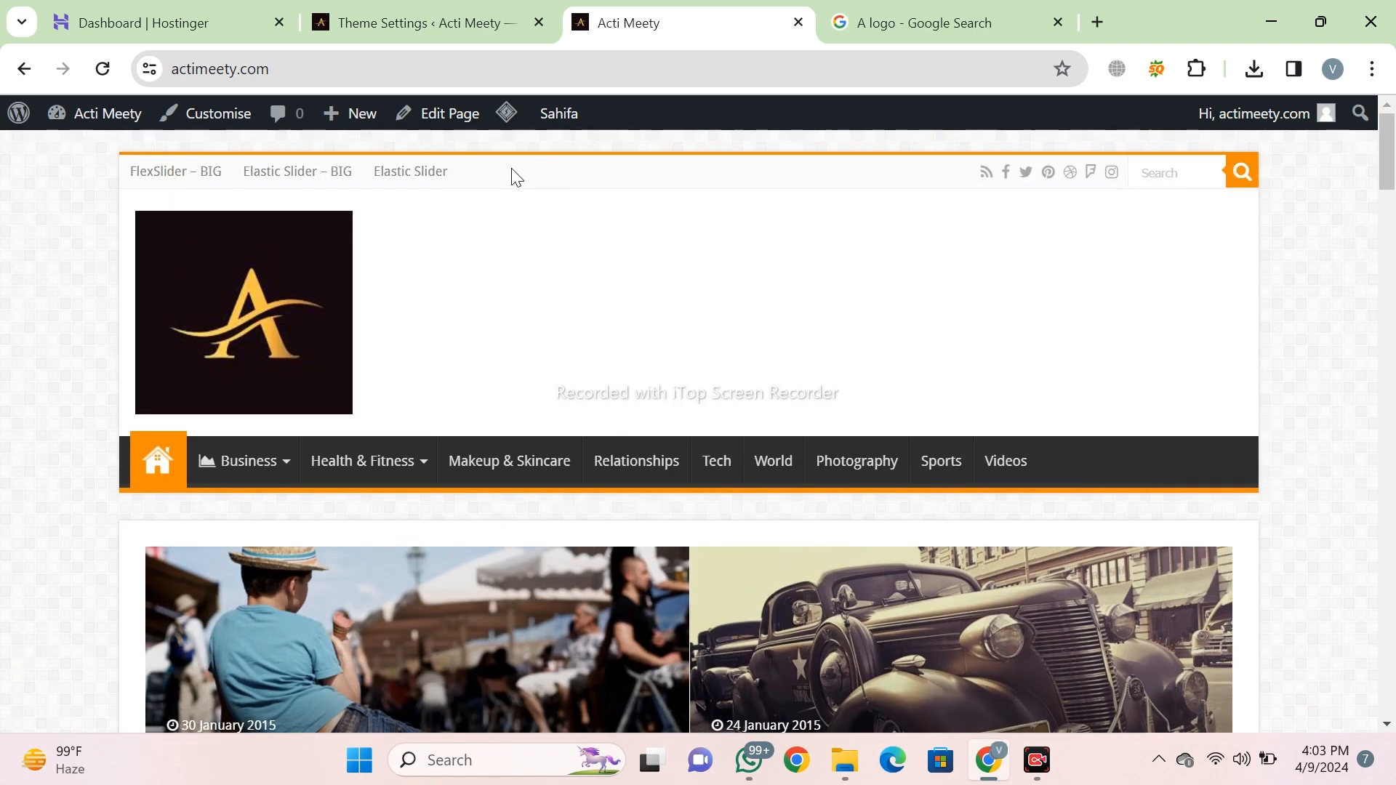
Open the TieLabs HomePage page for editing and expand the settings of its World category block.
scroll(691, 390, "down", 10)
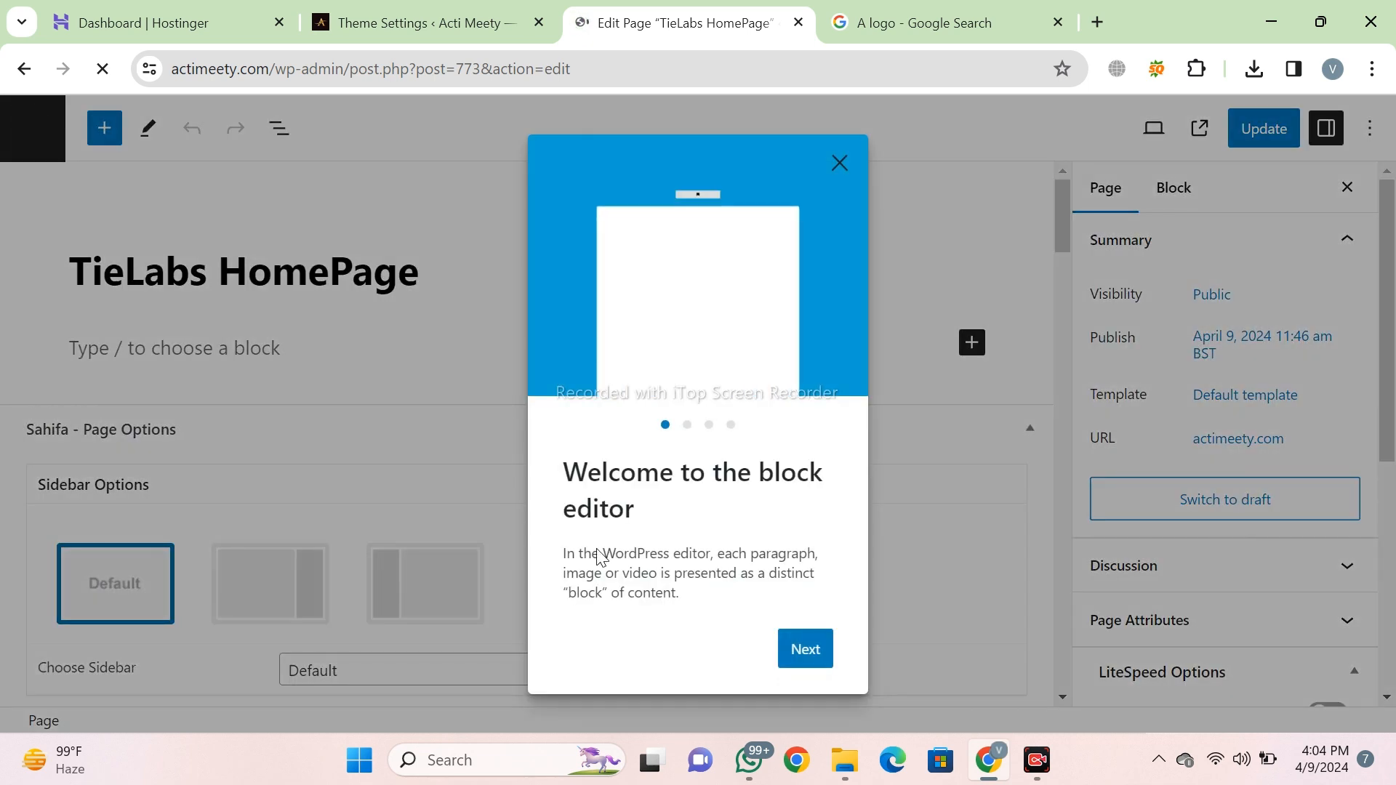
scroll(570, 315, "down", 6)
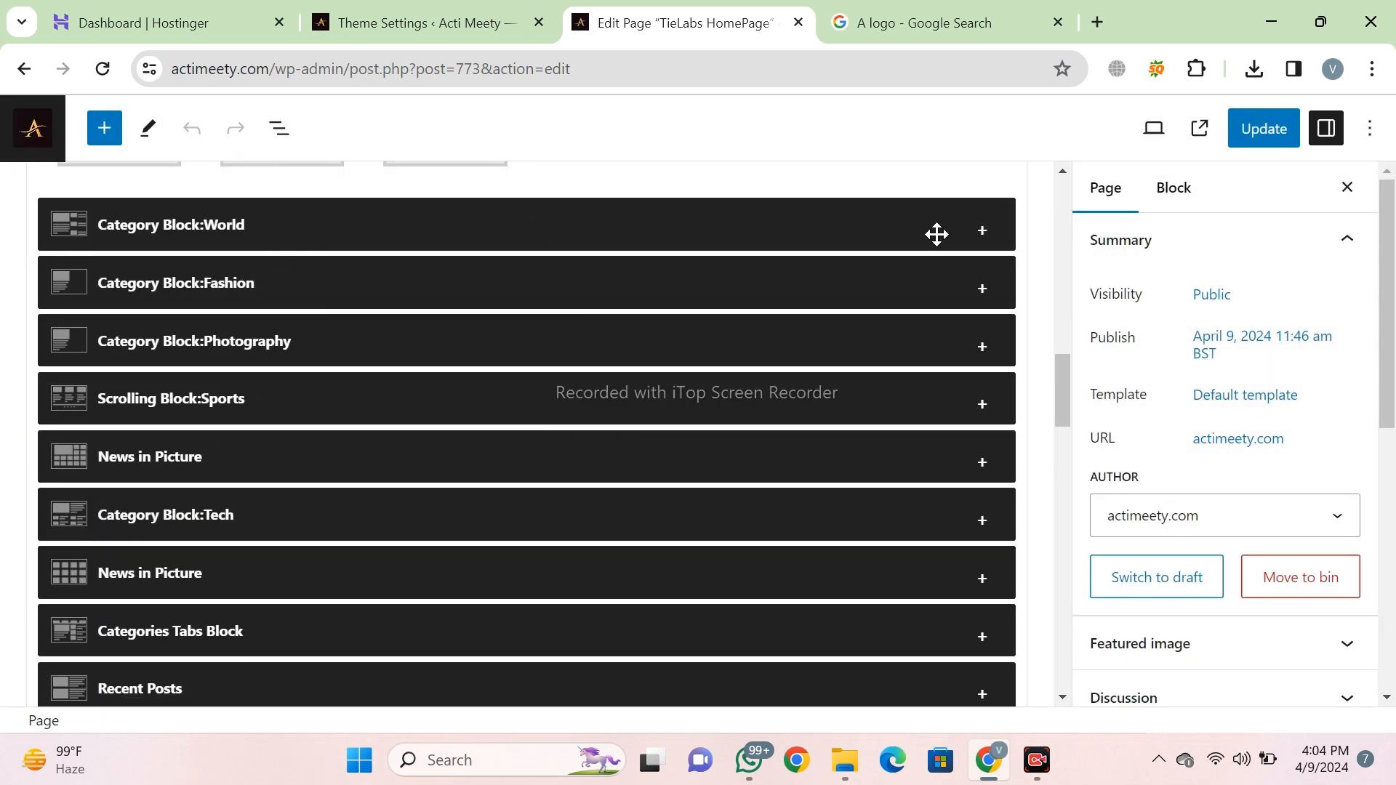
left_click(984, 232)
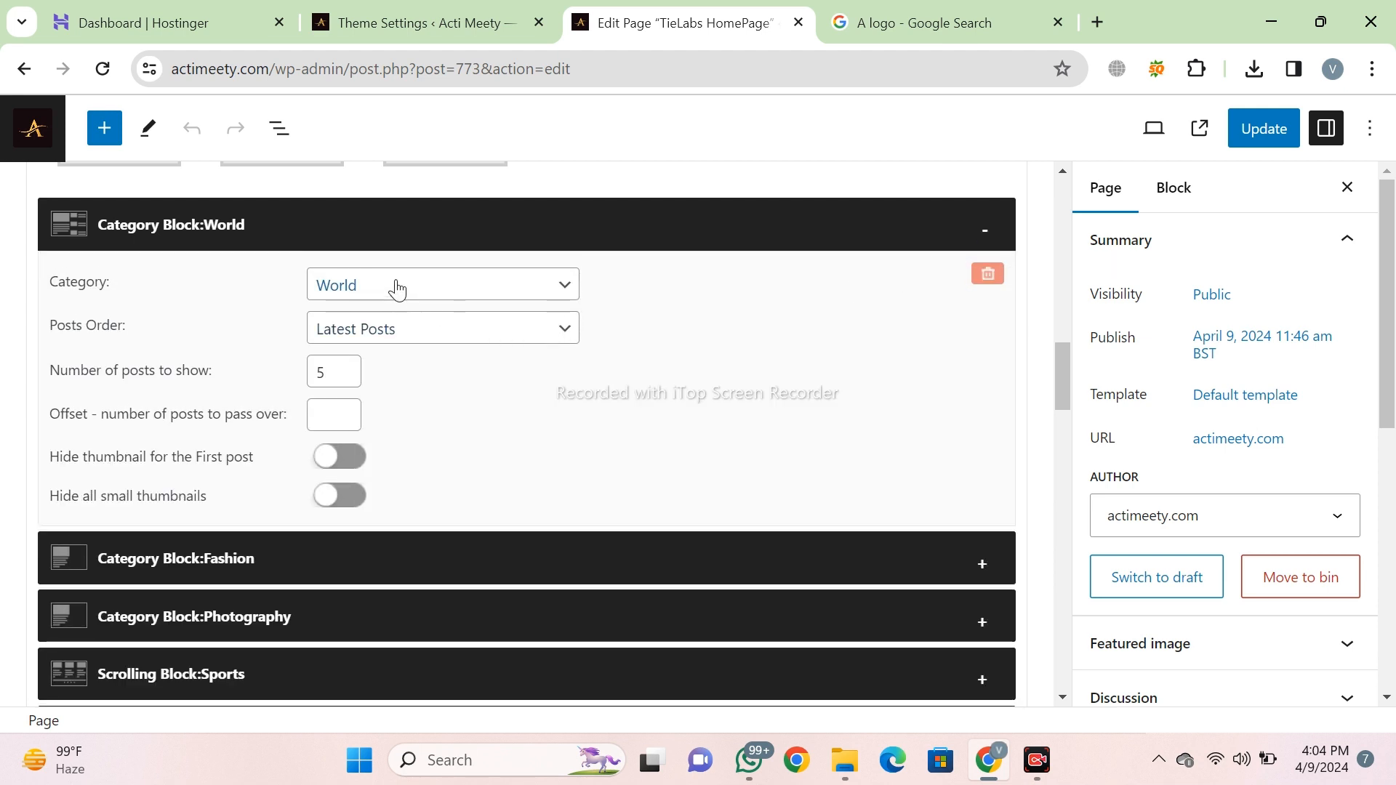
Open the site's home page in a separate browser tab and look at its World section.
left_click(423, 29)
left_click(639, 14)
left_click(423, 23)
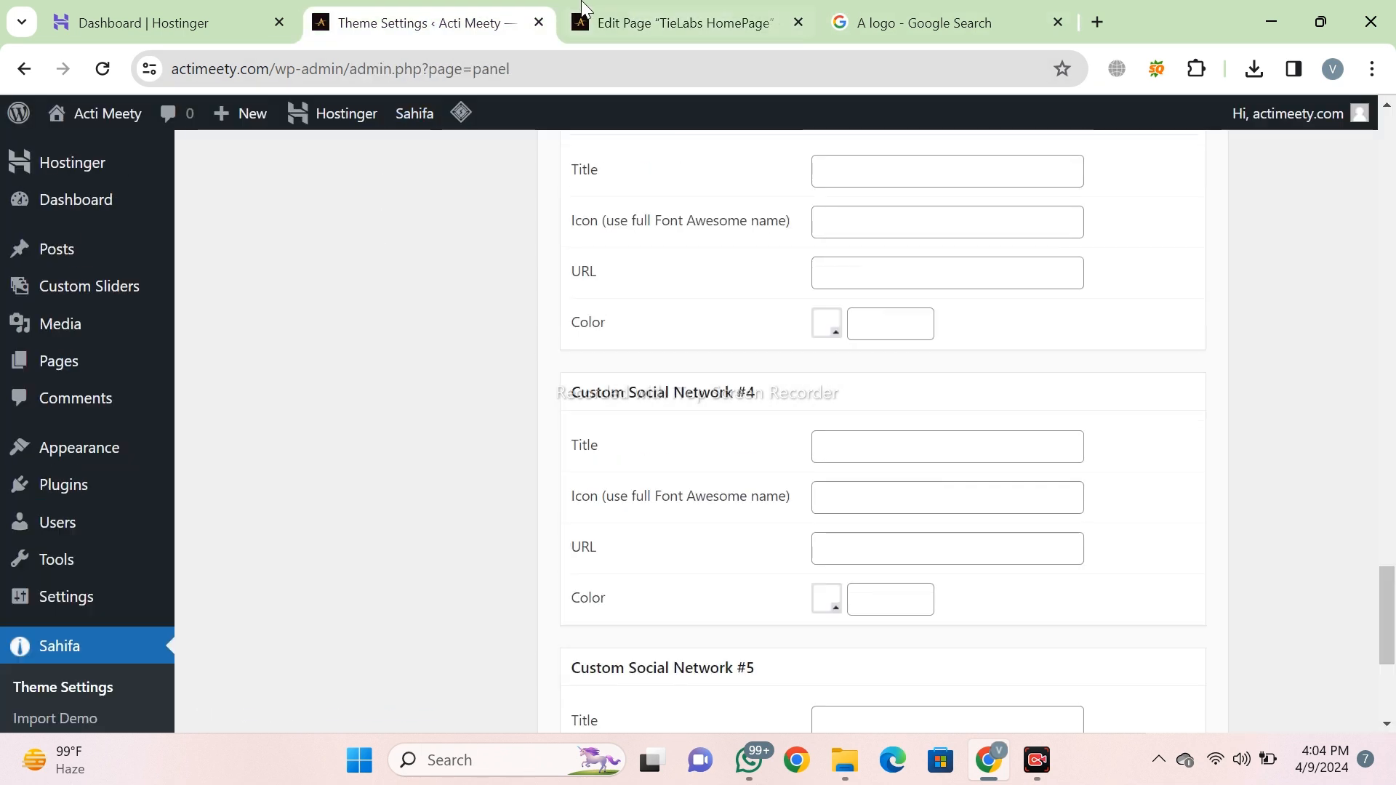
left_click(94, 115)
left_click_drag(713, 2, 822, 11)
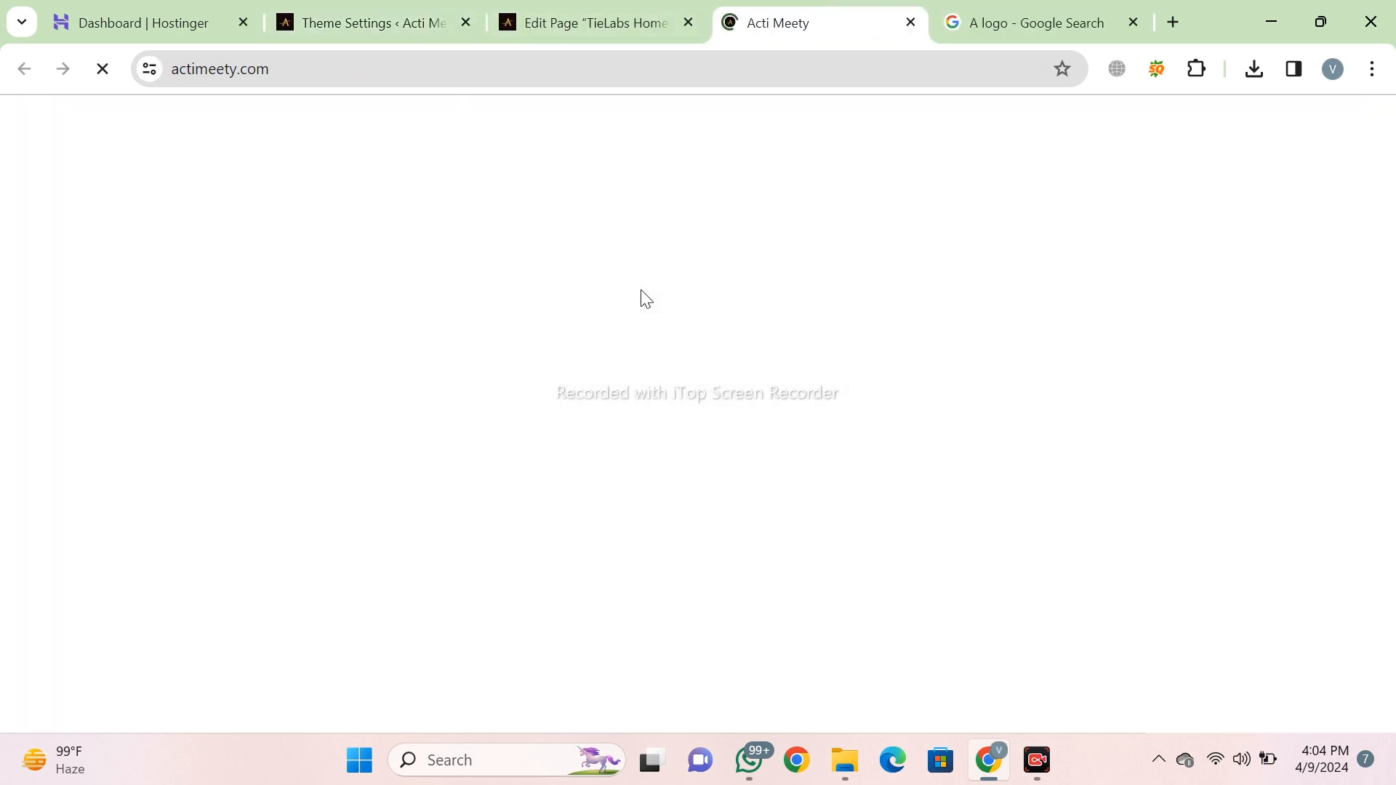
scroll(466, 387, "down", 5)
scroll(461, 378, "down", 3)
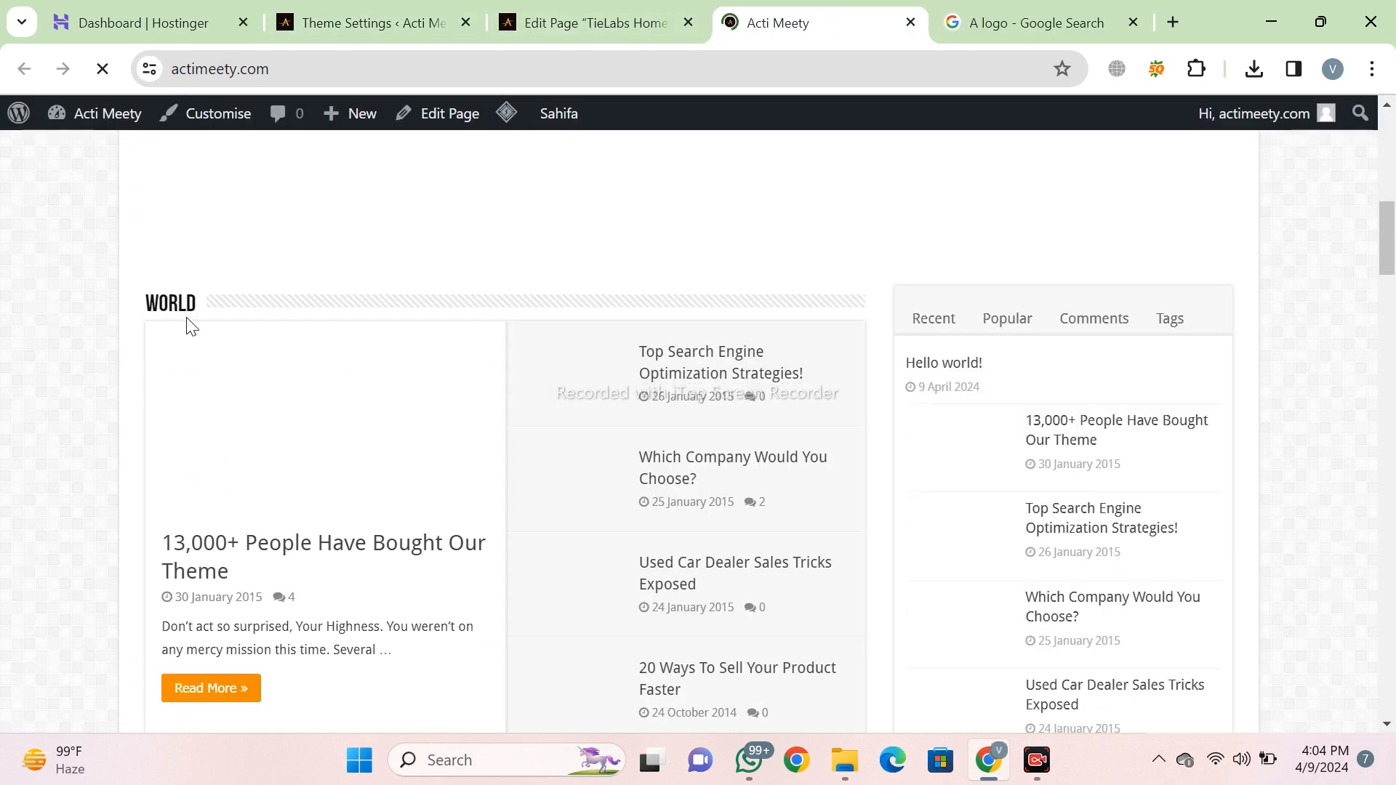
Change the World block's category to Business in the TieLabs HomePage editor and update the page.
left_click(615, 23)
left_click(436, 293)
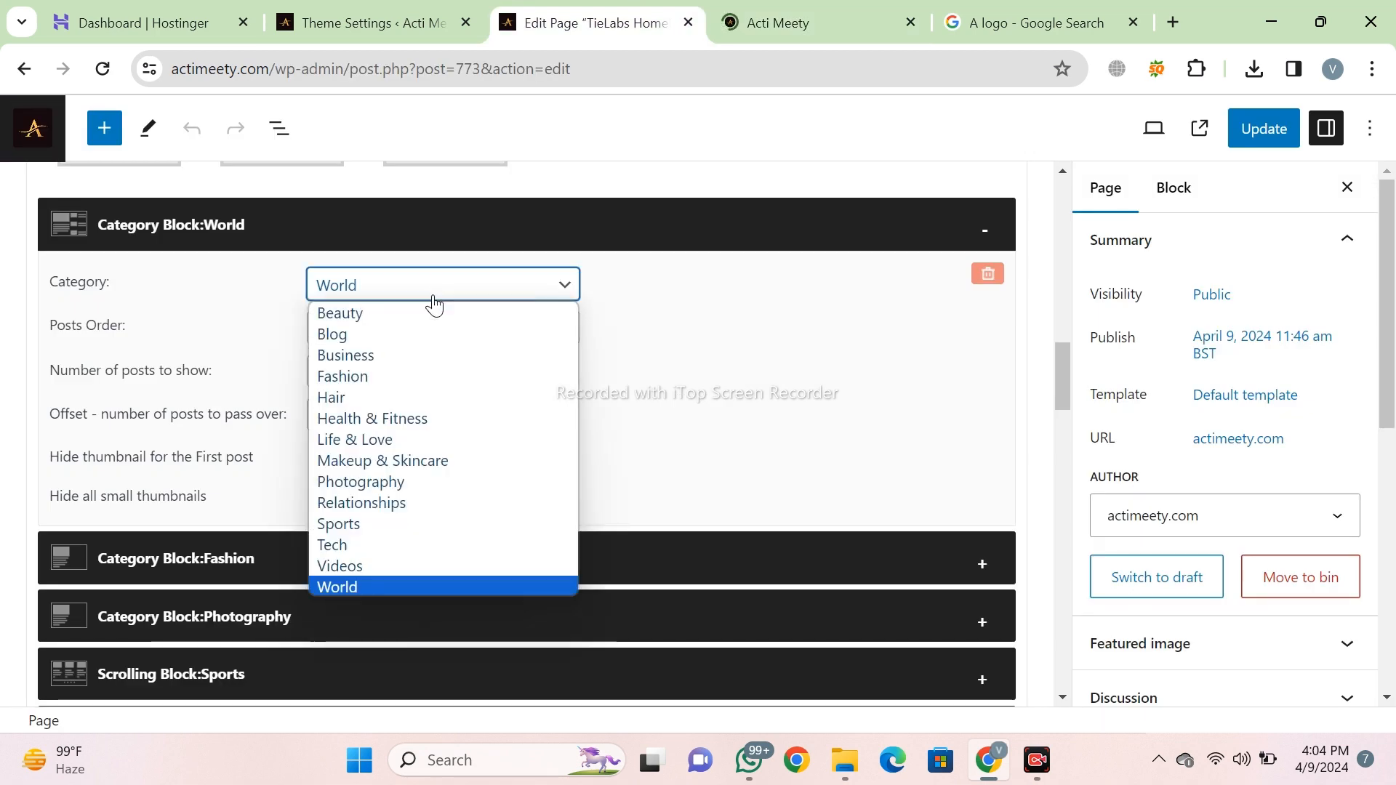
left_click(390, 354)
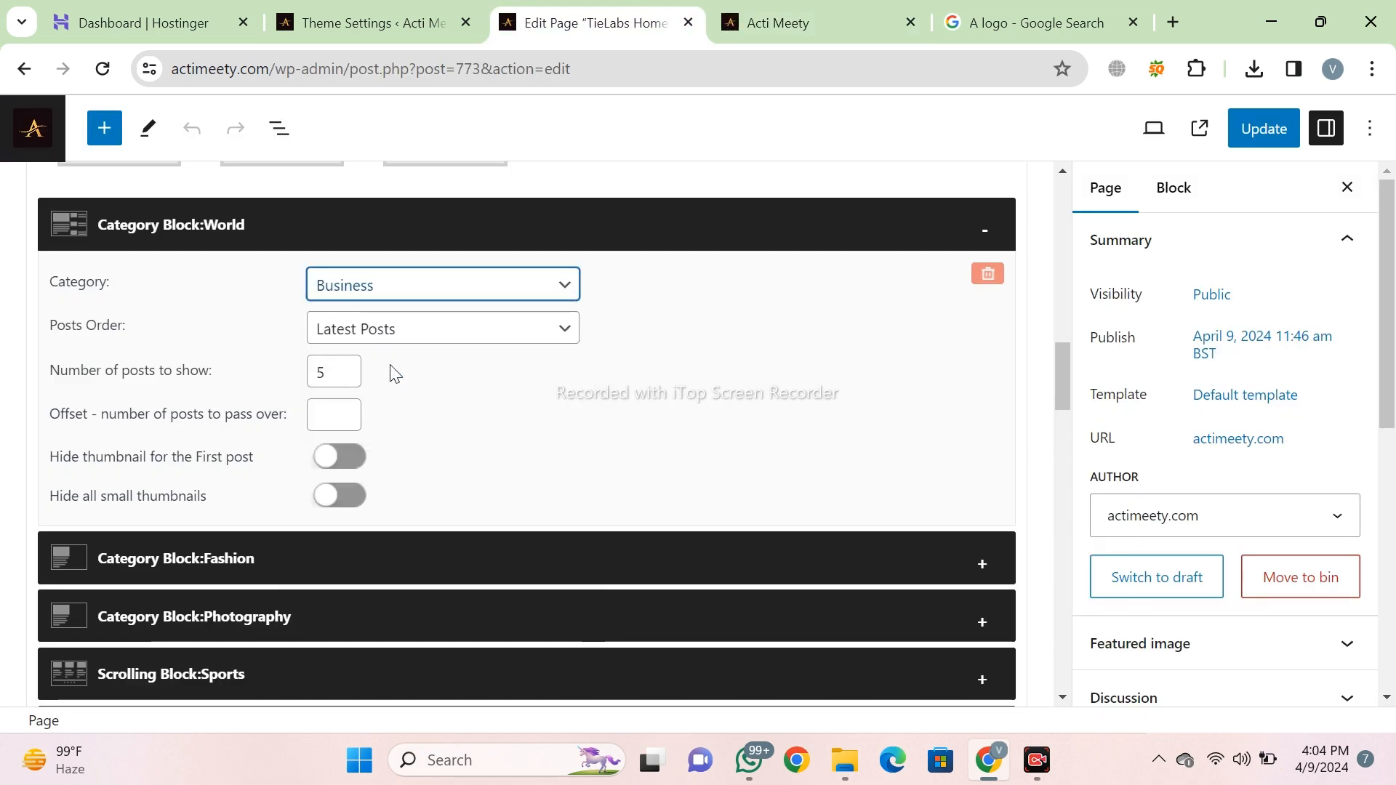
left_click(1265, 141)
Reload the site's home page and check the section below the featured posts.
left_click(878, 9)
left_click(756, 66)
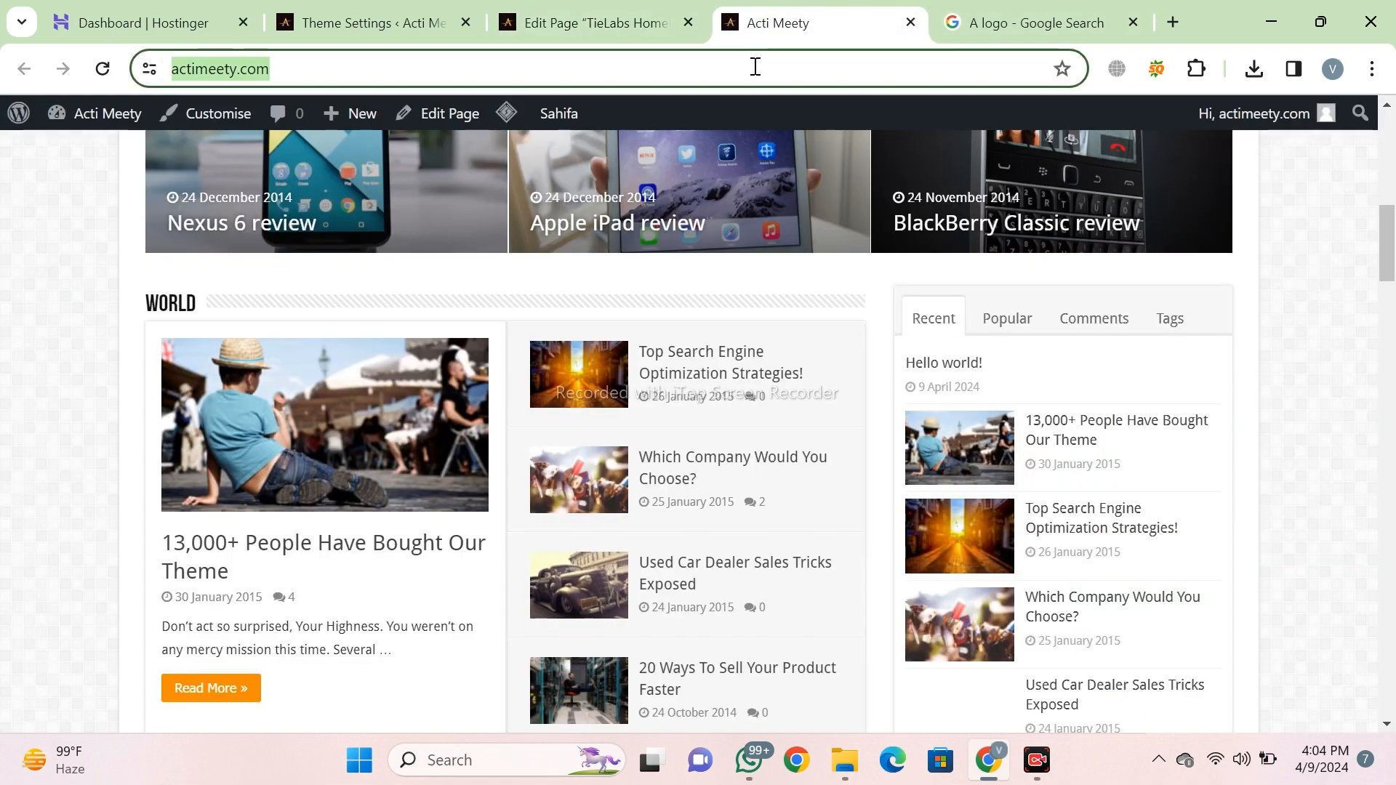
key("Return")
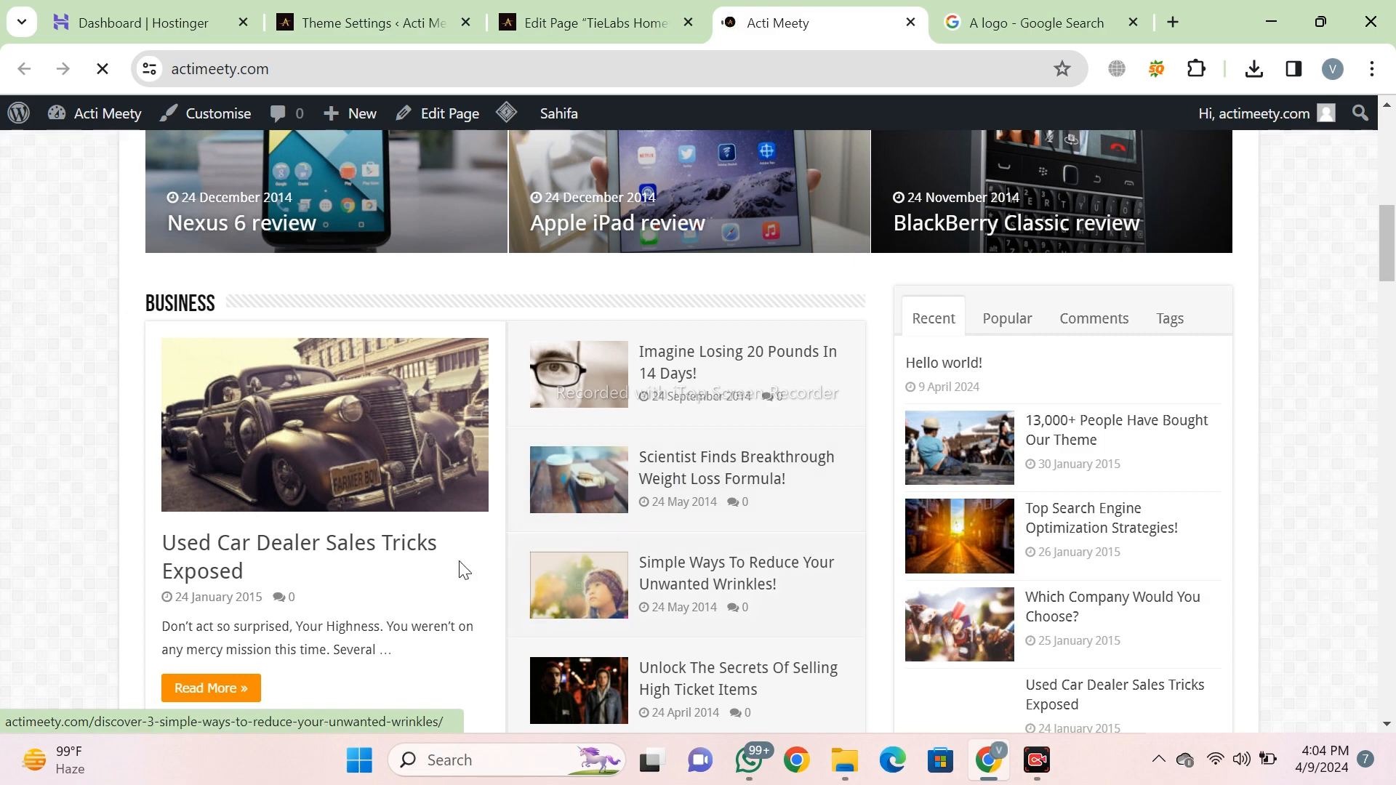
Check the bottom of the home page and open the Footer Settings of the Sahifa theme settings.
scroll(474, 492, "down", 20)
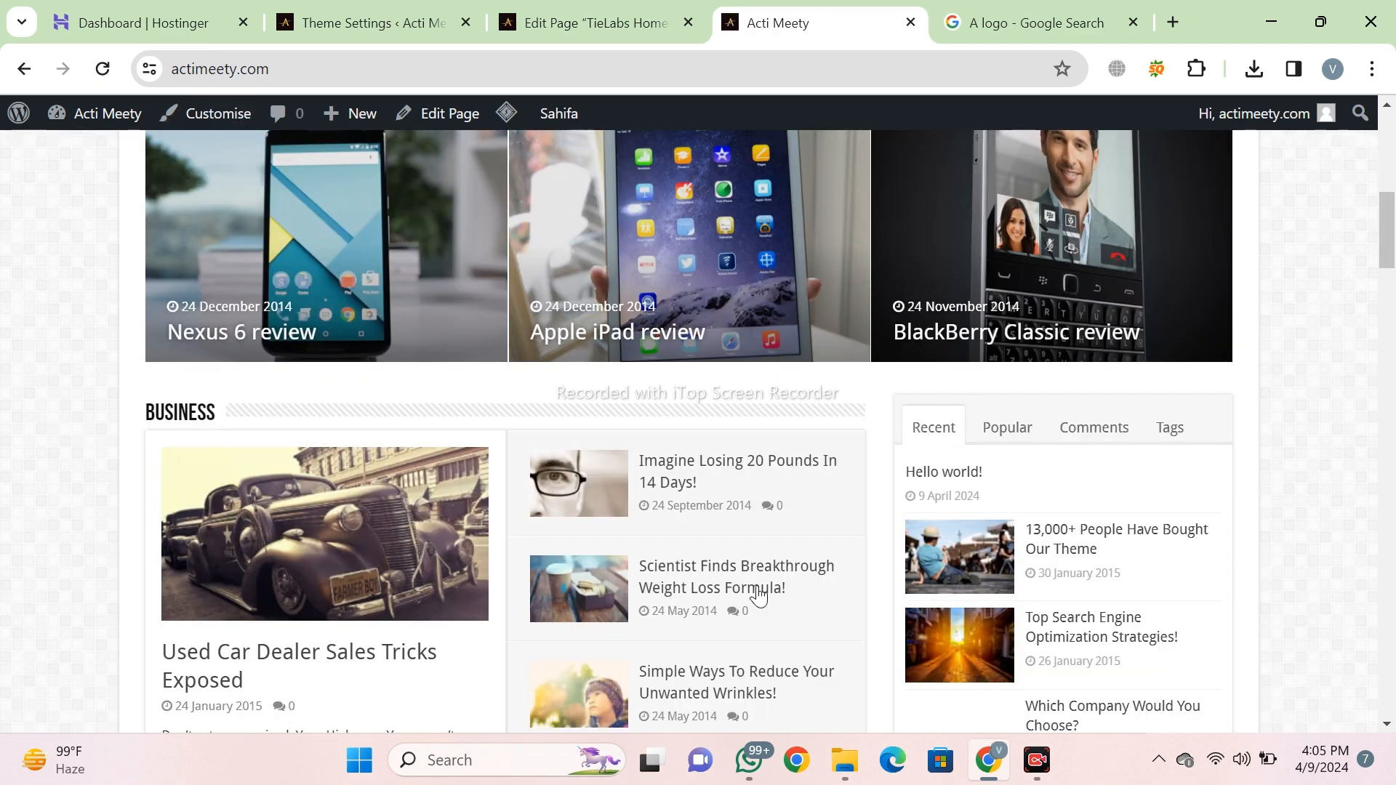
scroll(758, 594, "down", 20)
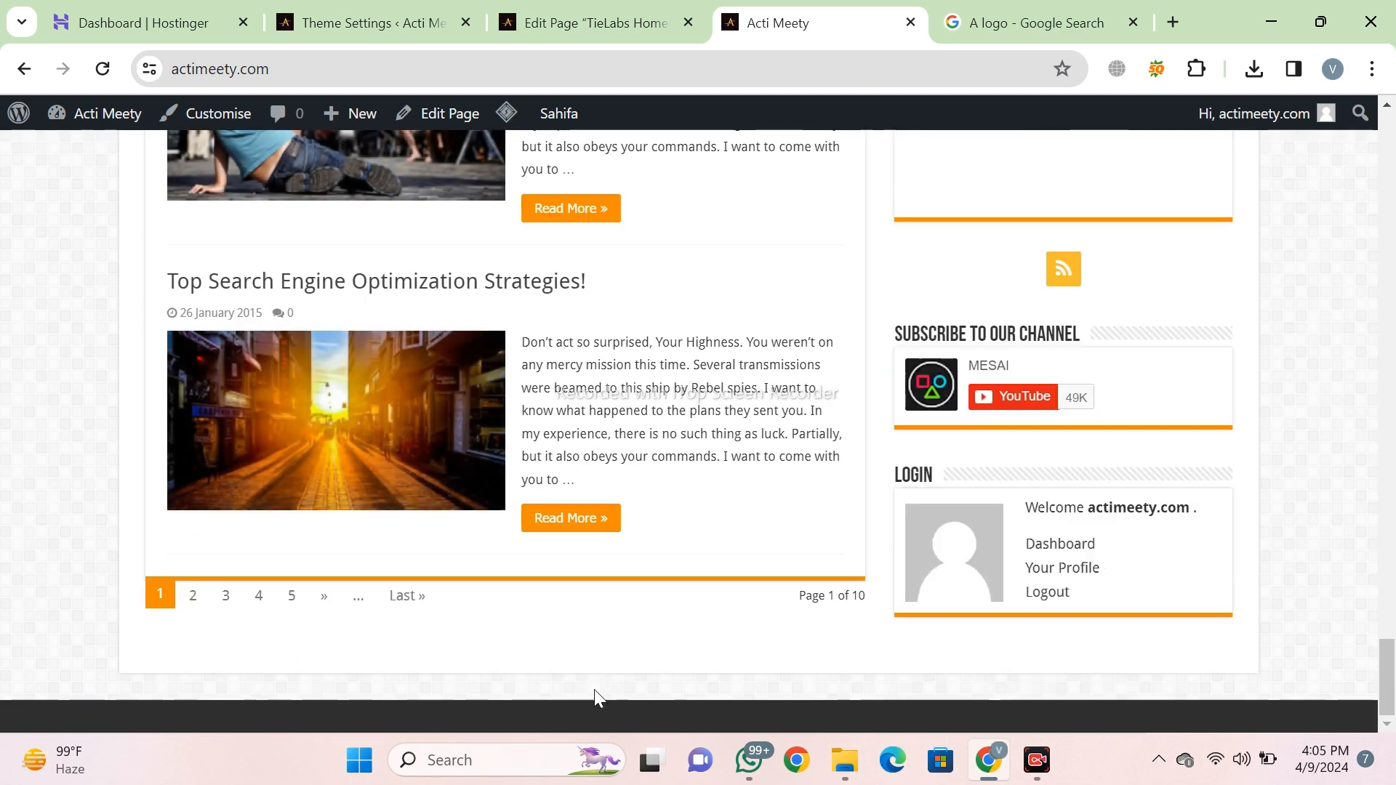
left_click(581, 22)
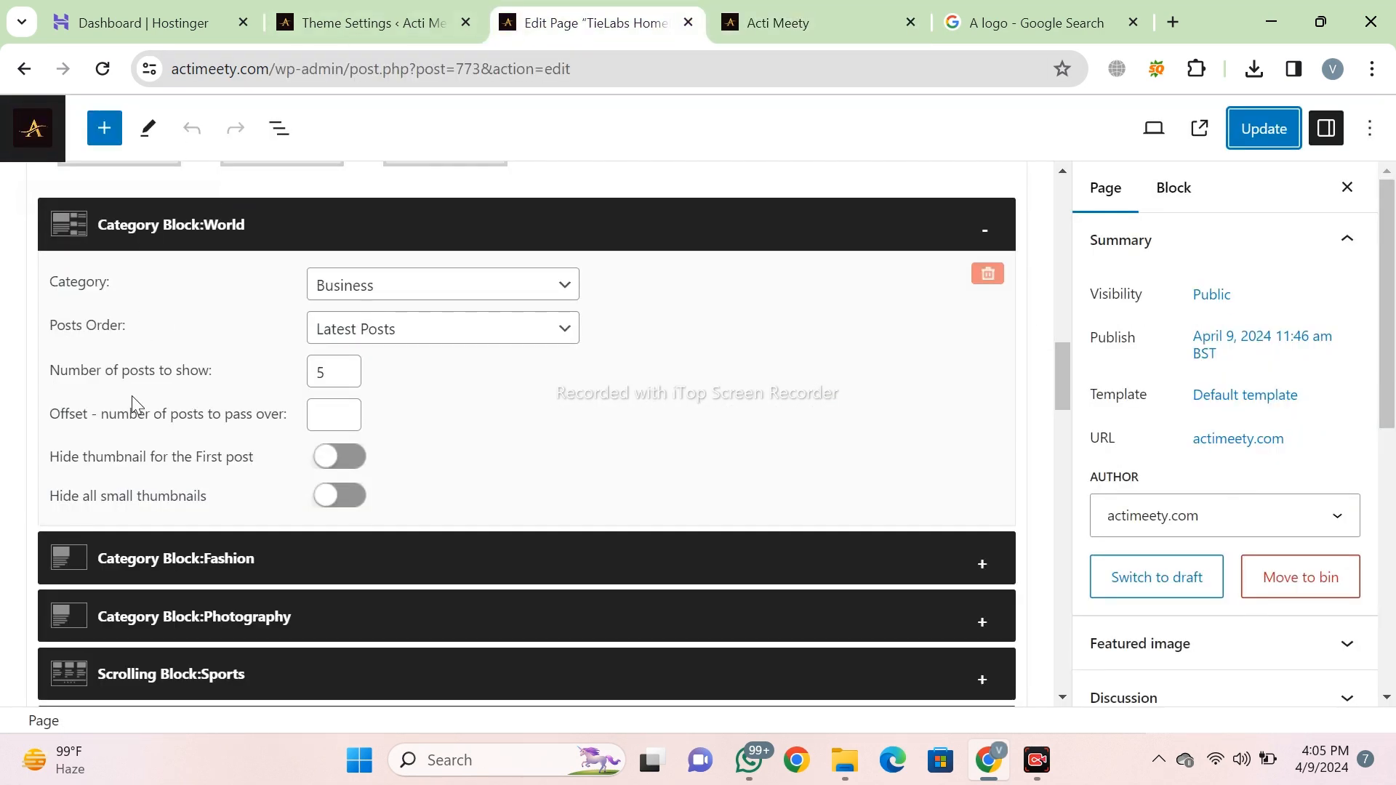
left_click(420, 9)
scroll(409, 436, "up", 20)
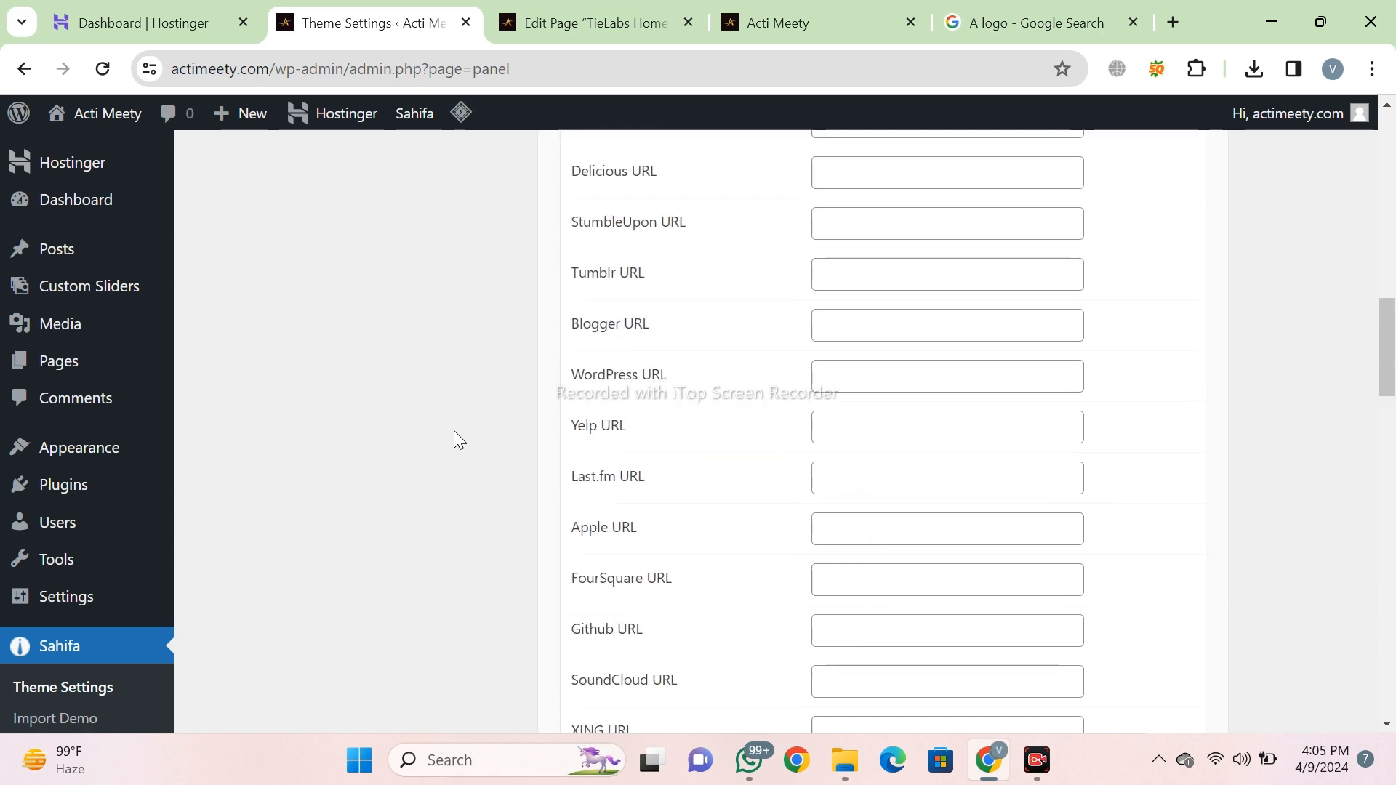
scroll(461, 428, "down", 3)
left_click(429, 304)
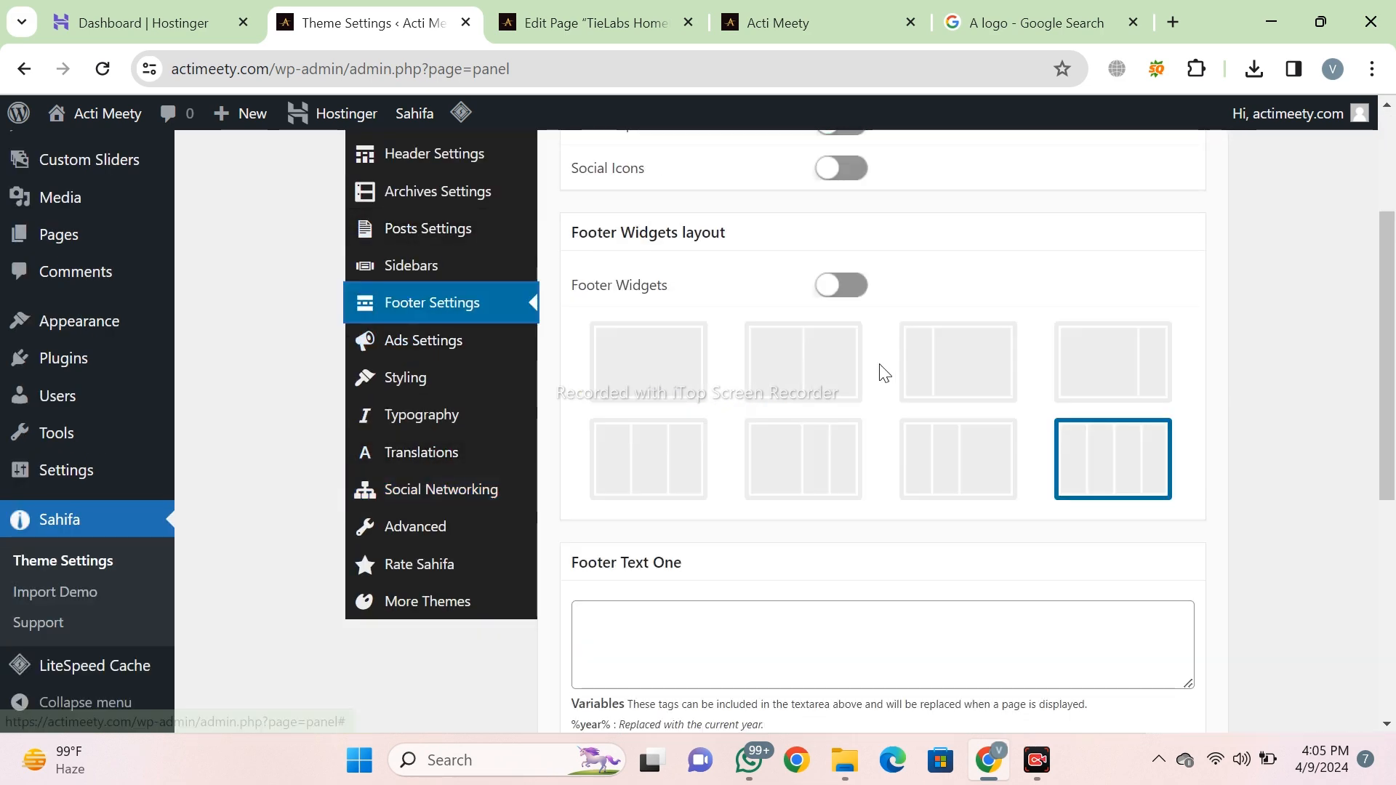
Enter "@ 2024 All right reserved Actimeety" as Footer Text One and save the theme settings.
scroll(811, 477, "down", 5)
scroll(637, 313, "down", 2)
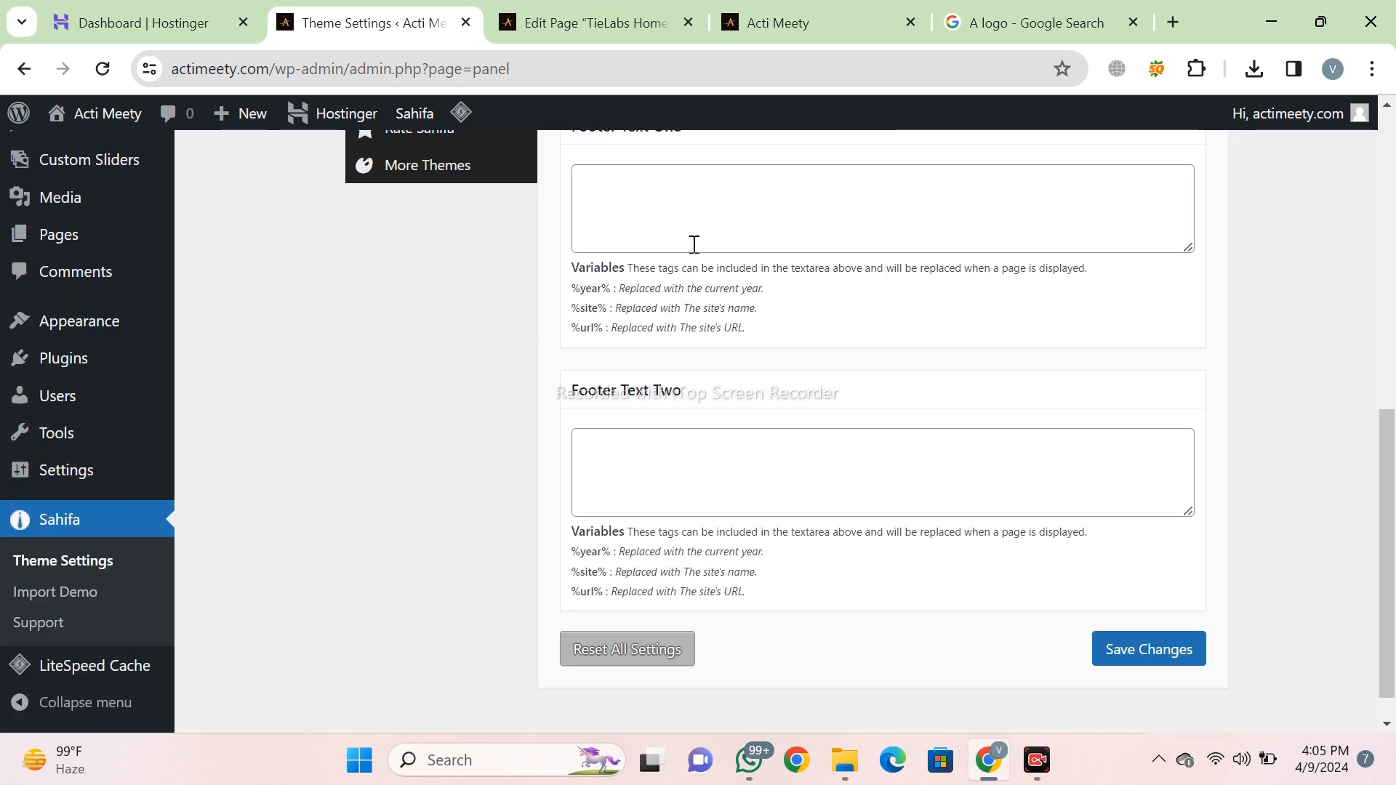
scroll(694, 244, "up", 2)
left_click(662, 286)
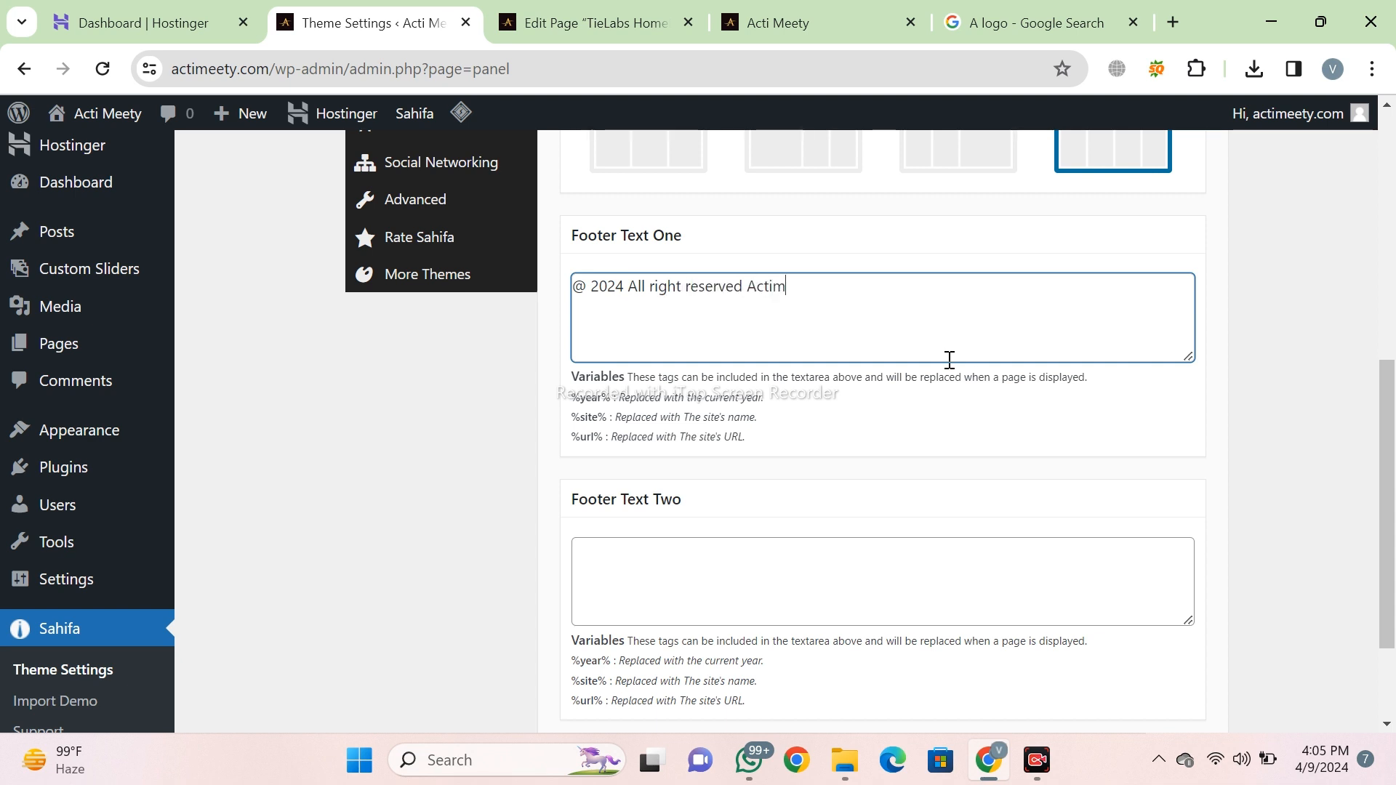
scroll(1268, 269, "up", 6)
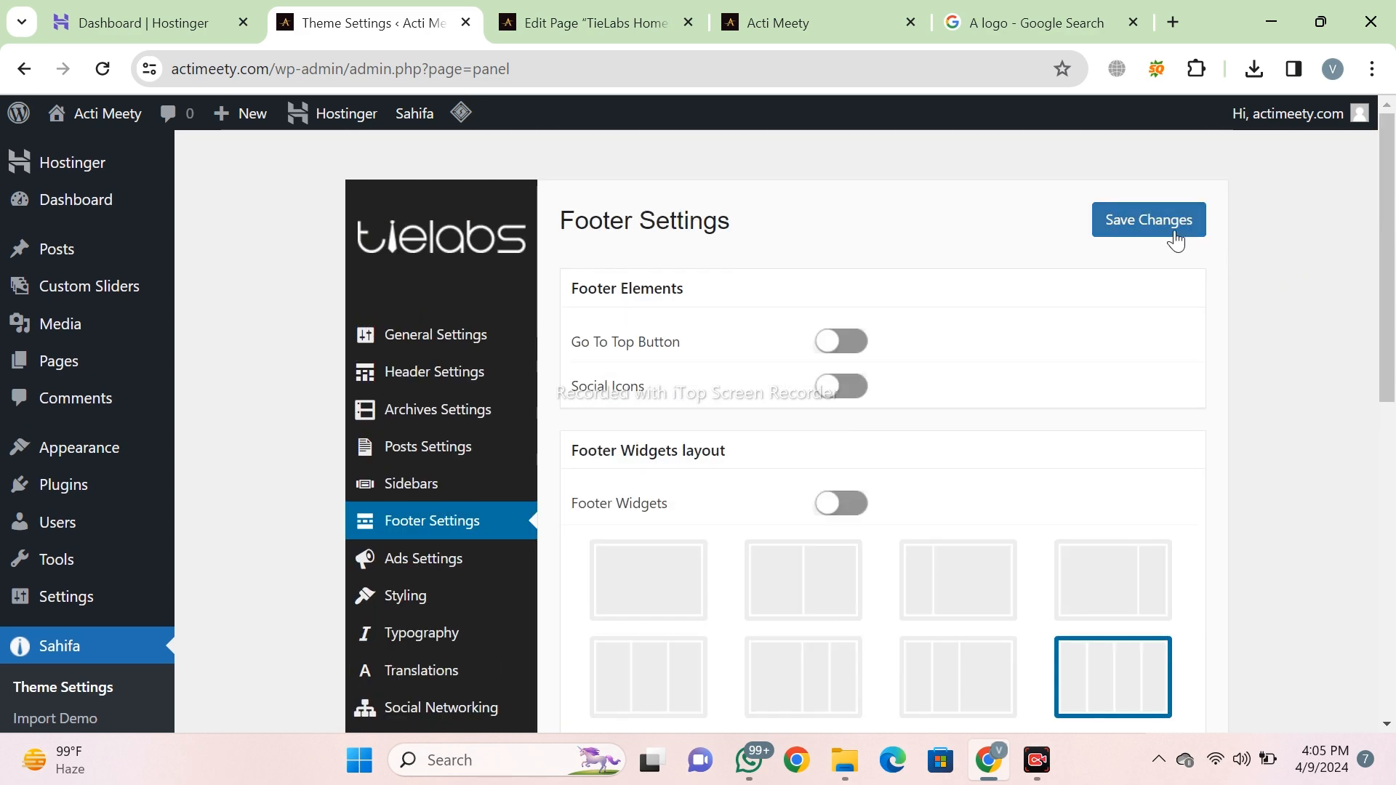
left_click(1170, 222)
Reload the site's home page and examine its footer, header, content blocks and sidebar widgets.
left_click(605, 21)
left_click(741, 22)
left_click(738, 68)
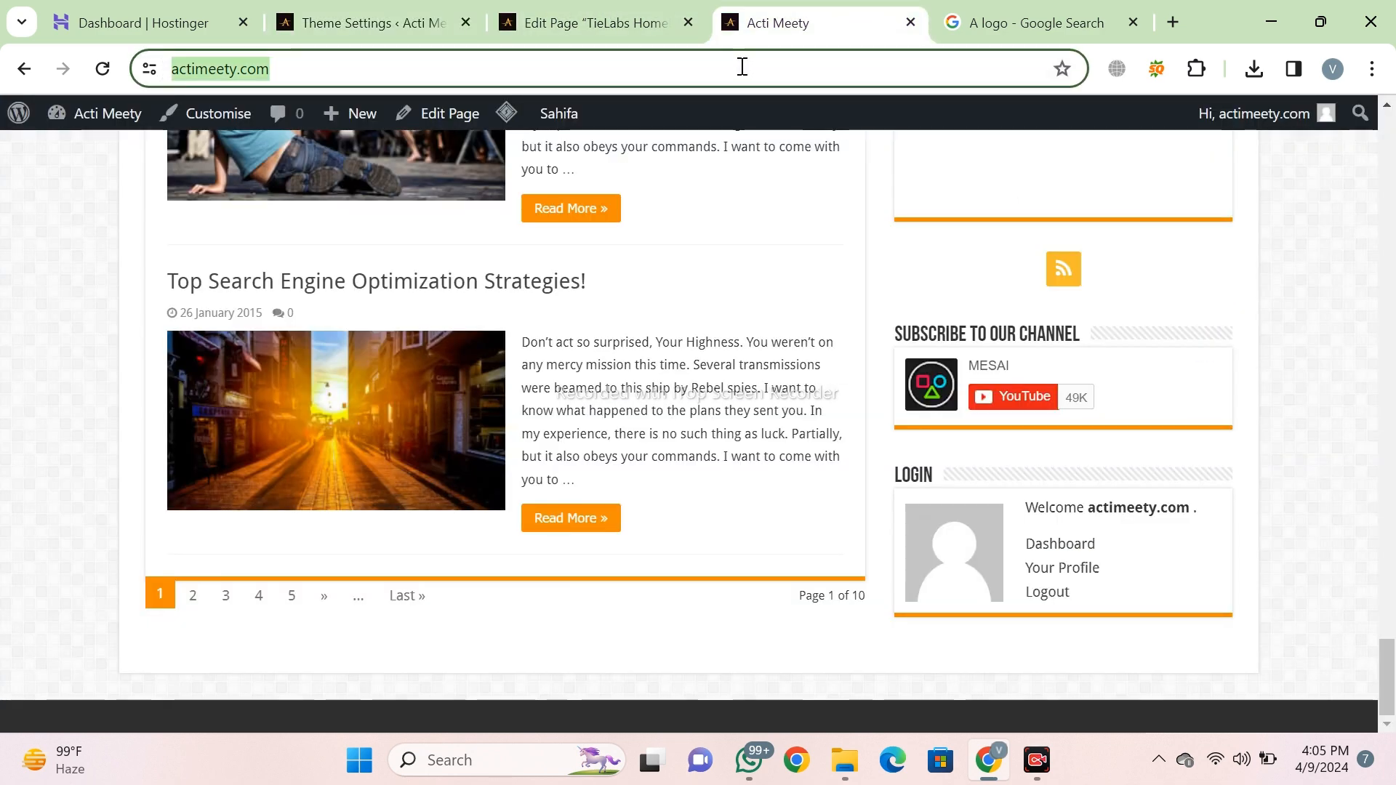
key("Return")
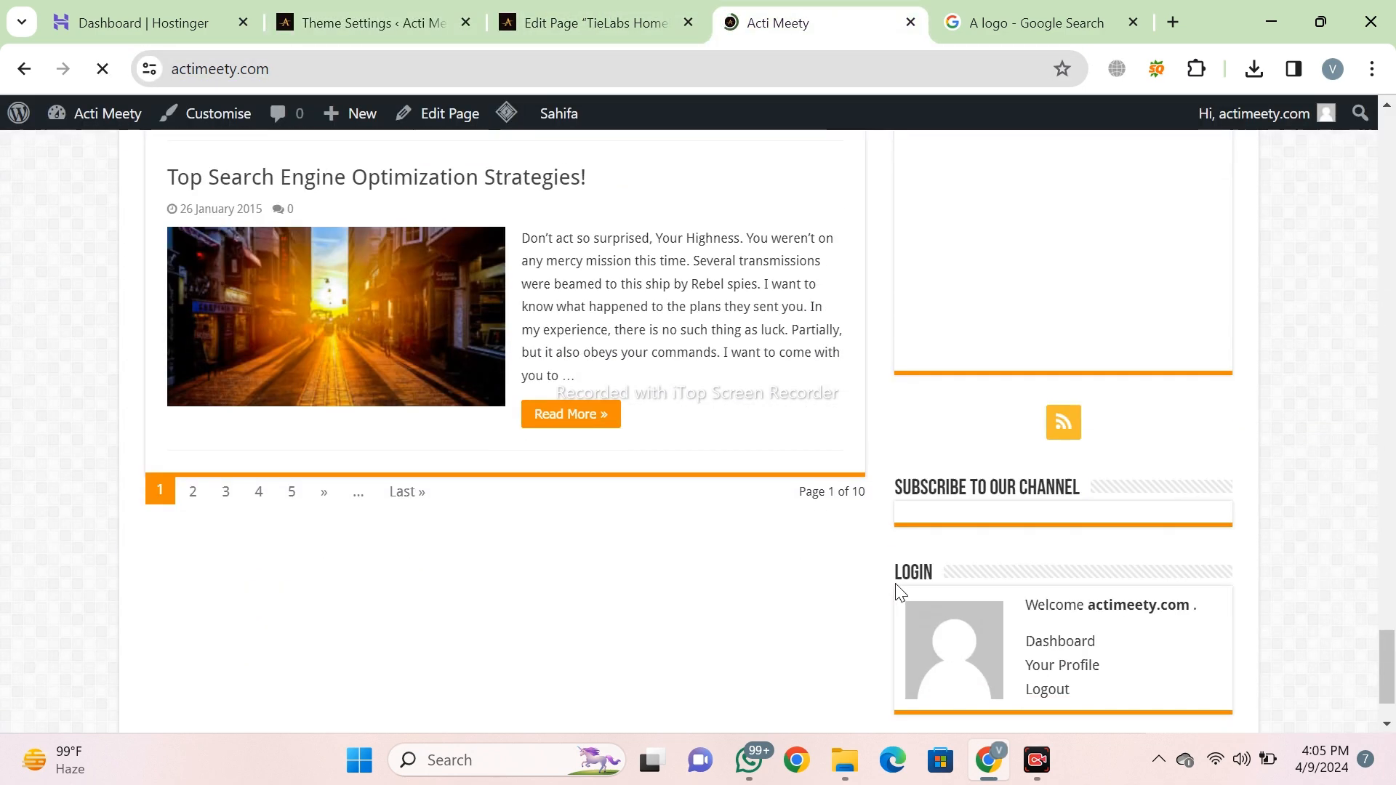
scroll(901, 590, "down", 4)
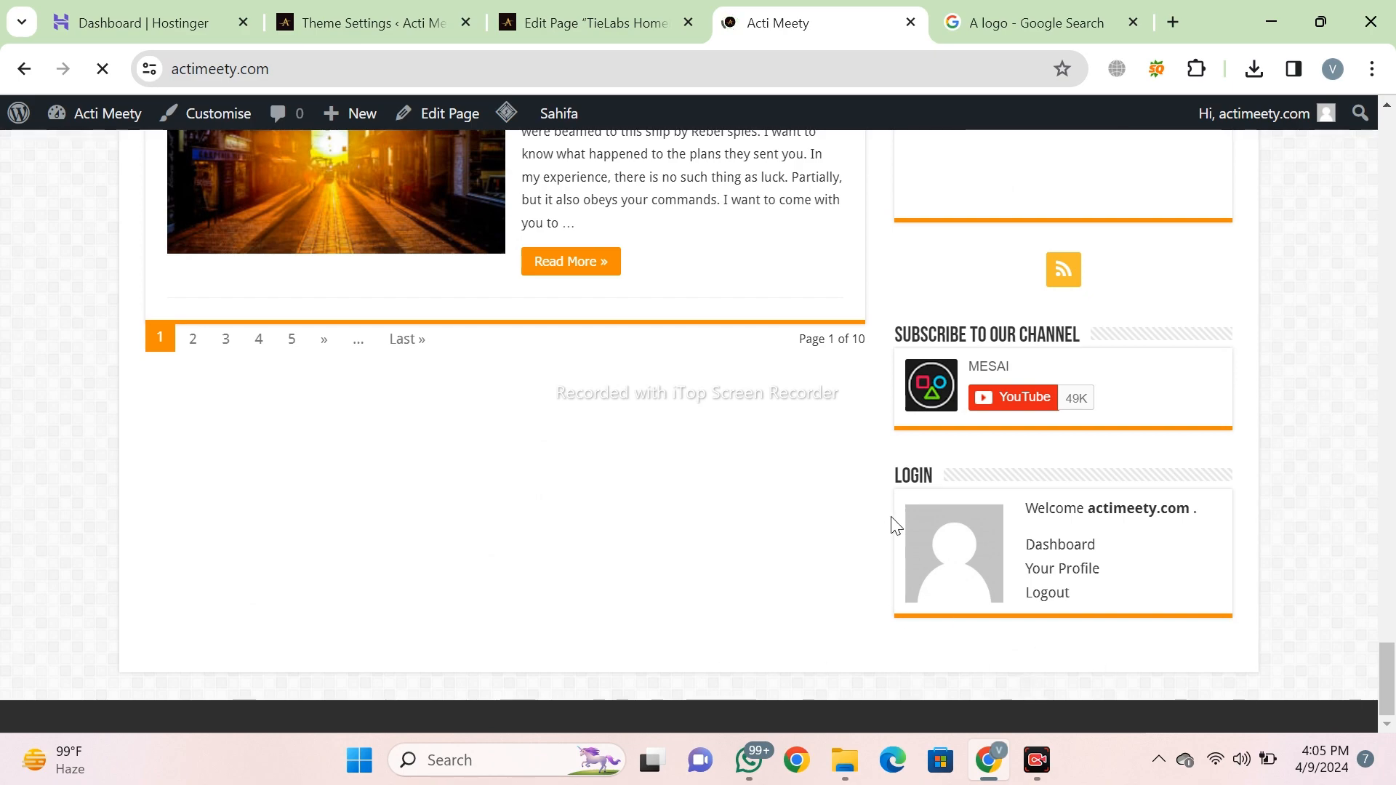
scroll(558, 538, "up", 20)
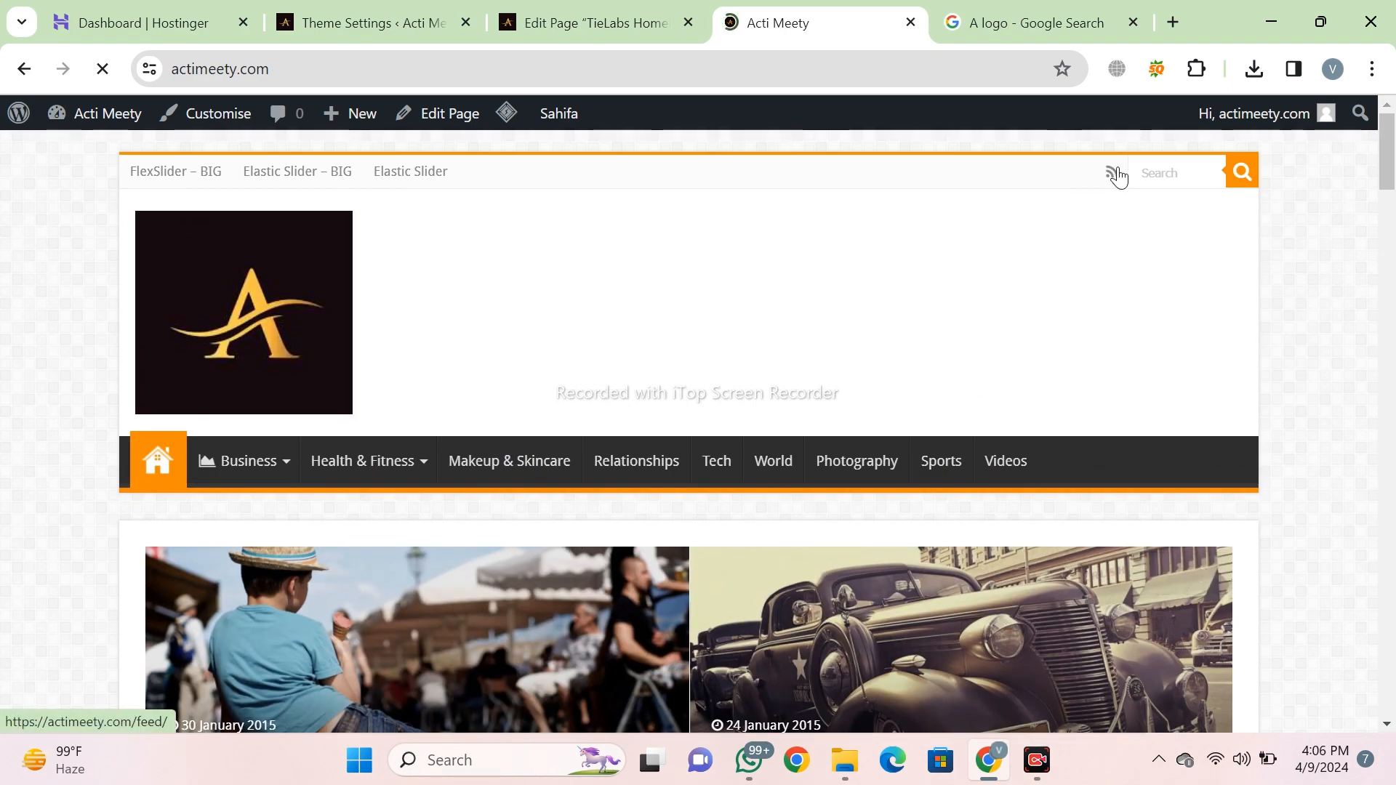
scroll(432, 387, "down", 15)
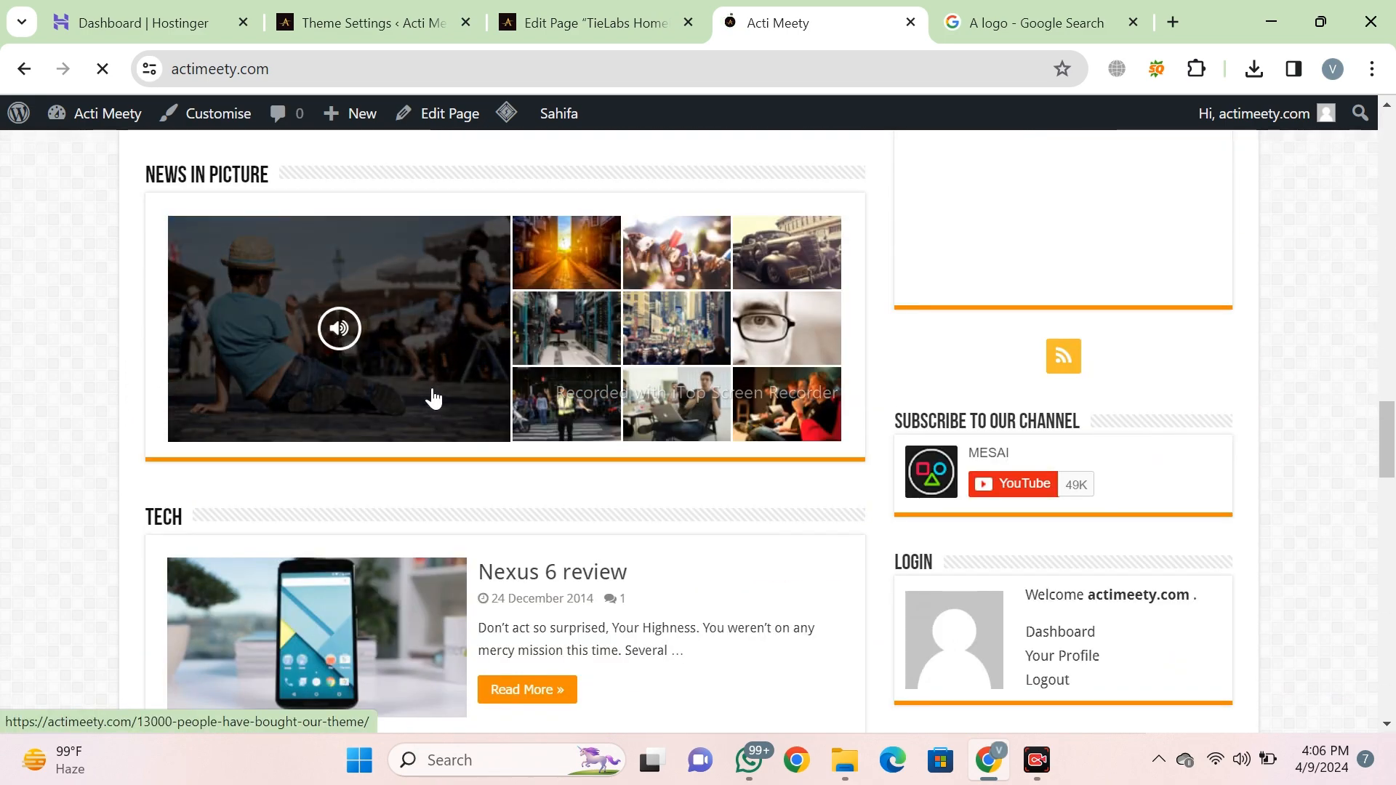
scroll(432, 399, "down", 2)
scroll(1074, 467, "down", 12)
scroll(1088, 476, "up", 4)
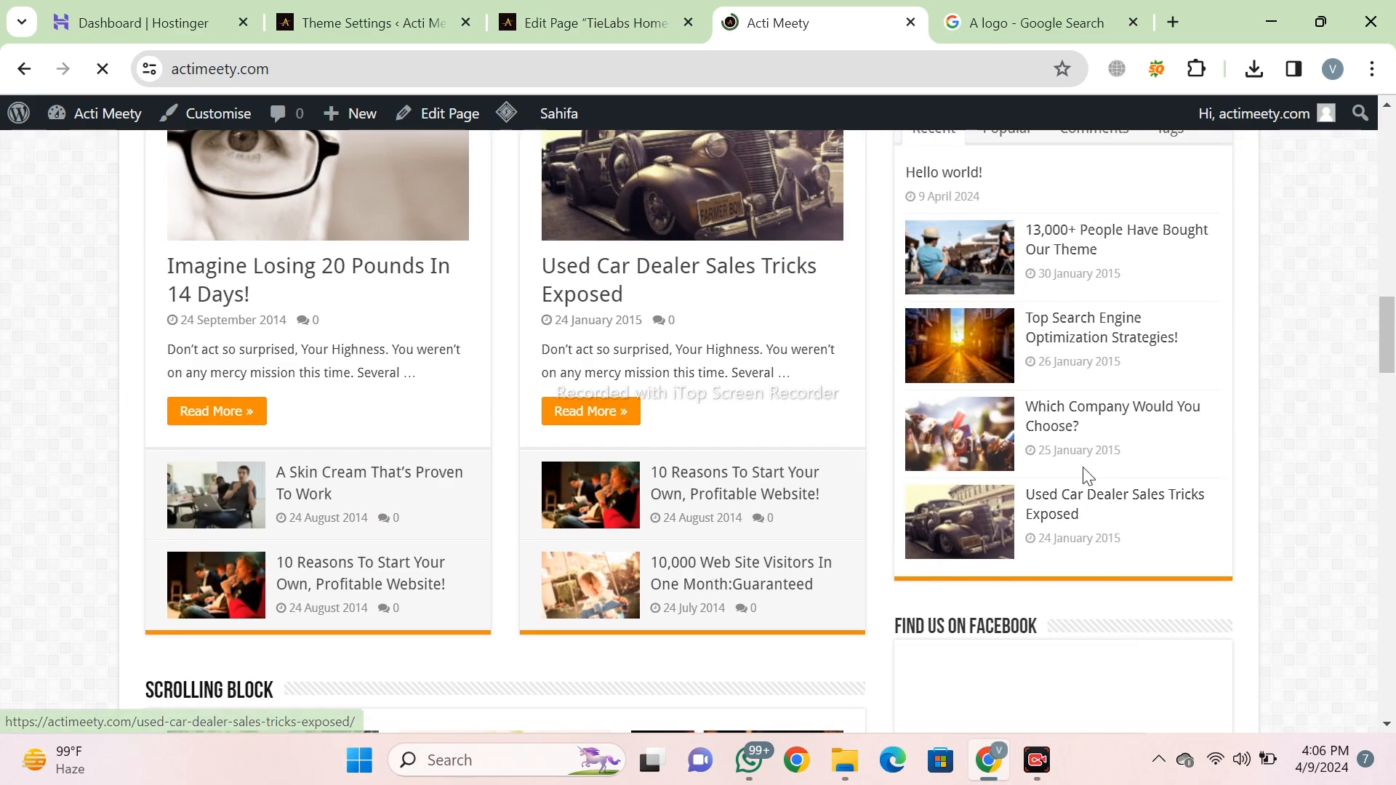
scroll(1010, 318, "down", 5)
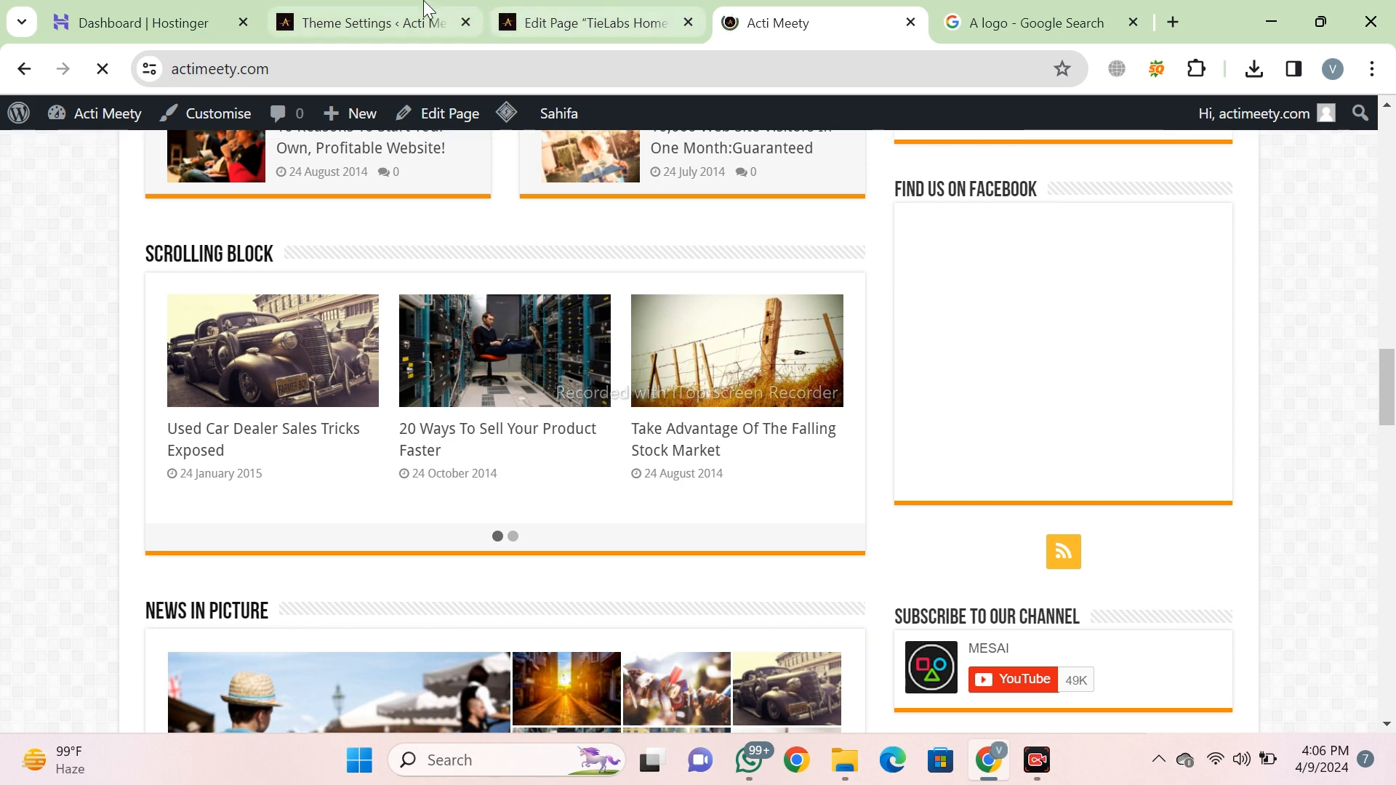
Open the site's Widgets page and delete the Sahifa - Facebook widget from the Primary Widget Area.
left_click(341, 22)
scroll(184, 295, "down", 5)
mouse_move(77, 331)
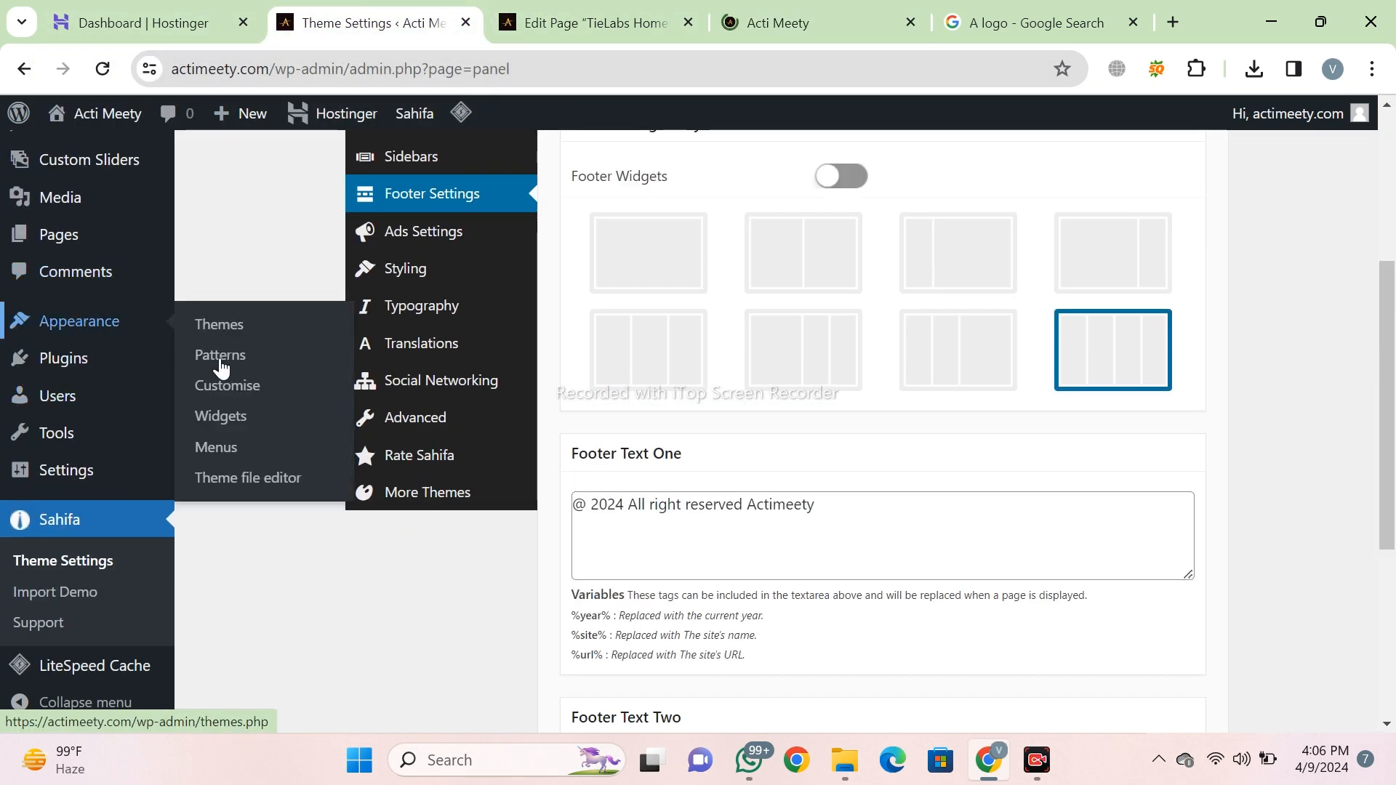
left_click(245, 423)
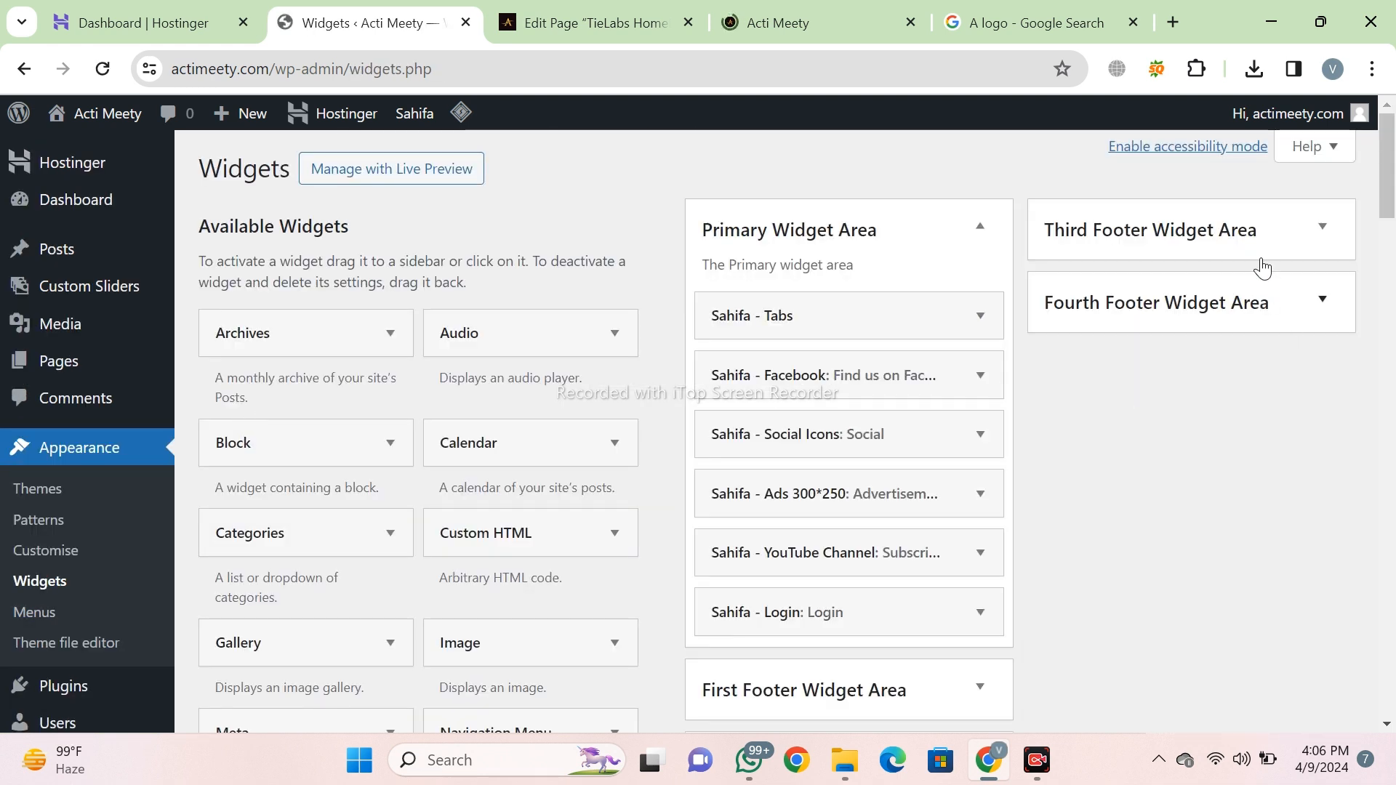
left_click(980, 375)
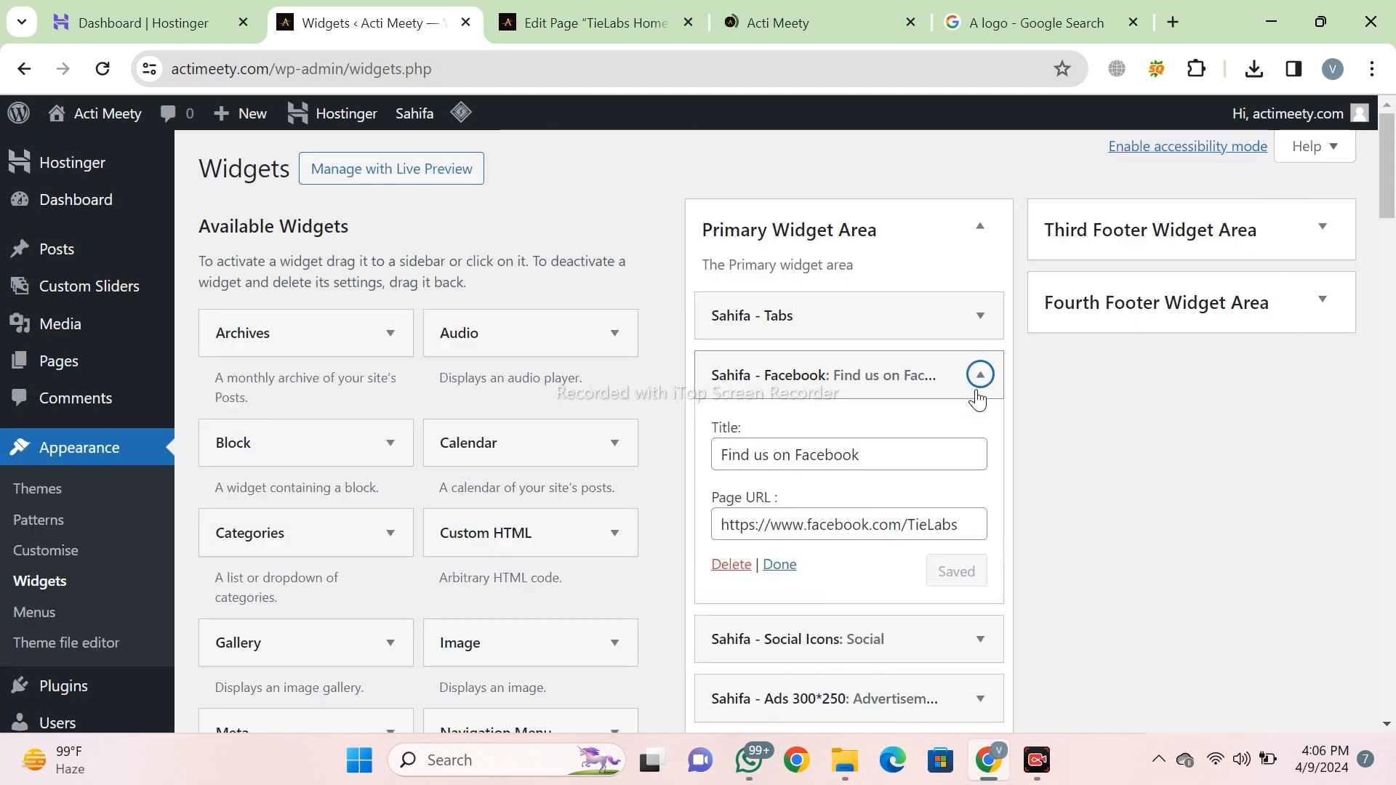
scroll(913, 415, "down", 1)
triple_click(897, 418)
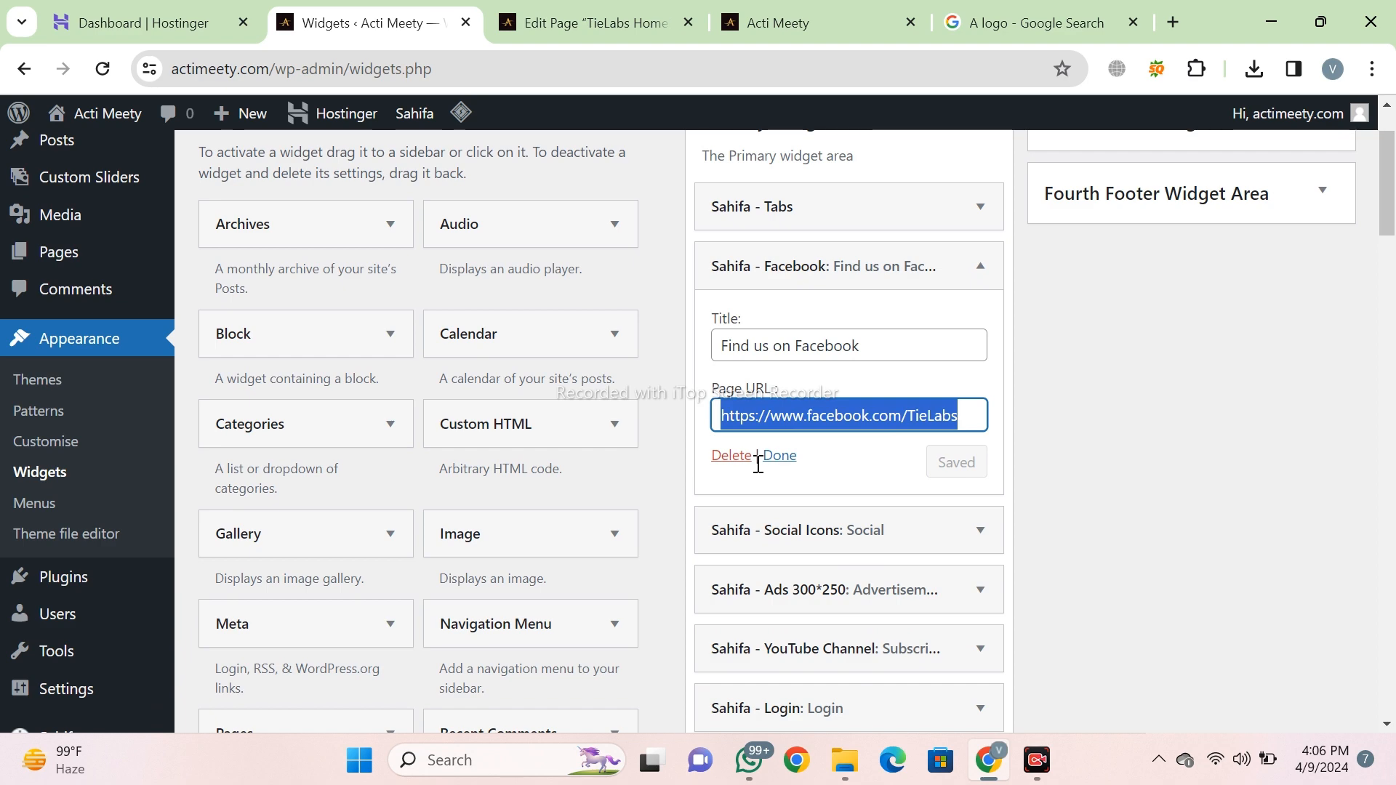
left_click(731, 457)
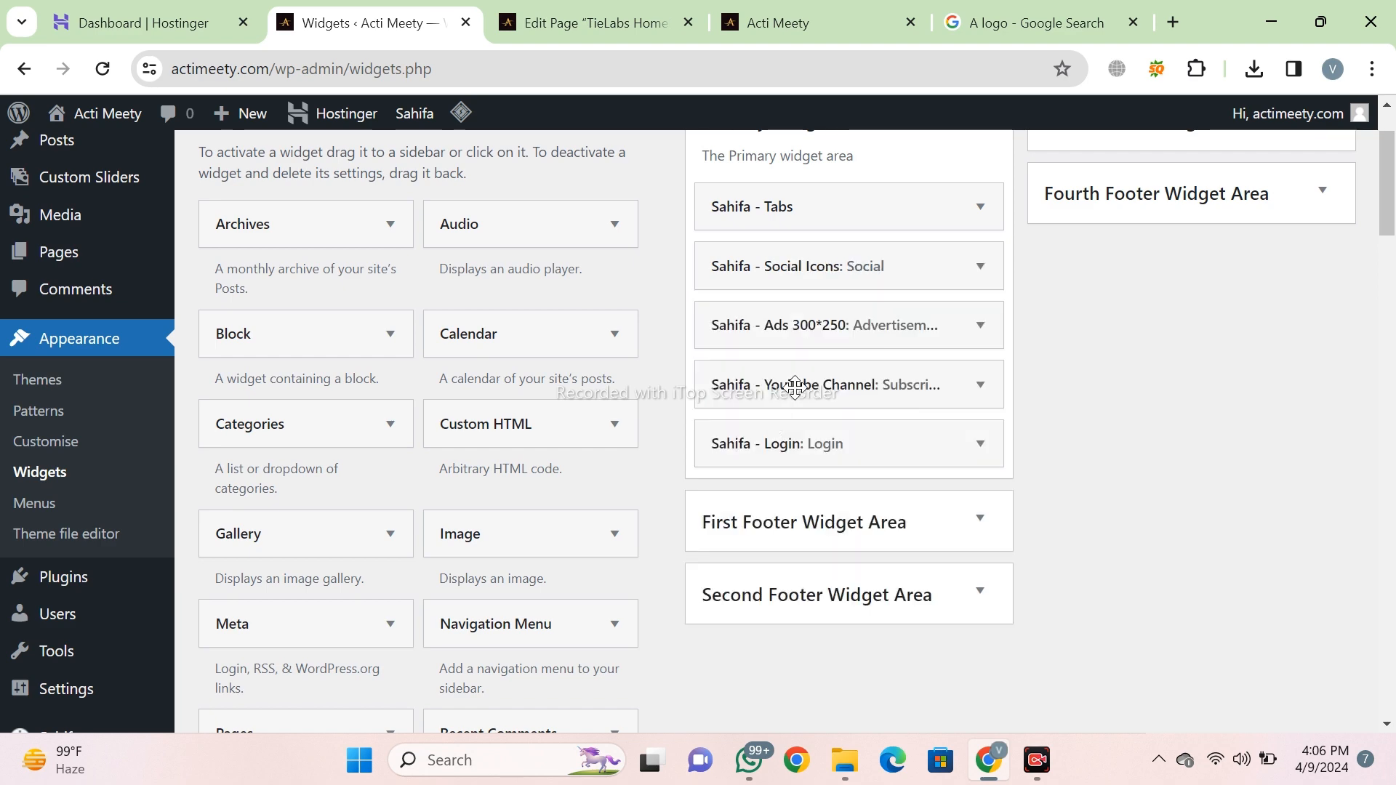
Look at the Social Icons widget's settings and compare the widget list with the home page's sidebar.
left_click(979, 267)
left_click(979, 266)
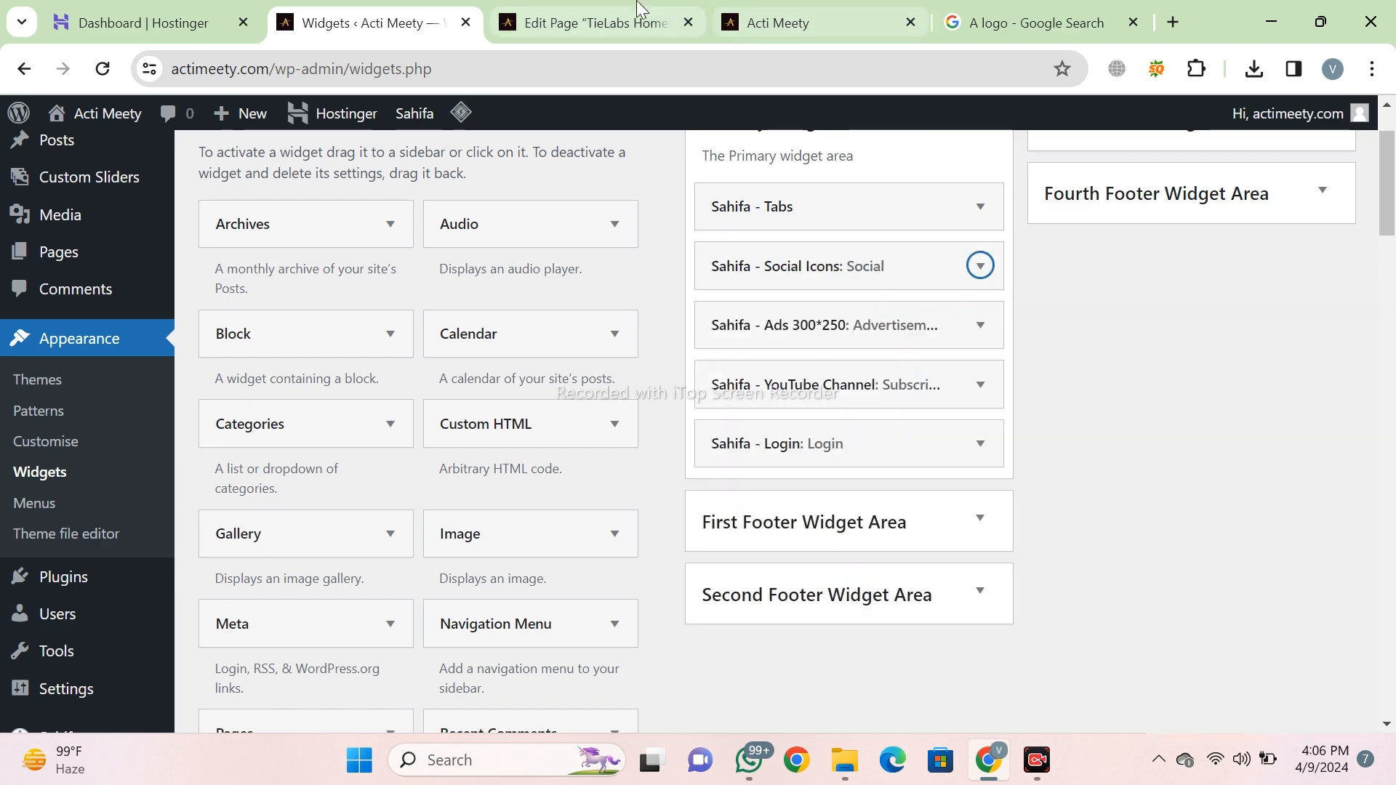
left_click(593, 22)
left_click(776, 22)
scroll(1095, 451, "down", 1)
scroll(1098, 473, "down", 1)
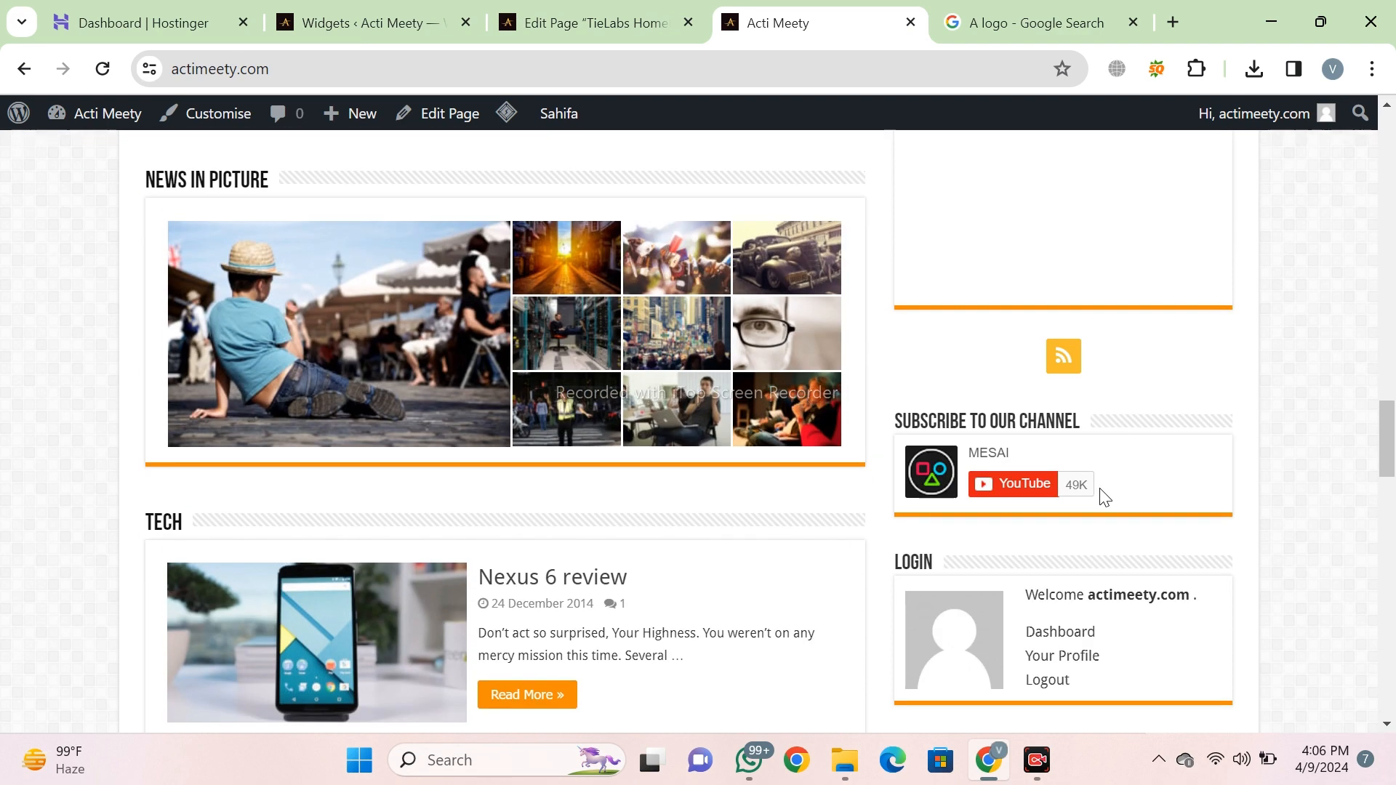
scroll(1101, 493, "up", 3)
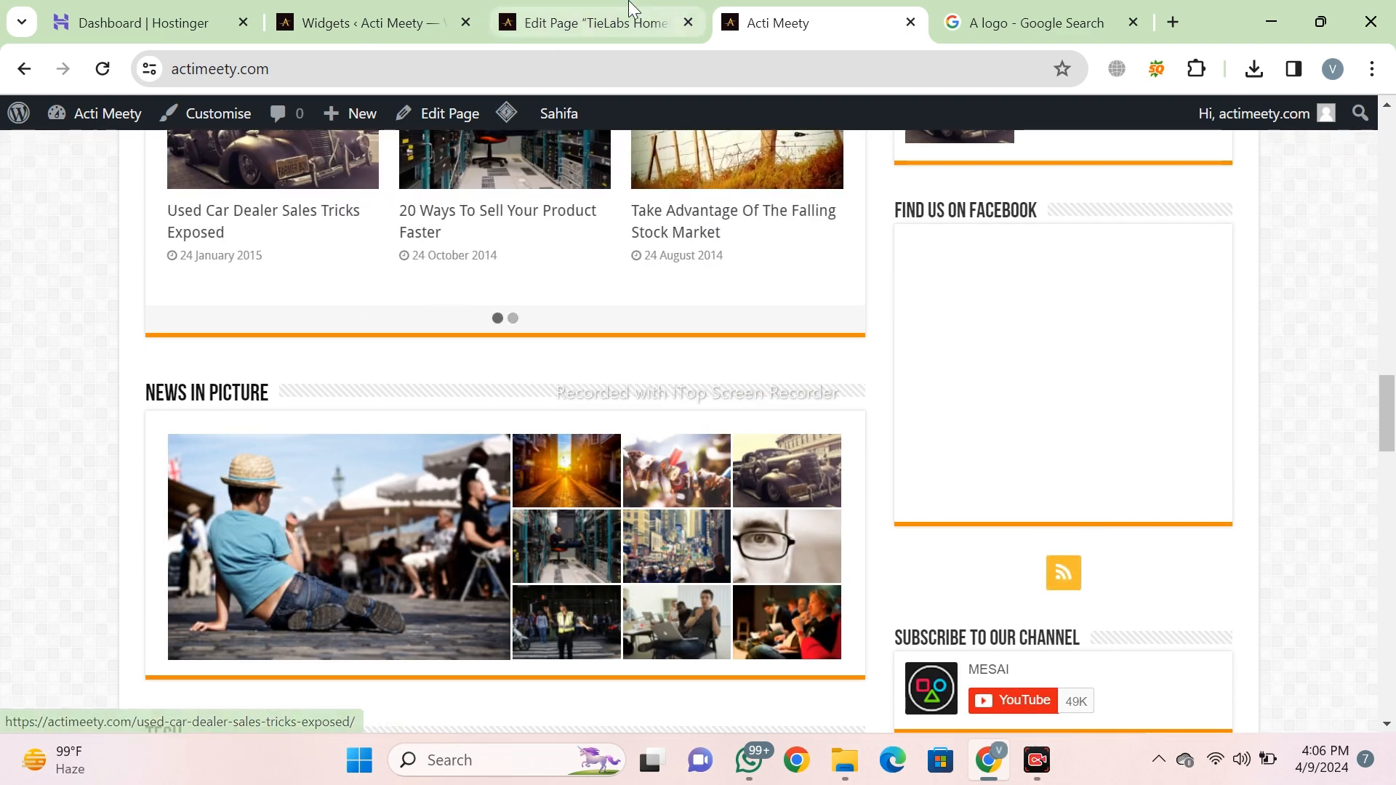
Clear the ads image path and ads link of the Sahifa - Ads 300*250 widget and save it.
left_click(593, 23)
left_click(367, 22)
left_click(977, 335)
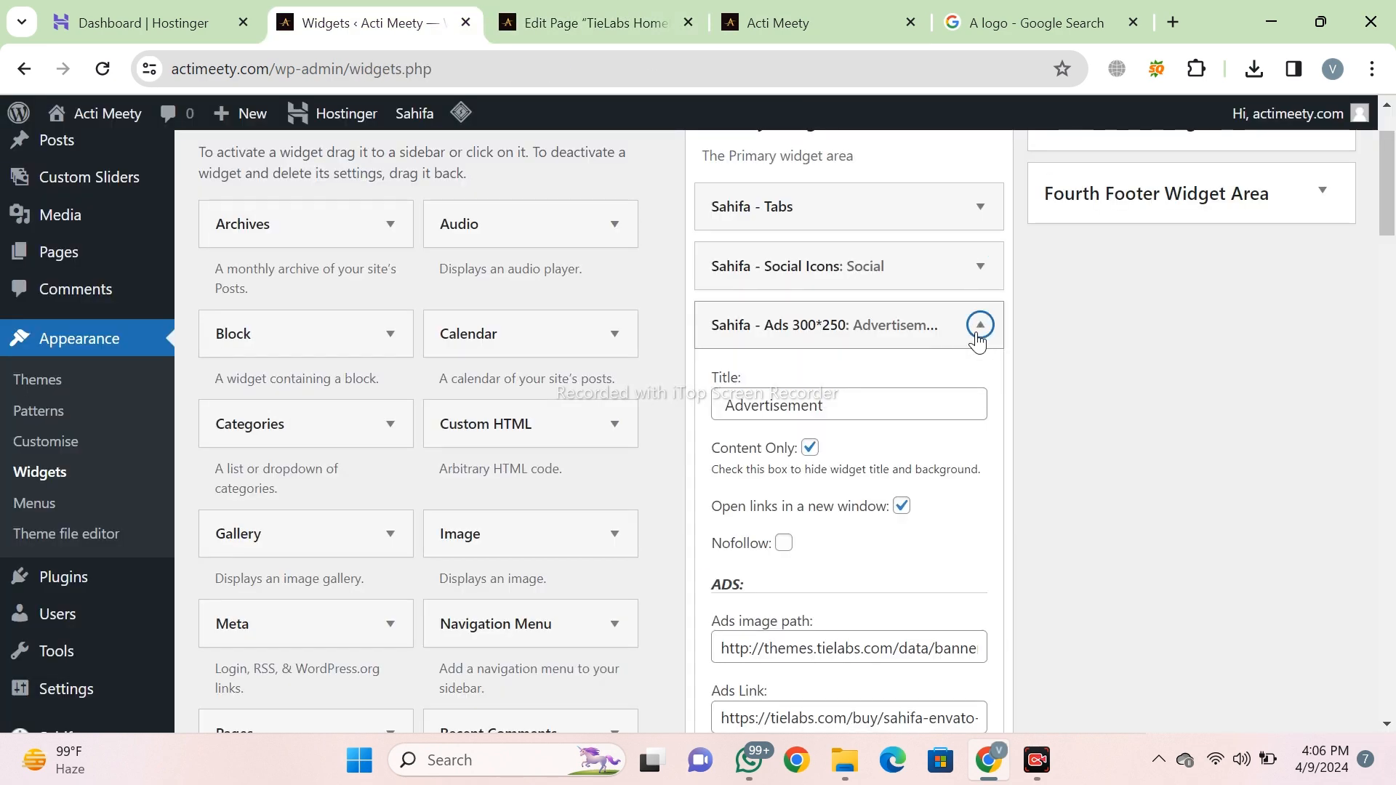
scroll(916, 368, "down", 5)
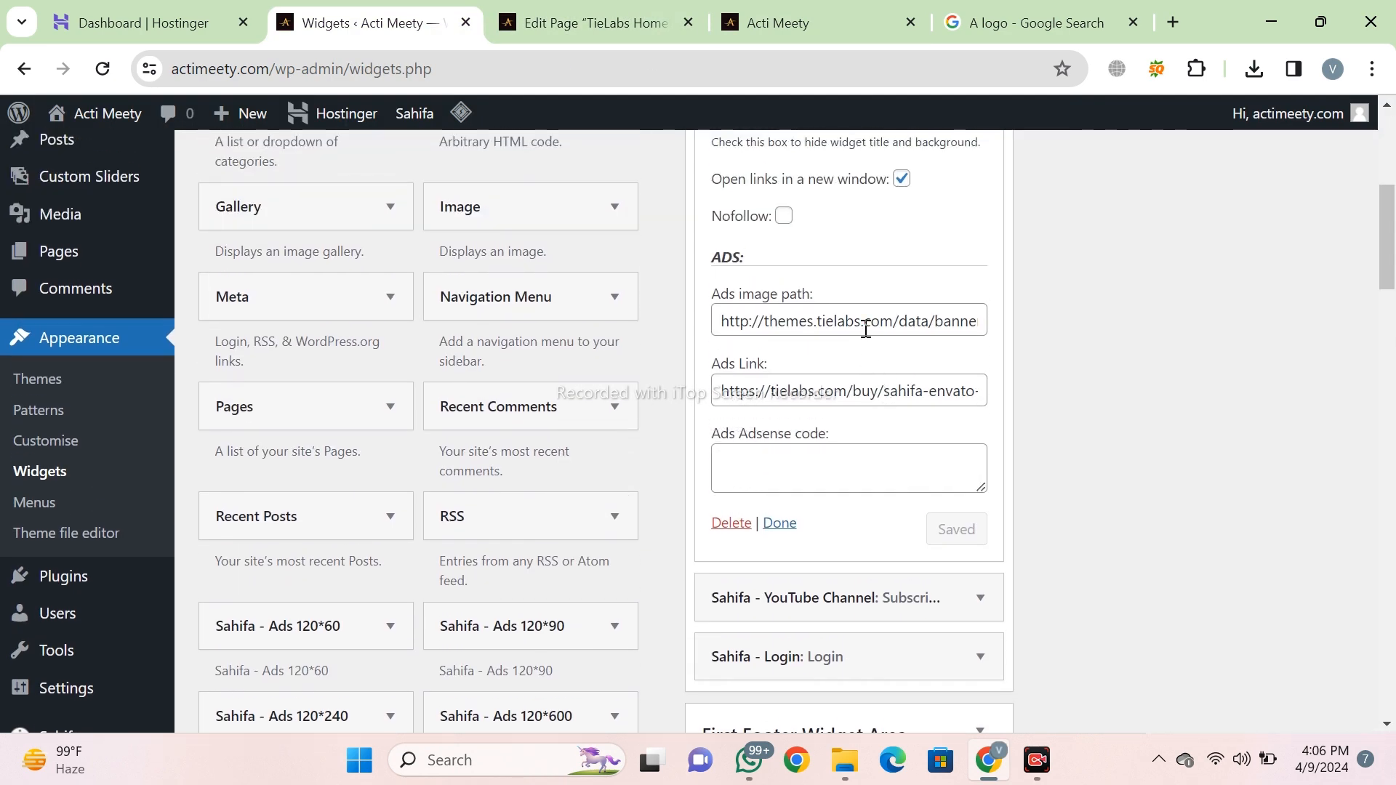
left_click(865, 328)
key("ctrl+a")
key("BackSpace")
left_click(894, 380)
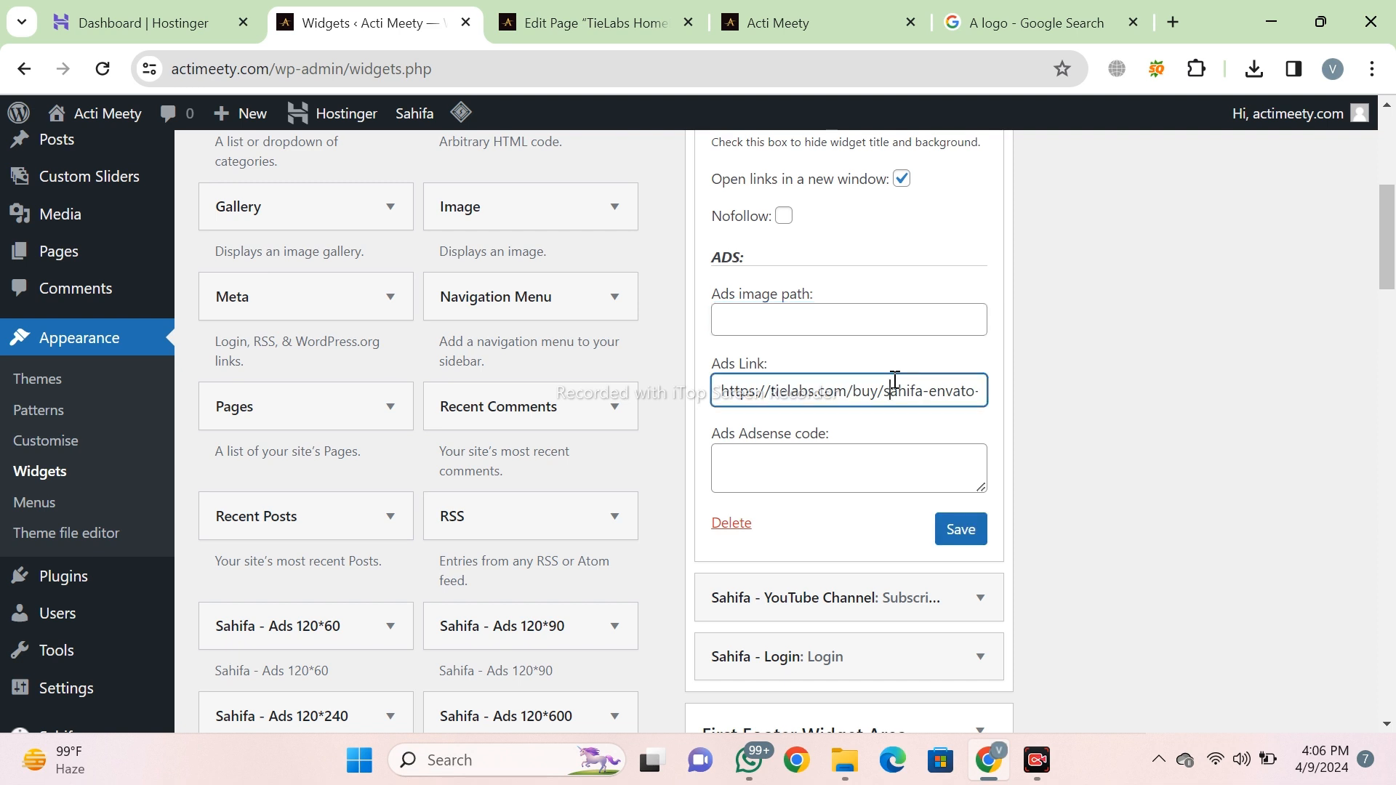
key("ctrl+a")
key("BackSpace")
left_click(960, 529)
mouse_move(82, 227)
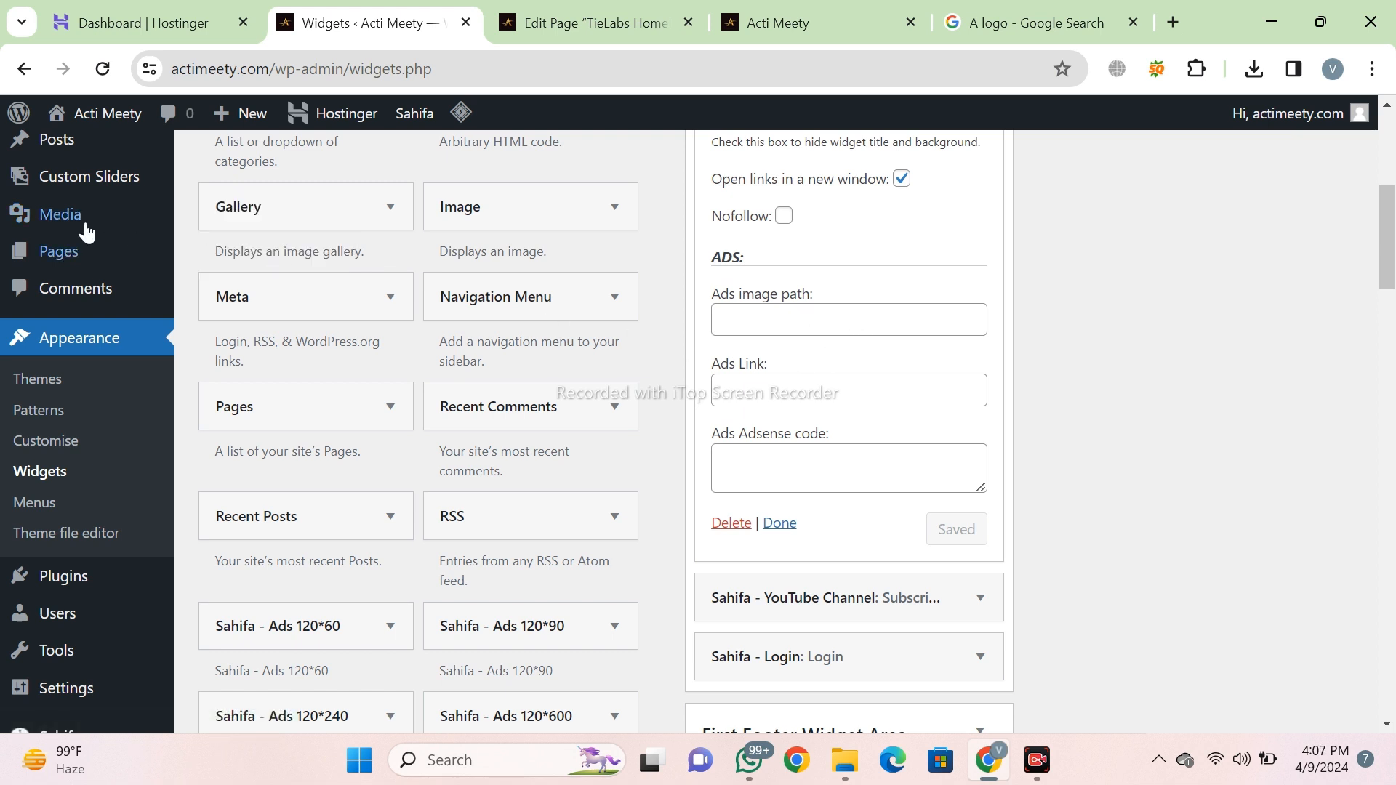
right_click(280, 249)
left_click(317, 271)
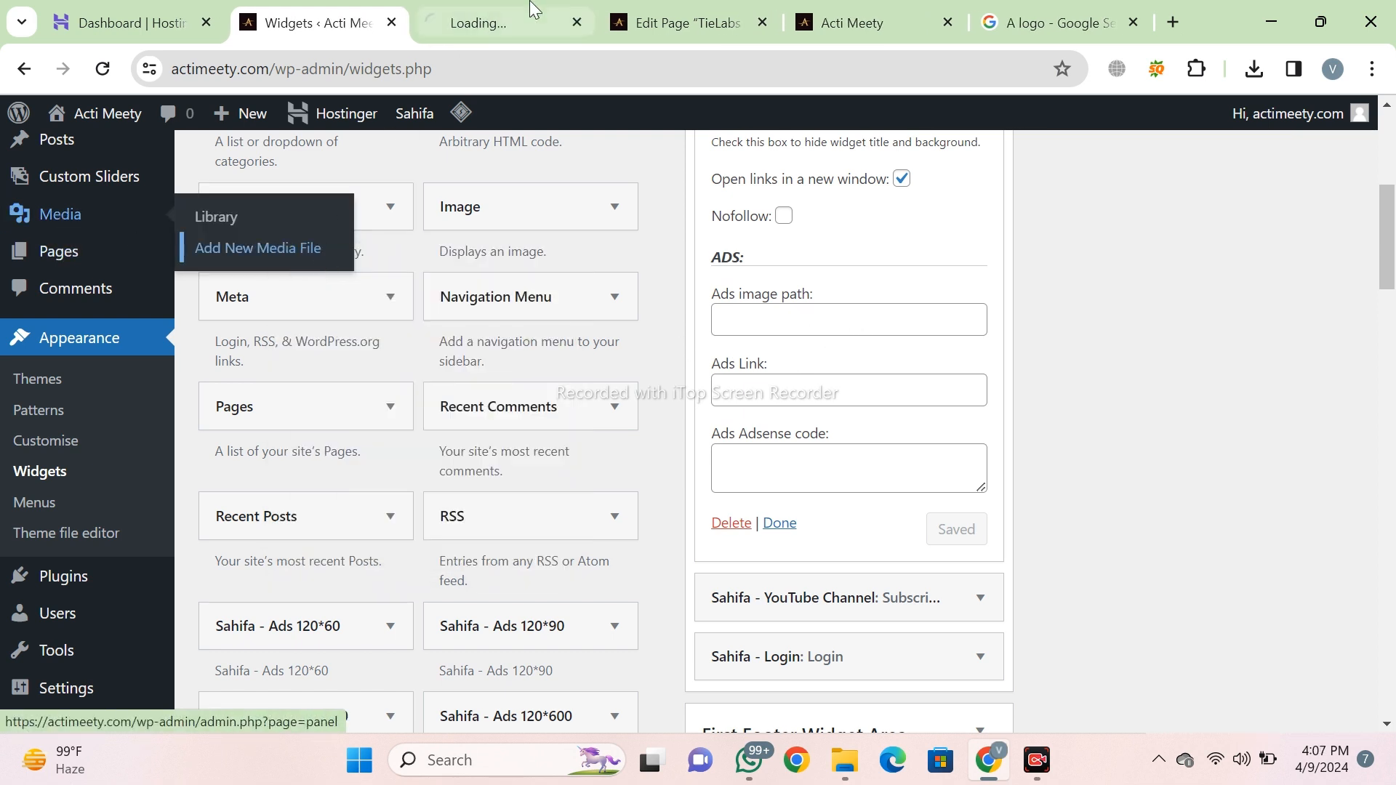
Copy the file URL of the Acti logo image from the Media Library.
mouse_move(69, 224)
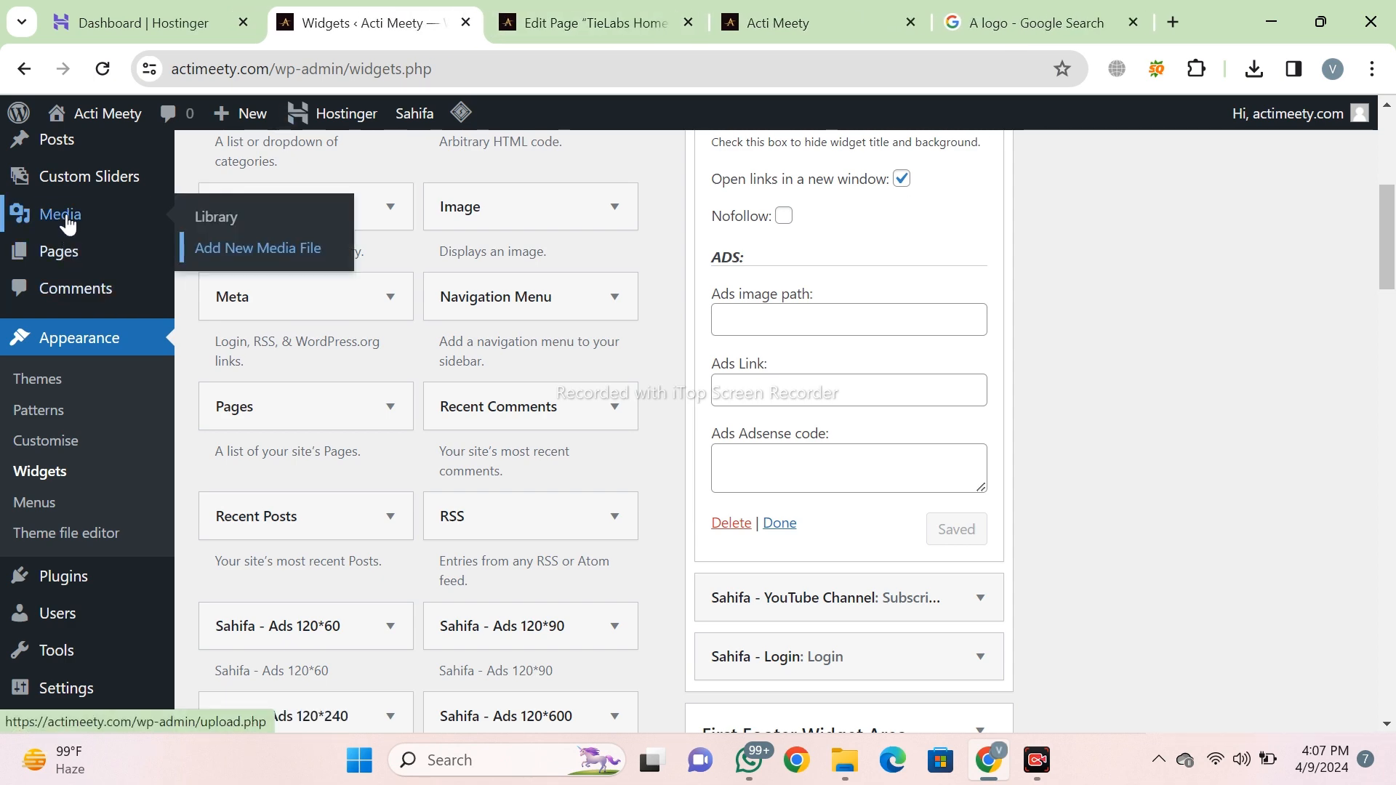
left_click(256, 228)
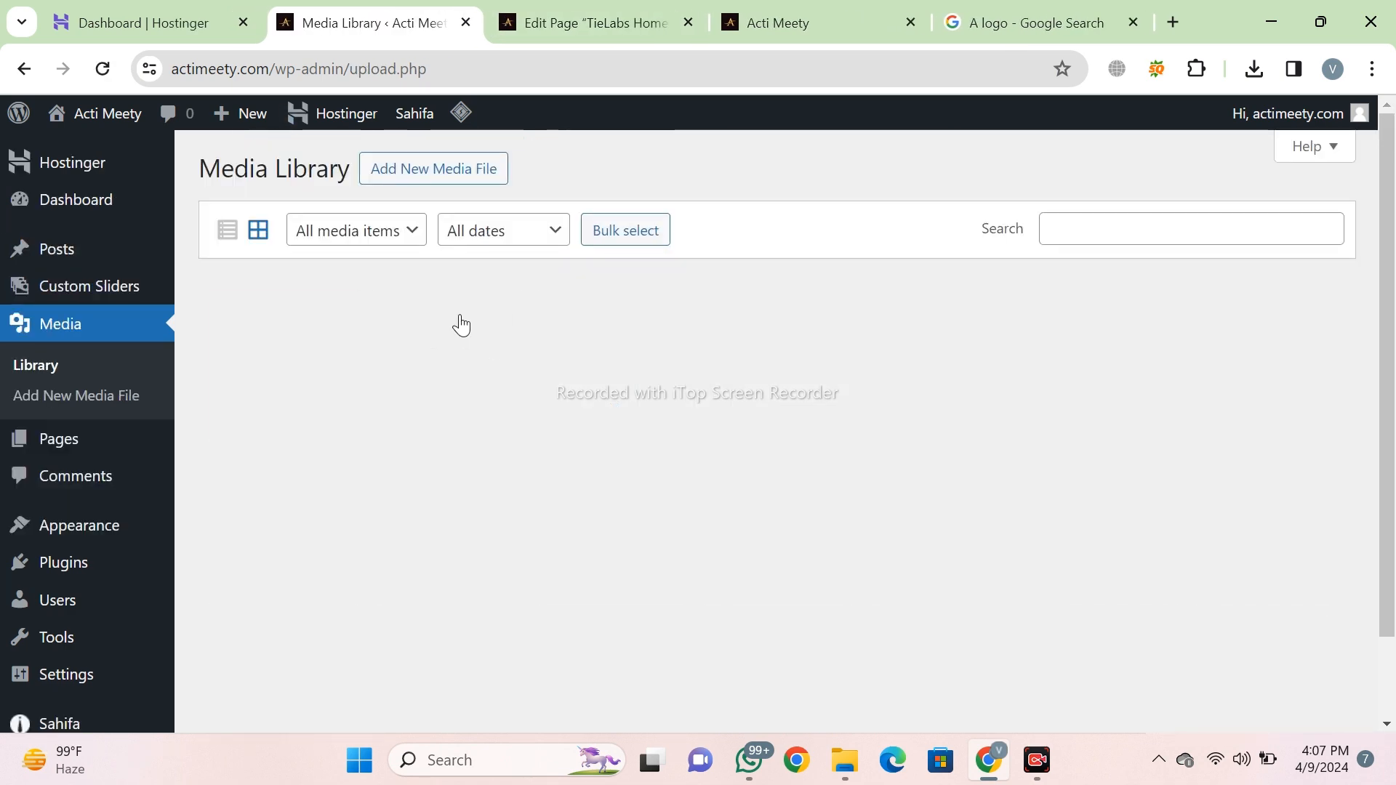
scroll(436, 334, "down", 3)
left_click(272, 180)
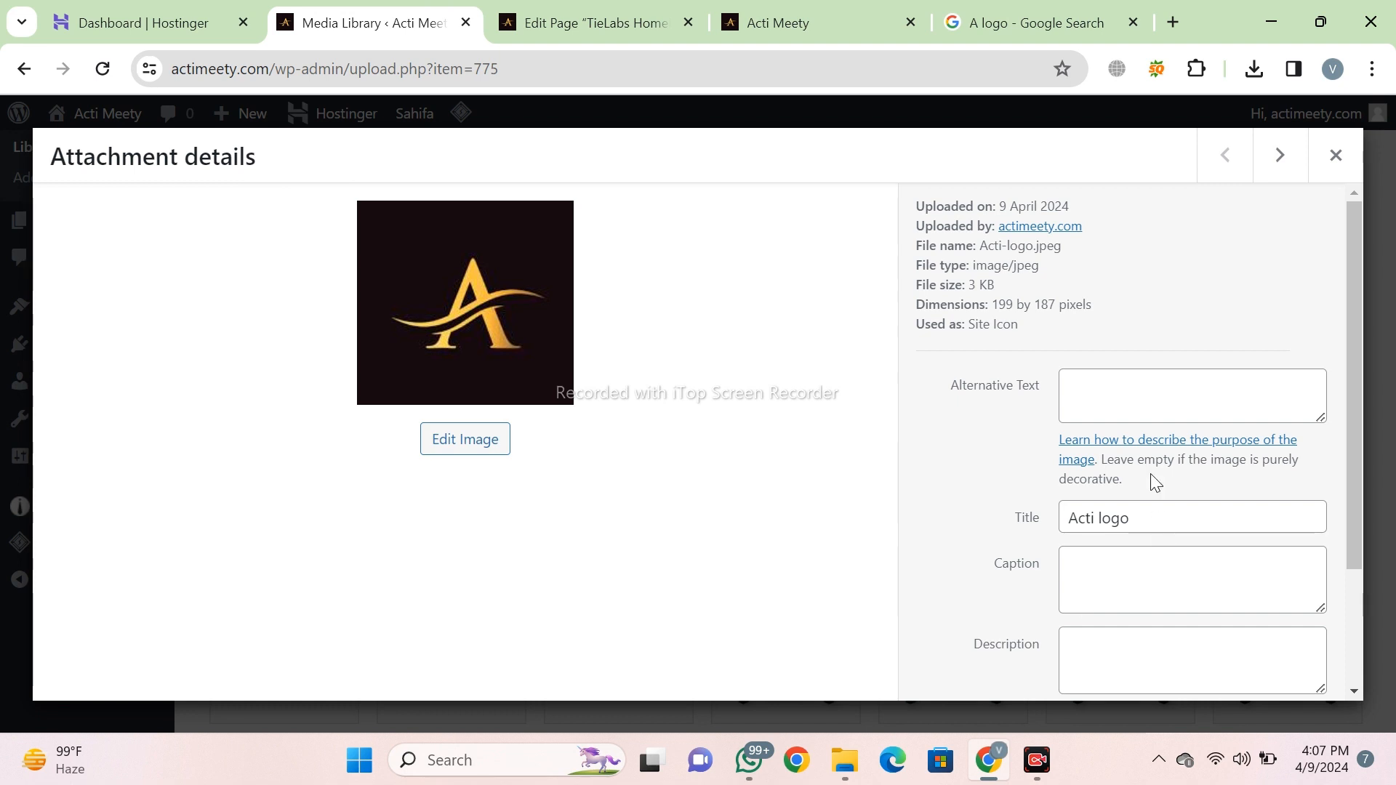
scroll(1145, 523, "down", 3)
left_click(1171, 605)
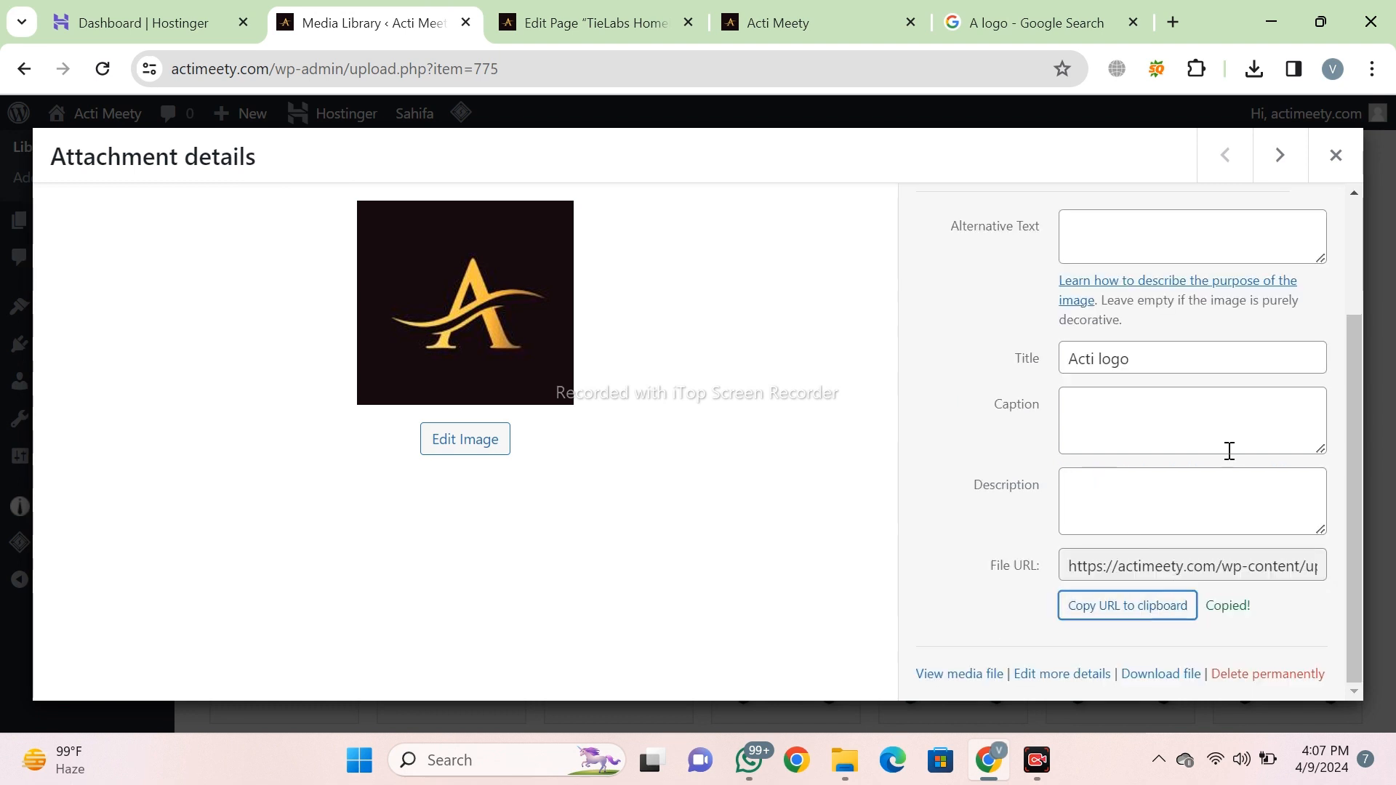
left_click(1335, 157)
Set the ads image path of the Sahifa - Ads 300*250 widget to the copied Acti-logo.jpeg URL and save it.
left_click(26, 67)
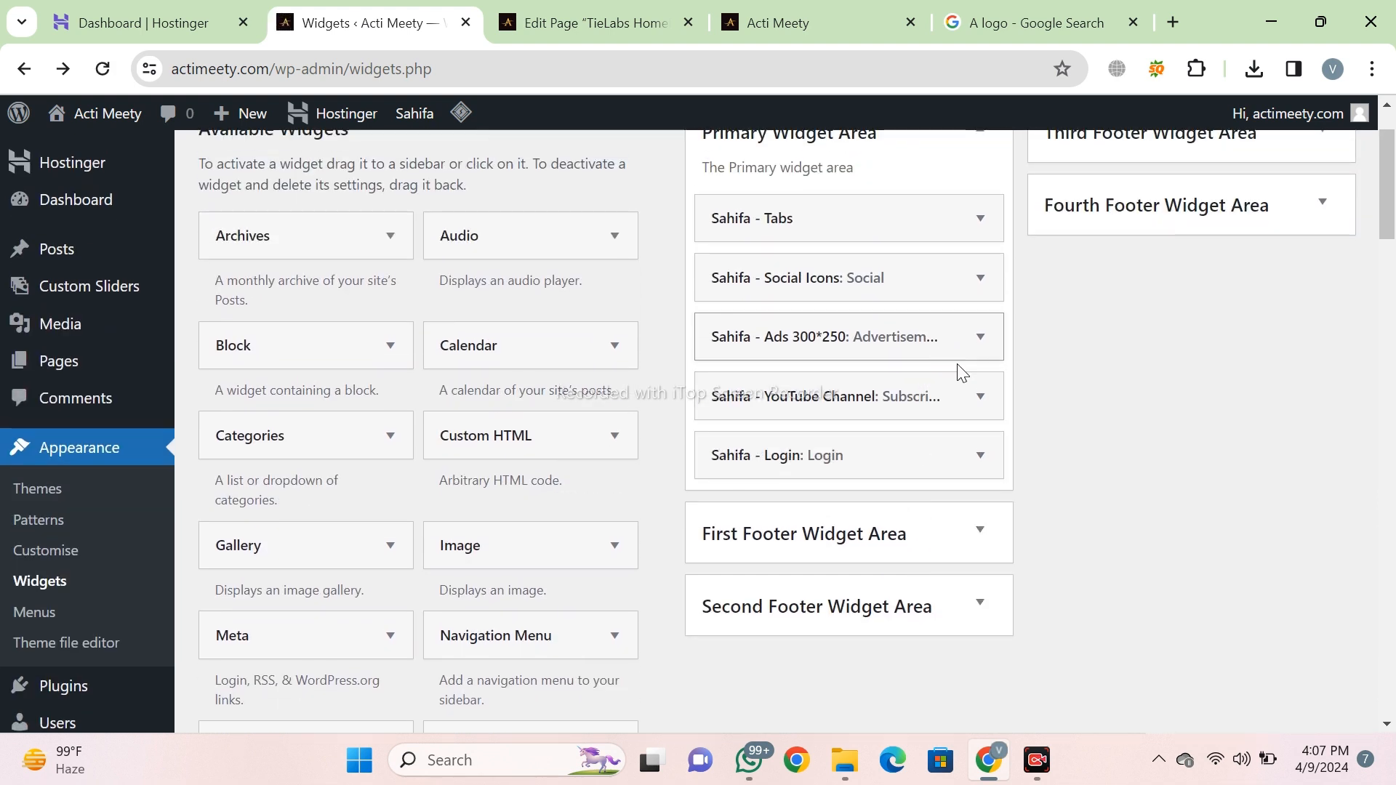
left_click(973, 355)
scroll(875, 492, "down", 3)
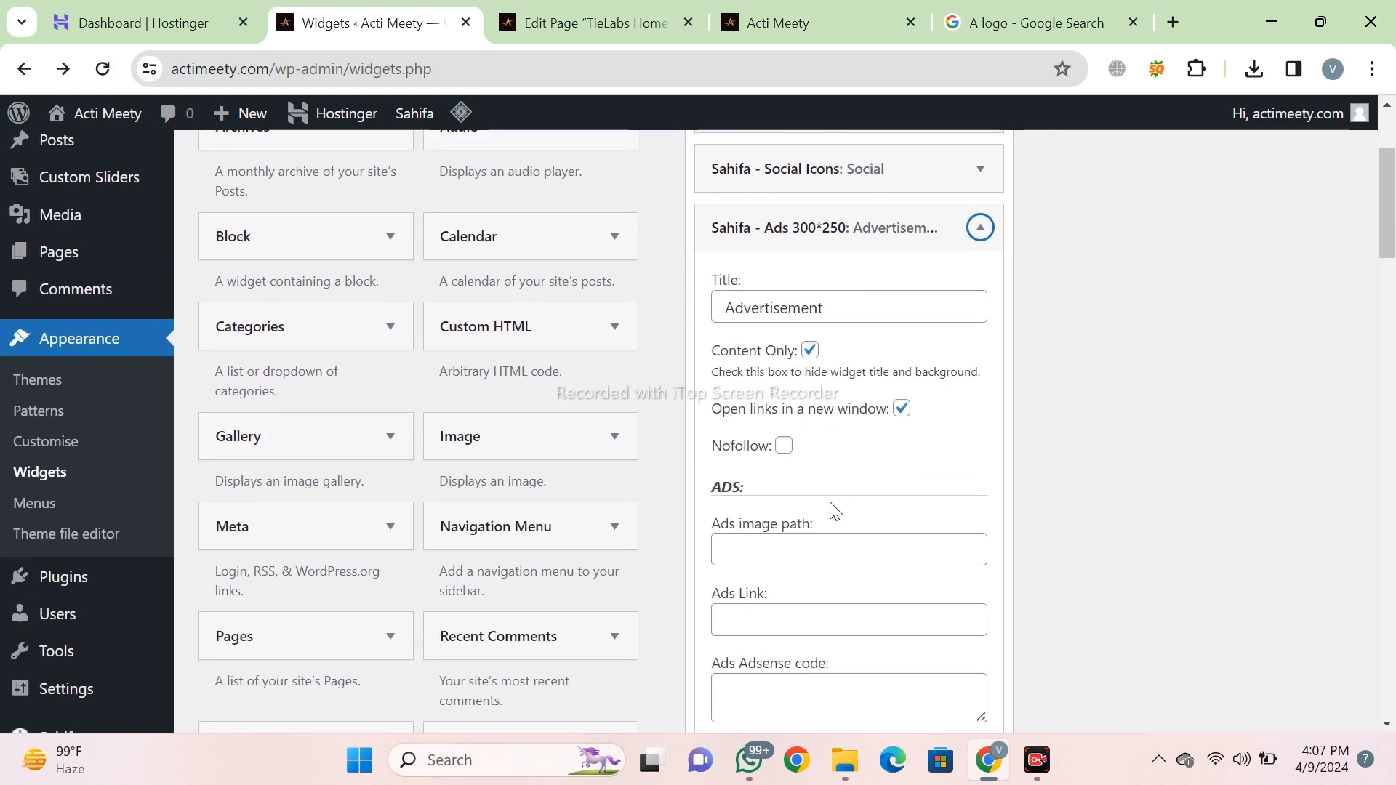
left_click(804, 447)
key("ctrl+v")
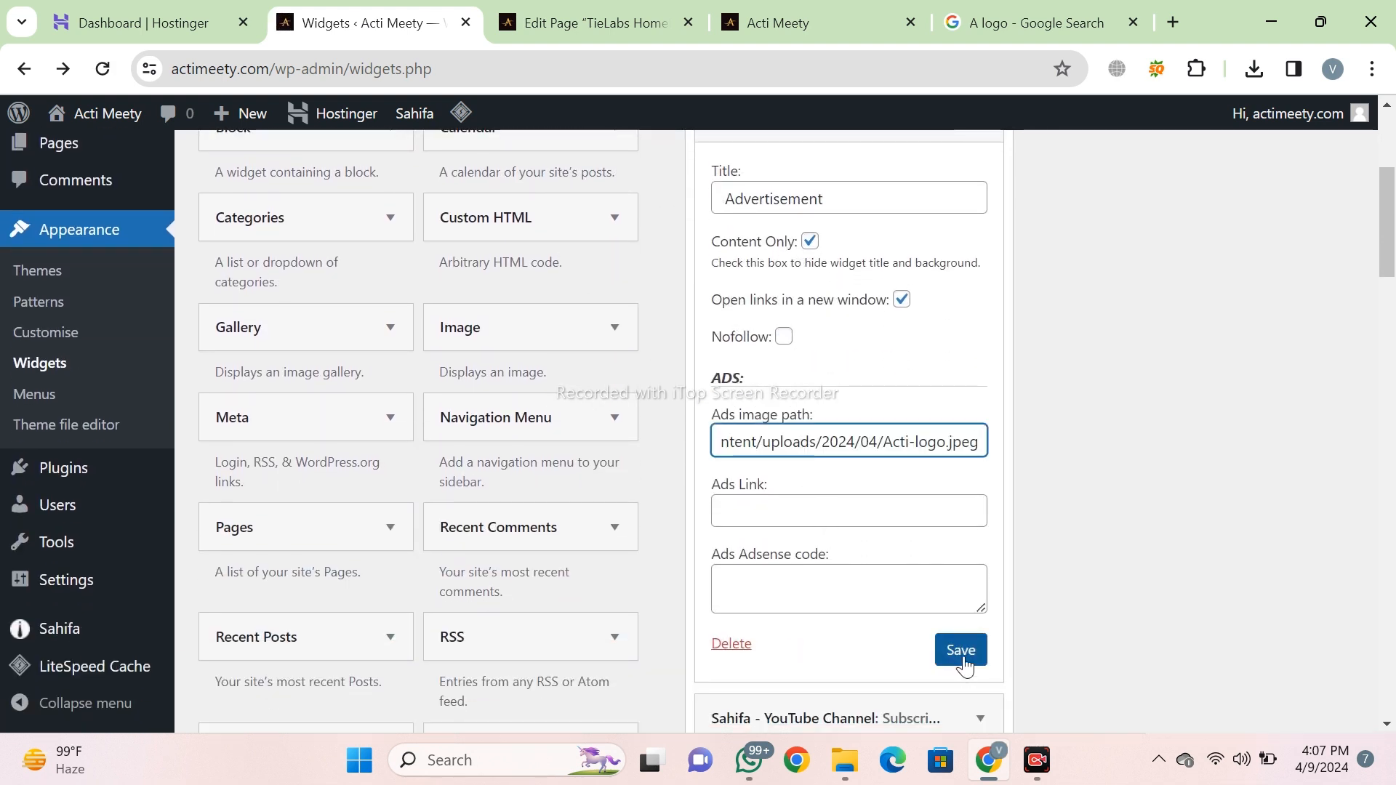
left_click(949, 650)
Reload the actimeety.com home page and examine its sidebar widgets down to the YouTube channel and login blocks.
left_click(582, 22)
left_click(836, 15)
left_click(807, 62)
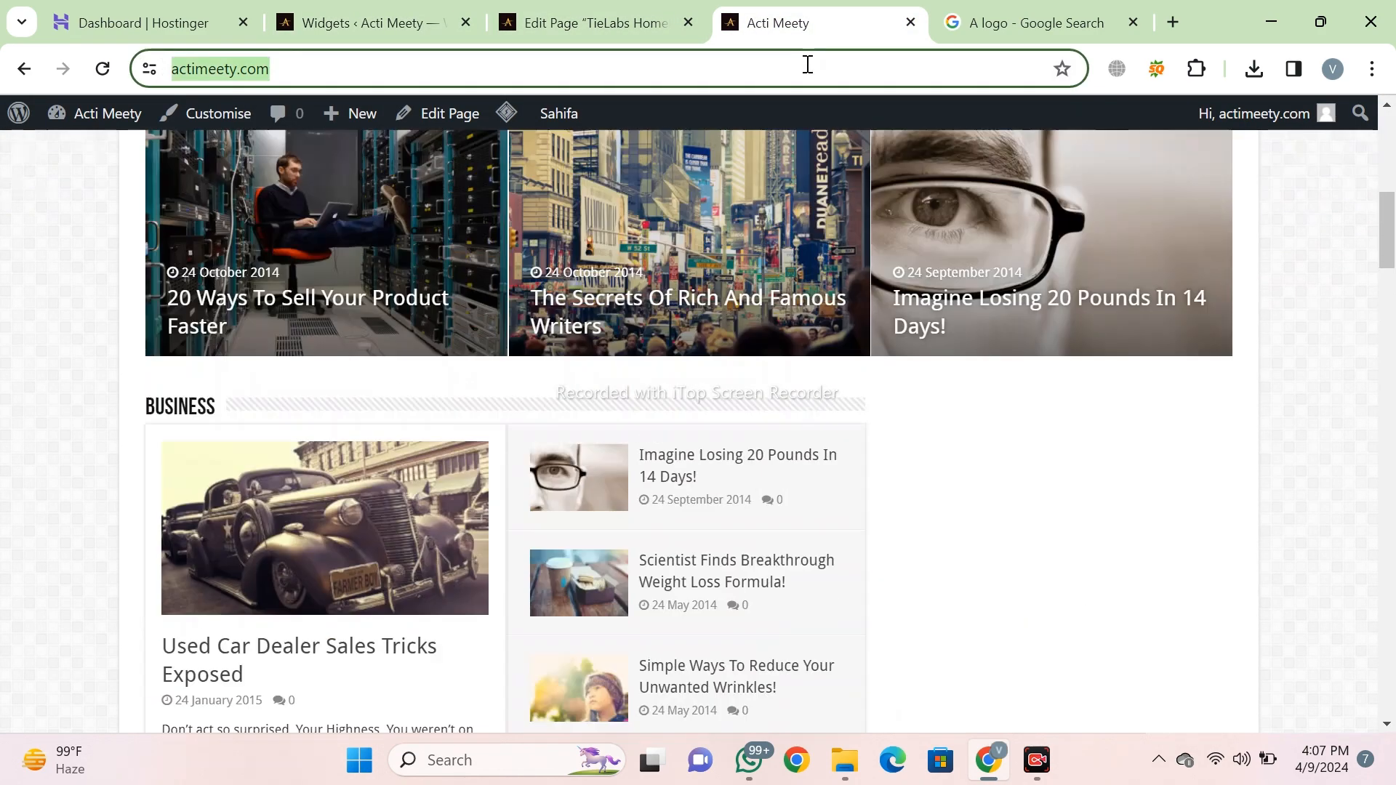
key("Return")
scroll(1165, 286, "down", 20)
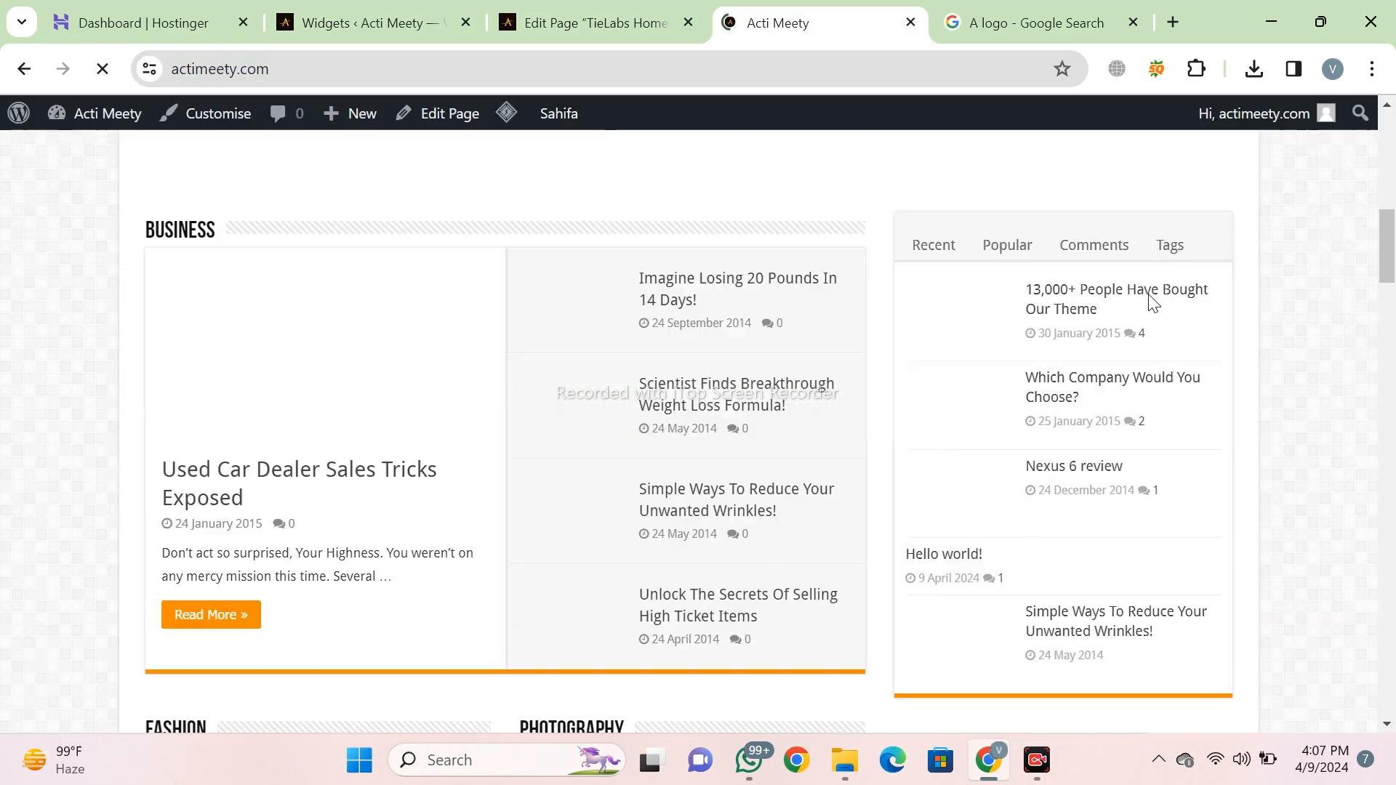
scroll(1018, 484, "up", 15)
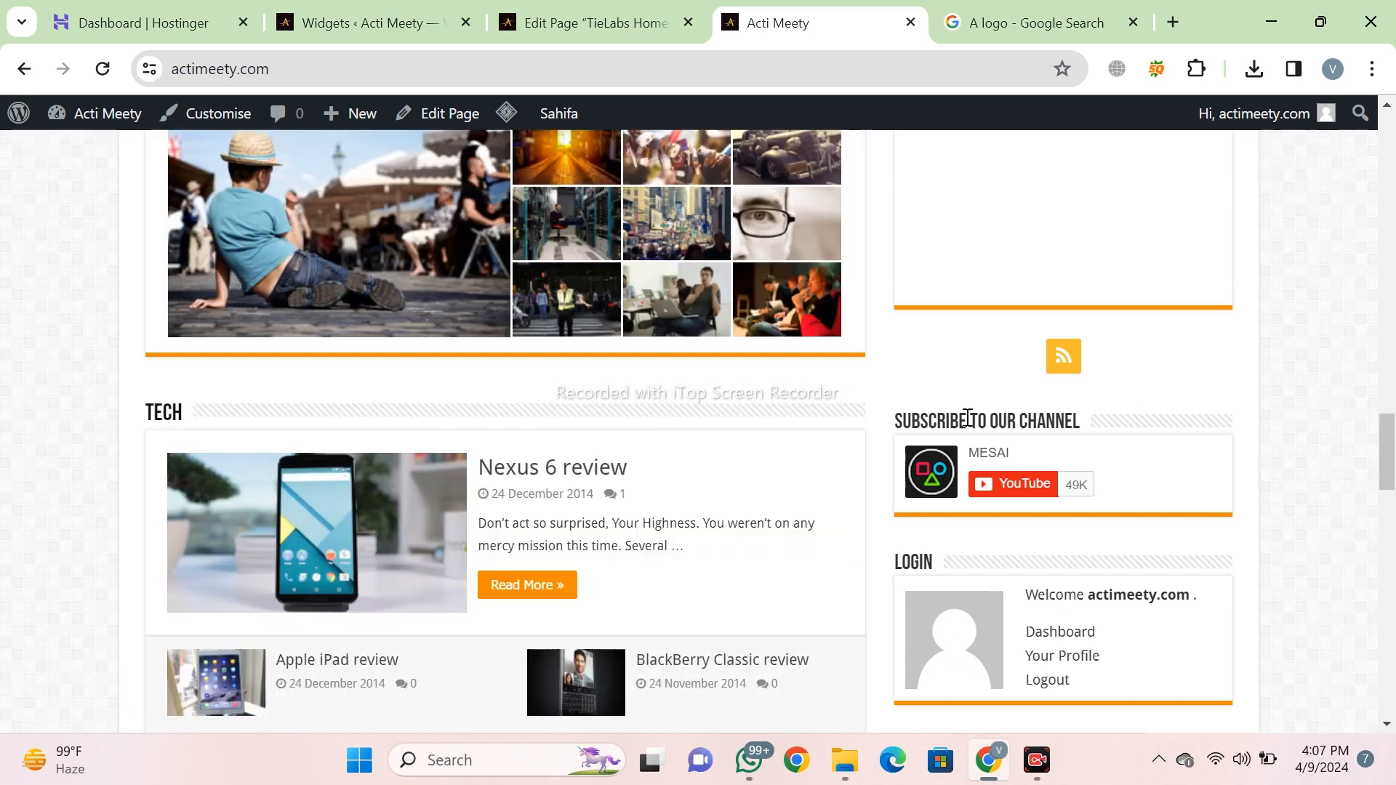
scroll(877, 498, "up", 3)
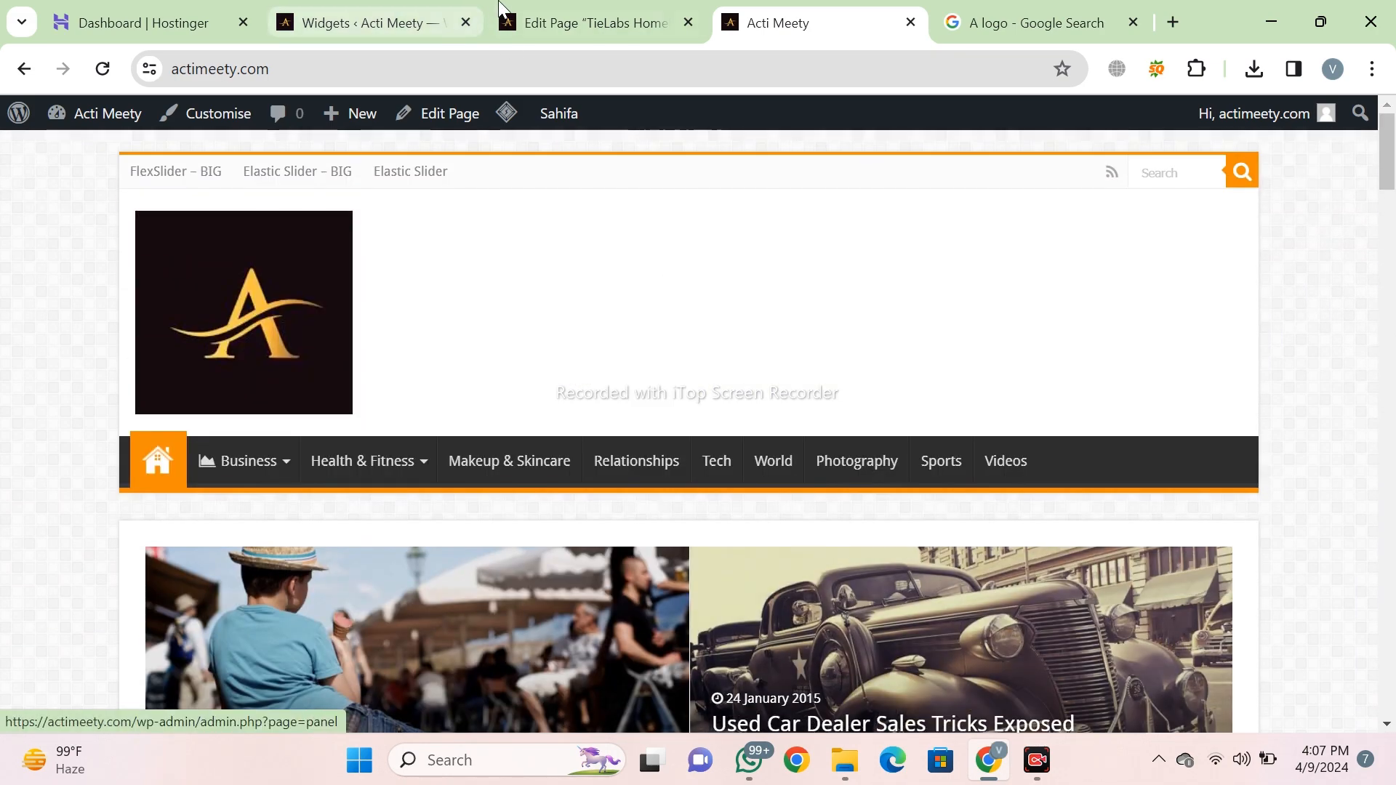
left_click(592, 22)
left_click(786, 20)
Delete the Sahifa - YouTube Channel widget from the Primary Widget Area on the Widgets page.
left_click(367, 22)
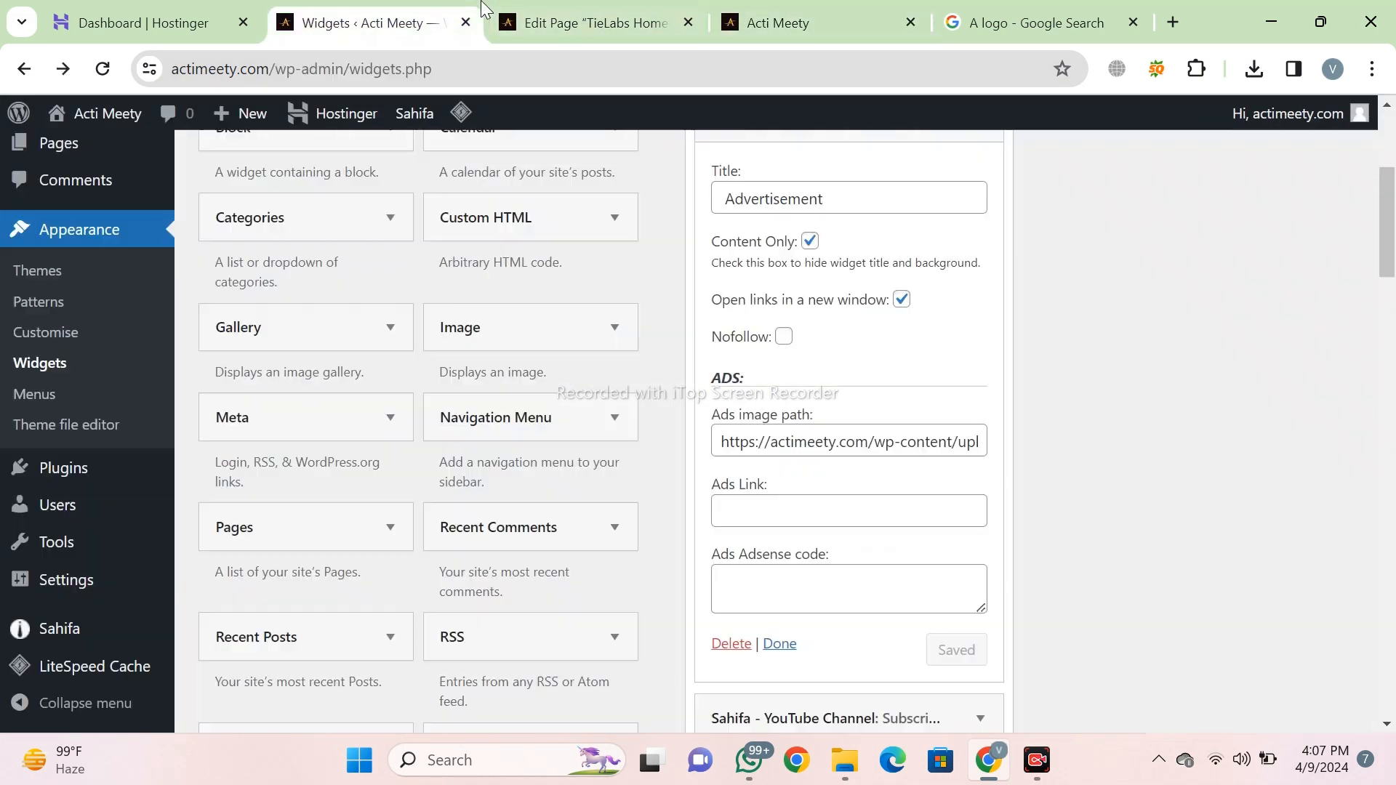
left_click(593, 22)
left_click(367, 15)
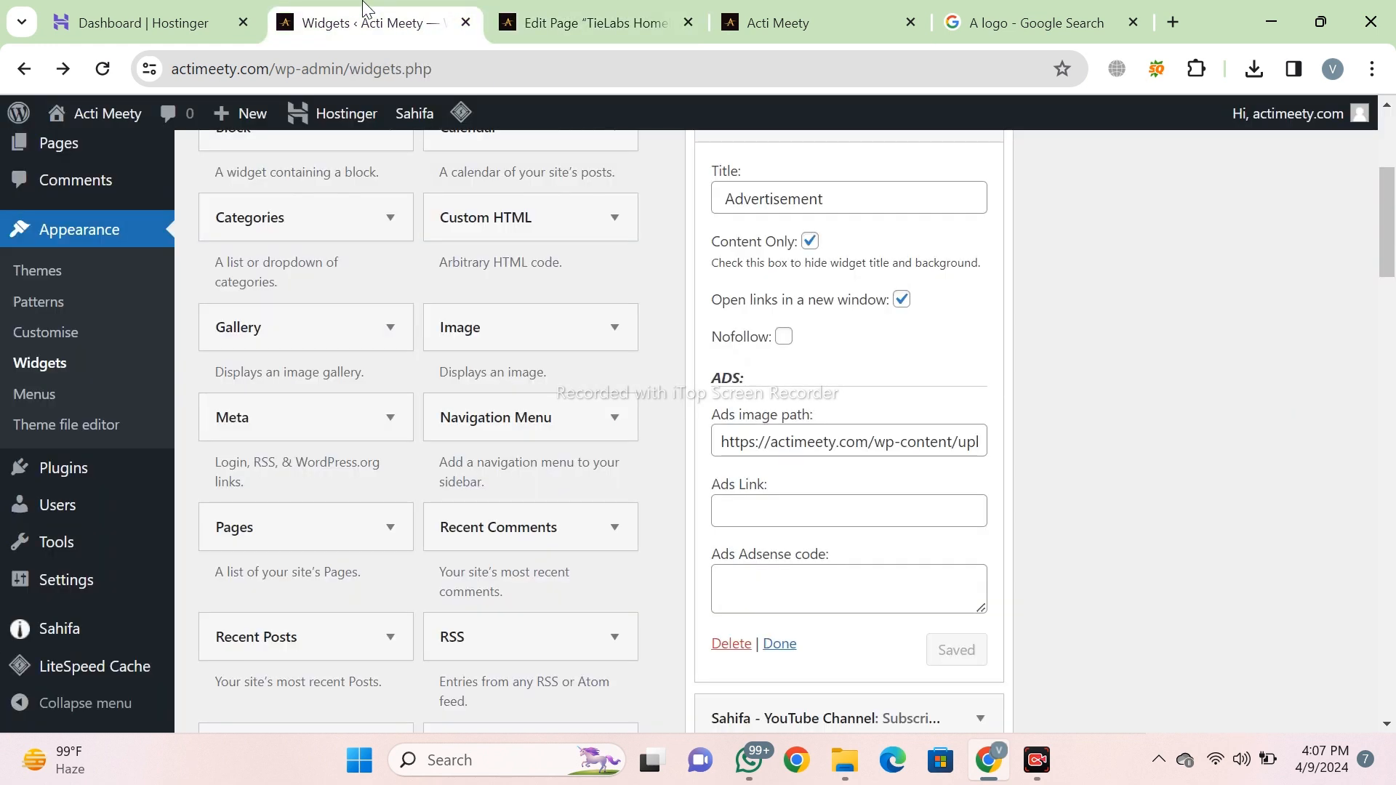
scroll(975, 436, "up", 4)
left_click(976, 434)
scroll(945, 451, "down", 3)
left_click(981, 384)
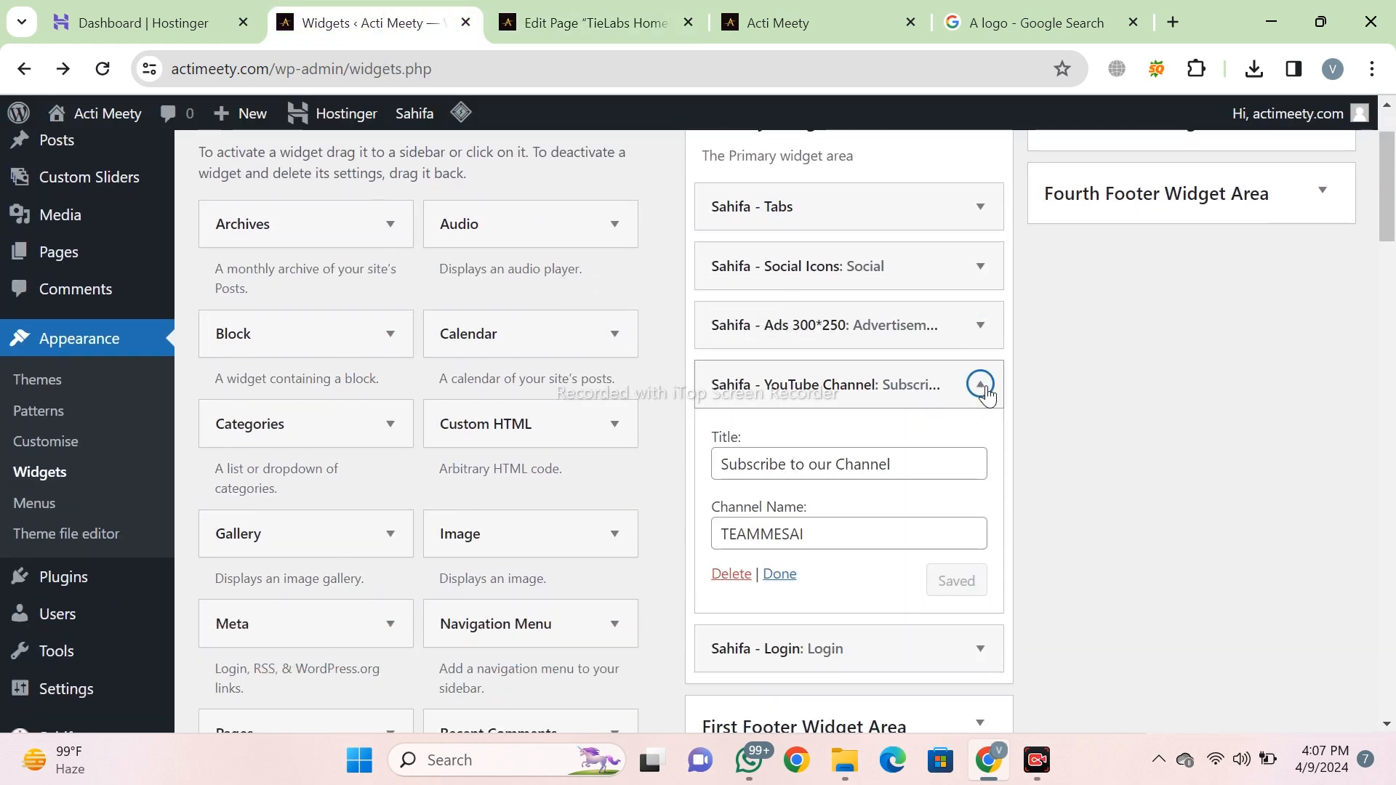
scroll(917, 409, "down", 1)
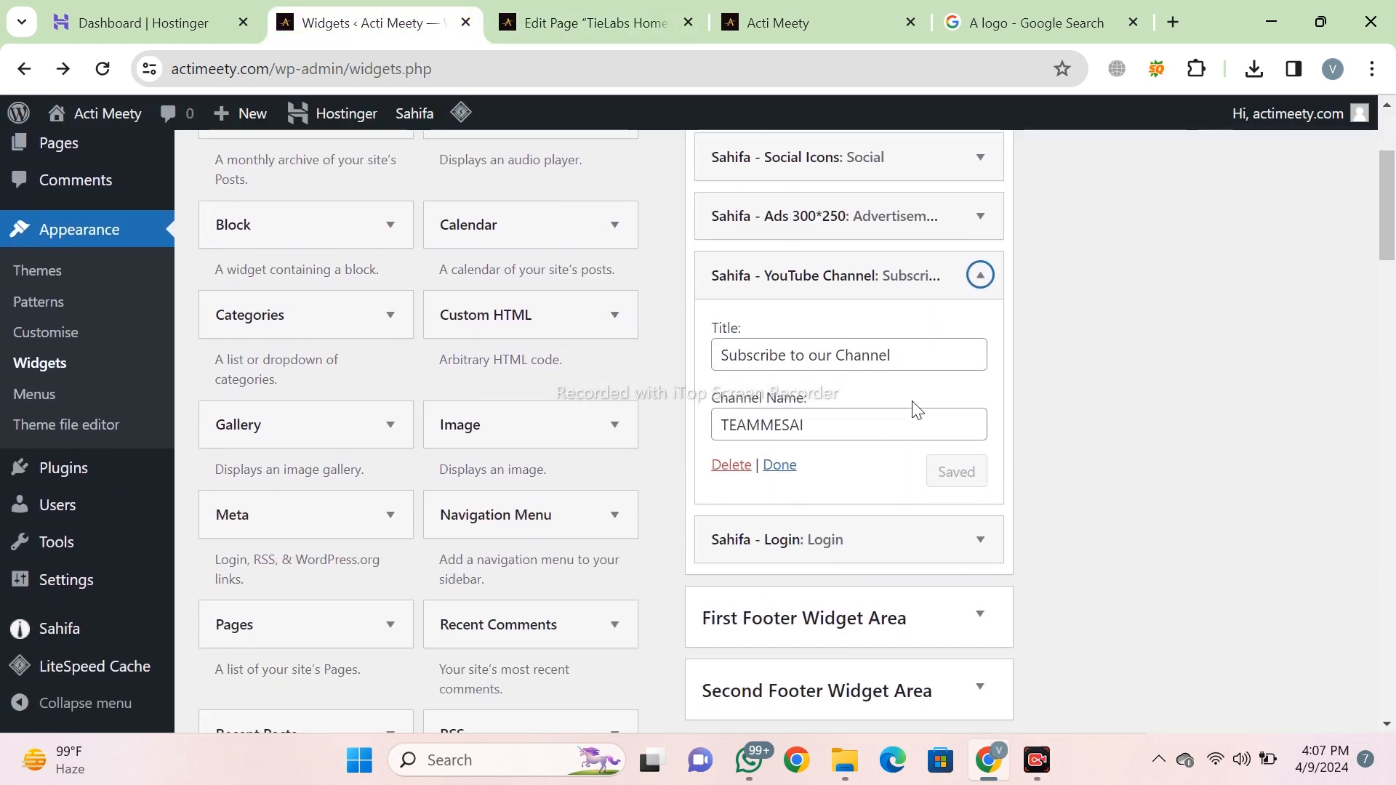
left_click(733, 465)
scroll(807, 461, "up", 1)
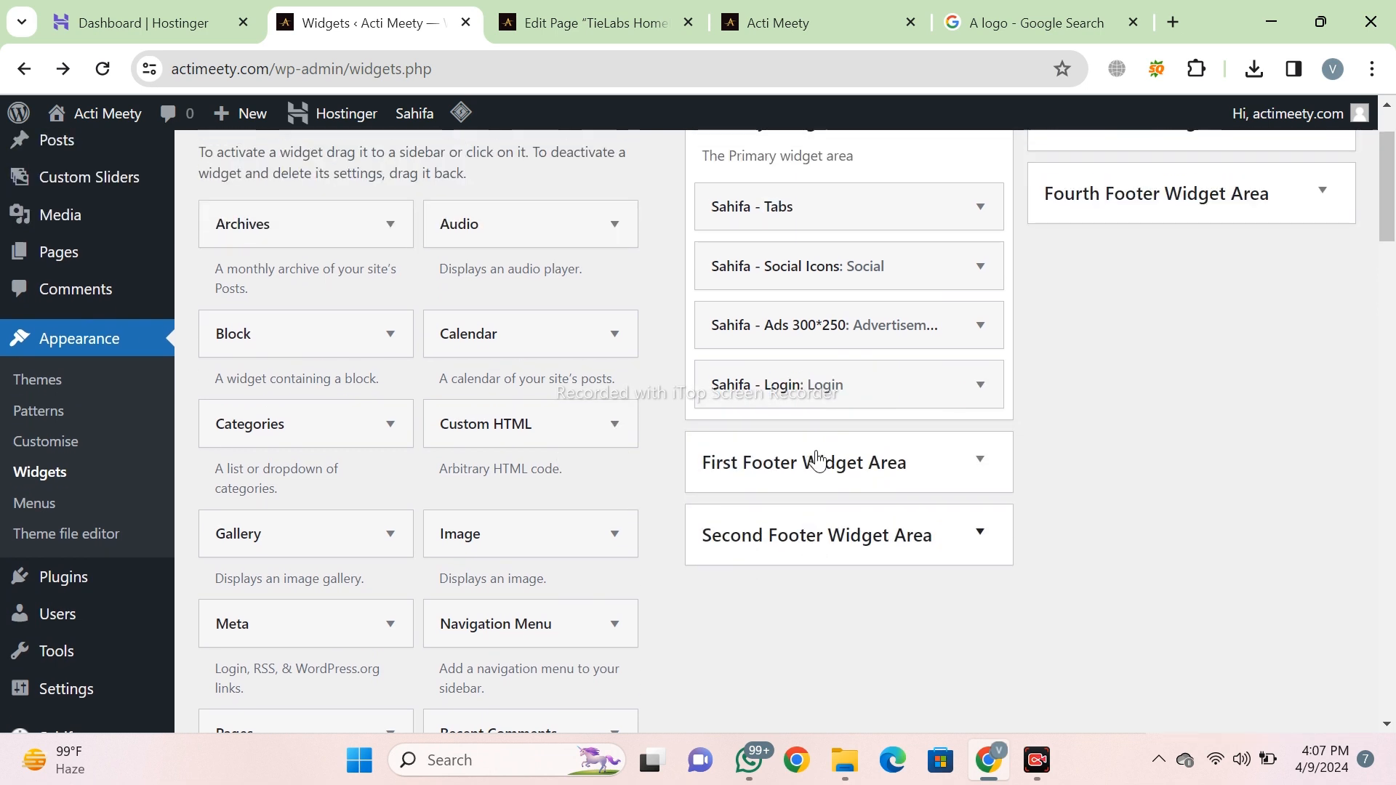
Look at the Latest Posts list widget's settings in the Third Footer Widget Area and collapse the area again.
scroll(817, 460, "up", 1)
left_click(1321, 229)
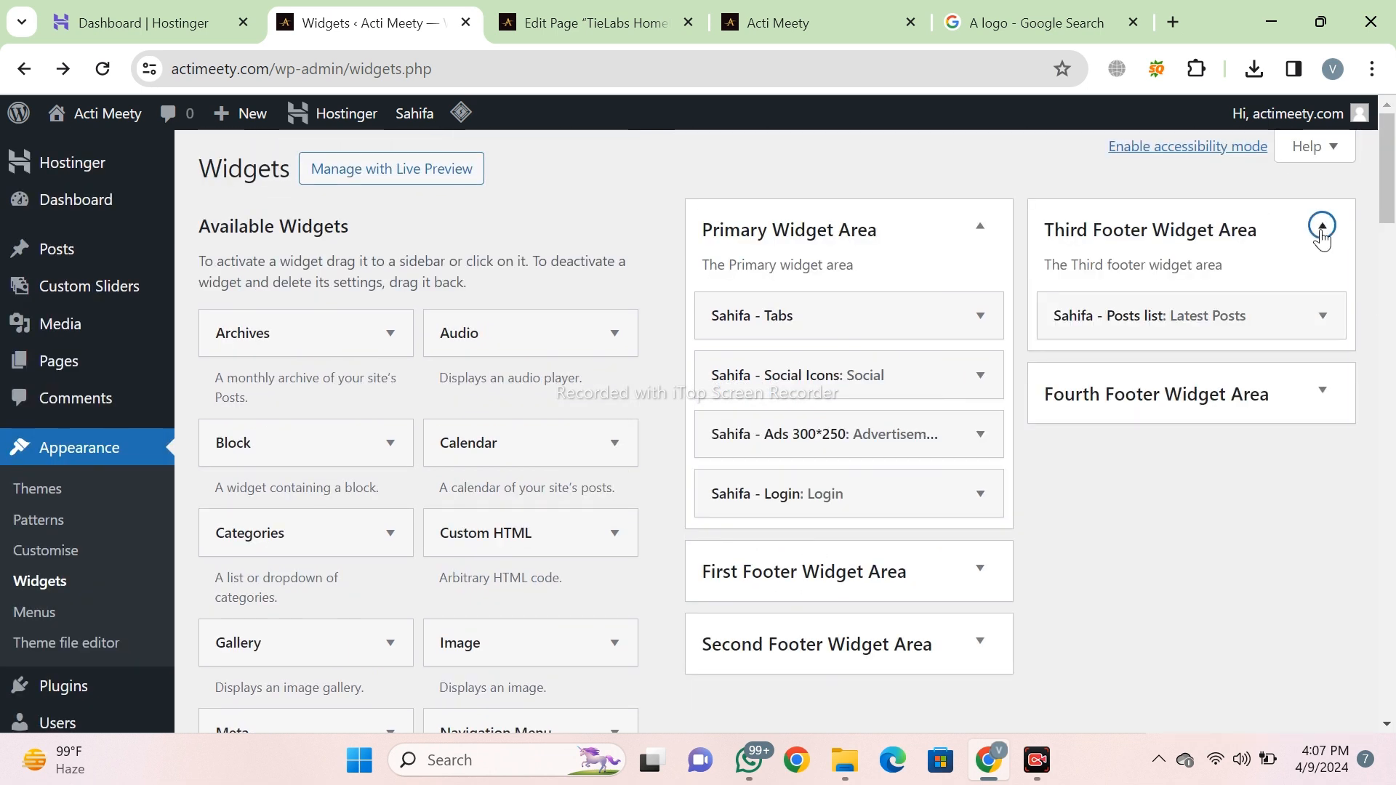
left_click(1325, 318)
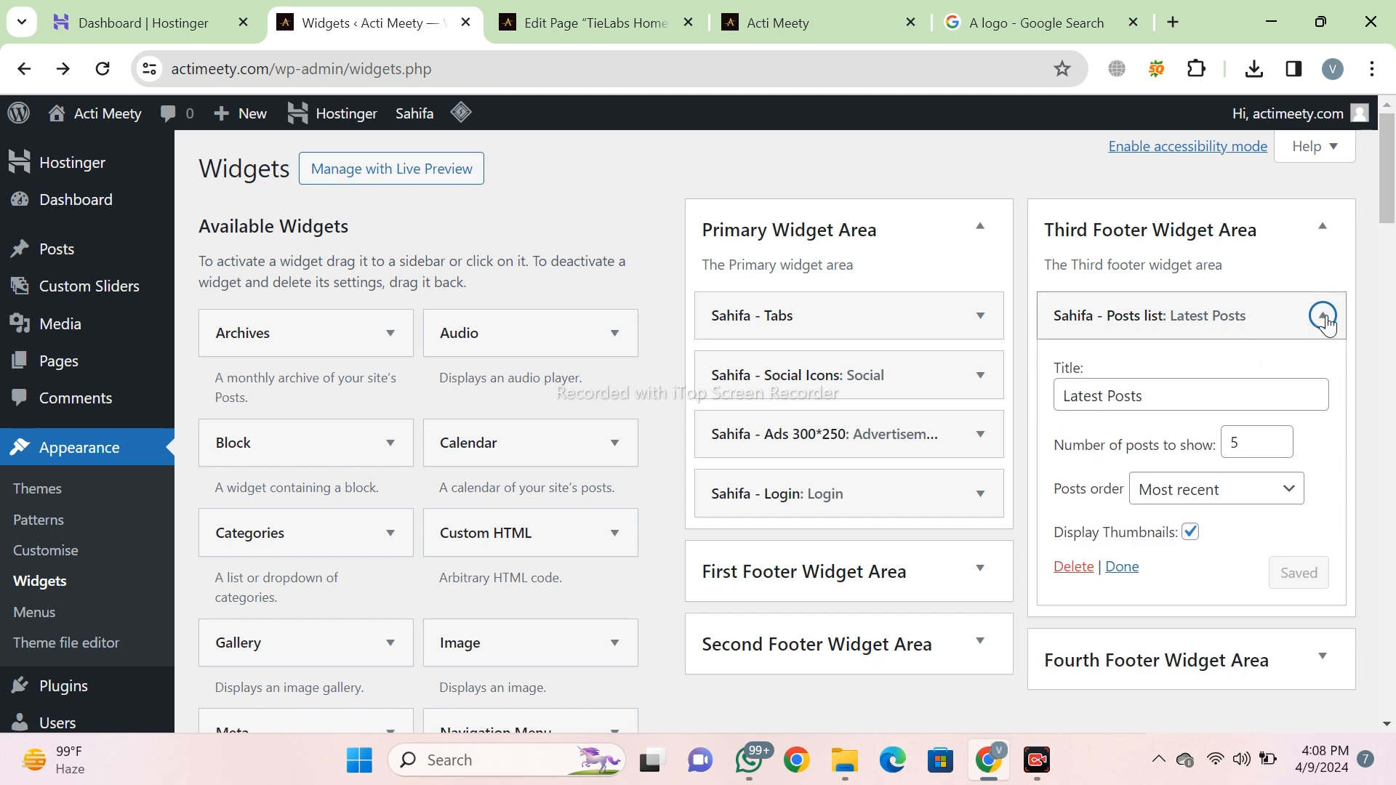
left_click(1324, 318)
left_click(1322, 226)
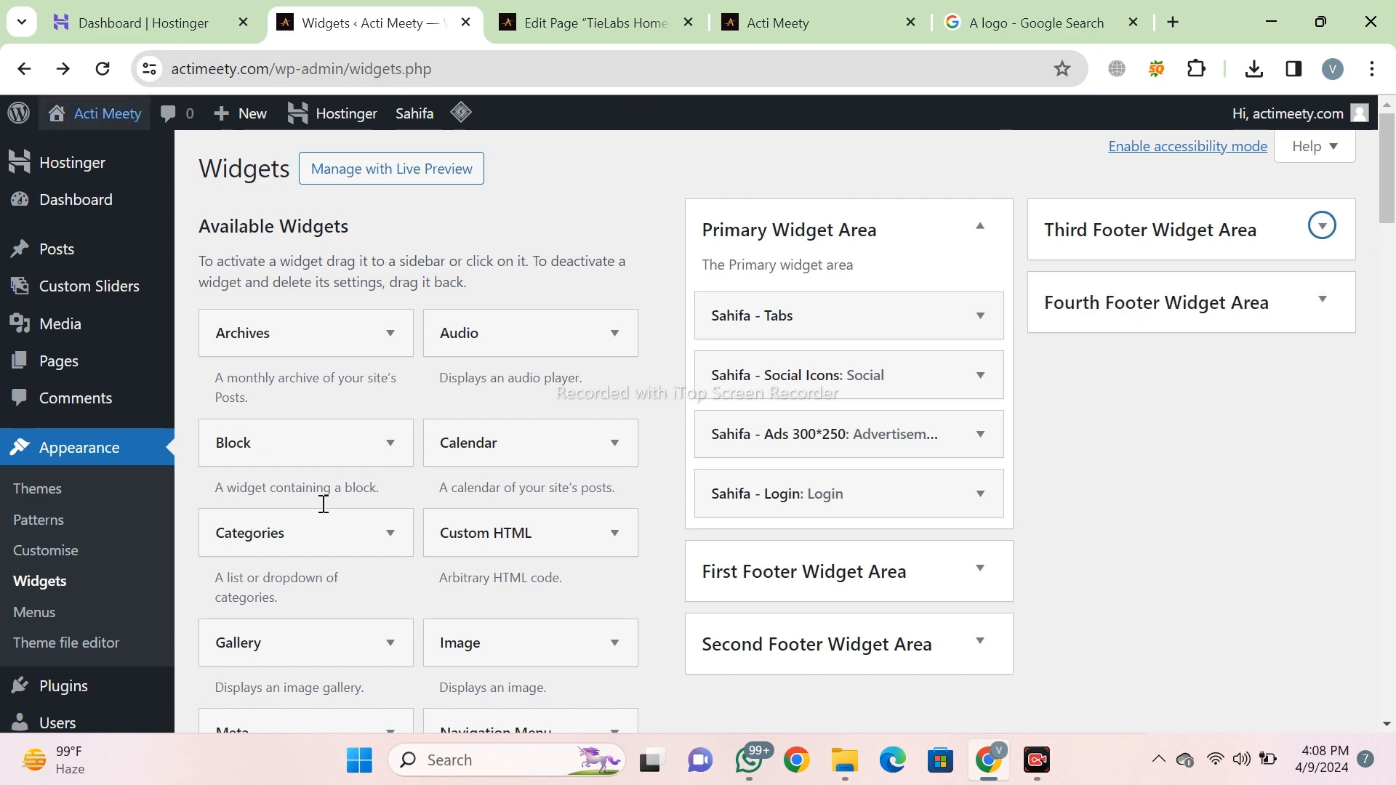
Enable Footer Widgets in the Sahifa theme's Footer Settings and save the changes.
scroll(137, 224, "down", 3)
mouse_move(81, 645)
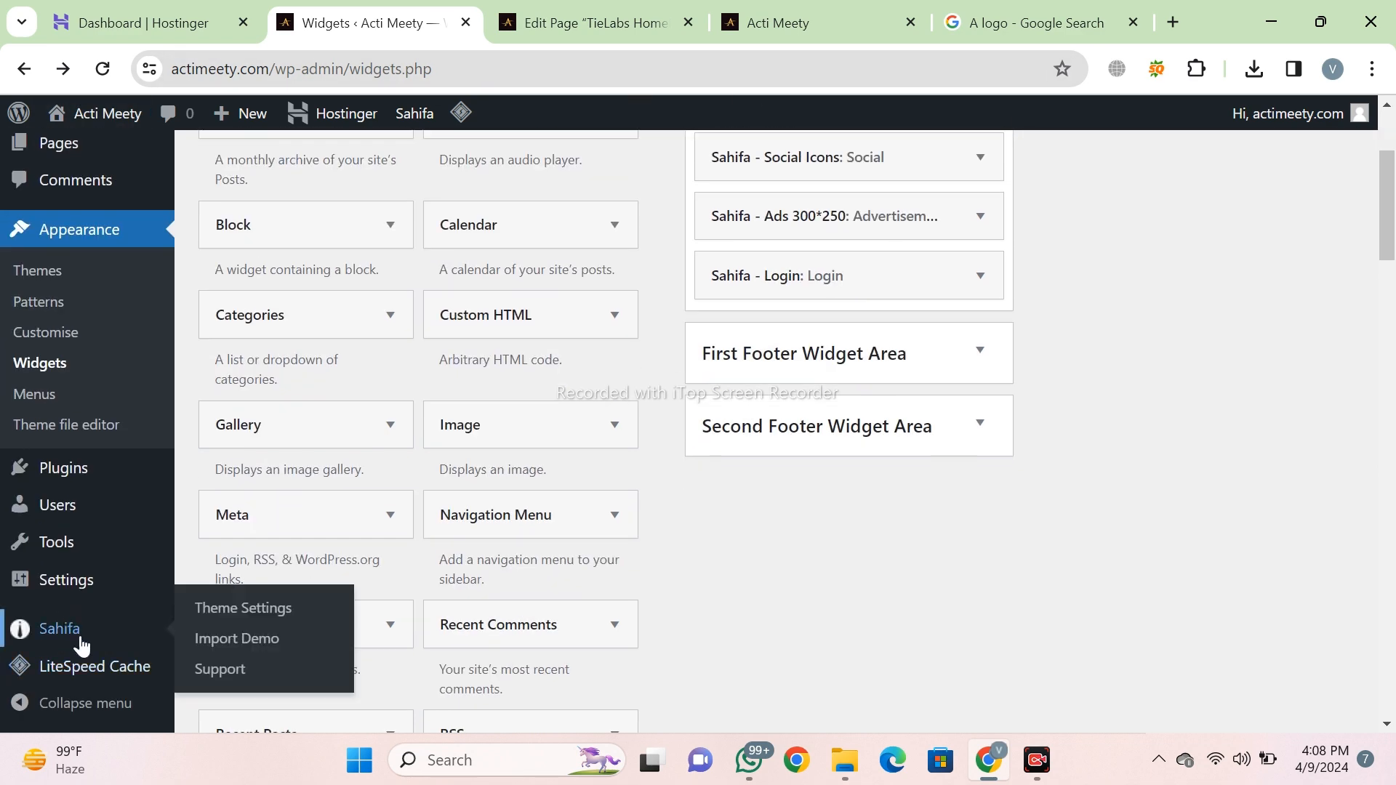
scroll(240, 618, "down", 3)
left_click(240, 611)
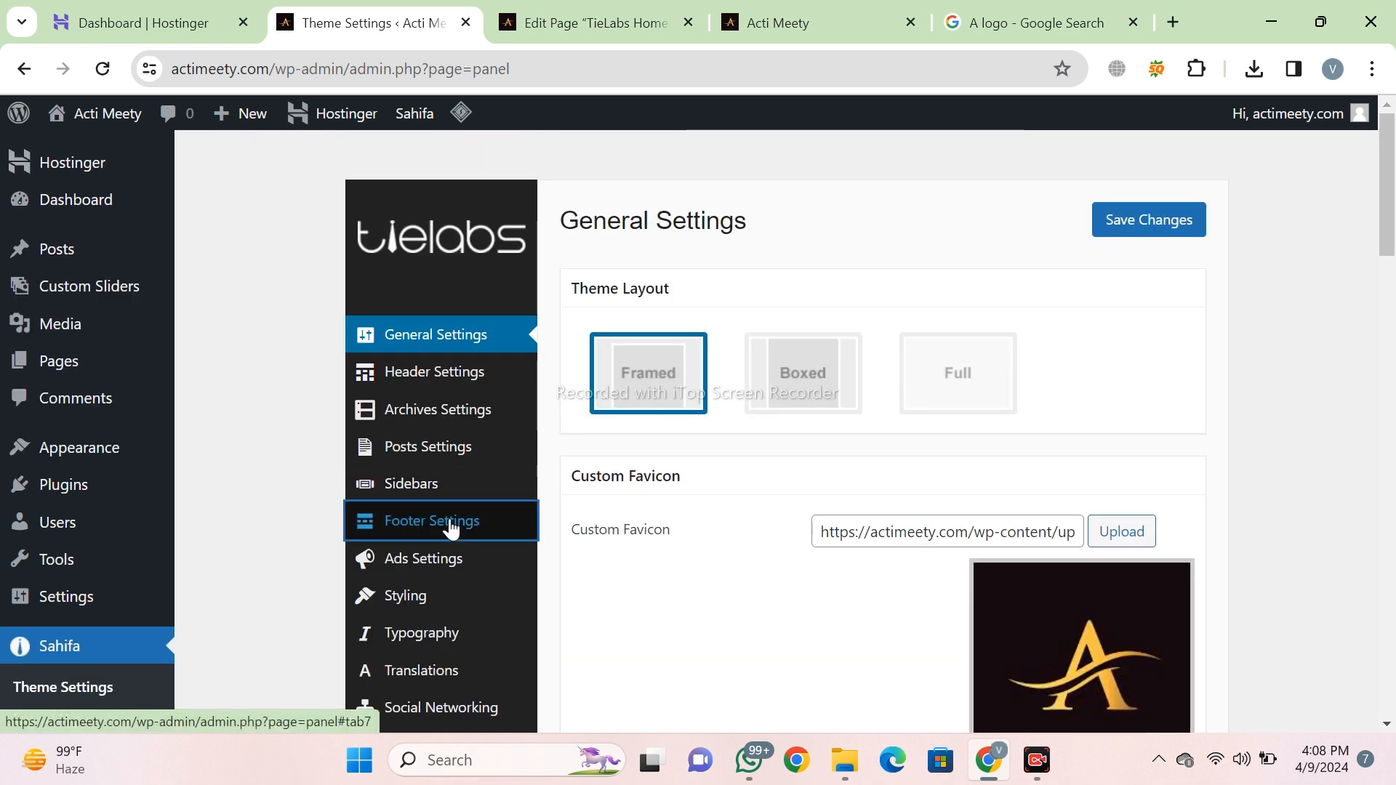
left_click(450, 529)
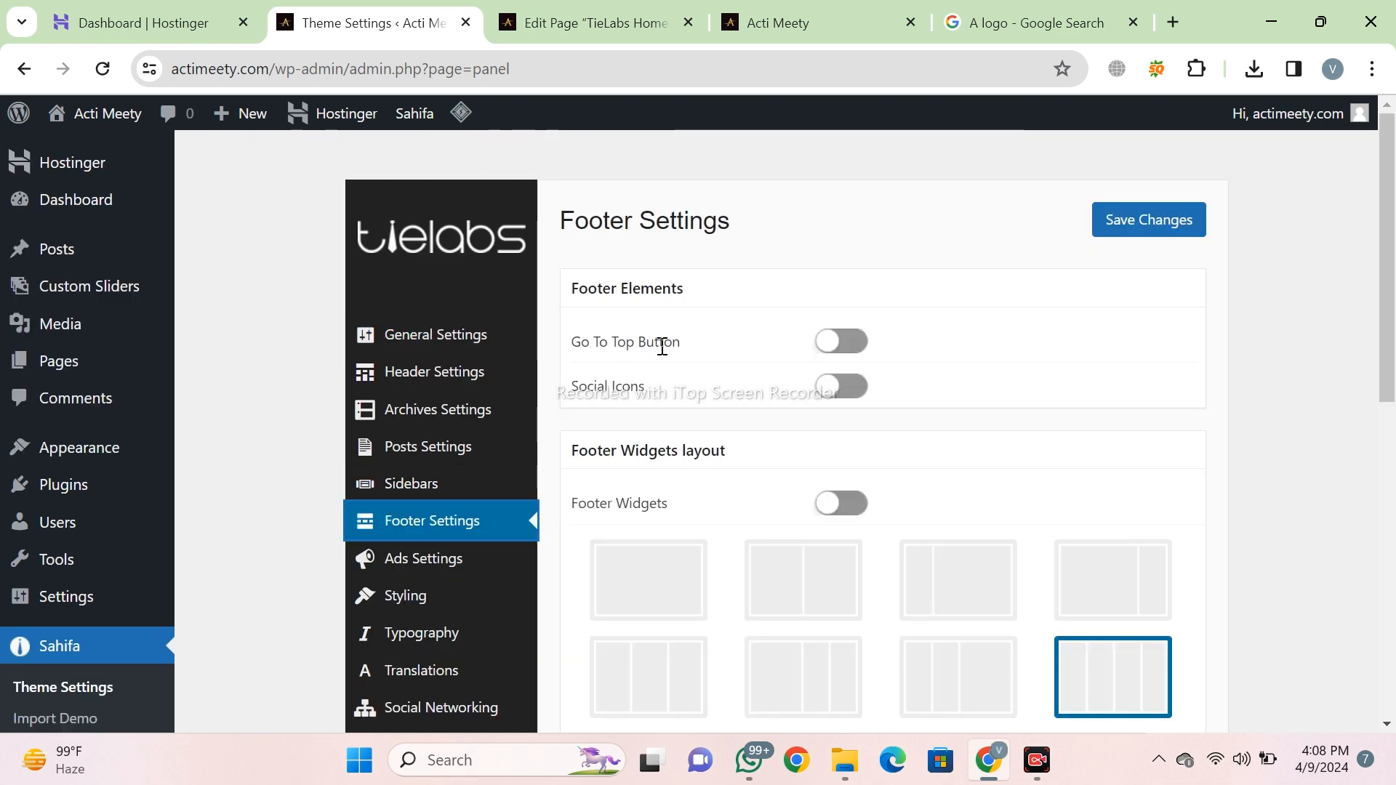
left_click(836, 509)
left_click(1171, 222)
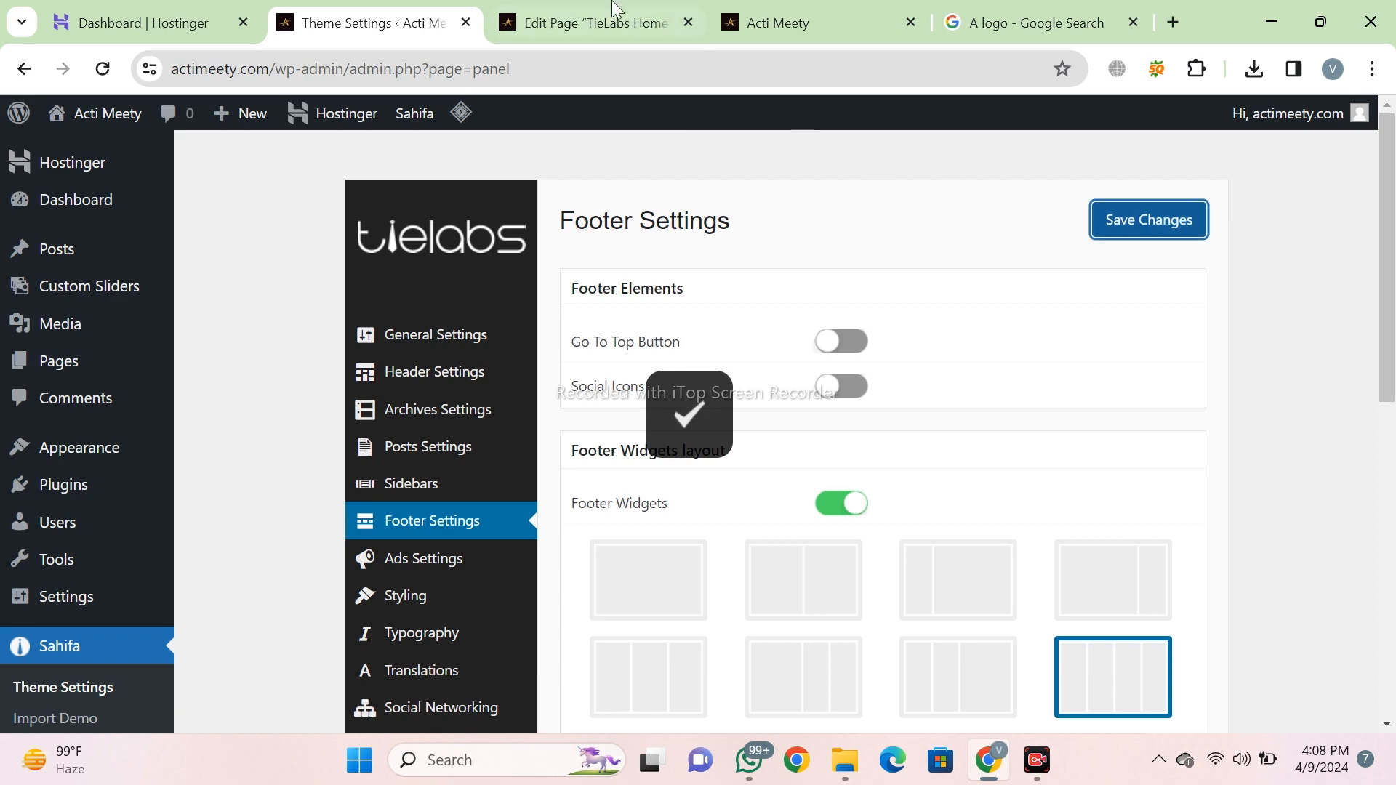
Check the footer at the end of the actimeety.com home page and return to the theme's Footer Settings.
scroll(711, 400, "down", 10)
scroll(756, 513, "down", 2)
left_click(654, 21)
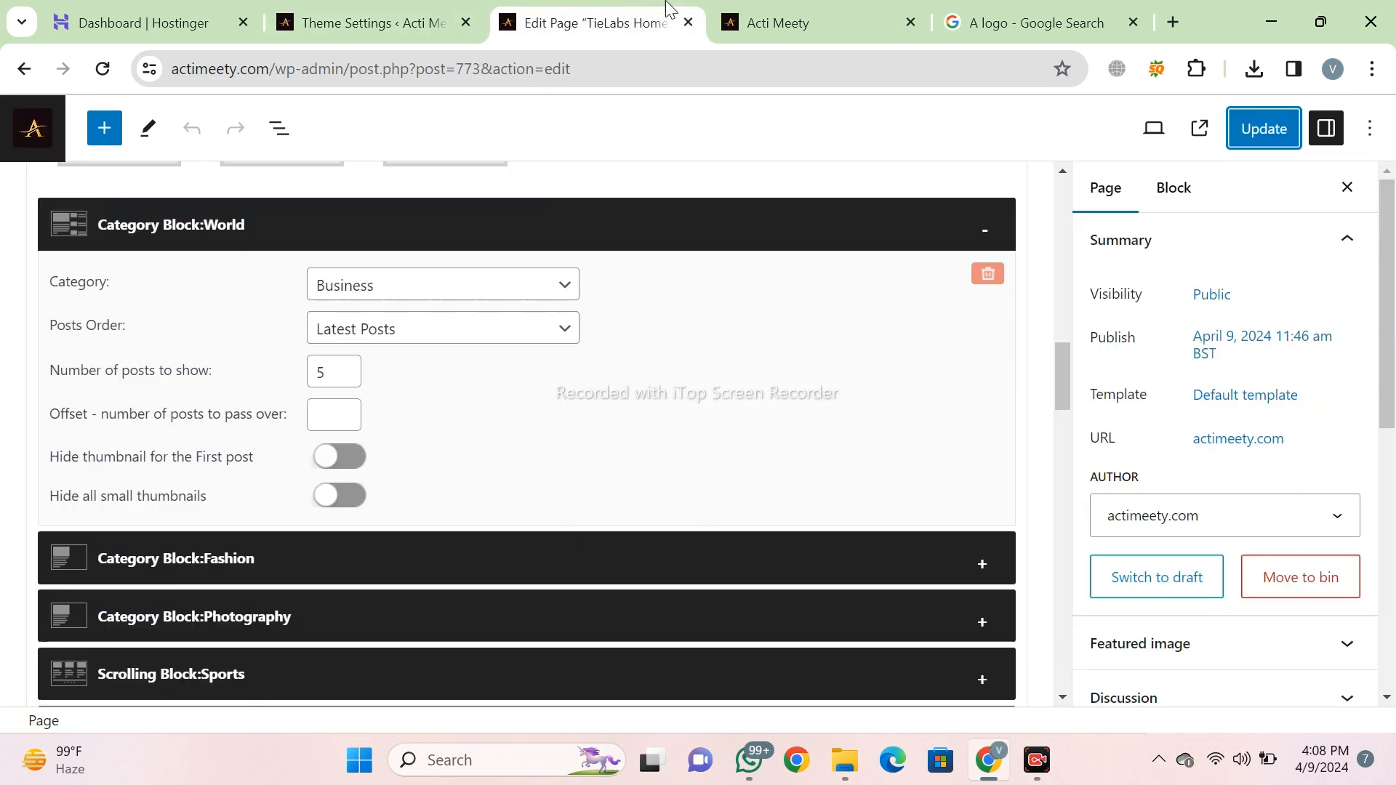
left_click(778, 21)
scroll(817, 407, "down", 8)
scroll(817, 407, "down", 15)
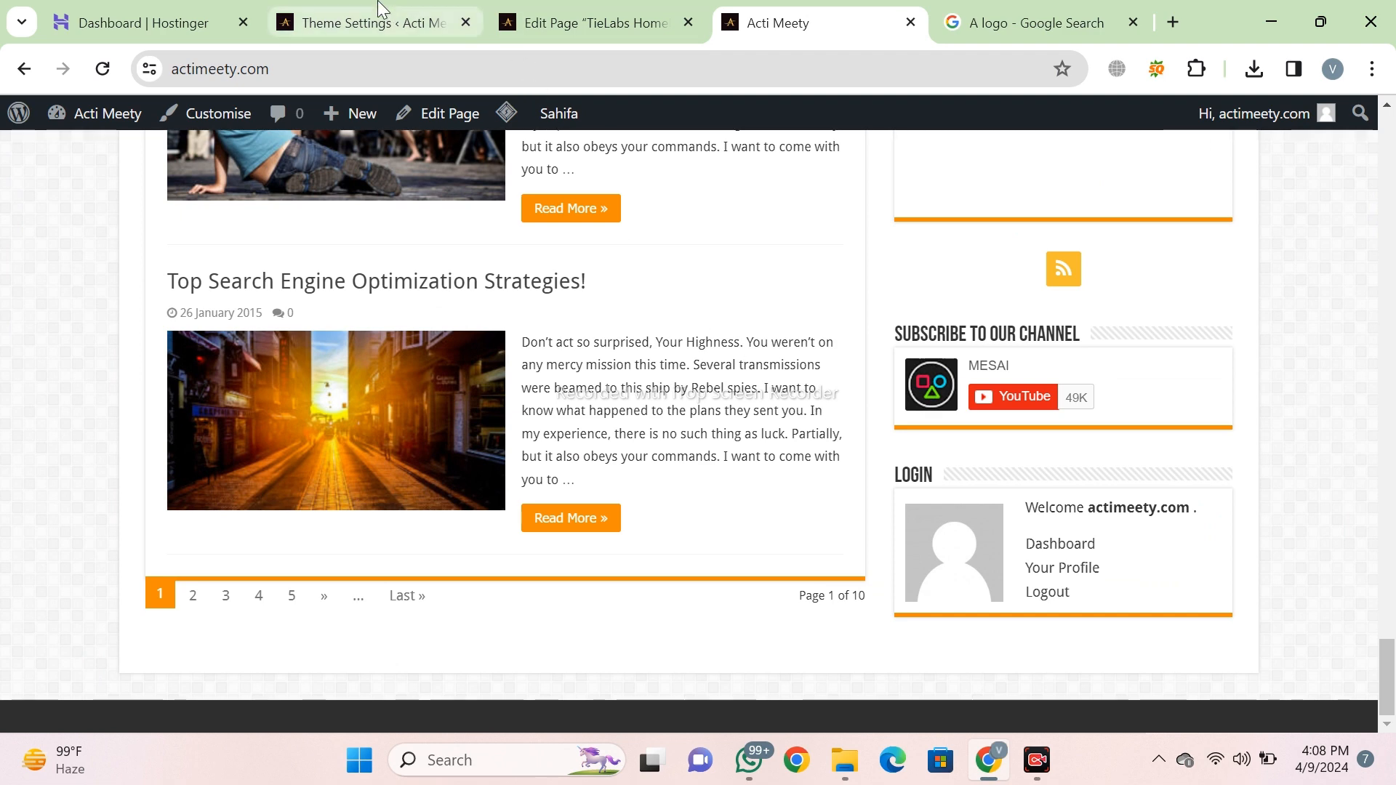
left_click(557, 9)
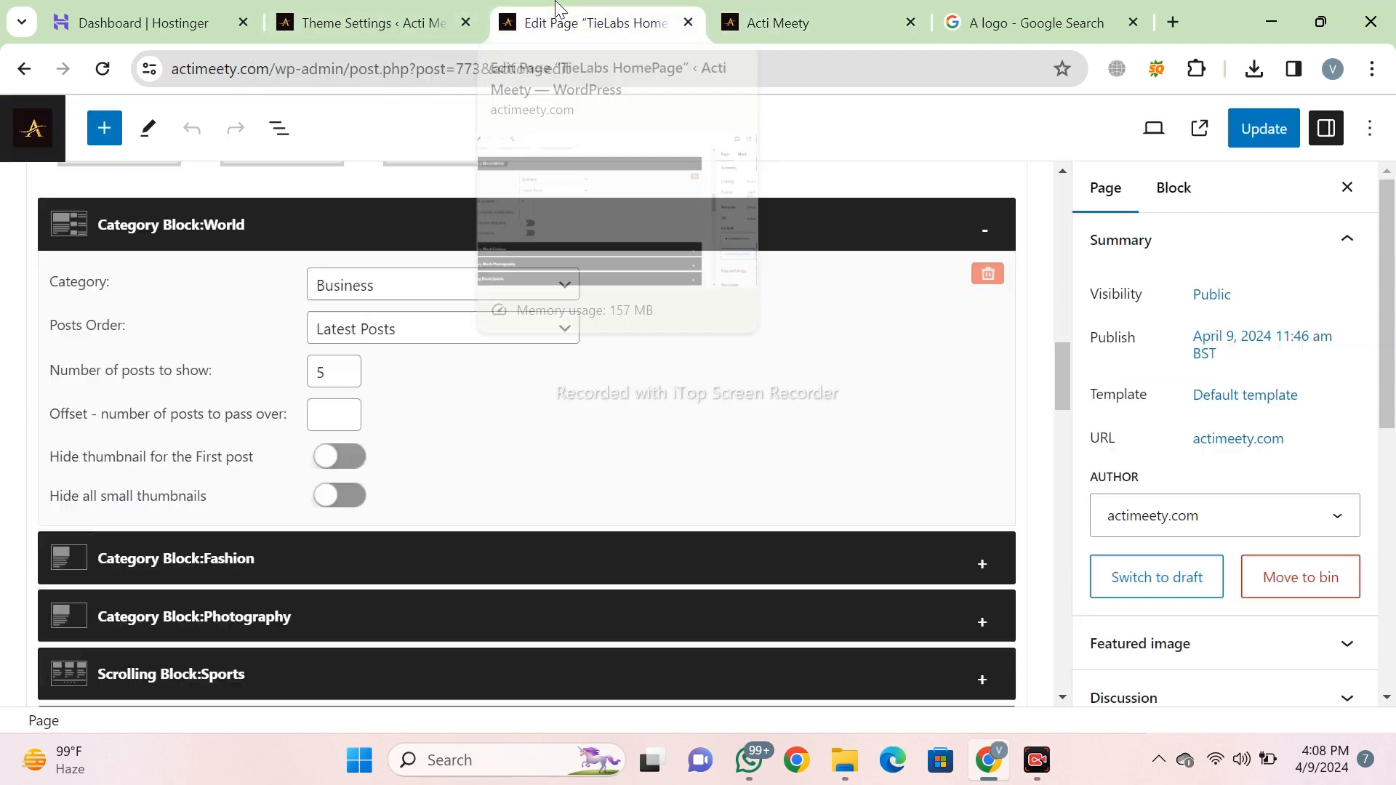
left_click(398, 9)
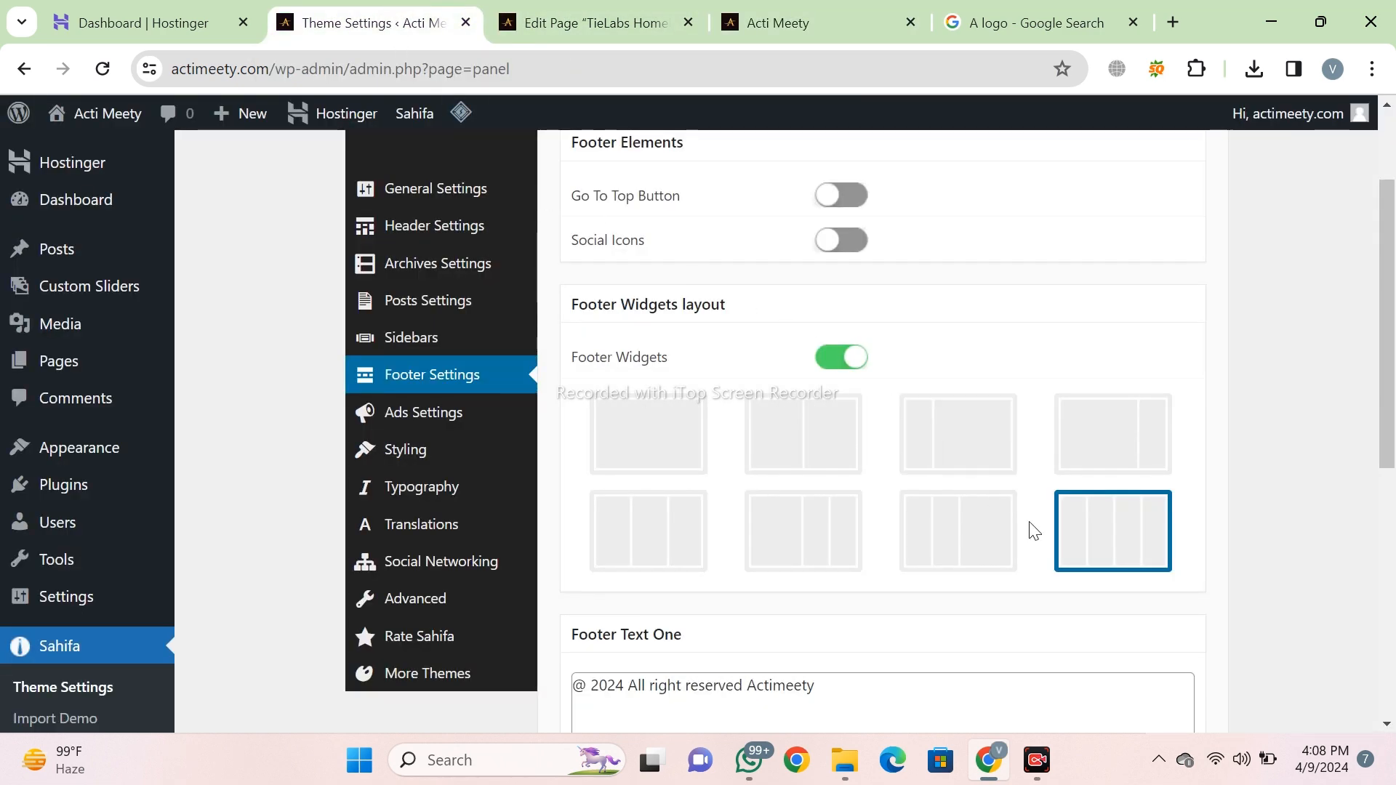
scroll(1033, 531, "up", 2)
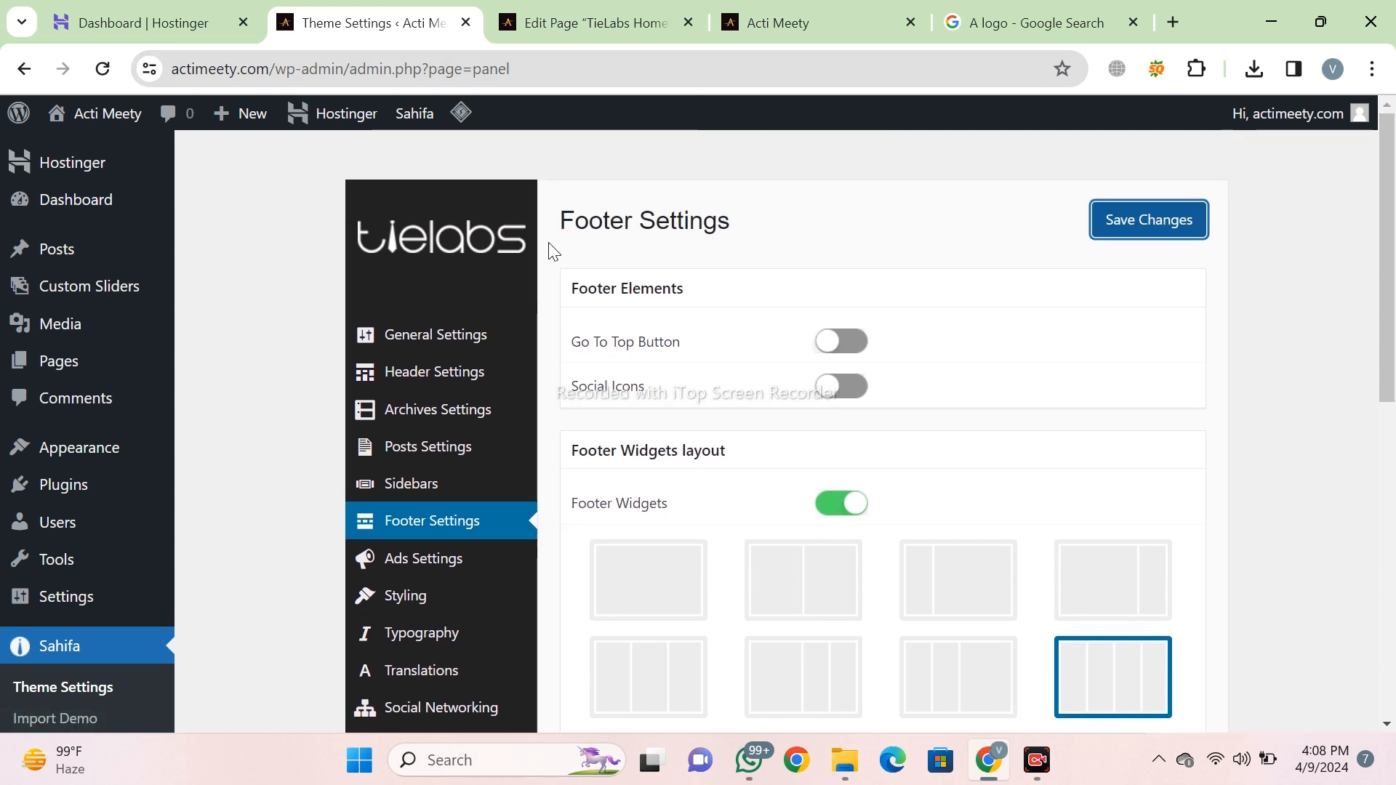